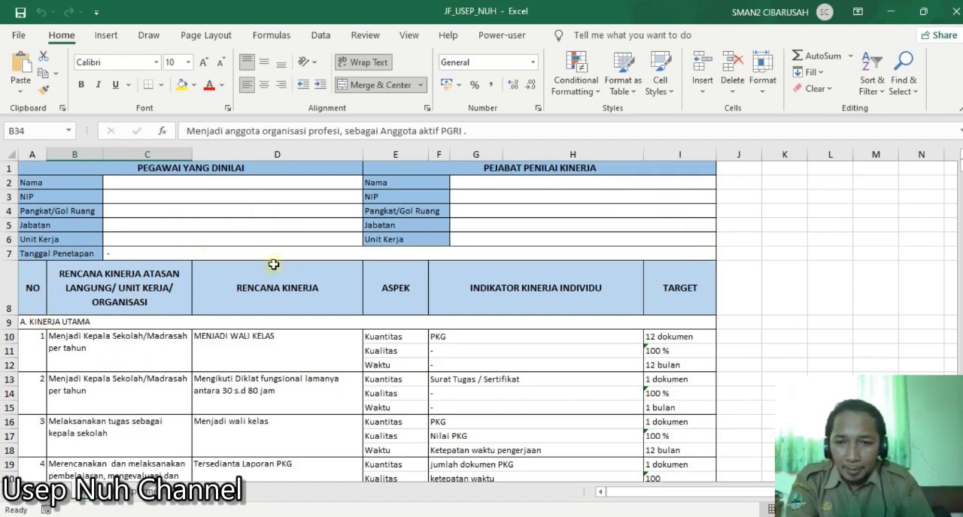
- Review the Kinerja Utama entries and the Rencana Kinerja cell of entry 10, comparing them with the table's column headings
{"action": "scroll", "coordinate": [150, 386], "scroll_direction": "down", "scroll_amount": 6}
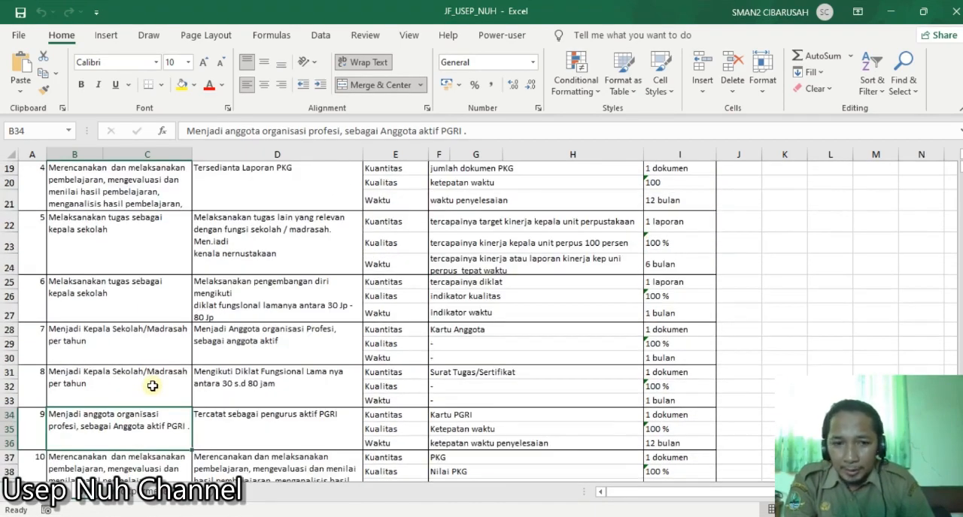
{"action": "scroll", "coordinate": [151, 386], "scroll_direction": "down", "scroll_amount": 2}
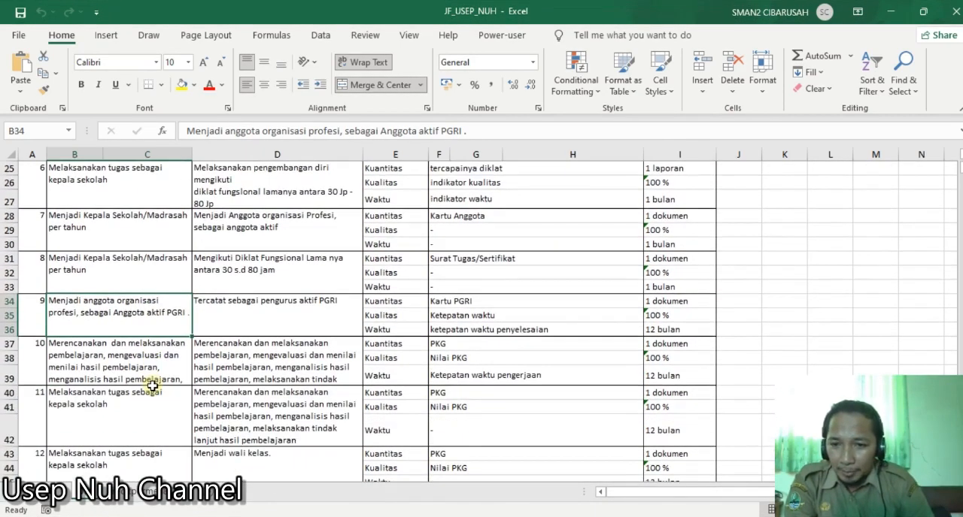
{"action": "left_click", "coordinate": [261, 361]}
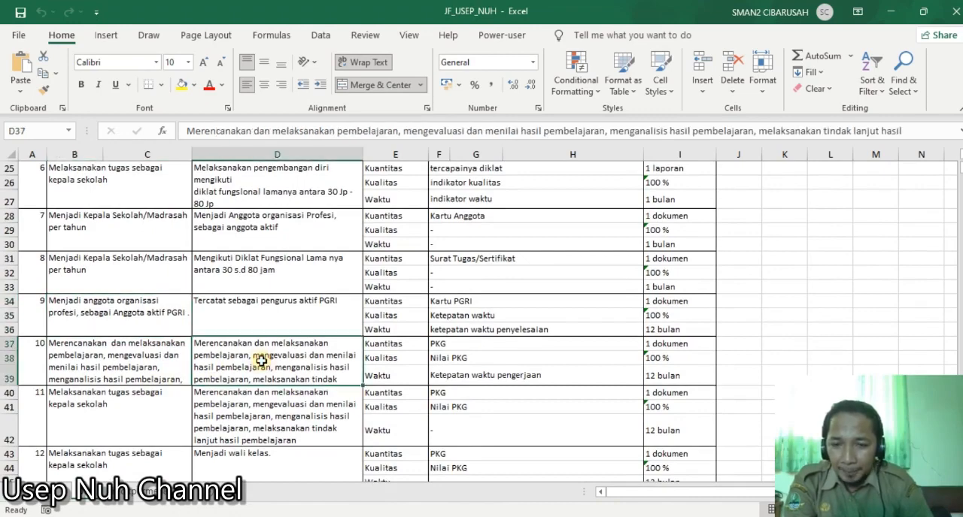
{"action": "scroll", "coordinate": [259, 364], "scroll_direction": "up", "scroll_amount": 1}
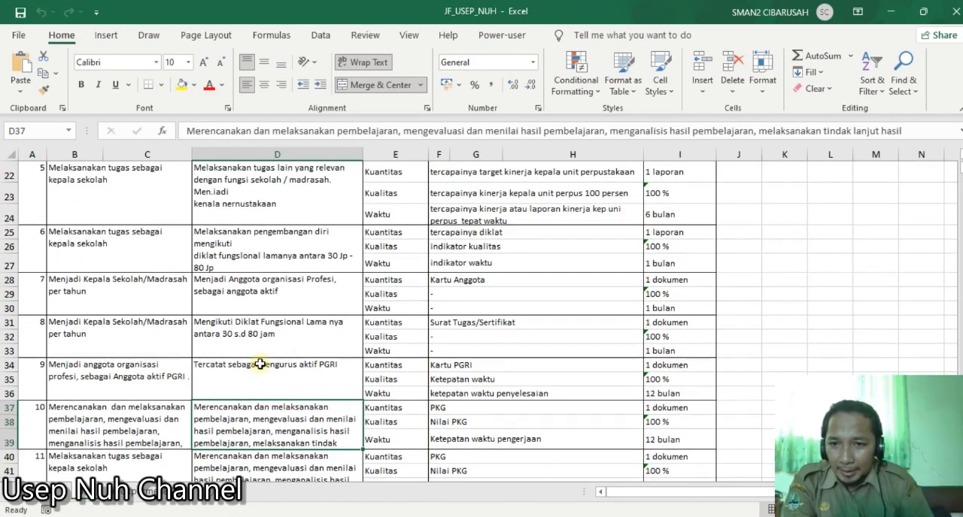
{"action": "scroll", "coordinate": [260, 364], "scroll_direction": "down", "scroll_amount": 3}
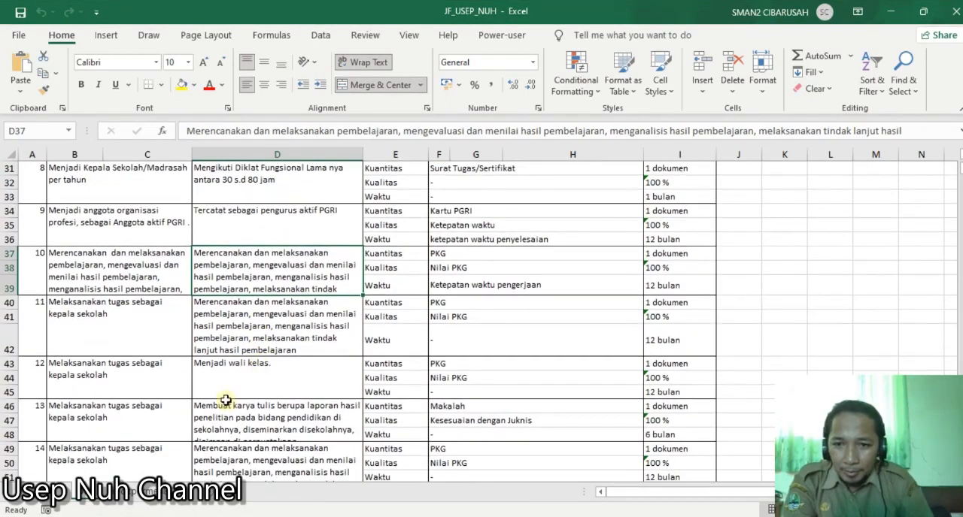
{"action": "scroll", "coordinate": [230, 376], "scroll_direction": "down", "scroll_amount": 1}
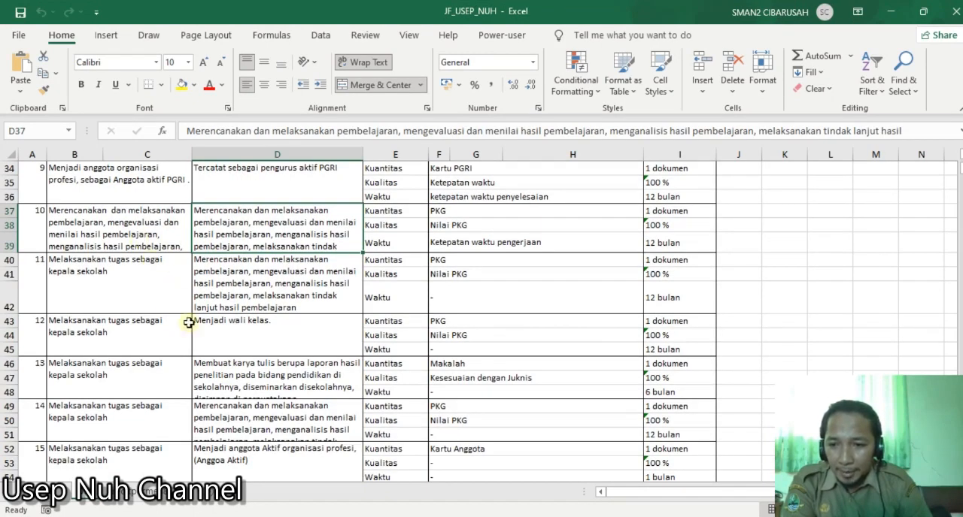
{"action": "scroll", "coordinate": [188, 316], "scroll_direction": "down", "scroll_amount": 3}
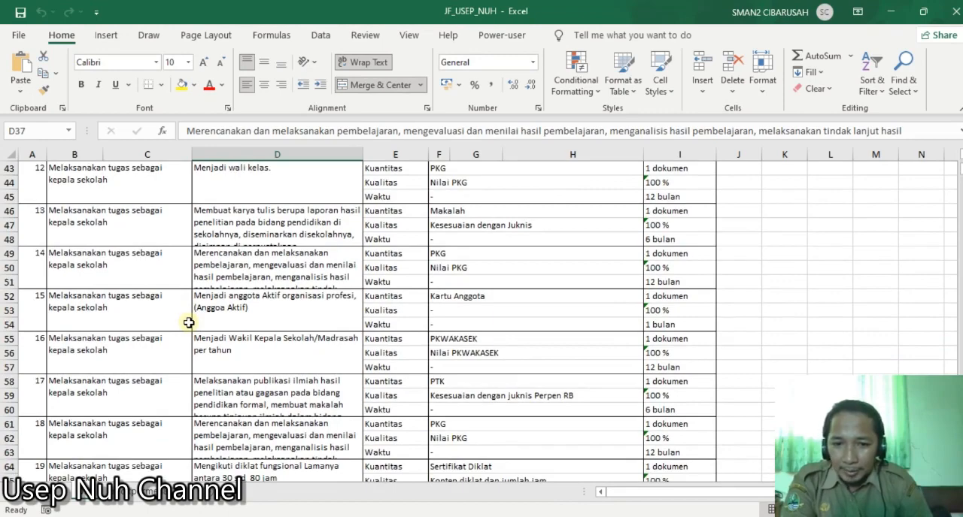
{"action": "scroll", "coordinate": [188, 322], "scroll_direction": "up", "scroll_amount": 3}
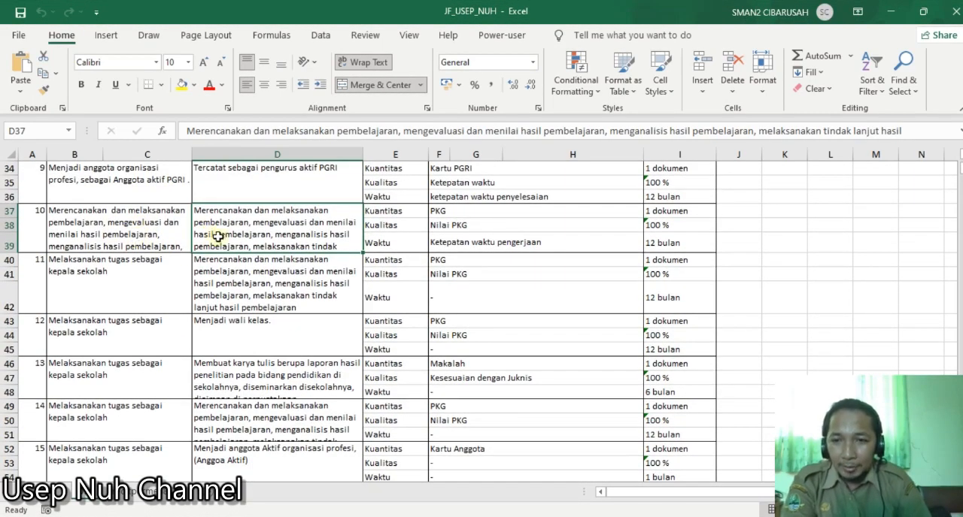
{"action": "scroll", "coordinate": [235, 301], "scroll_direction": "up", "scroll_amount": 7}
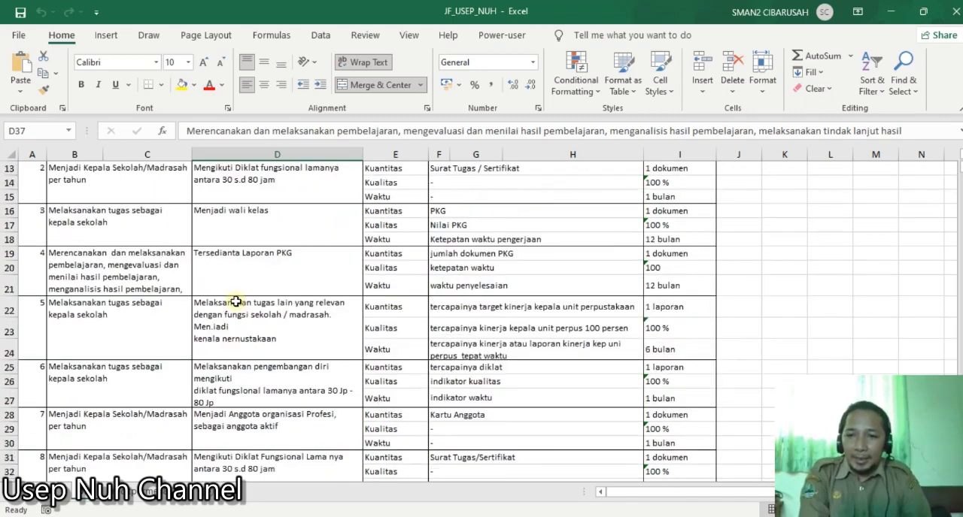
{"action": "scroll", "coordinate": [235, 302], "scroll_direction": "up", "scroll_amount": 4}
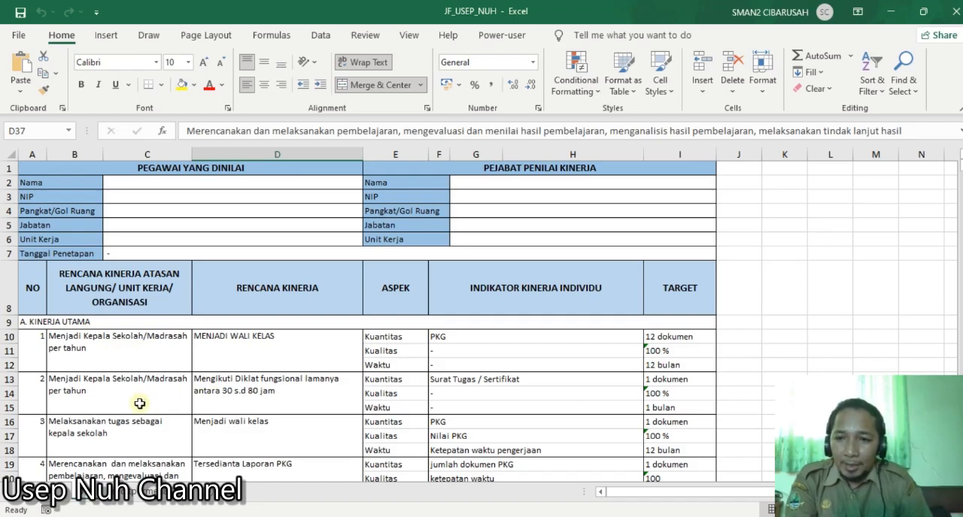
{"action": "scroll", "coordinate": [233, 385], "scroll_direction": "down", "scroll_amount": 3}
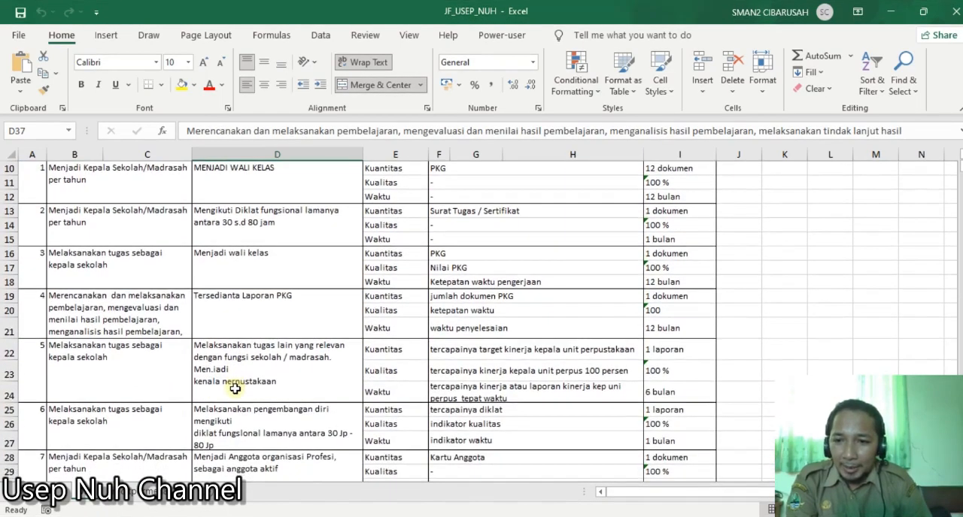
{"action": "scroll", "coordinate": [235, 388], "scroll_direction": "down", "scroll_amount": 5}
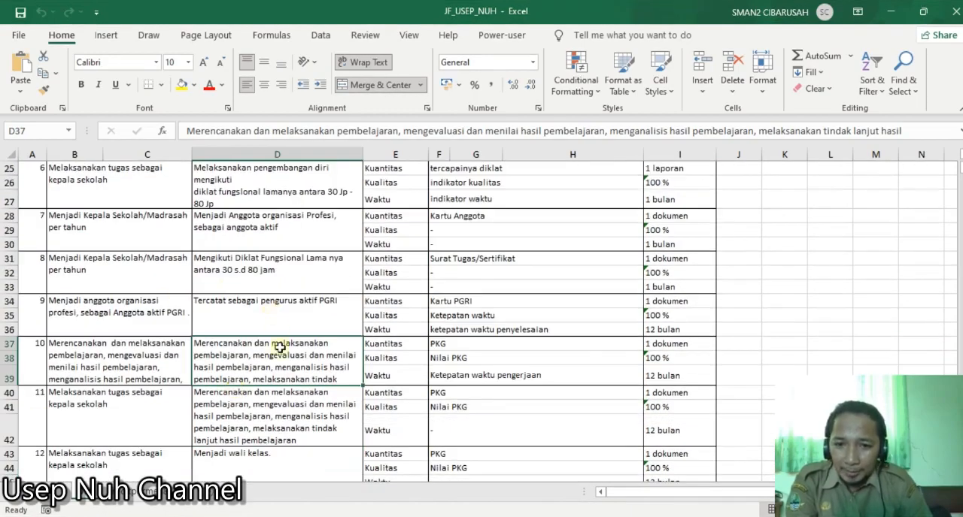
{"action": "scroll", "coordinate": [256, 366], "scroll_direction": "up", "scroll_amount": 8}
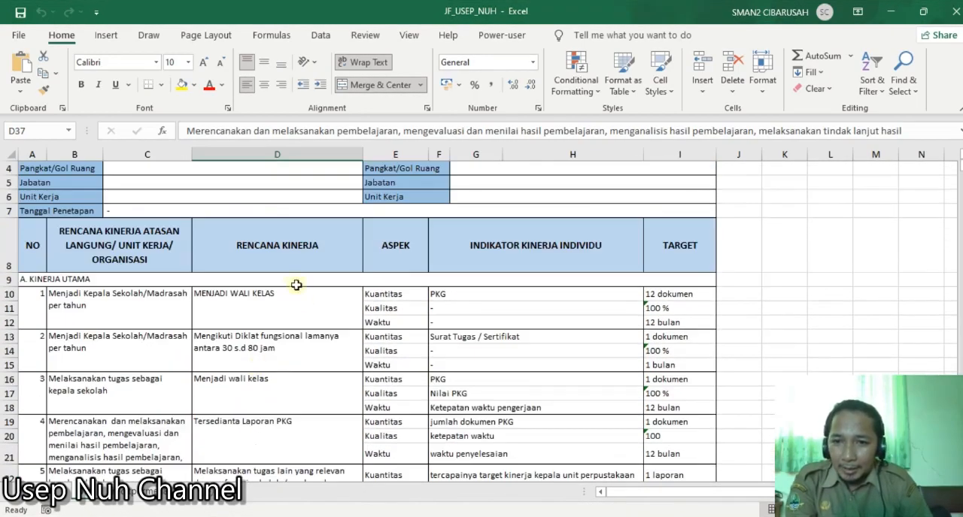
- Highlight the Rencana Kinerja cell of entry 10 (D37) with a yellow fill
{"action": "scroll", "coordinate": [297, 301], "scroll_direction": "down", "scroll_amount": 5}
{"action": "scroll", "coordinate": [300, 307], "scroll_direction": "down", "scroll_amount": 5}
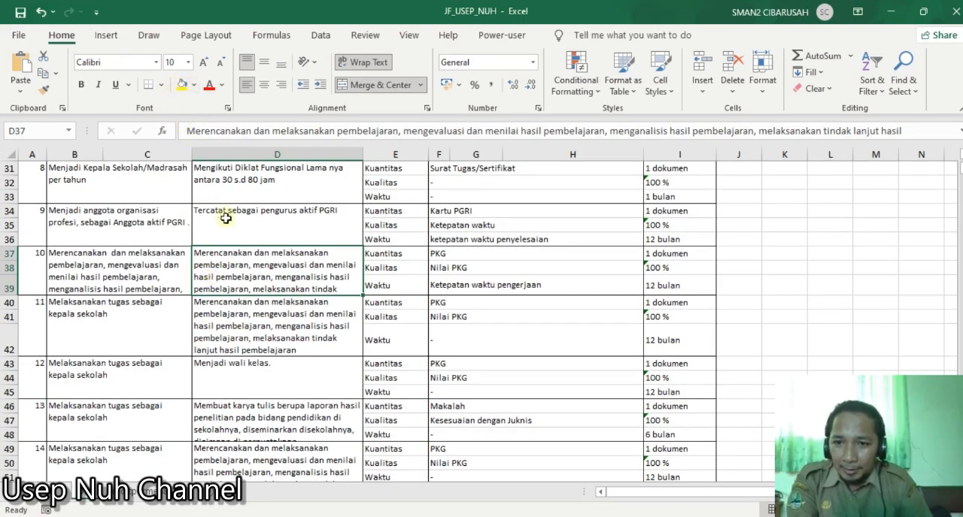
{"action": "left_click", "coordinate": [183, 85]}
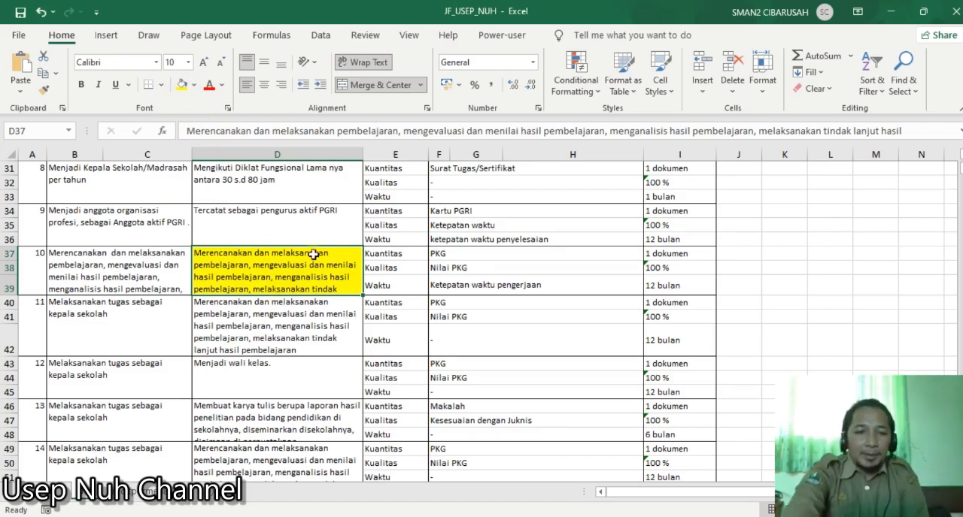
- Examine the Kuantitas, Kualitas and Waktu aspects of entry 10 alongside their indicators in rows 37 to 39
{"action": "left_click", "coordinate": [417, 259]}
{"action": "left_click", "coordinate": [435, 255]}
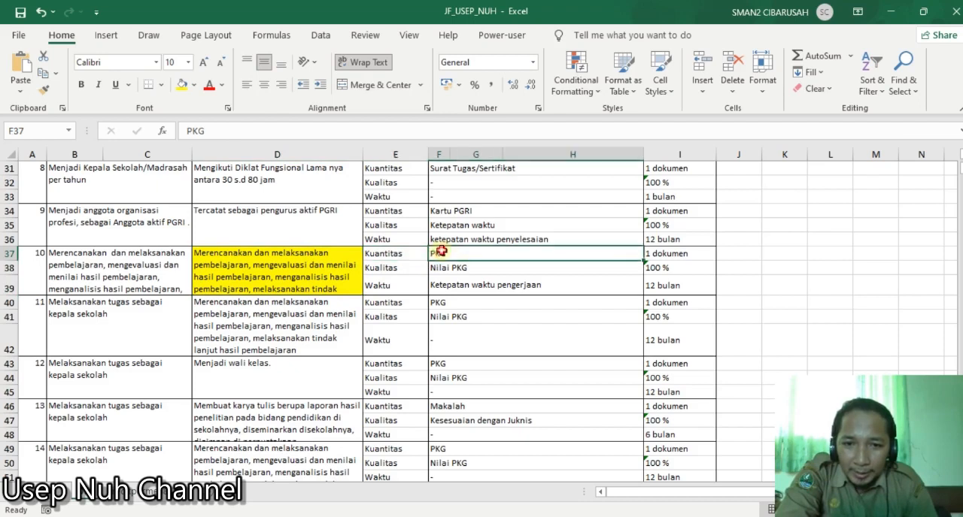
{"action": "left_click", "coordinate": [390, 271]}
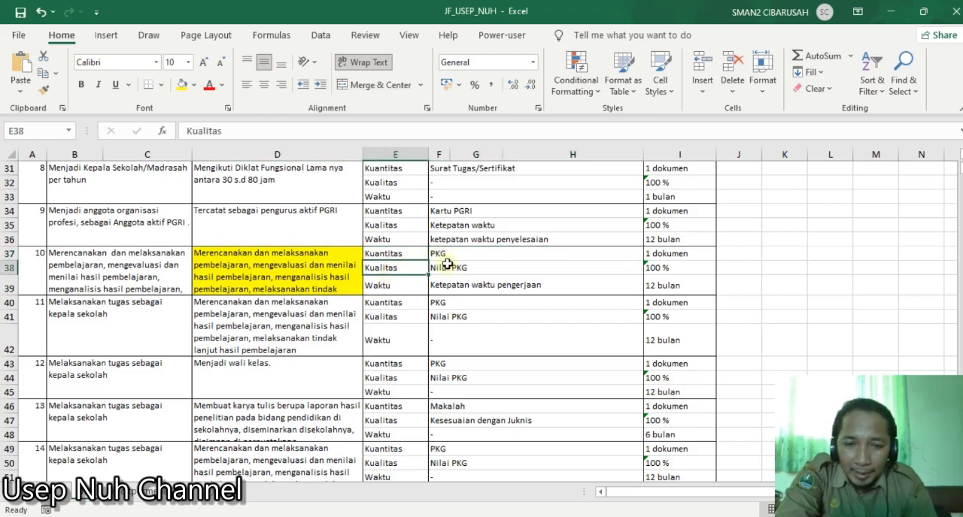
{"action": "left_click", "coordinate": [450, 268]}
{"action": "left_click", "coordinate": [393, 300]}
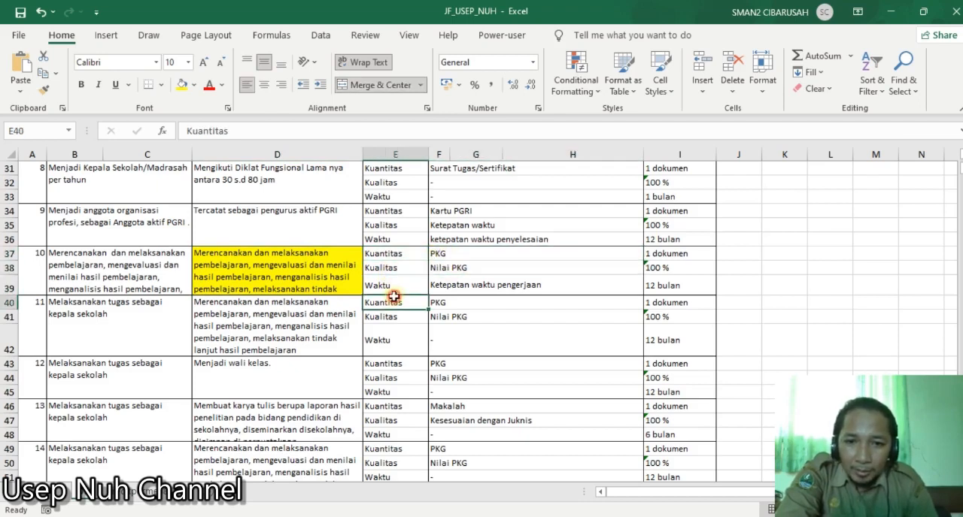
{"action": "left_click", "coordinate": [408, 291]}
{"action": "left_click", "coordinate": [482, 284]}
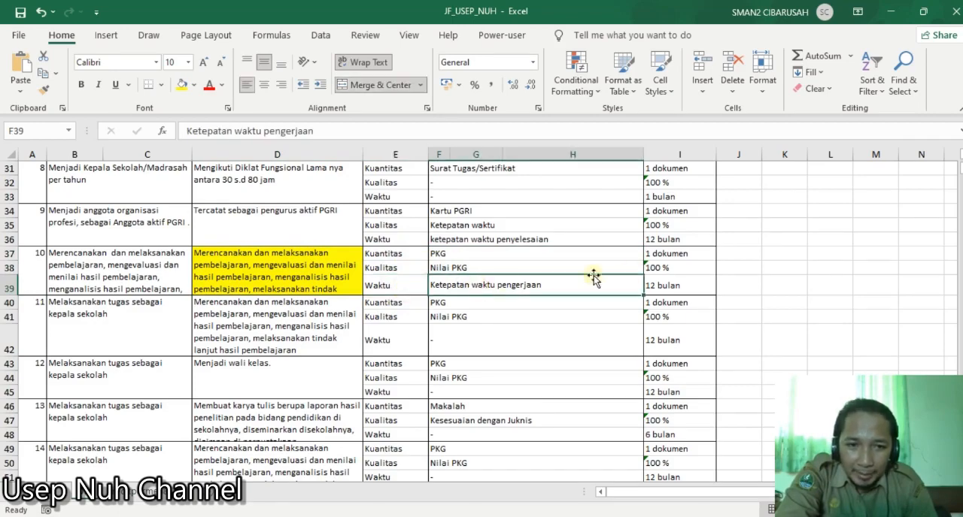
- Check the Indikator Kinerja Individu heading against the three indicator cells of entry 10
{"action": "scroll", "coordinate": [632, 271], "scroll_direction": "up", "scroll_amount": 1}
{"action": "scroll", "coordinate": [632, 271], "scroll_direction": "up", "scroll_amount": 9}
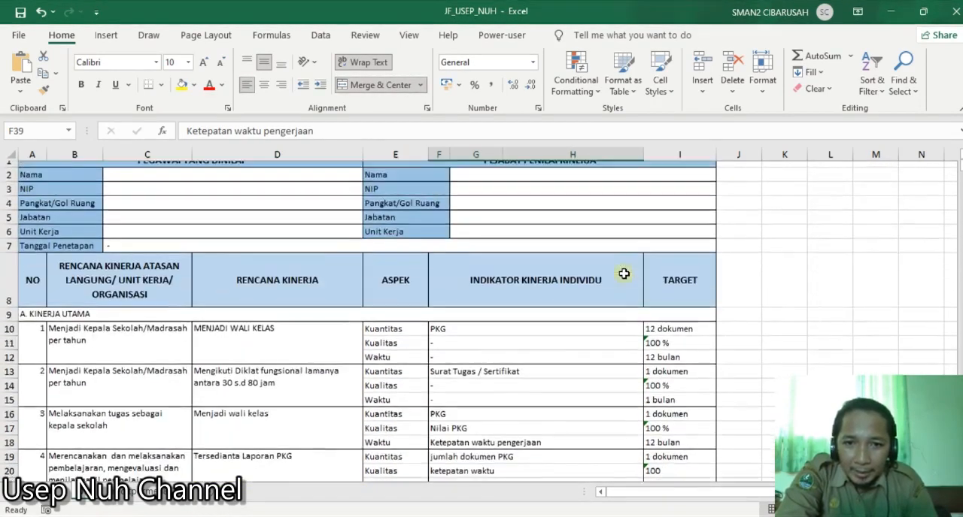
{"action": "left_click", "coordinate": [561, 295]}
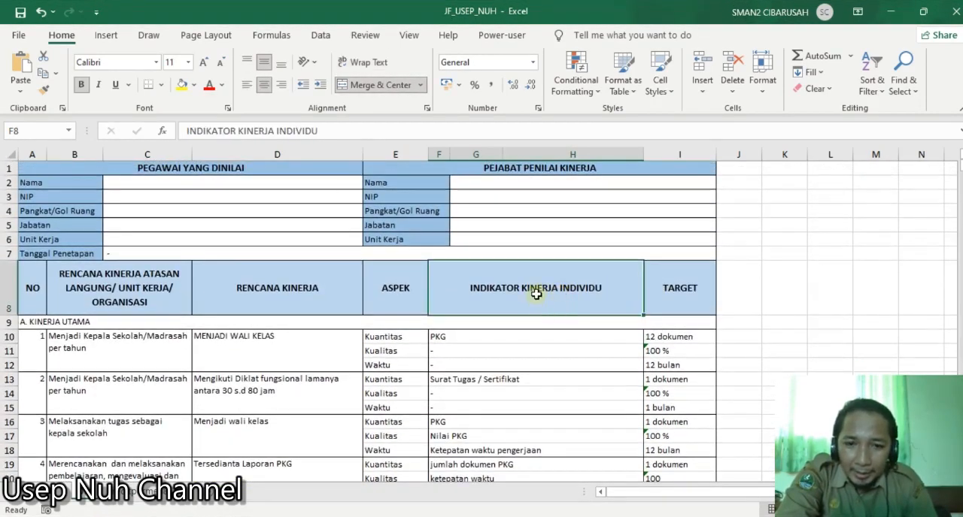
{"action": "scroll", "coordinate": [540, 313], "scroll_direction": "down", "scroll_amount": 3}
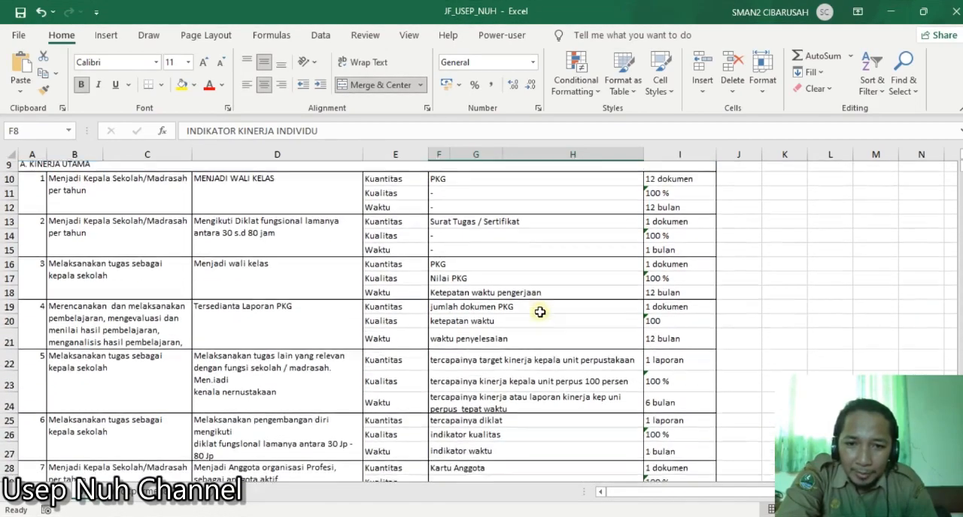
{"action": "scroll", "coordinate": [495, 299], "scroll_direction": "down", "scroll_amount": 6}
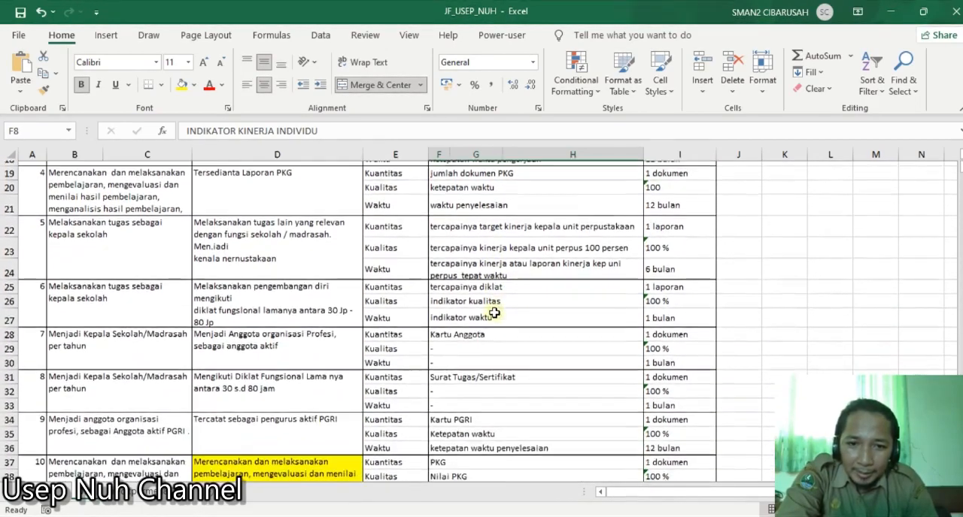
{"action": "left_click", "coordinate": [443, 296]}
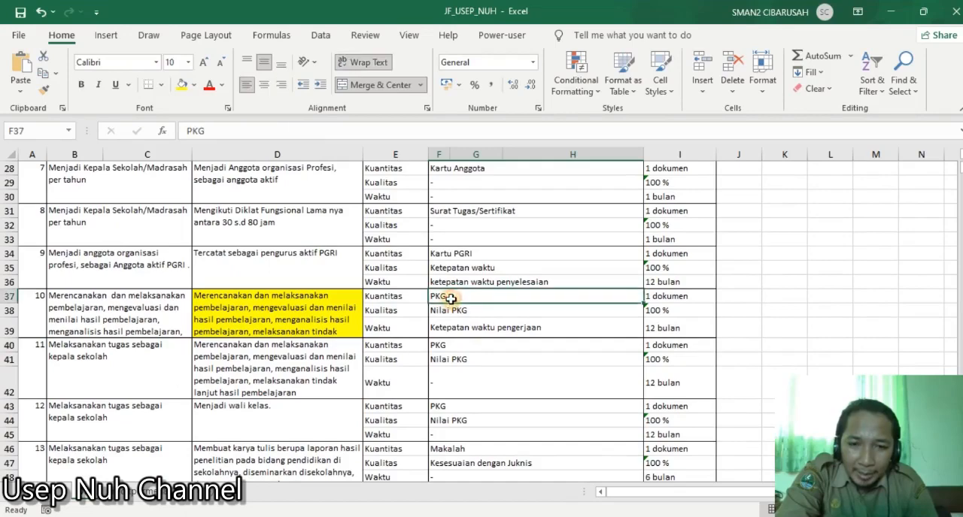
{"action": "left_click", "coordinate": [447, 312]}
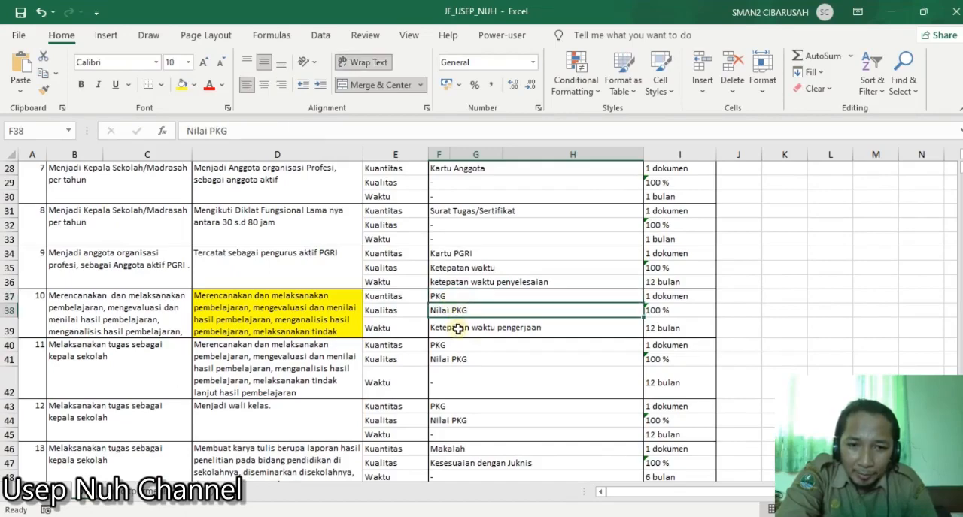
{"action": "left_click", "coordinate": [457, 329]}
- Check the Target heading against entry 10's quantity, quality and time targets, matching each to its indicator
{"action": "scroll", "coordinate": [504, 308], "scroll_direction": "up", "scroll_amount": 8}
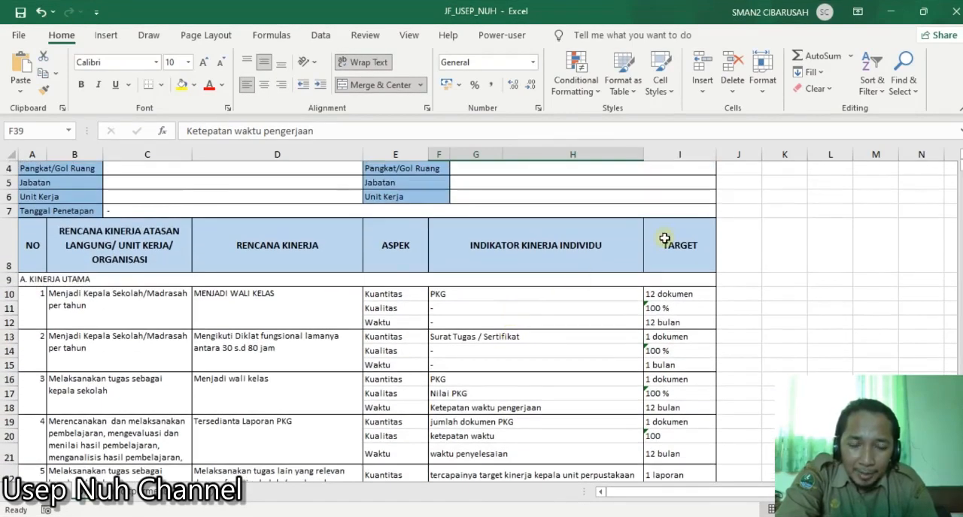
{"action": "left_click", "coordinate": [665, 240]}
{"action": "scroll", "coordinate": [565, 325], "scroll_direction": "down", "scroll_amount": 6}
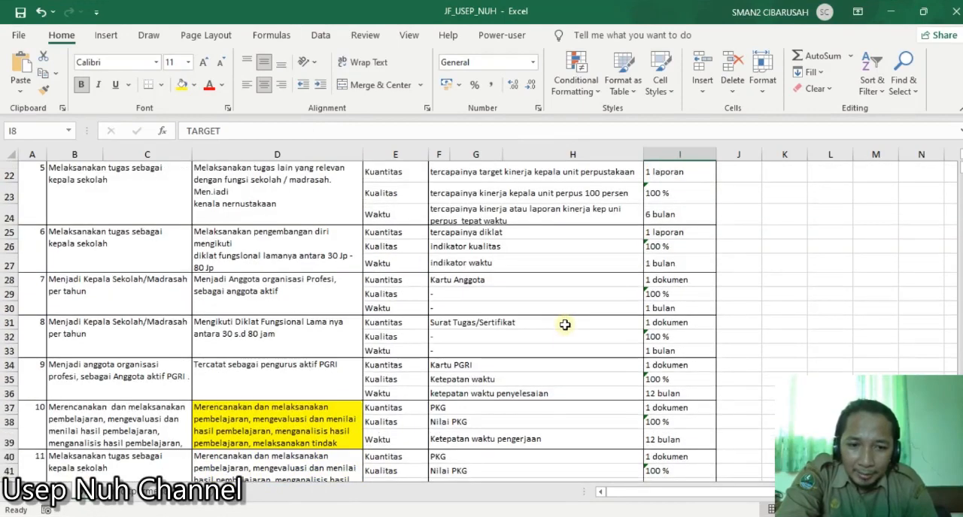
{"action": "scroll", "coordinate": [564, 325], "scroll_direction": "down", "scroll_amount": 2}
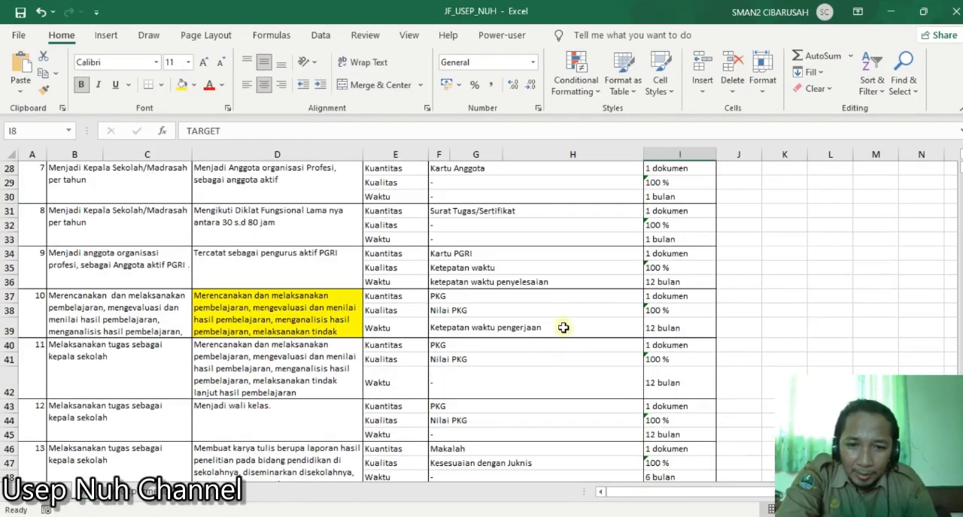
{"action": "left_click", "coordinate": [676, 297]}
{"action": "left_click", "coordinate": [507, 315]}
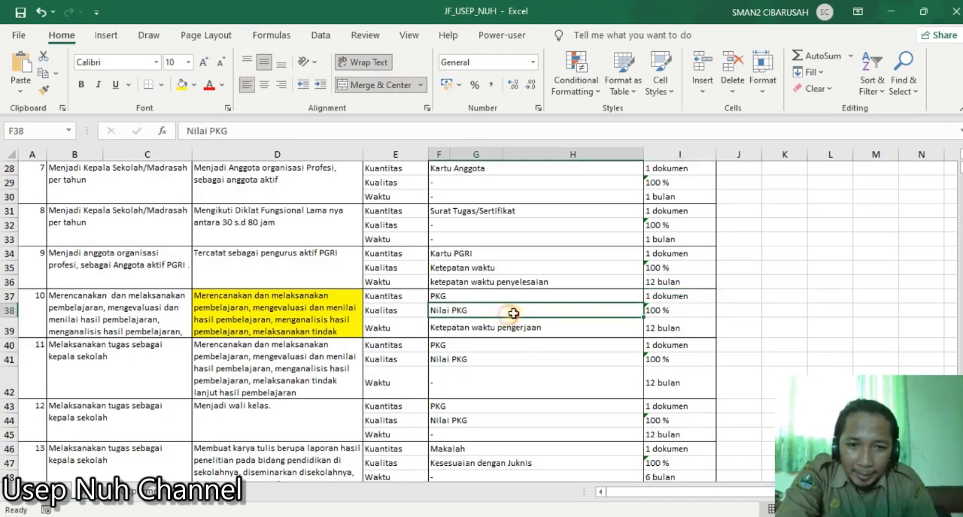
{"action": "left_click", "coordinate": [659, 310]}
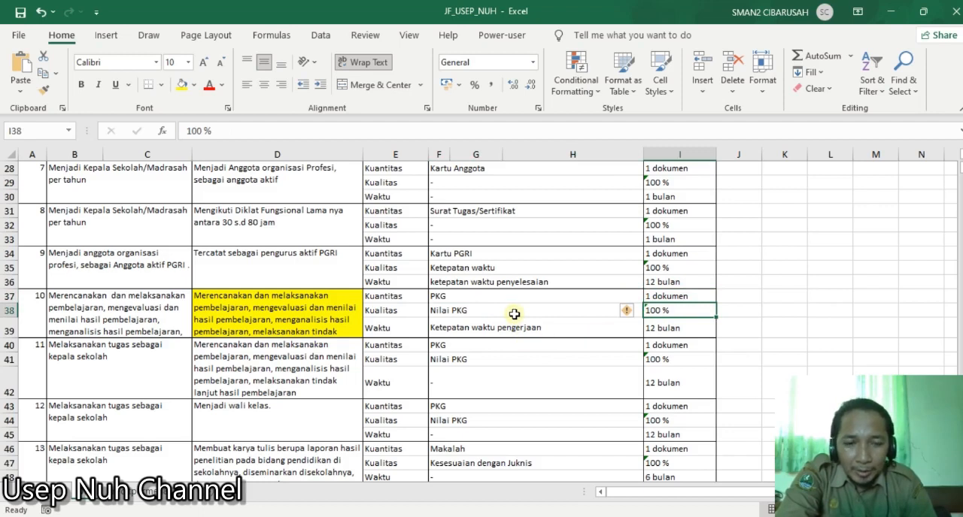
{"action": "left_click", "coordinate": [537, 329]}
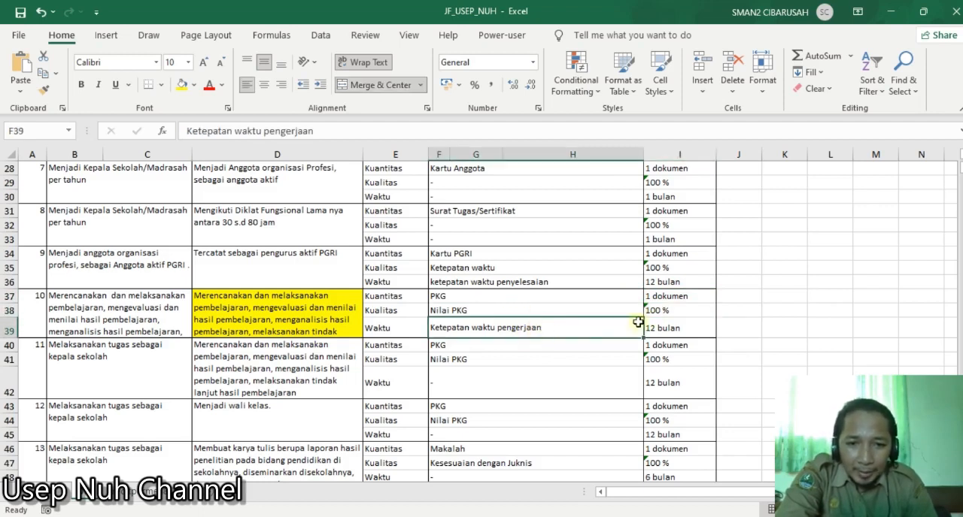
{"action": "left_click", "coordinate": [666, 325]}
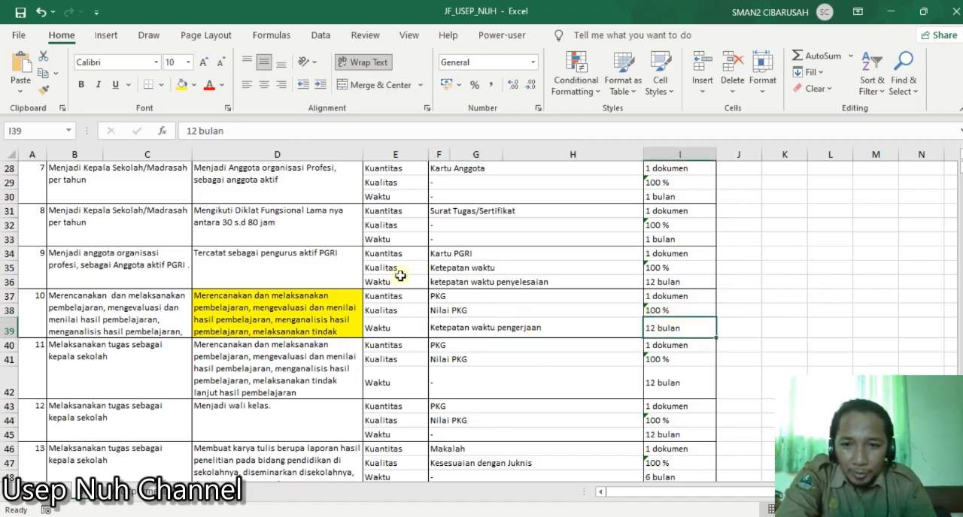
{"action": "scroll", "coordinate": [385, 292], "scroll_direction": "down", "scroll_amount": 1}
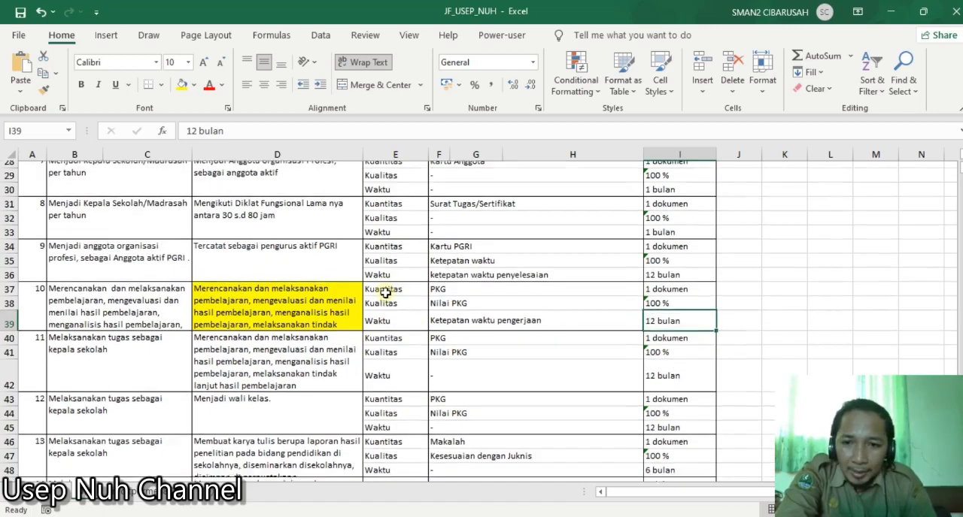
{"action": "scroll", "coordinate": [385, 292], "scroll_direction": "up", "scroll_amount": 2}
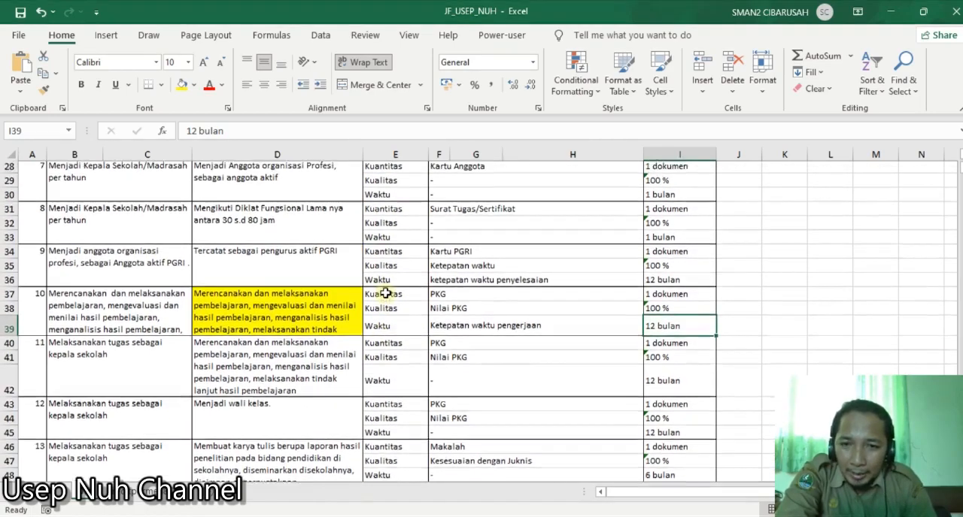
{"action": "scroll", "coordinate": [385, 292], "scroll_direction": "down", "scroll_amount": 4}
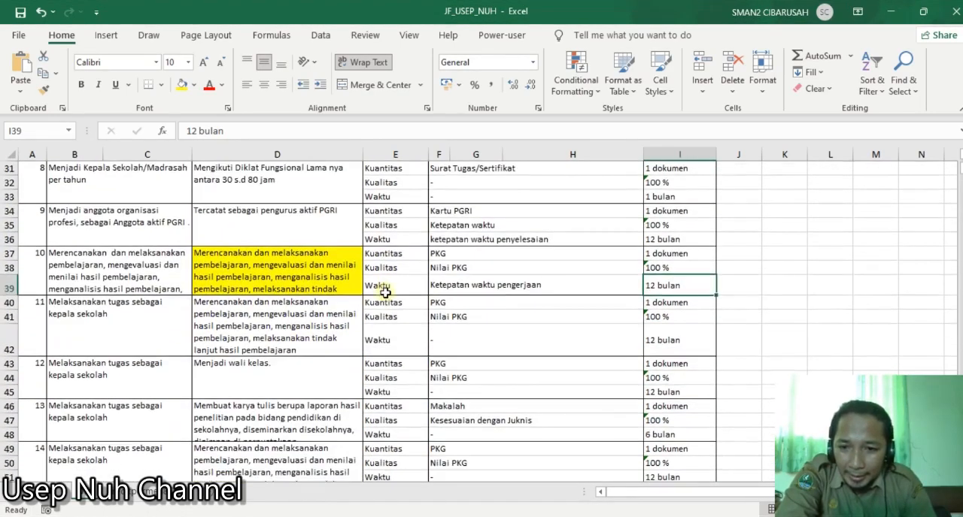
- Highlight the Rencana Kinerja cell of entry 12, Menjadi wali kelas (D43), with a yellow fill
{"action": "left_click", "coordinate": [297, 299]}
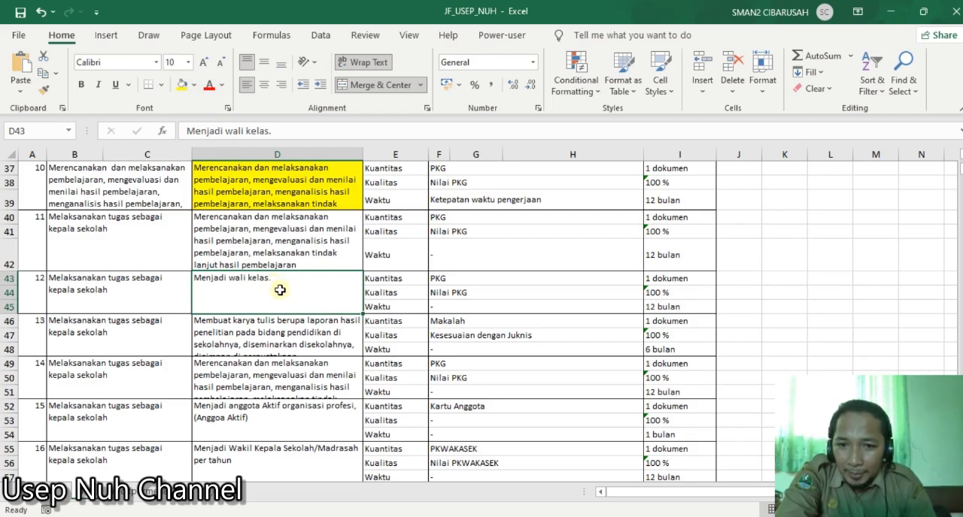
{"action": "left_click", "coordinate": [182, 85]}
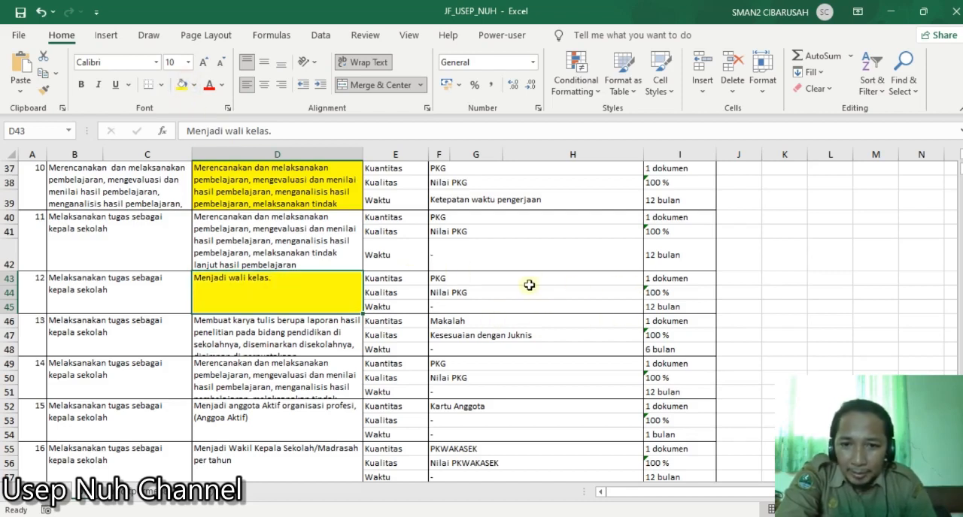
{"action": "scroll", "coordinate": [540, 291], "scroll_direction": "down", "scroll_amount": 1}
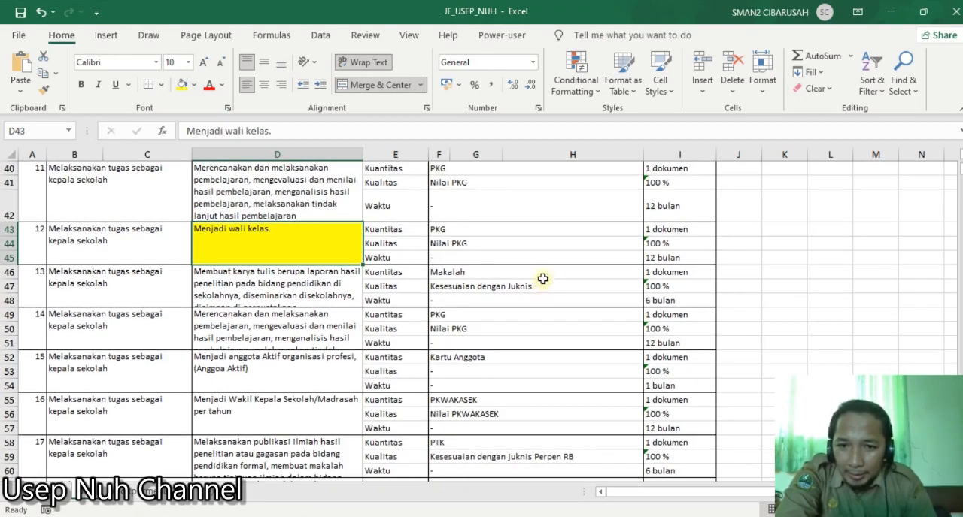
- Highlight the Rencana Kinerja cell of entry 20, Mengikuti Diklat Fungsional (D67), with a yellow fill
{"action": "left_click", "coordinate": [288, 299]}
{"action": "scroll", "coordinate": [300, 304], "scroll_direction": "down", "scroll_amount": 1}
{"action": "scroll", "coordinate": [297, 346], "scroll_direction": "down", "scroll_amount": 1}
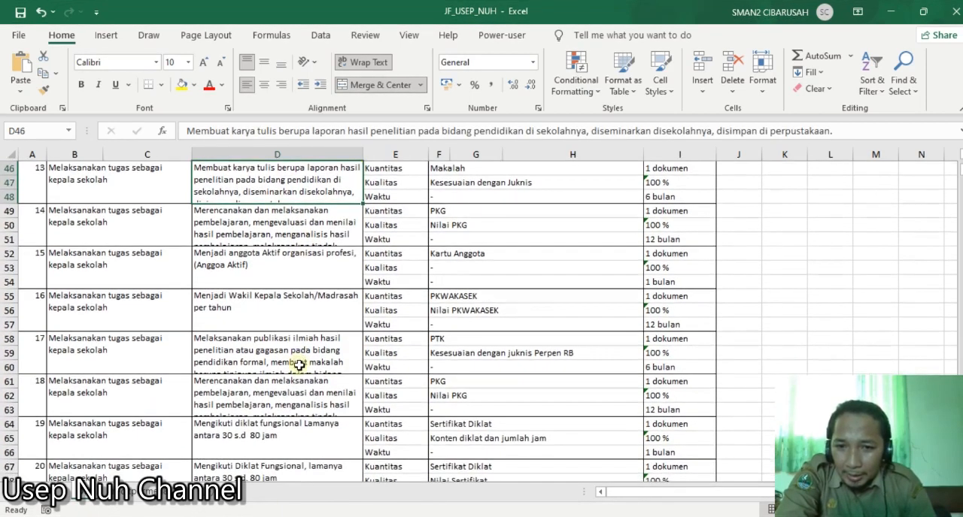
{"action": "left_click", "coordinate": [295, 322]}
{"action": "scroll", "coordinate": [295, 322], "scroll_direction": "down", "scroll_amount": 3}
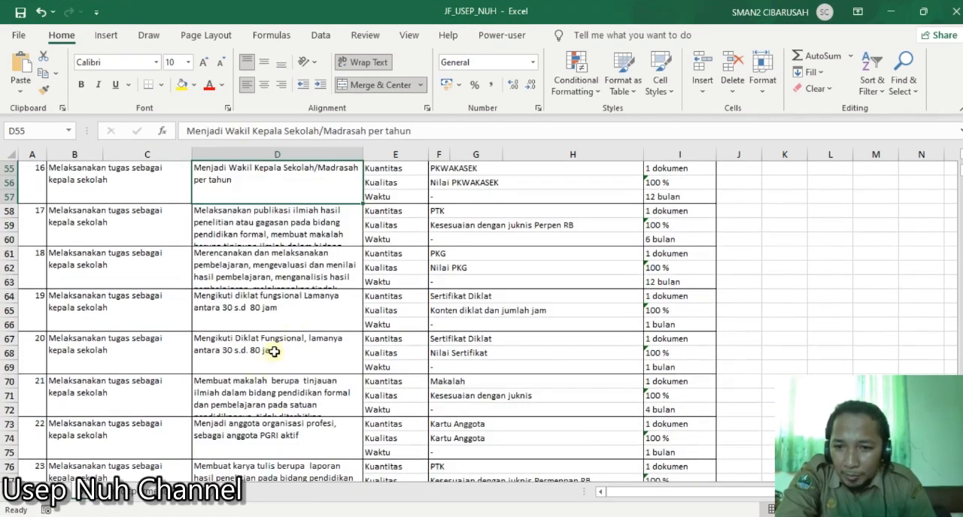
{"action": "left_click", "coordinate": [273, 352]}
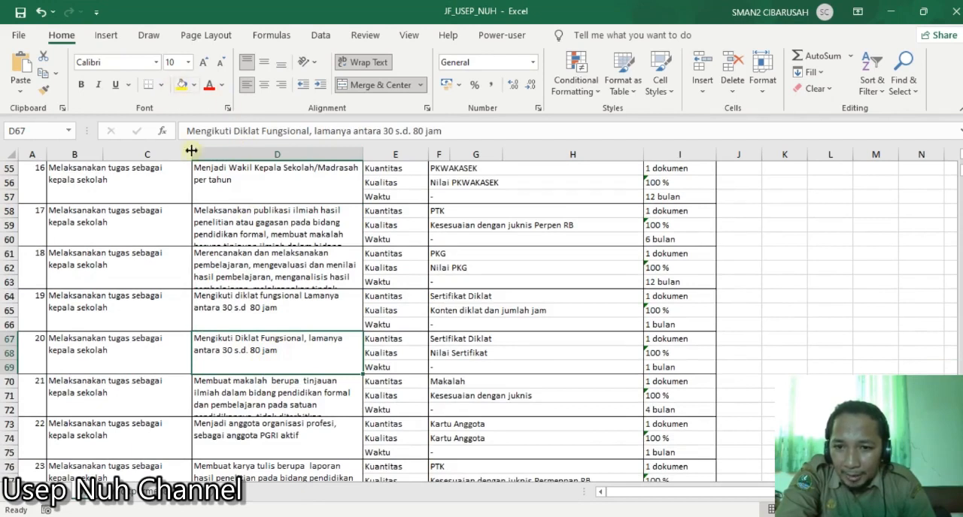
{"action": "left_click", "coordinate": [183, 86]}
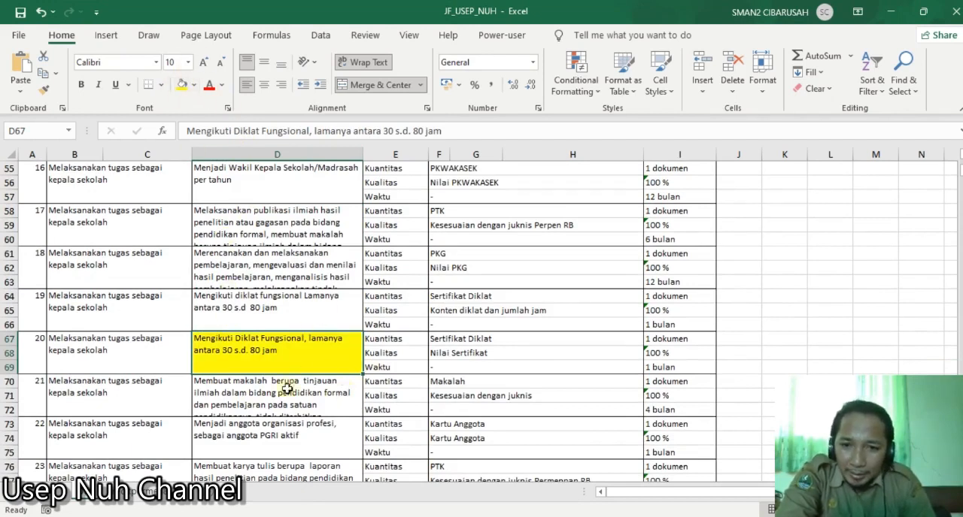
- Examine the Kuantitas, Kualitas and Waktu aspects of entry 20 alongside their indicators in rows 67 to 69
{"action": "left_click", "coordinate": [406, 343]}
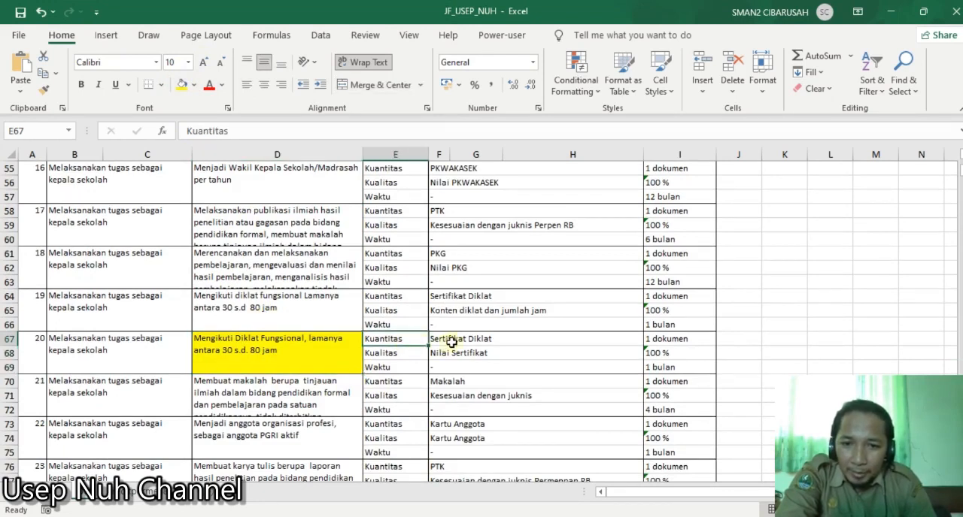
{"action": "left_click", "coordinate": [450, 340]}
{"action": "left_click", "coordinate": [387, 353]}
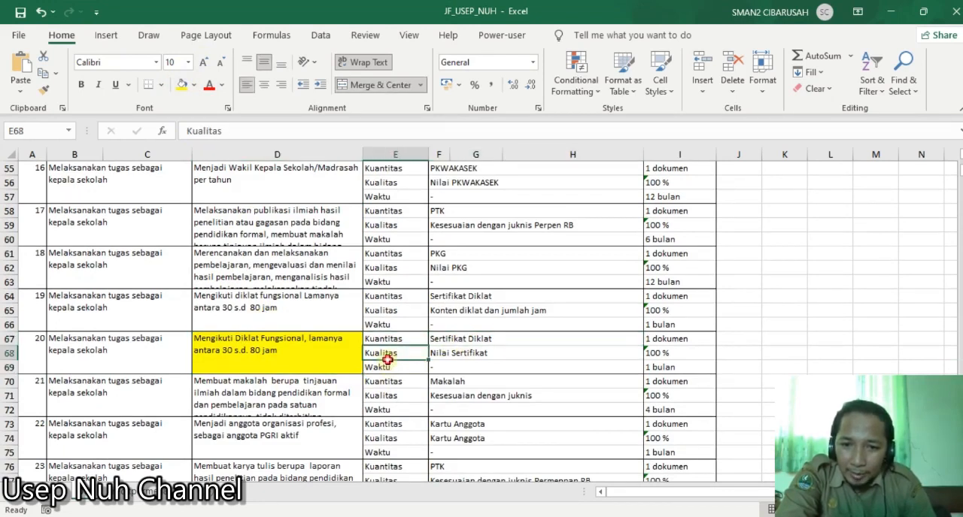
{"action": "left_click", "coordinate": [456, 351]}
{"action": "left_click", "coordinate": [394, 368]}
{"action": "left_click", "coordinate": [439, 365]}
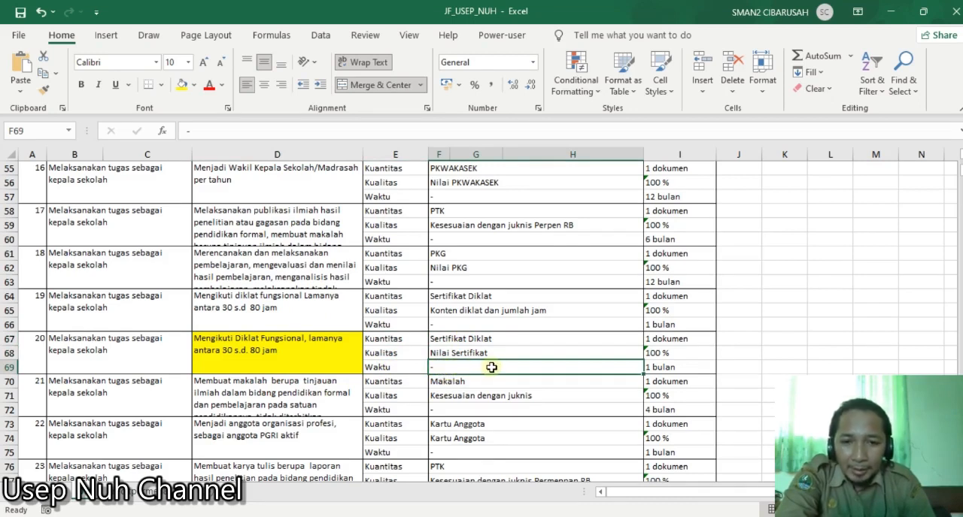
- Check entry 20's time and quantity targets and its Waktu indicator against the column headings
{"action": "left_click", "coordinate": [661, 368]}
{"action": "left_click", "coordinate": [660, 342]}
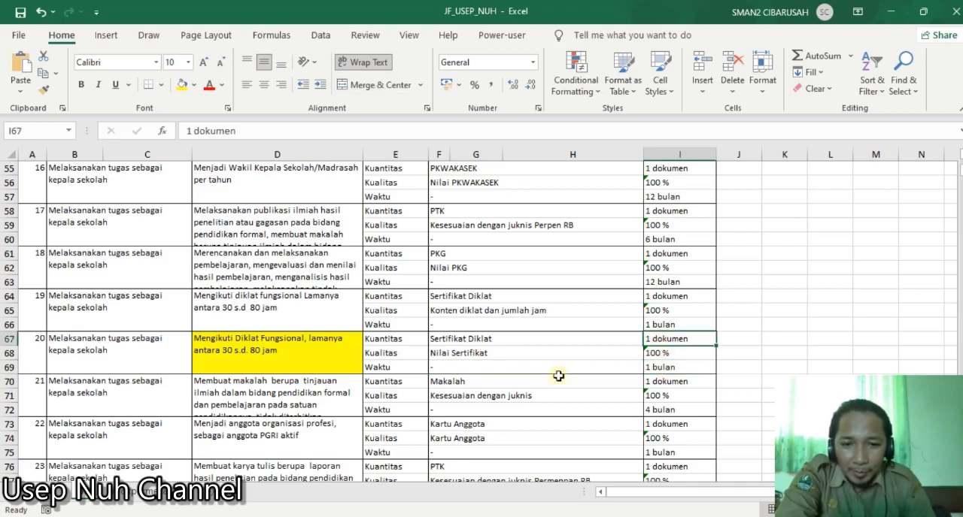
{"action": "left_click", "coordinate": [464, 366]}
{"action": "scroll", "coordinate": [516, 361], "scroll_direction": "up", "scroll_amount": 7}
{"action": "scroll", "coordinate": [511, 358], "scroll_direction": "up", "scroll_amount": 8}
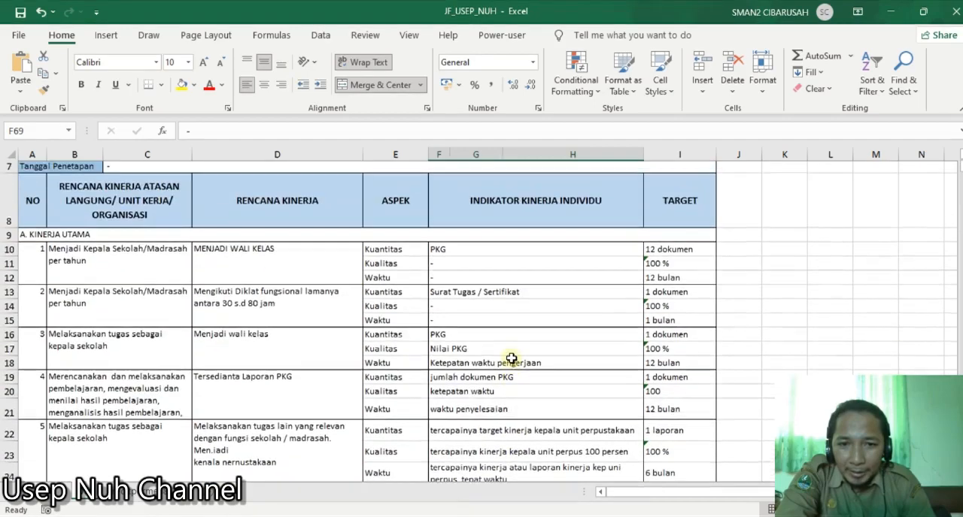
- Examine entry 27's publikasi ilmiah plan (D88) with its indicator and time target, and entry 28's plan with its time target
{"action": "scroll", "coordinate": [511, 358], "scroll_direction": "down", "scroll_amount": 9}
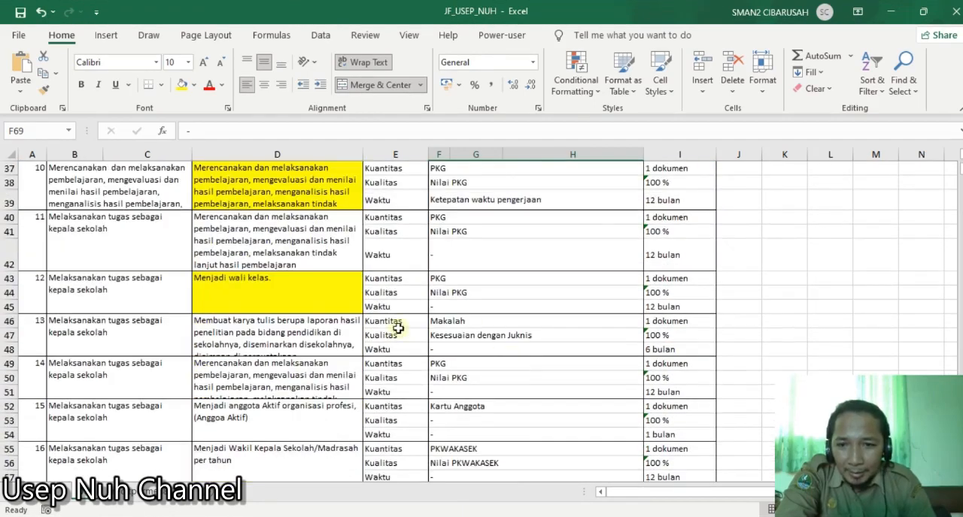
{"action": "scroll", "coordinate": [454, 351], "scroll_direction": "down", "scroll_amount": 5}
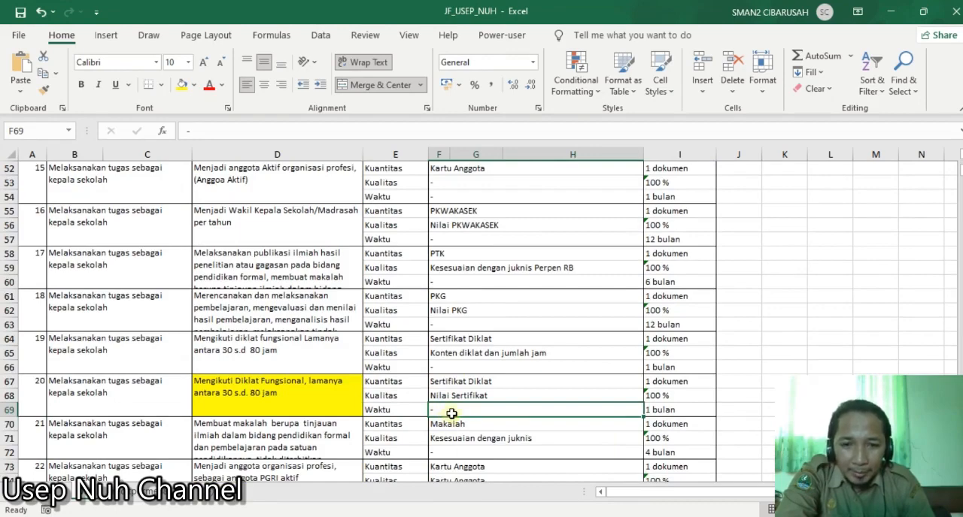
{"action": "scroll", "coordinate": [452, 412], "scroll_direction": "down", "scroll_amount": 4}
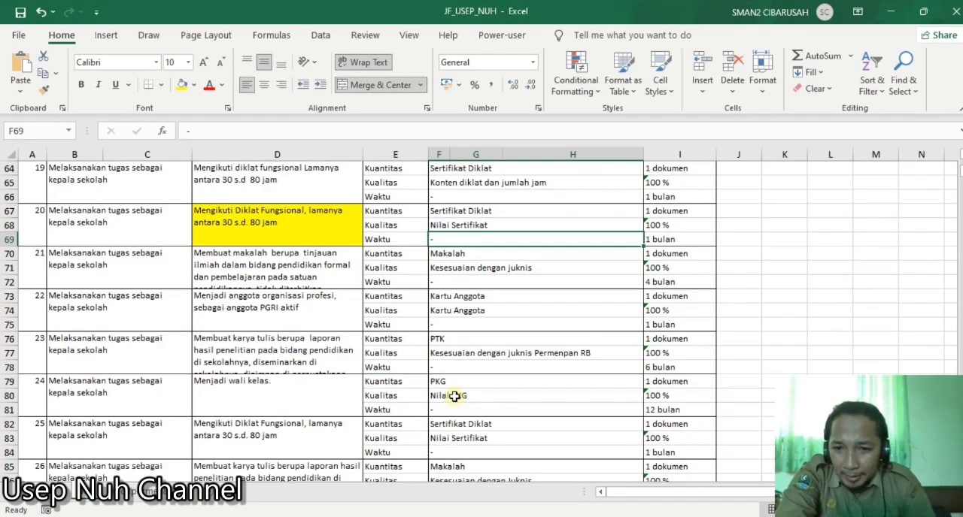
{"action": "scroll", "coordinate": [454, 397], "scroll_direction": "down", "scroll_amount": 3}
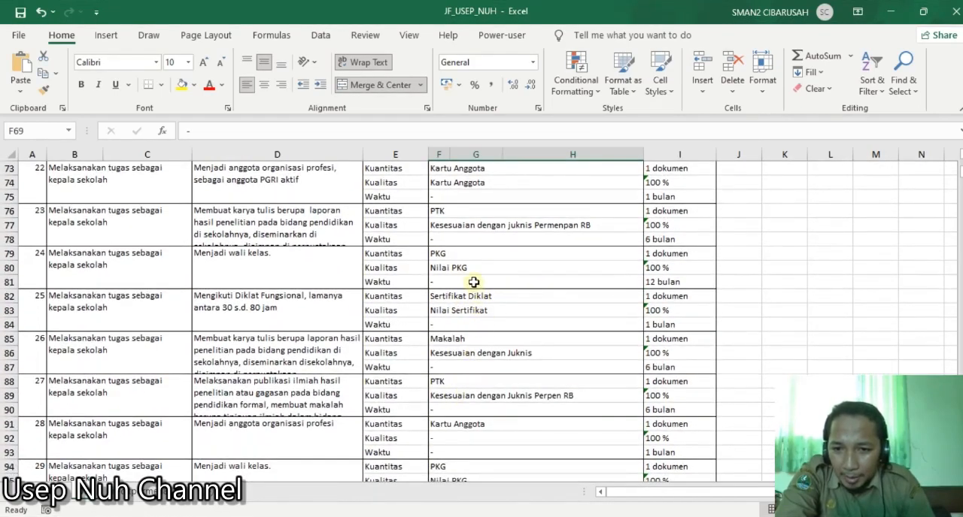
{"action": "scroll", "coordinate": [475, 284], "scroll_direction": "down", "scroll_amount": 1}
{"action": "scroll", "coordinate": [474, 283], "scroll_direction": "down", "scroll_amount": 1}
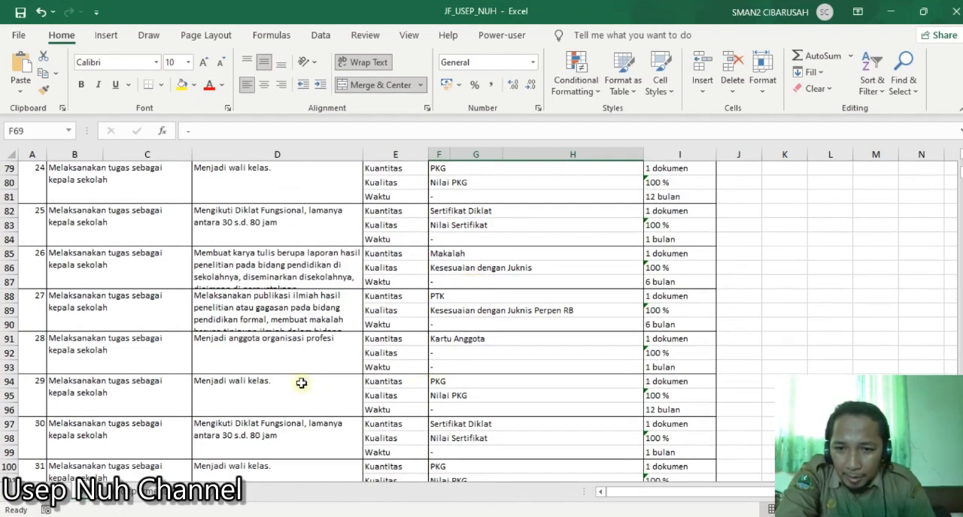
{"action": "left_click", "coordinate": [270, 316]}
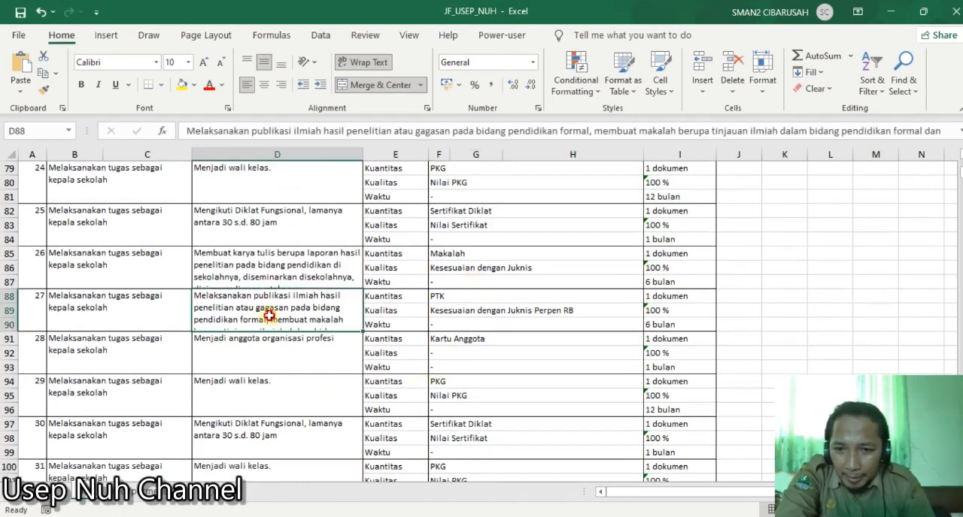
{"action": "left_click", "coordinate": [449, 299]}
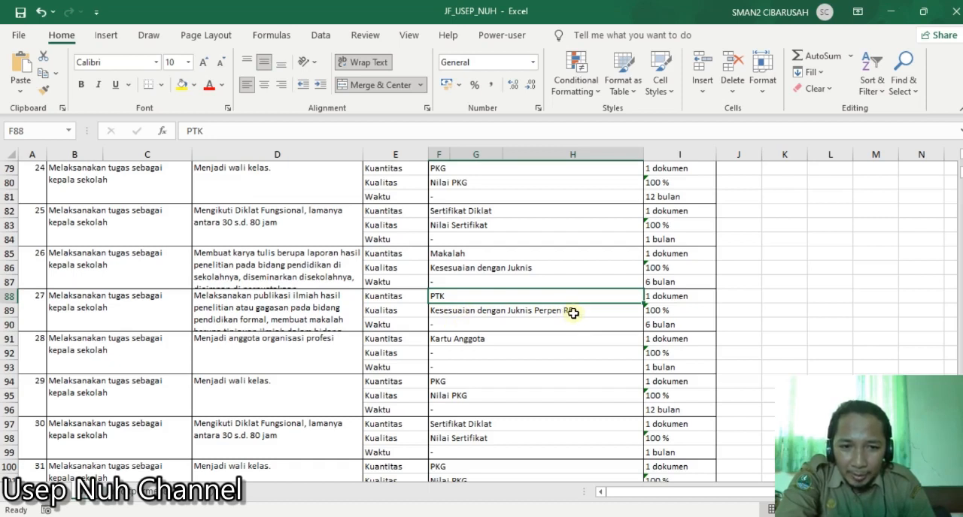
{"action": "left_click", "coordinate": [660, 331]}
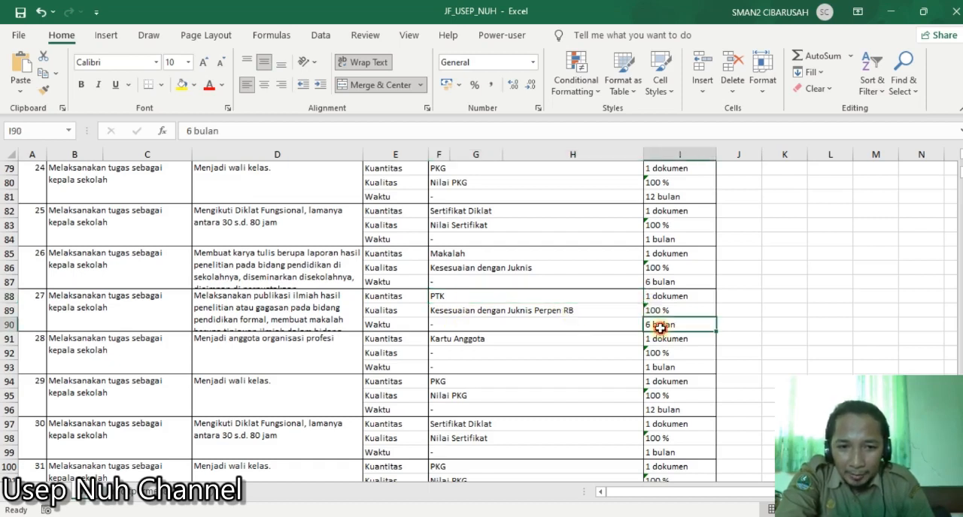
{"action": "left_click", "coordinate": [251, 351]}
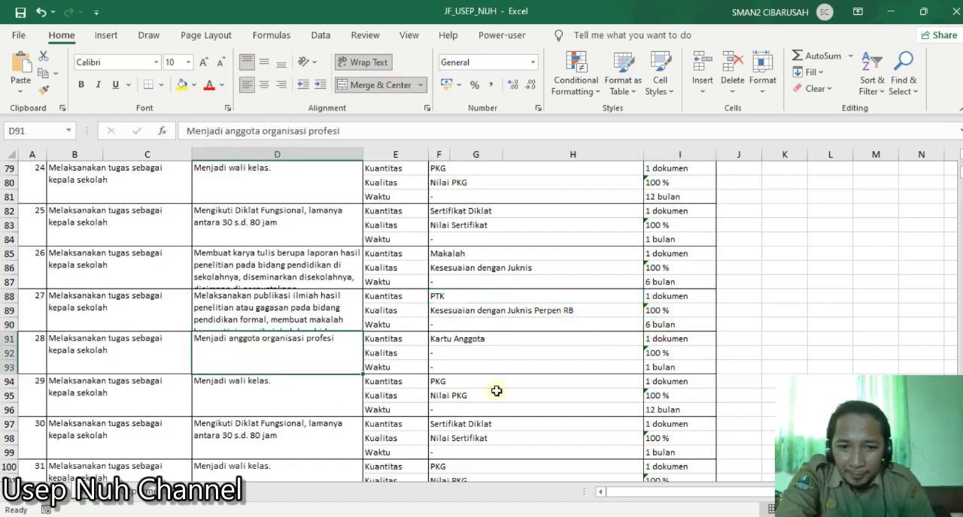
{"action": "left_click", "coordinate": [658, 369]}
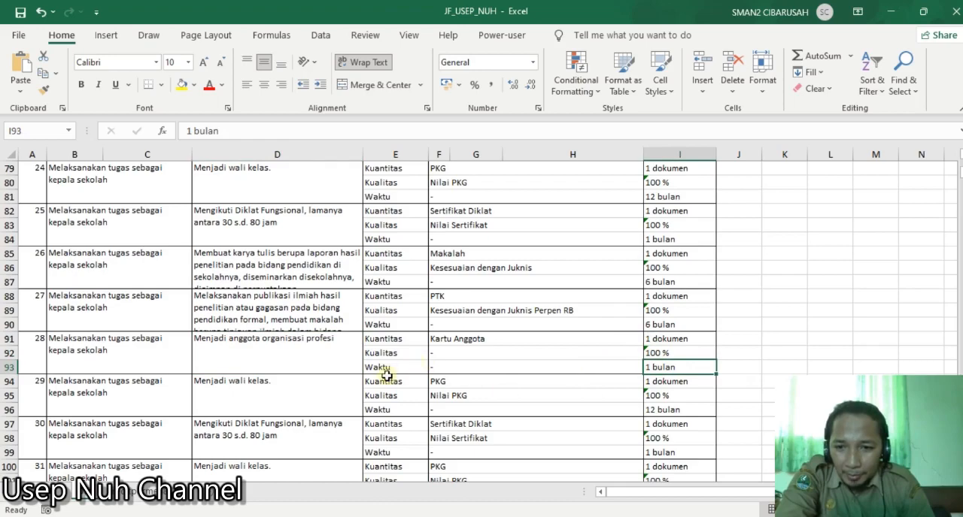
- Look through the work plans from entry 29 to 61, including the makalah plan (D184) and the RPP plan (D190)
{"action": "scroll", "coordinate": [391, 391], "scroll_direction": "down", "scroll_amount": 1}
{"action": "scroll", "coordinate": [491, 410], "scroll_direction": "down", "scroll_amount": 1}
{"action": "scroll", "coordinate": [490, 399], "scroll_direction": "down", "scroll_amount": 3}
{"action": "scroll", "coordinate": [328, 372], "scroll_direction": "down", "scroll_amount": 2}
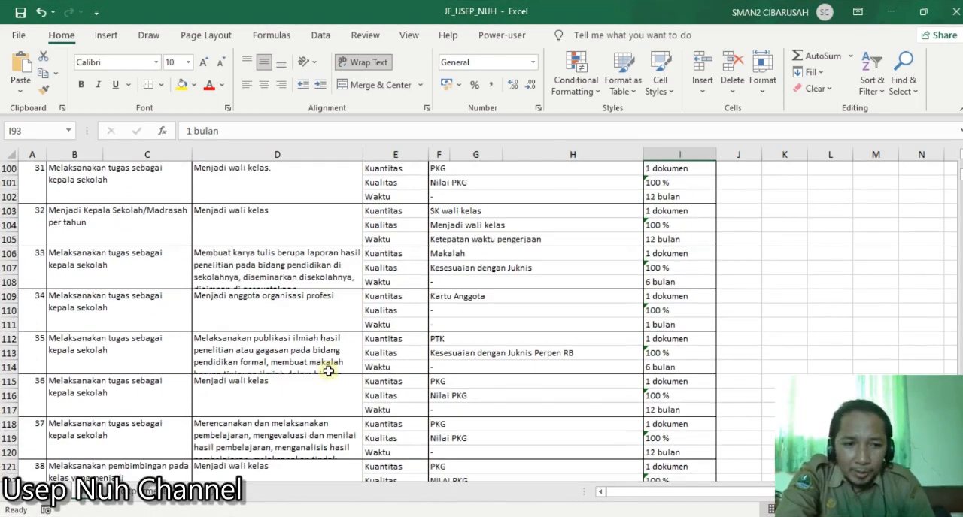
{"action": "scroll", "coordinate": [332, 339], "scroll_direction": "down", "scroll_amount": 2}
{"action": "scroll", "coordinate": [333, 336], "scroll_direction": "down", "scroll_amount": 8}
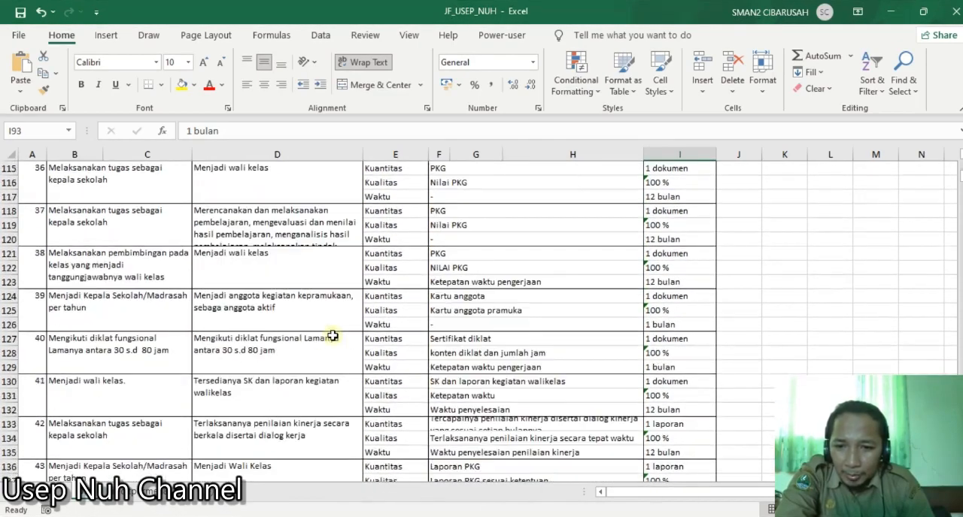
{"action": "scroll", "coordinate": [333, 337], "scroll_direction": "down", "scroll_amount": 10}
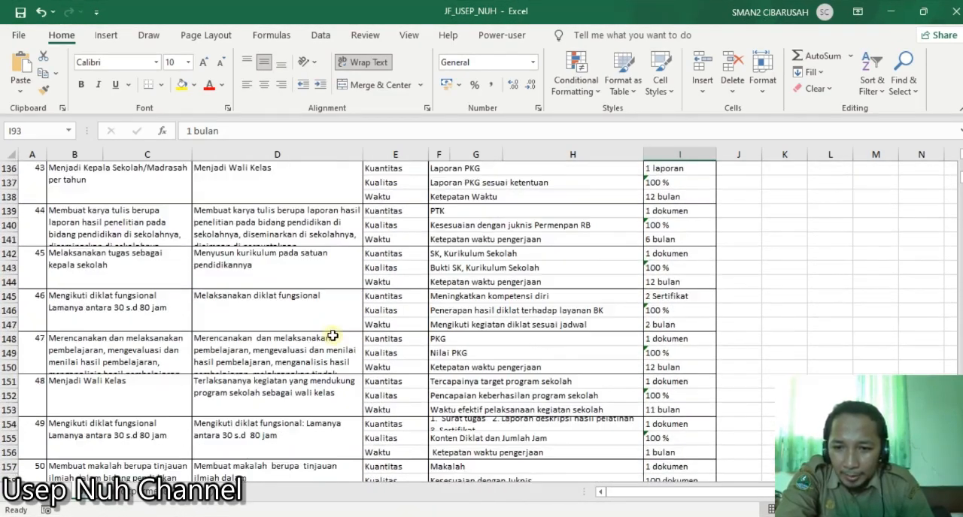
{"action": "scroll", "coordinate": [332, 336], "scroll_direction": "down", "scroll_amount": 4}
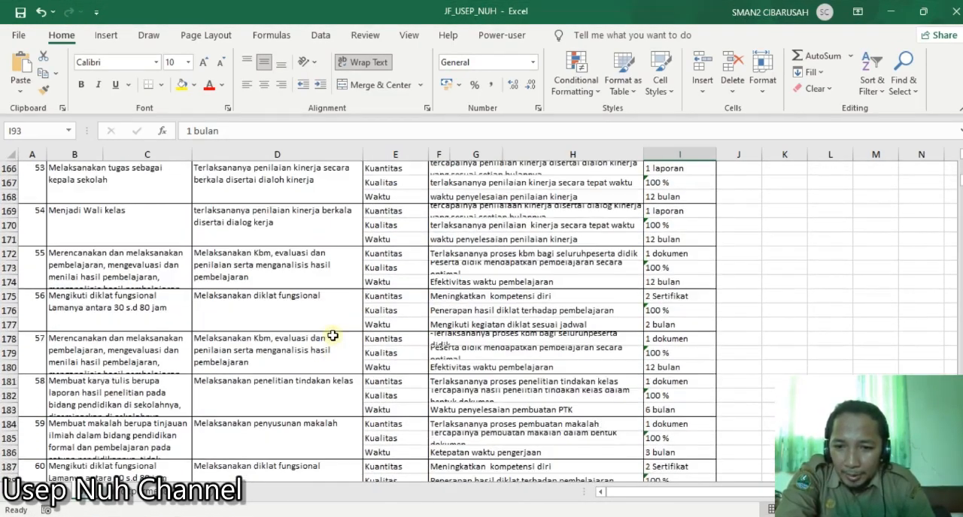
{"action": "left_click", "coordinate": [304, 357]}
{"action": "scroll", "coordinate": [304, 357], "scroll_direction": "down", "scroll_amount": 3}
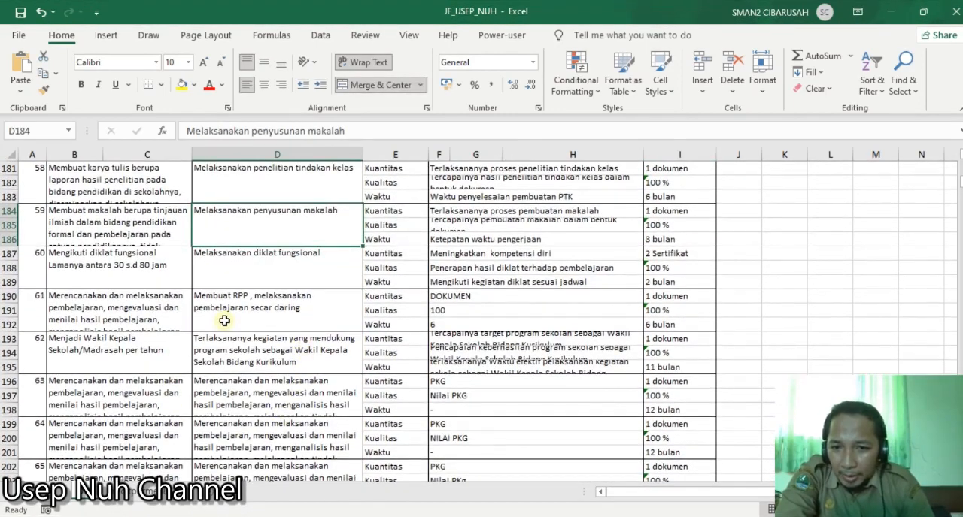
{"action": "left_click", "coordinate": [252, 314]}
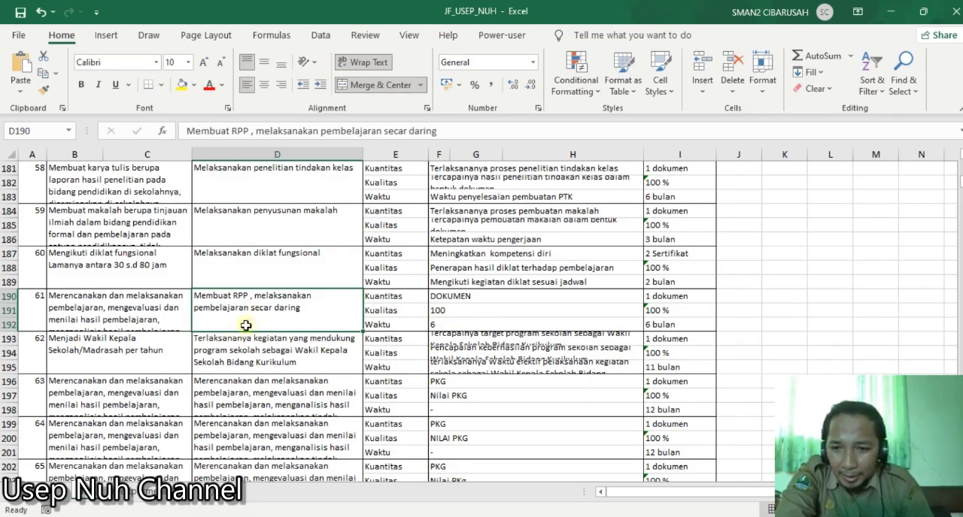
- Examine the work plans of entry 62 for Wakil Kepala Sekolah (D193) and entry 68 for PGRI membership (D211)
{"action": "scroll", "coordinate": [237, 334], "scroll_direction": "down", "scroll_amount": 1}
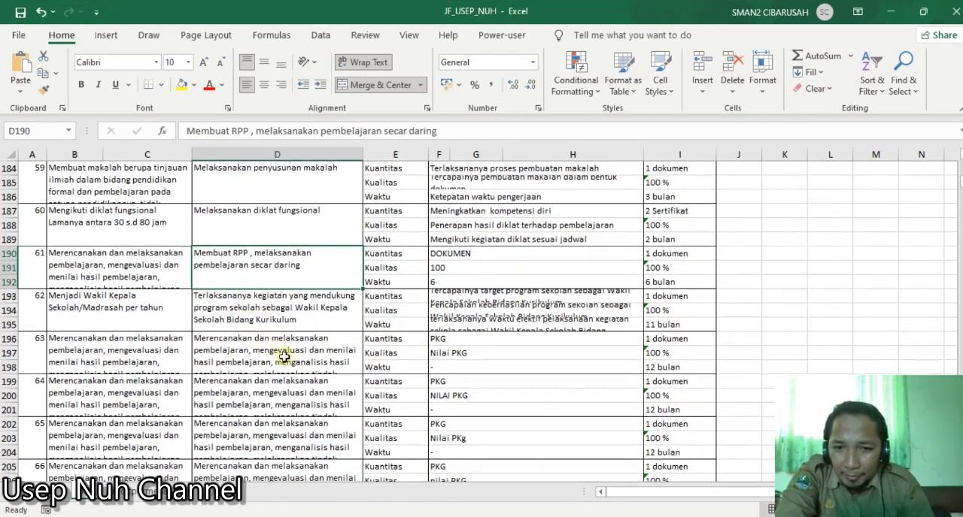
{"action": "left_click", "coordinate": [240, 313]}
{"action": "scroll", "coordinate": [273, 343], "scroll_direction": "down", "scroll_amount": 1}
{"action": "scroll", "coordinate": [275, 344], "scroll_direction": "down", "scroll_amount": 4}
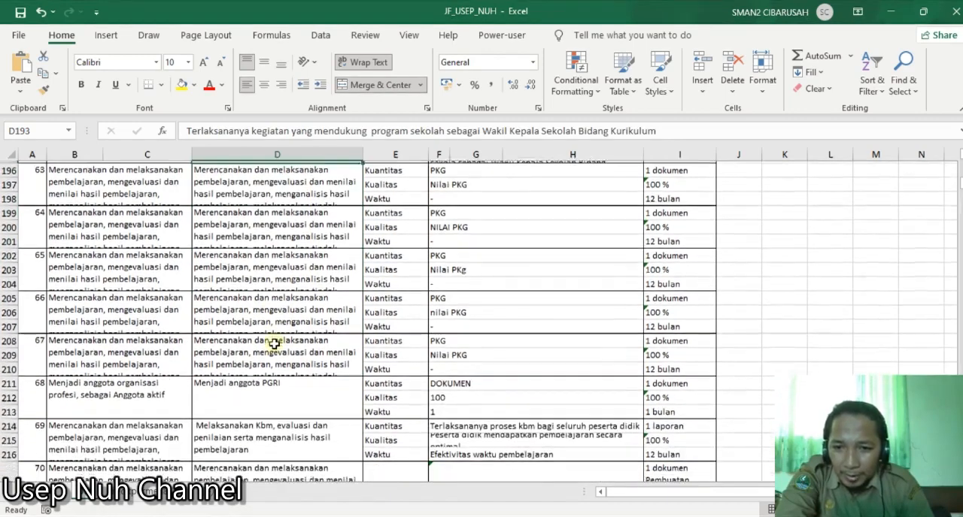
{"action": "left_click", "coordinate": [267, 404]}
{"action": "scroll", "coordinate": [277, 393], "scroll_direction": "down", "scroll_amount": 1}
{"action": "scroll", "coordinate": [276, 393], "scroll_direction": "down", "scroll_amount": 2}
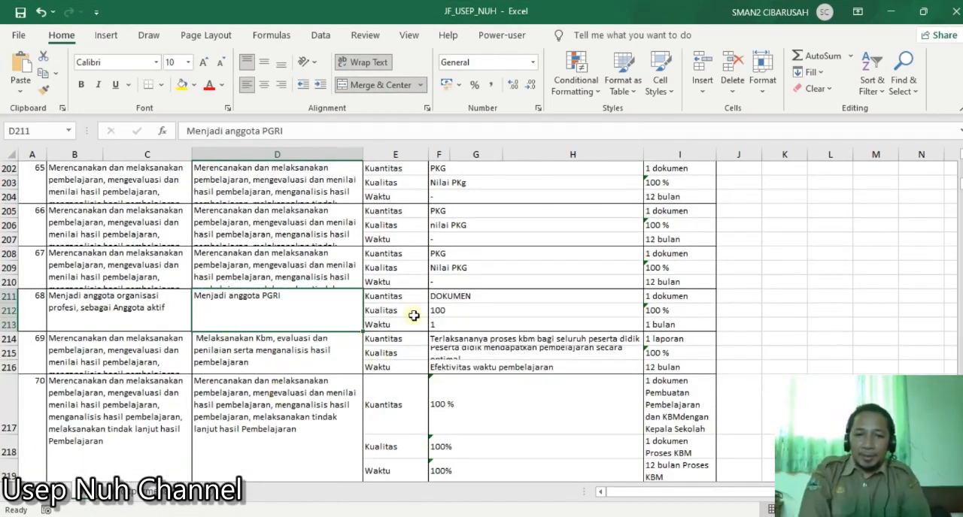
- Return to the yellow-highlighted work plans of entries 10, 12 and 20 and review them
{"action": "scroll", "coordinate": [391, 325], "scroll_direction": "up", "scroll_amount": 18}
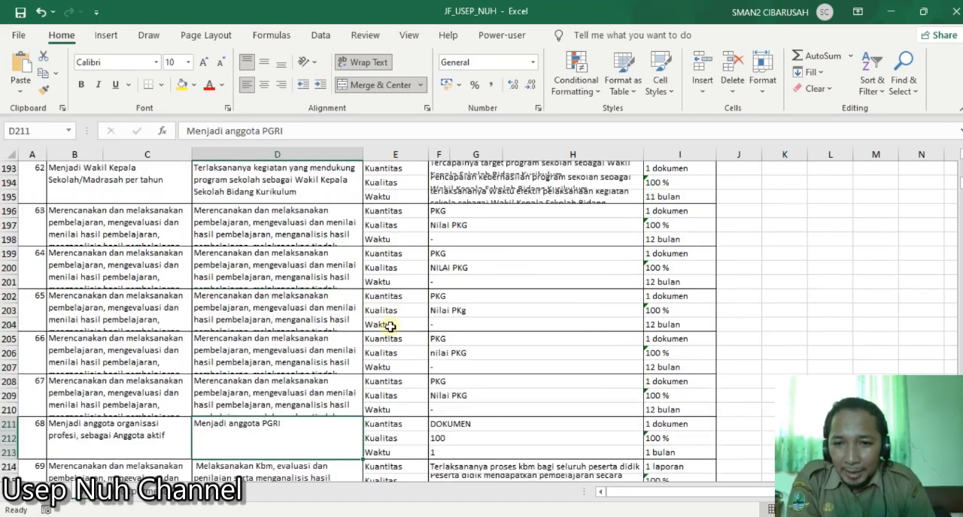
{"action": "scroll", "coordinate": [388, 327], "scroll_direction": "up", "scroll_amount": 20}
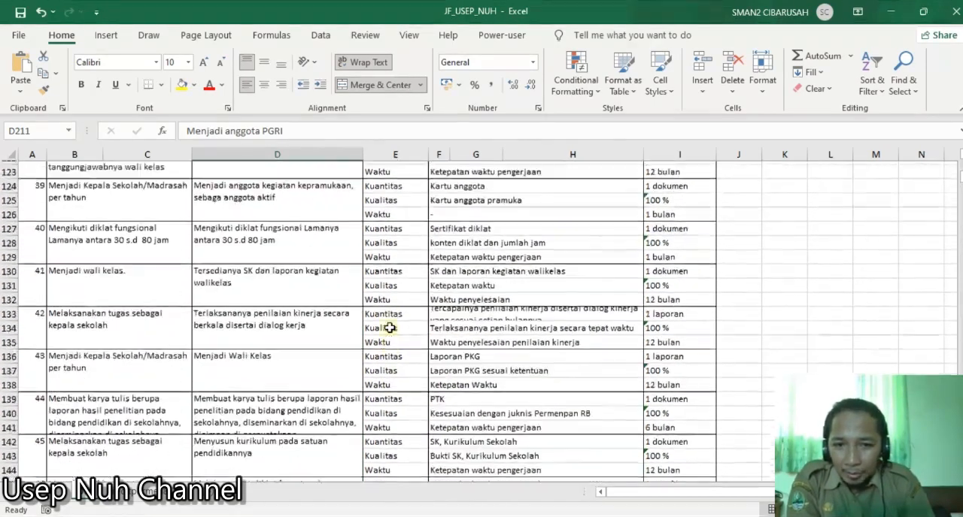
{"action": "scroll", "coordinate": [384, 327], "scroll_direction": "up", "scroll_amount": 8}
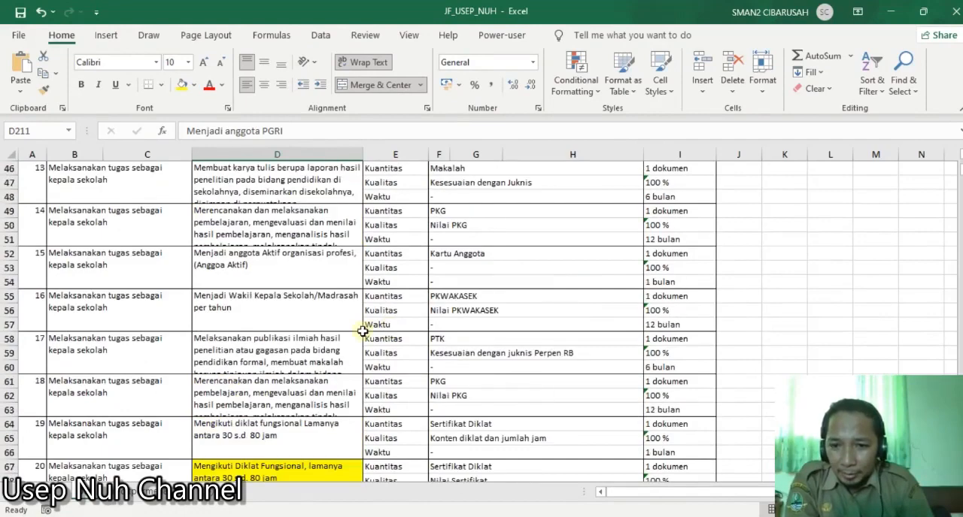
{"action": "scroll", "coordinate": [376, 327], "scroll_direction": "down", "scroll_amount": 4}
{"action": "left_click", "coordinate": [276, 315]}
{"action": "scroll", "coordinate": [293, 328], "scroll_direction": "up", "scroll_amount": 8}
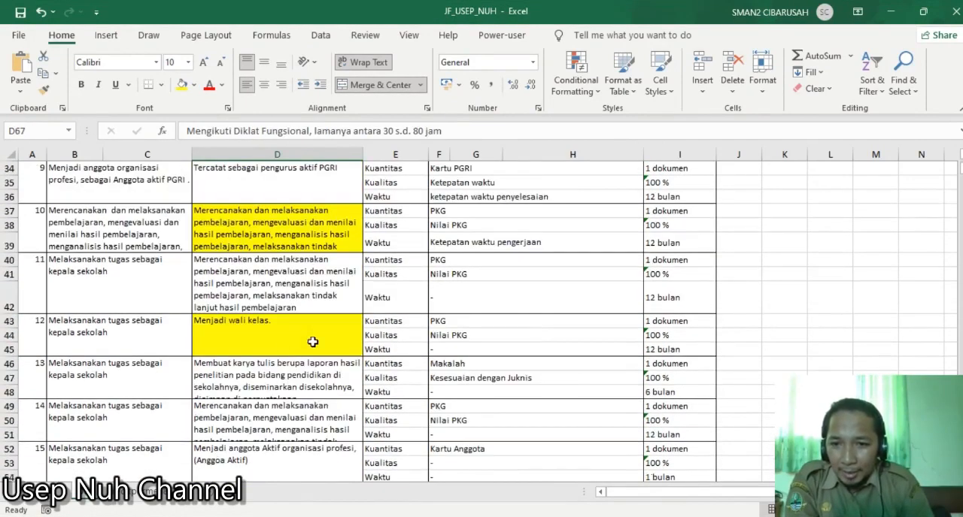
- Highlight entry 28's work plan "Menjadi anggota organisasi profesi" (D91) with the yellow fill
{"action": "left_click", "coordinate": [276, 342]}
{"action": "left_click", "coordinate": [303, 228]}
{"action": "scroll", "coordinate": [306, 302], "scroll_direction": "down", "scroll_amount": 8}
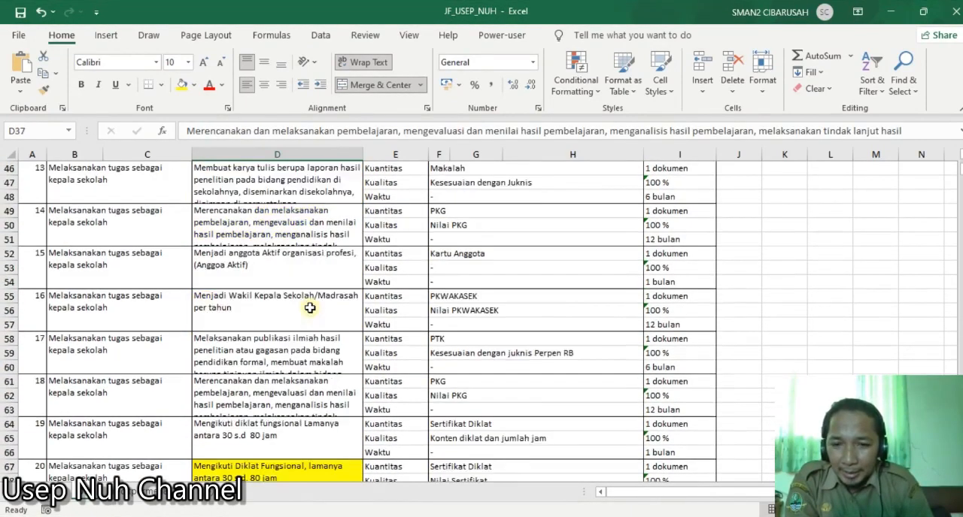
{"action": "scroll", "coordinate": [310, 308], "scroll_direction": "down", "scroll_amount": 4}
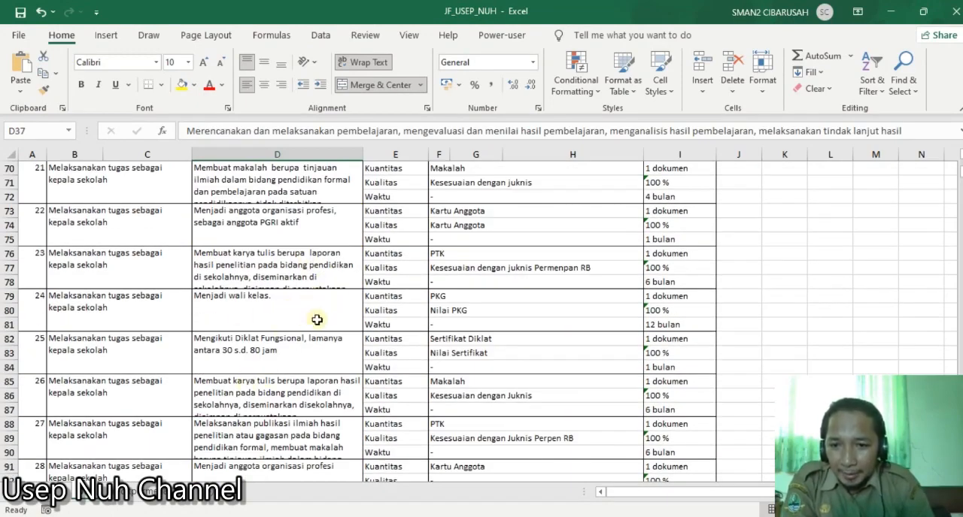
{"action": "scroll", "coordinate": [315, 319], "scroll_direction": "down", "scroll_amount": 2}
{"action": "scroll", "coordinate": [281, 399], "scroll_direction": "down", "scroll_amount": 2}
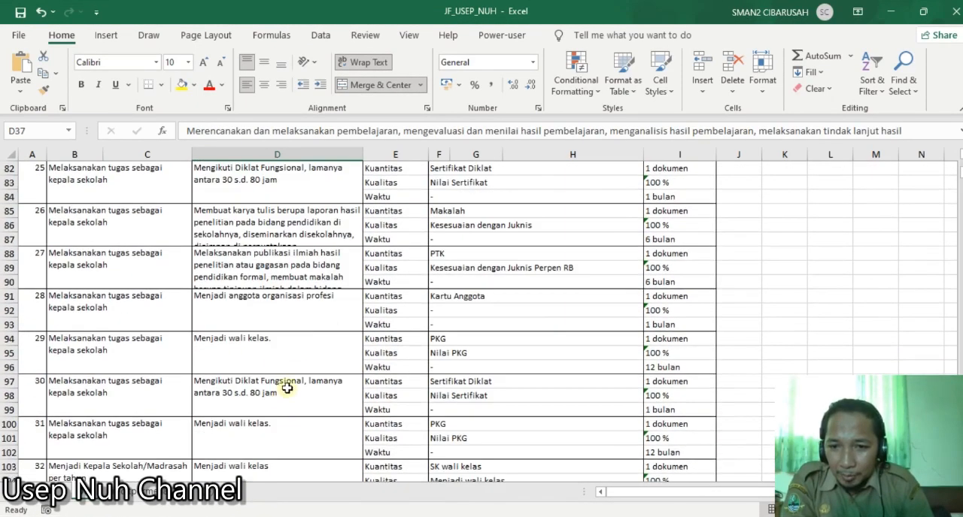
{"action": "left_click", "coordinate": [314, 316]}
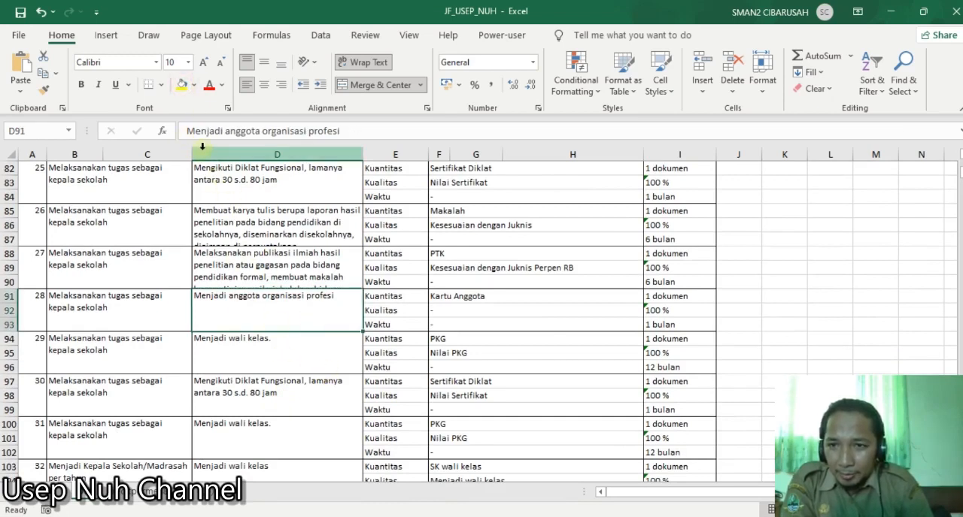
{"action": "left_click", "coordinate": [181, 86]}
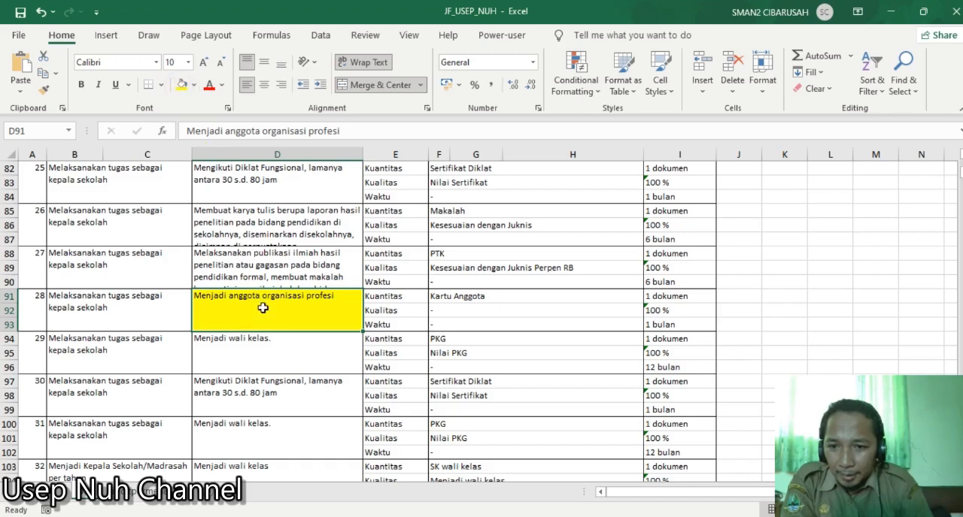
- Highlight entry 35's publikasi ilmiah work plan (D112) with the yellow fill
{"action": "scroll", "coordinate": [263, 316], "scroll_direction": "down", "scroll_amount": 3}
{"action": "scroll", "coordinate": [284, 406], "scroll_direction": "down", "scroll_amount": 1}
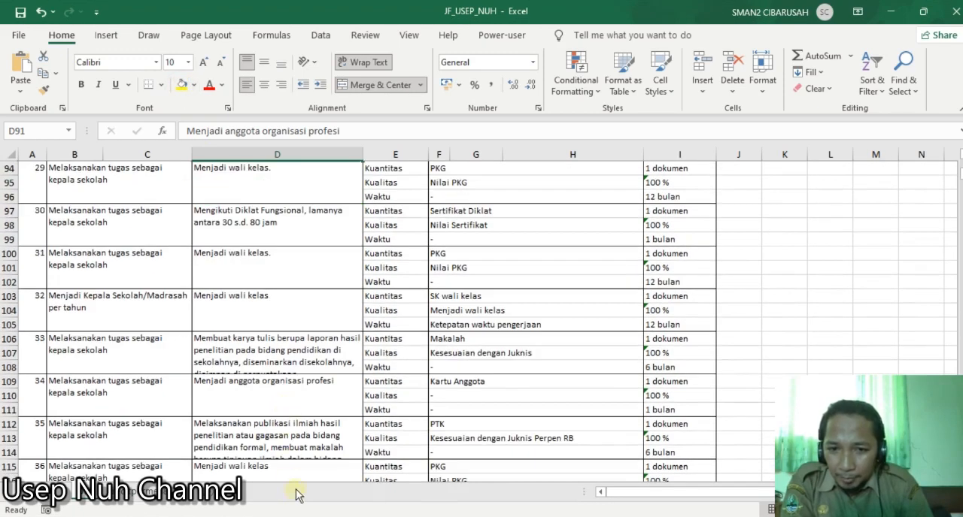
{"action": "left_click", "coordinate": [298, 439]}
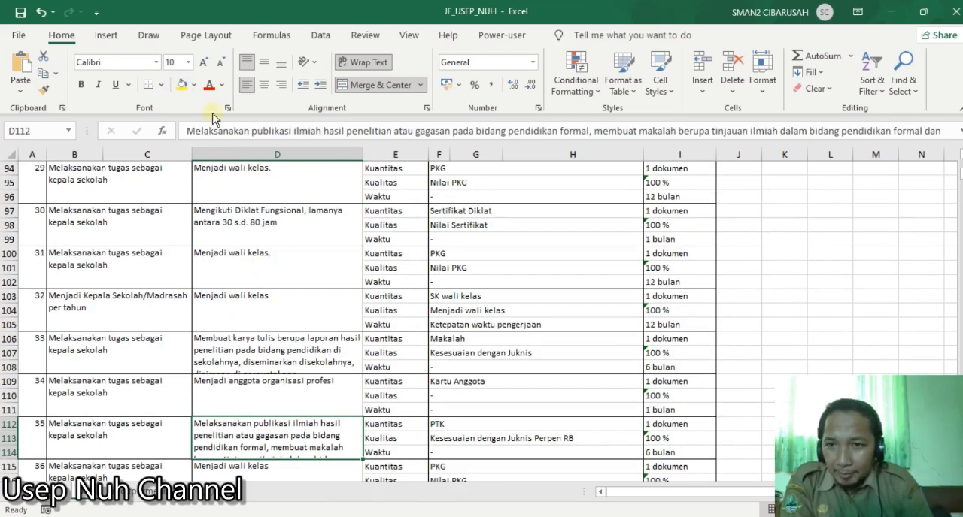
{"action": "left_click", "coordinate": [181, 84]}
- Highlight entry 39's kepramukaan membership work plan (D124) with the yellow fill
{"action": "scroll", "coordinate": [214, 228], "scroll_direction": "down", "scroll_amount": 4}
{"action": "scroll", "coordinate": [213, 228], "scroll_direction": "down", "scroll_amount": 2}
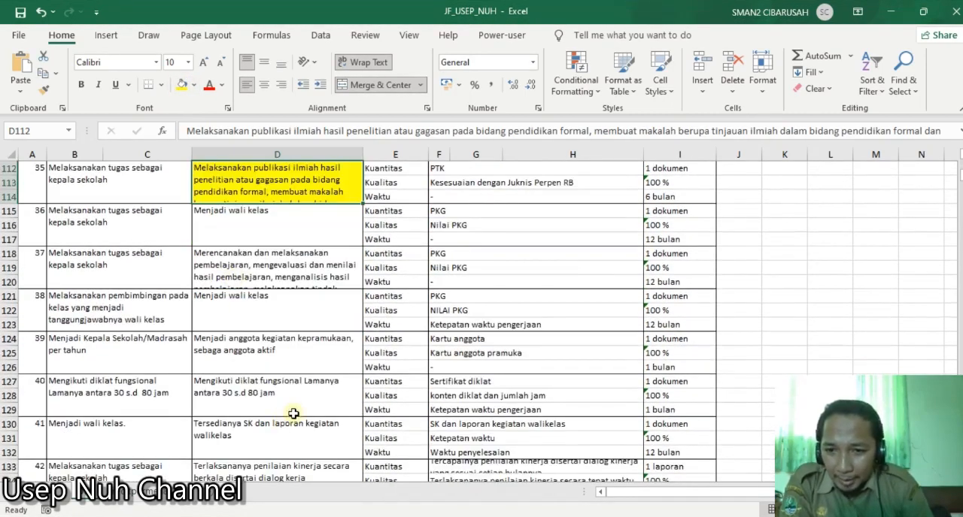
{"action": "left_click", "coordinate": [293, 358]}
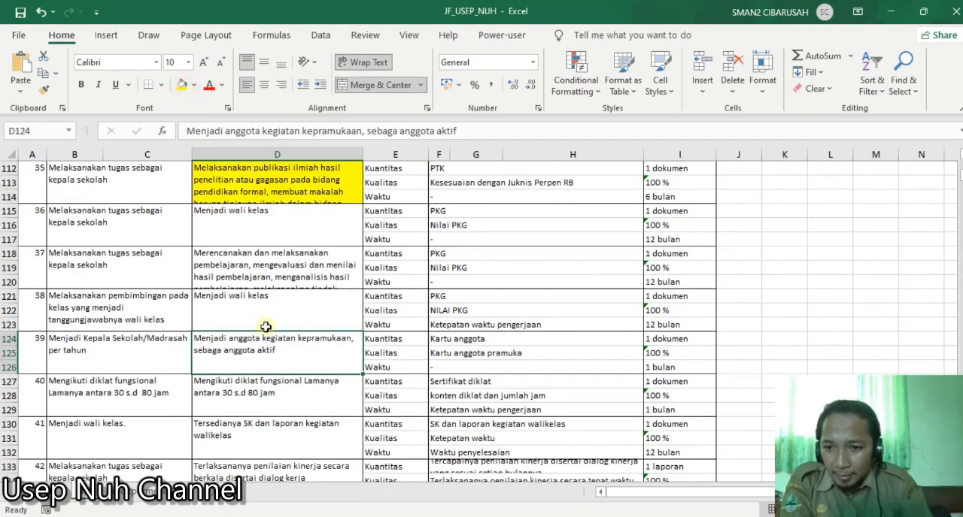
{"action": "left_click", "coordinate": [184, 86]}
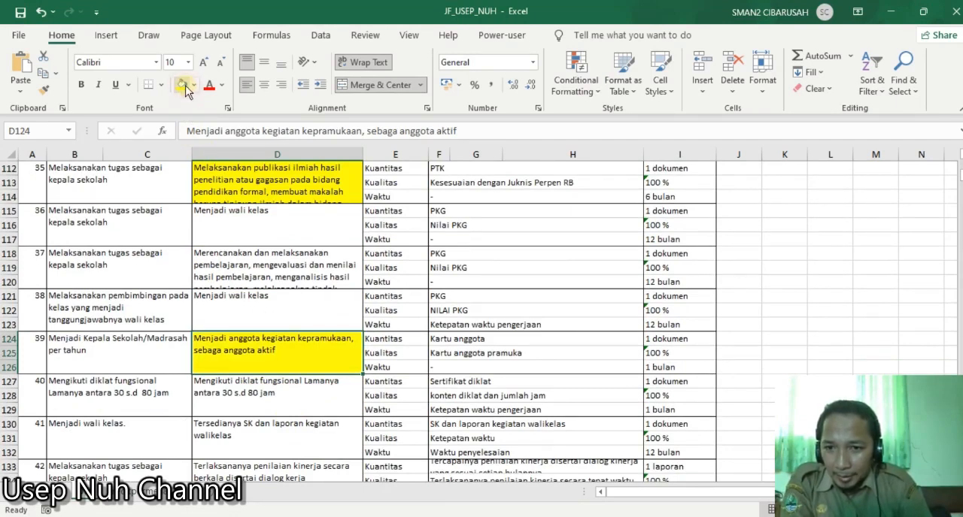
- Highlight entry 83's work plan about being pengawas penilaian dan evaluasi (D256) with the yellow fill
{"action": "scroll", "coordinate": [256, 307], "scroll_direction": "down", "scroll_amount": 3}
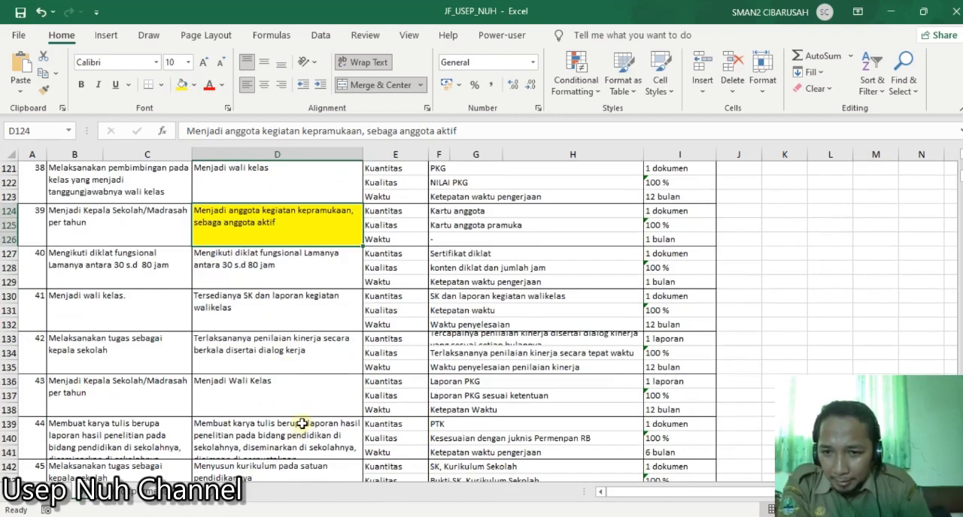
{"action": "scroll", "coordinate": [302, 423], "scroll_direction": "down", "scroll_amount": 2}
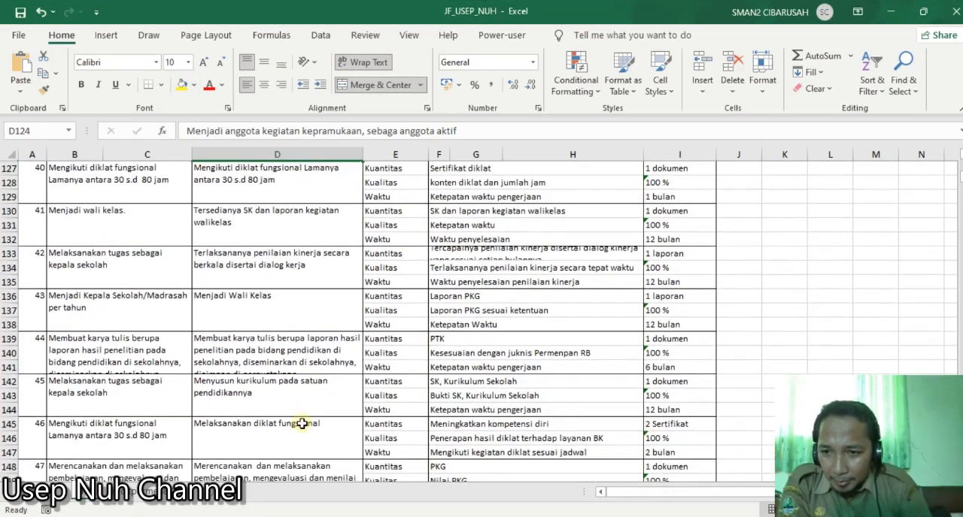
{"action": "scroll", "coordinate": [302, 424], "scroll_direction": "down", "scroll_amount": 2}
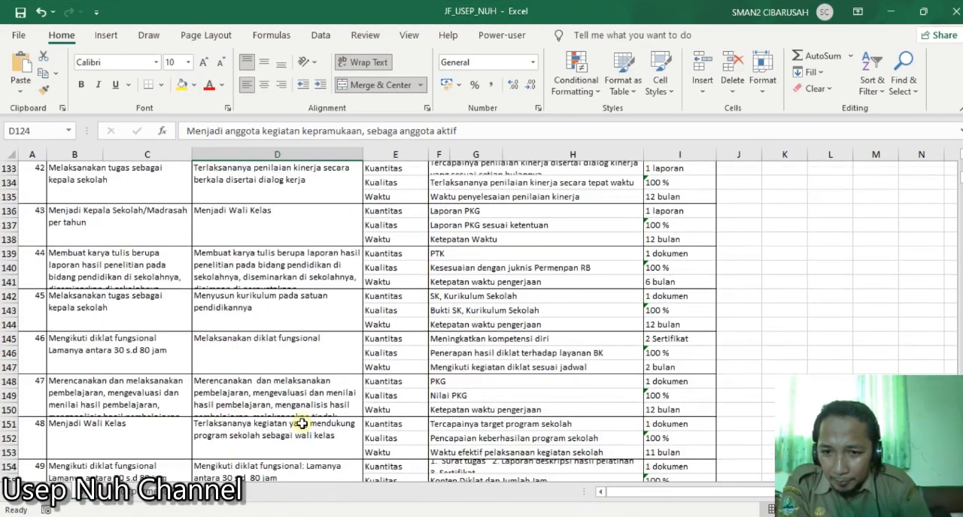
{"action": "scroll", "coordinate": [302, 424], "scroll_direction": "down", "scroll_amount": 5}
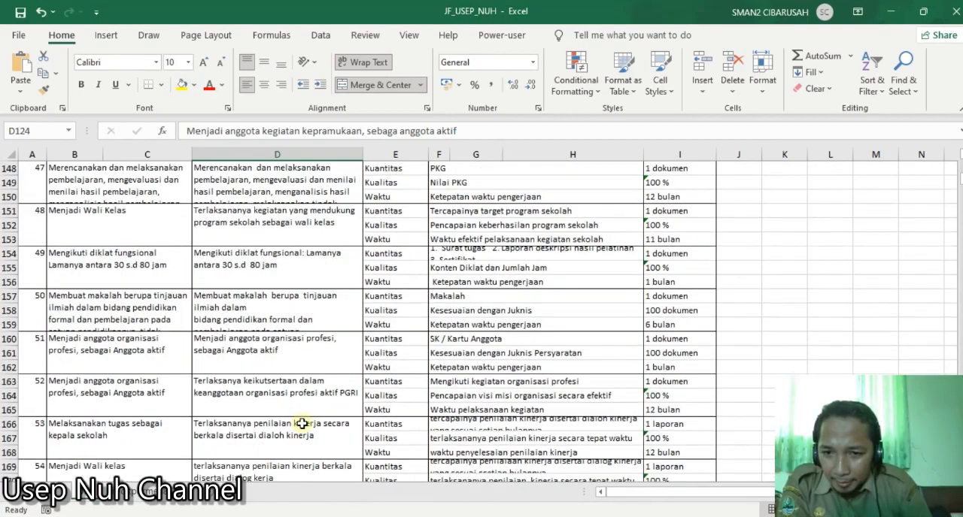
{"action": "scroll", "coordinate": [302, 423], "scroll_direction": "down", "scroll_amount": 1}
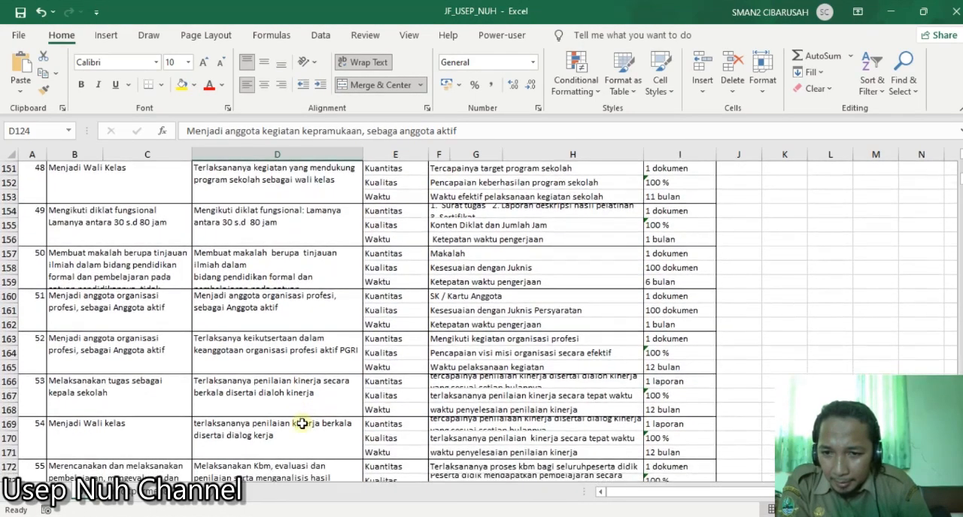
{"action": "scroll", "coordinate": [302, 423], "scroll_direction": "down", "scroll_amount": 2}
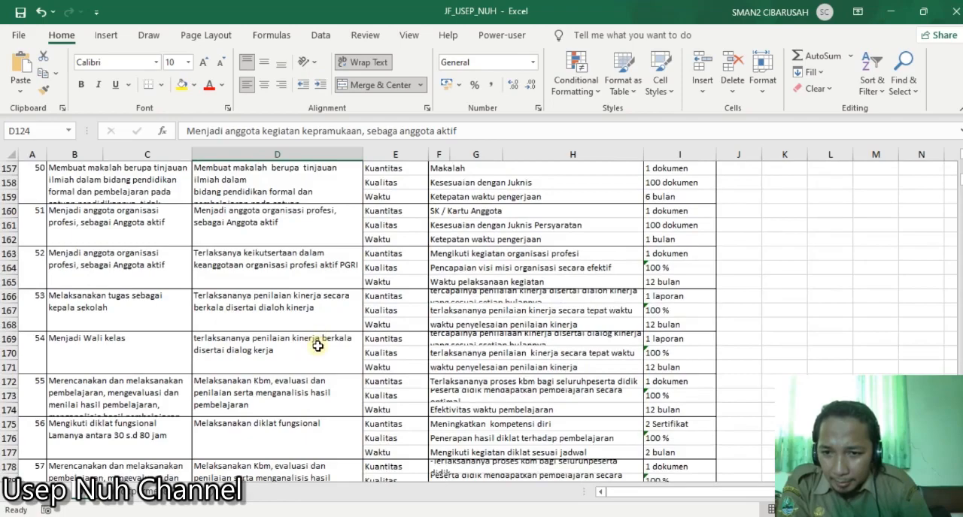
{"action": "scroll", "coordinate": [317, 345], "scroll_direction": "down", "scroll_amount": 1}
{"action": "scroll", "coordinate": [310, 442], "scroll_direction": "down", "scroll_amount": 3}
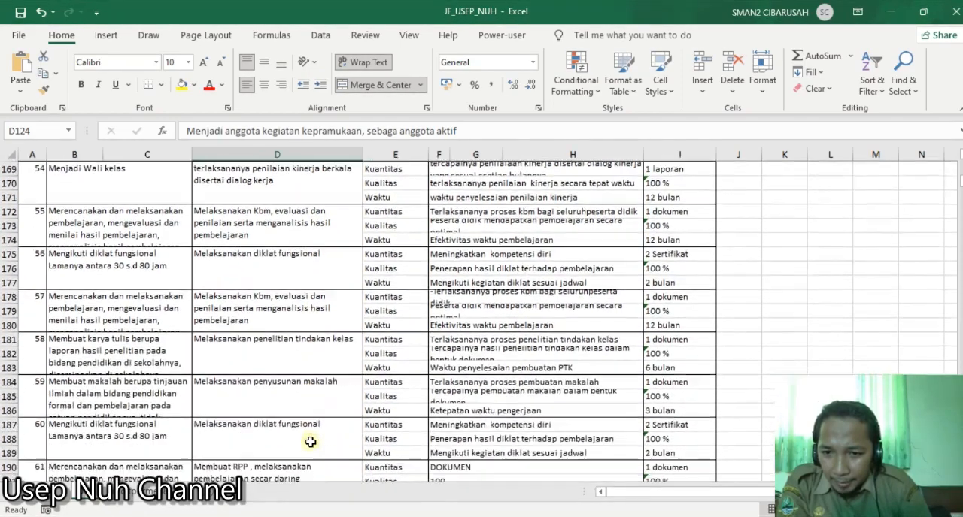
{"action": "scroll", "coordinate": [308, 406], "scroll_direction": "down", "scroll_amount": 1}
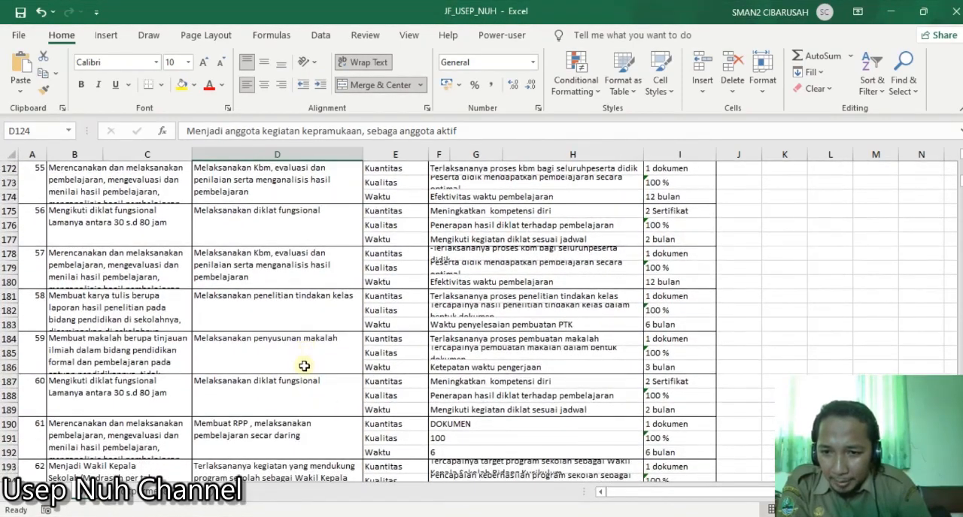
{"action": "scroll", "coordinate": [308, 364], "scroll_direction": "down", "scroll_amount": 9}
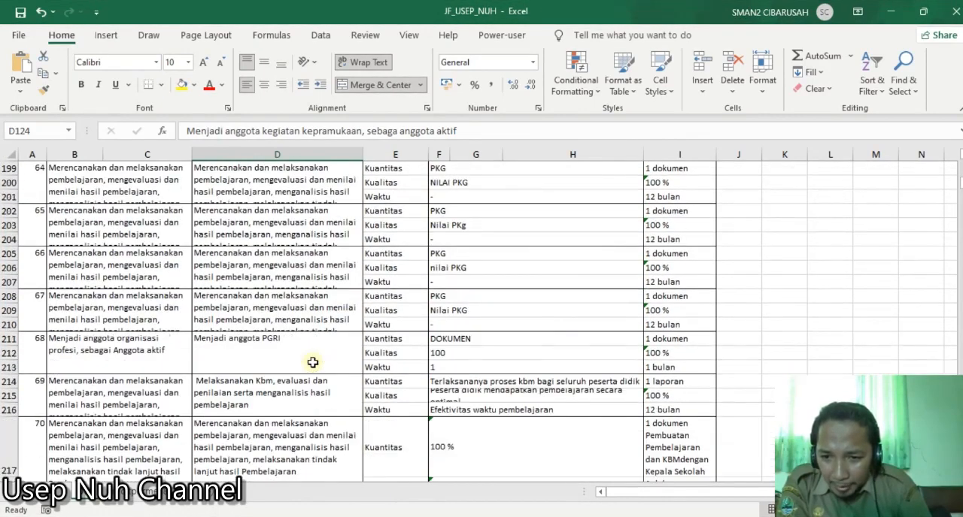
{"action": "scroll", "coordinate": [313, 365], "scroll_direction": "down", "scroll_amount": 7}
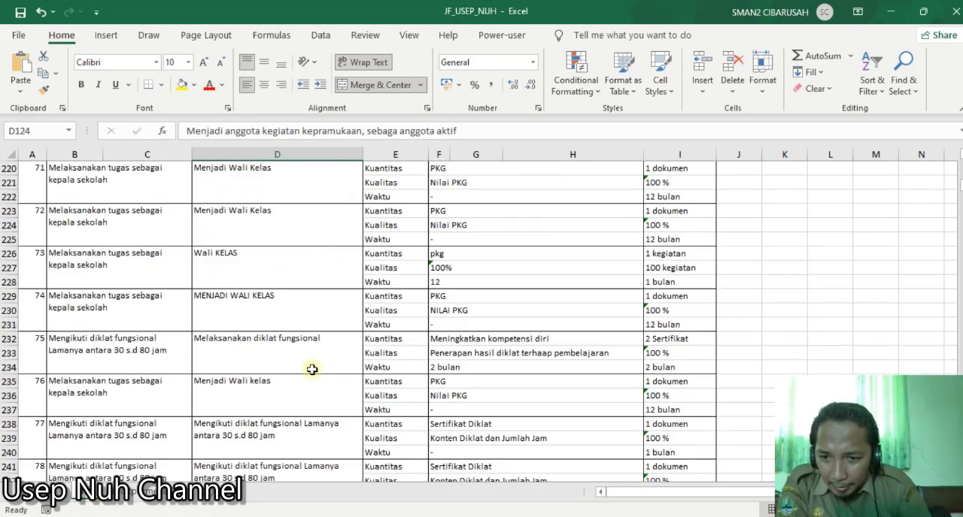
{"action": "scroll", "coordinate": [312, 369], "scroll_direction": "down", "scroll_amount": 8}
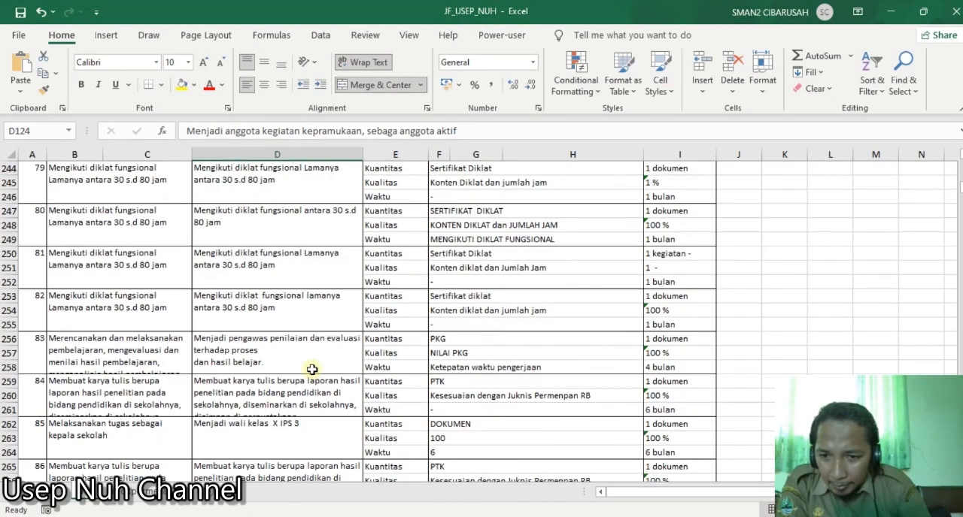
{"action": "left_click", "coordinate": [313, 362]}
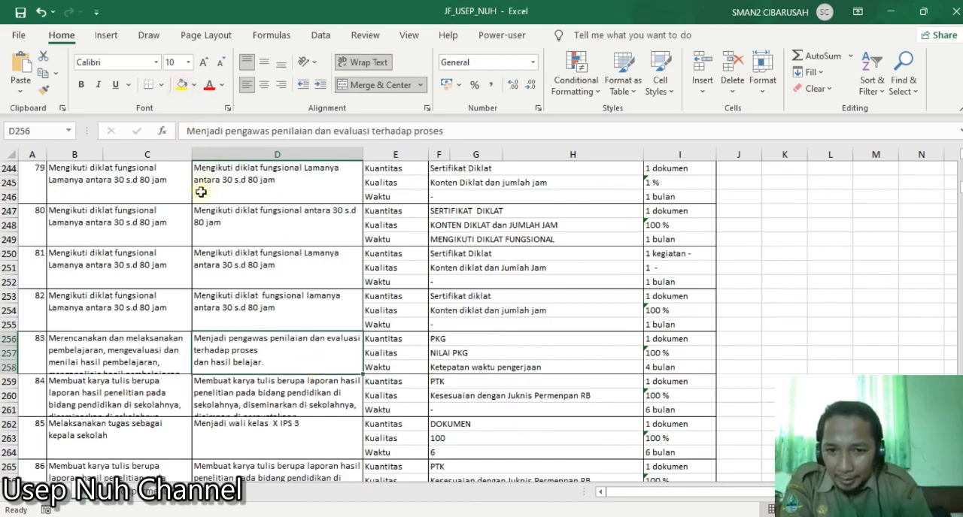
{"action": "left_click", "coordinate": [182, 85]}
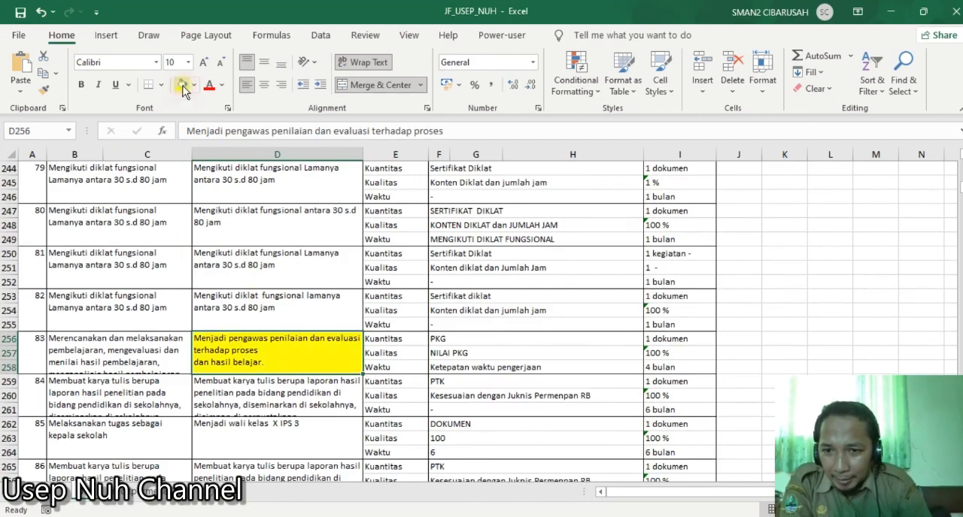
- Look through the work plans from entry 84 to 159 and examine entry 150's time and quality indicators (F459, F458)
{"action": "scroll", "coordinate": [297, 355], "scroll_direction": "down", "scroll_amount": 2}
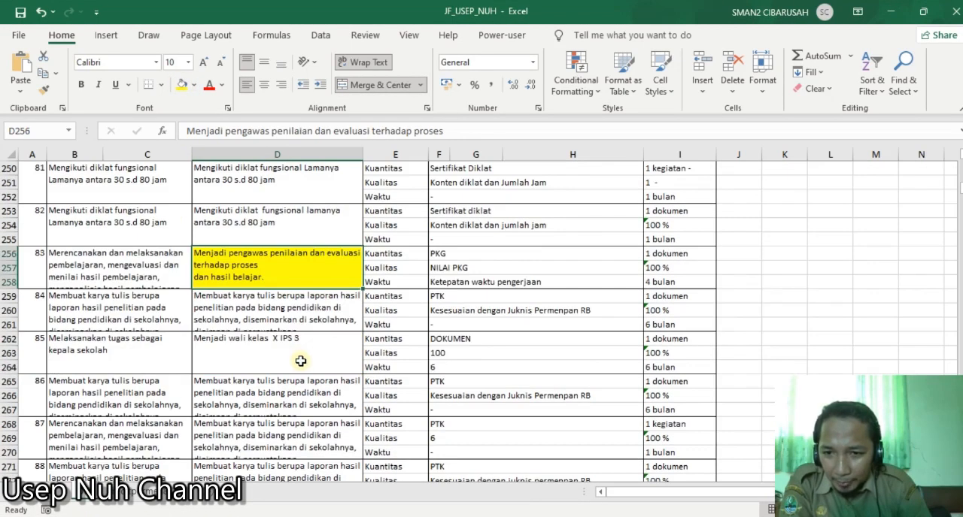
{"action": "scroll", "coordinate": [300, 361], "scroll_direction": "down", "scroll_amount": 10}
{"action": "scroll", "coordinate": [302, 358], "scroll_direction": "down", "scroll_amount": 18}
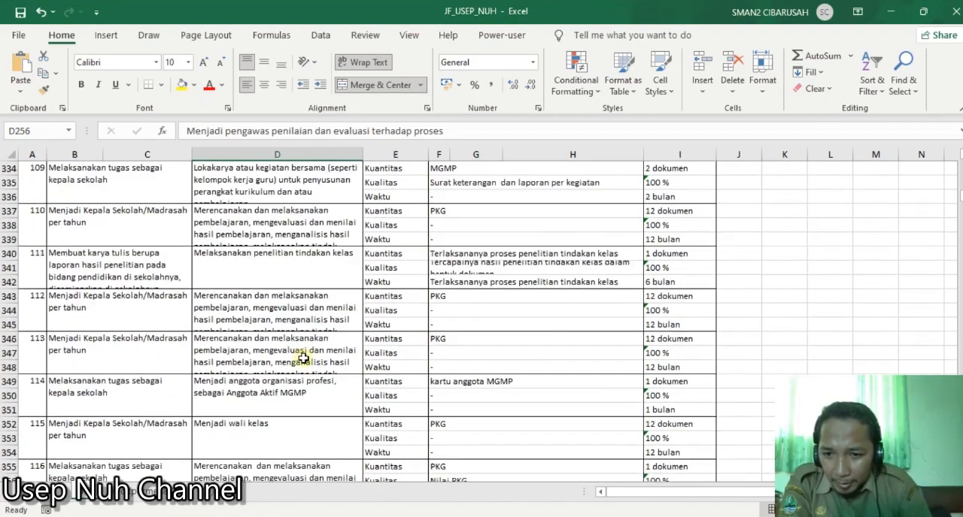
{"action": "scroll", "coordinate": [302, 358], "scroll_direction": "down", "scroll_amount": 20}
{"action": "scroll", "coordinate": [305, 352], "scroll_direction": "down", "scroll_amount": 19}
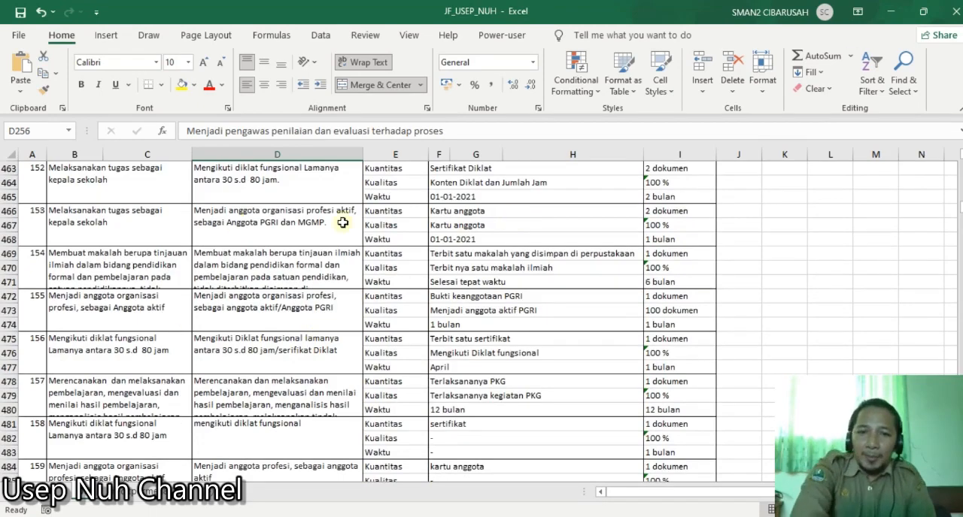
{"action": "scroll", "coordinate": [438, 296], "scroll_direction": "up", "scroll_amount": 4}
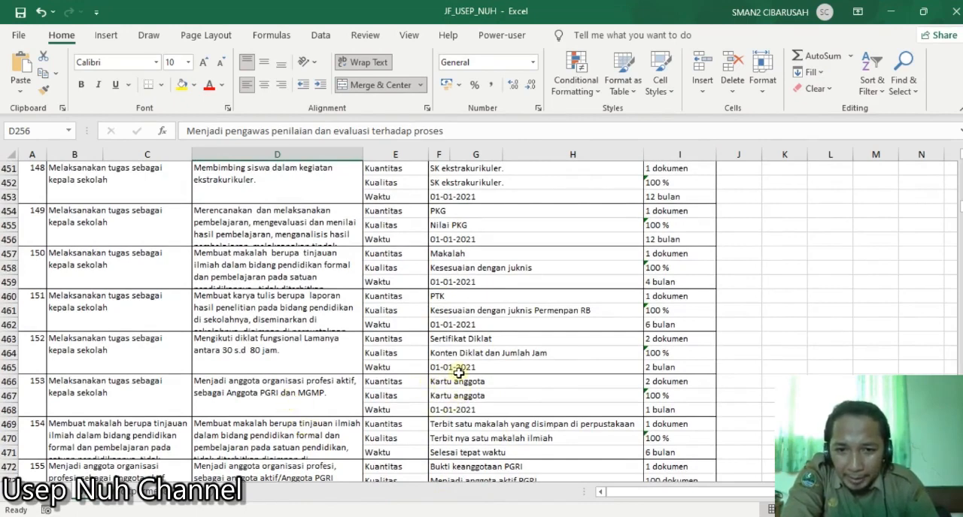
{"action": "left_click", "coordinate": [459, 282]}
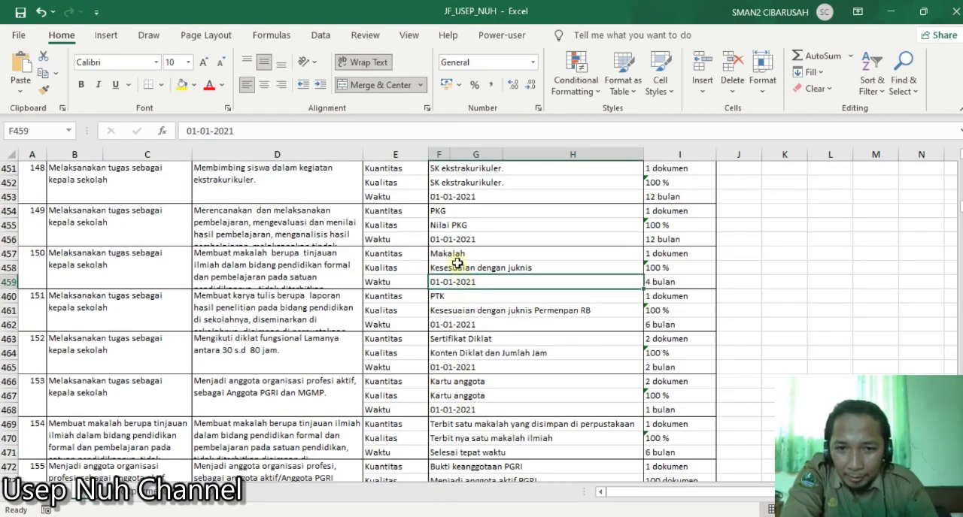
{"action": "left_click", "coordinate": [457, 266]}
- Check entry 152's time and quality indicators and highlight its diklat fungsional work plan (D463) in yellow
{"action": "left_click", "coordinate": [311, 360]}
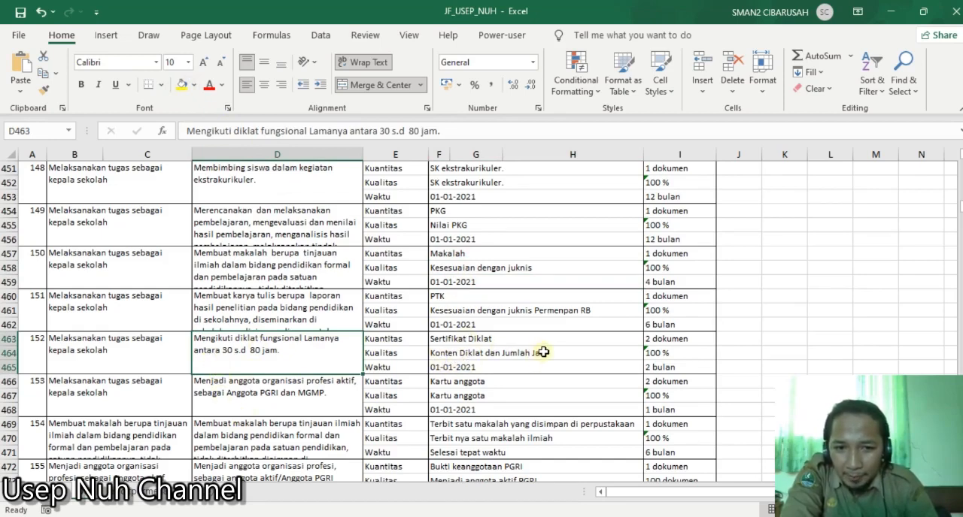
{"action": "left_click", "coordinate": [470, 367]}
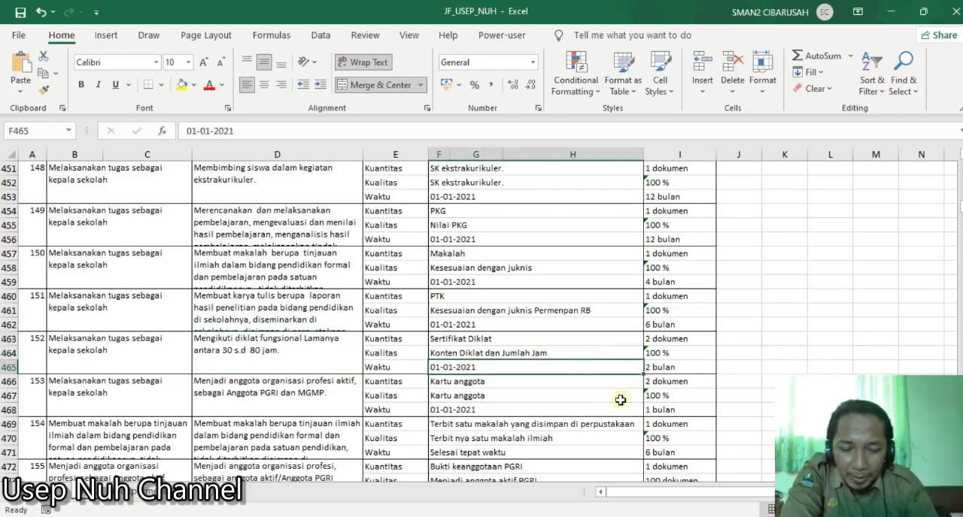
{"action": "left_click", "coordinate": [539, 352]}
{"action": "left_click", "coordinate": [340, 365]}
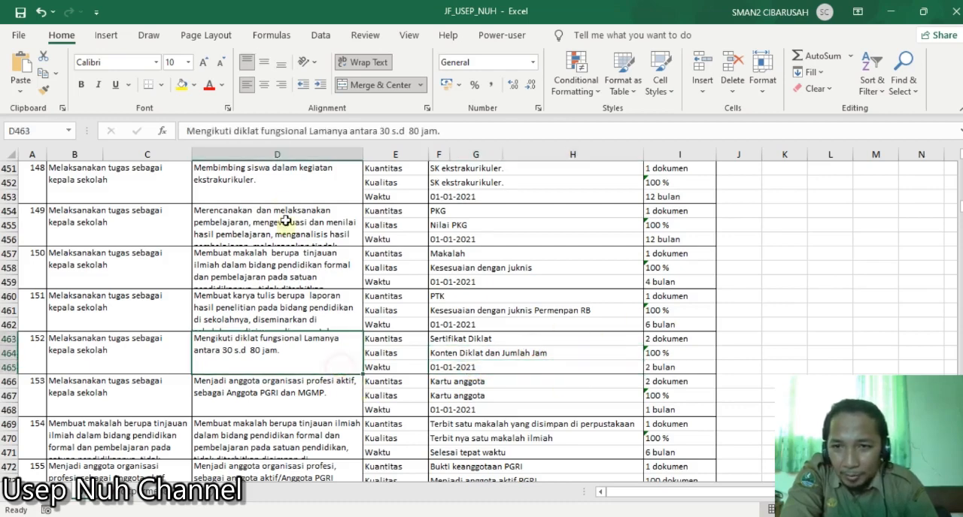
{"action": "left_click", "coordinate": [181, 84]}
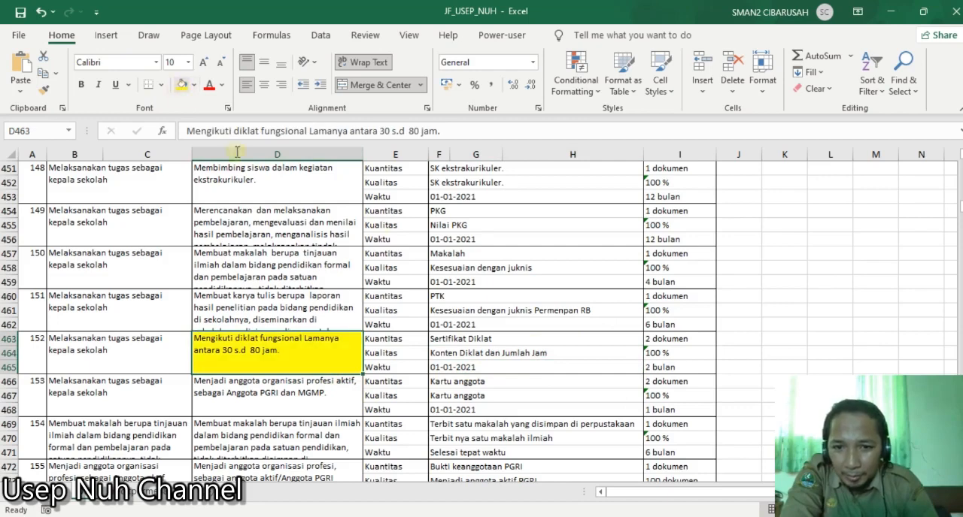
- Examine entry 152's Sertifikat Diklat indicator and its quantity, quality and time targets (I463 to I465)
{"action": "left_click", "coordinate": [524, 344]}
{"action": "left_click", "coordinate": [667, 339]}
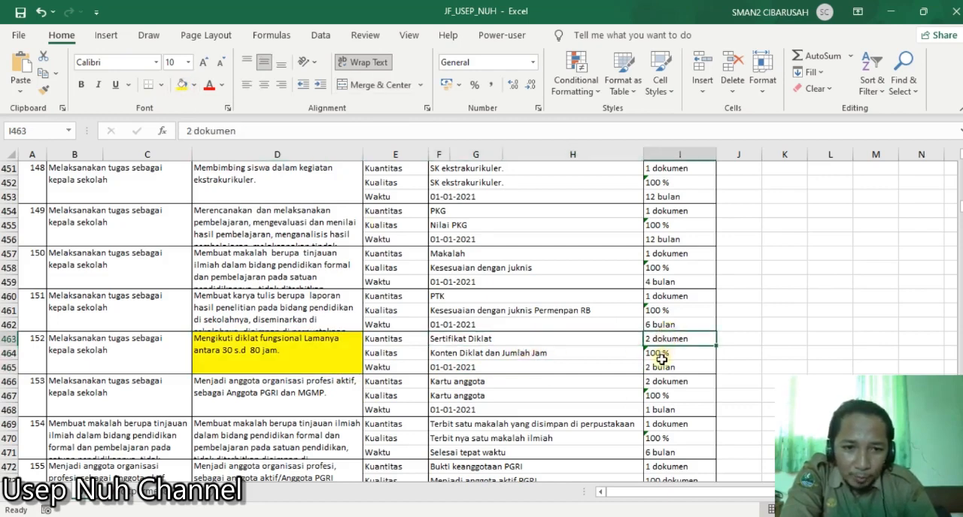
{"action": "left_click", "coordinate": [665, 352]}
{"action": "left_click", "coordinate": [677, 369]}
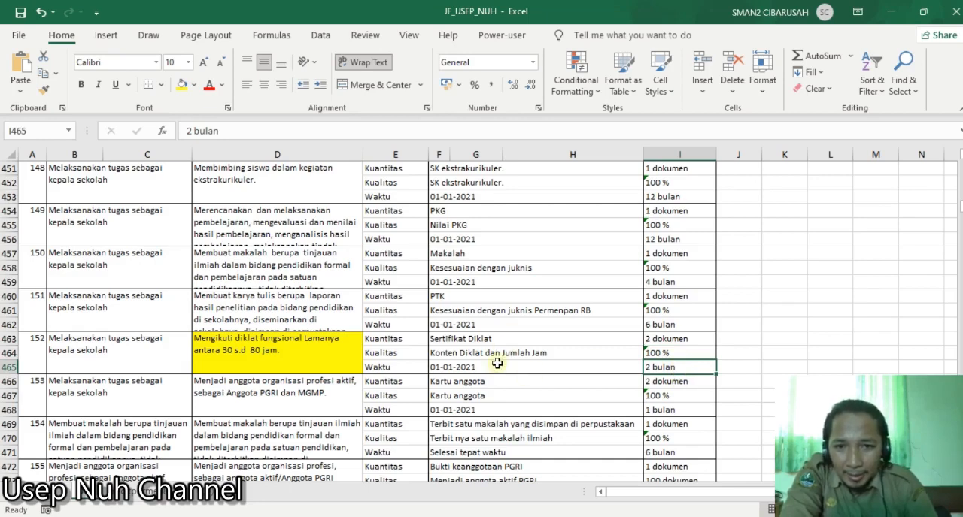
- Highlight entry 148's work plan about membimbing siswa dalam kegiatan ekstrakurikuler (D451) with the yellow fill
{"action": "scroll", "coordinate": [490, 310], "scroll_direction": "up", "scroll_amount": 1}
{"action": "left_click", "coordinate": [313, 231]}
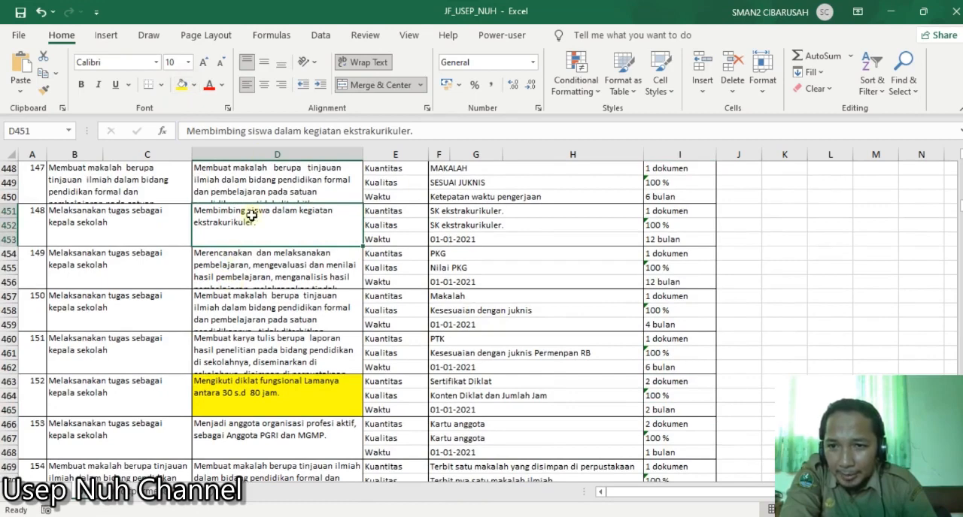
{"action": "left_click", "coordinate": [181, 85]}
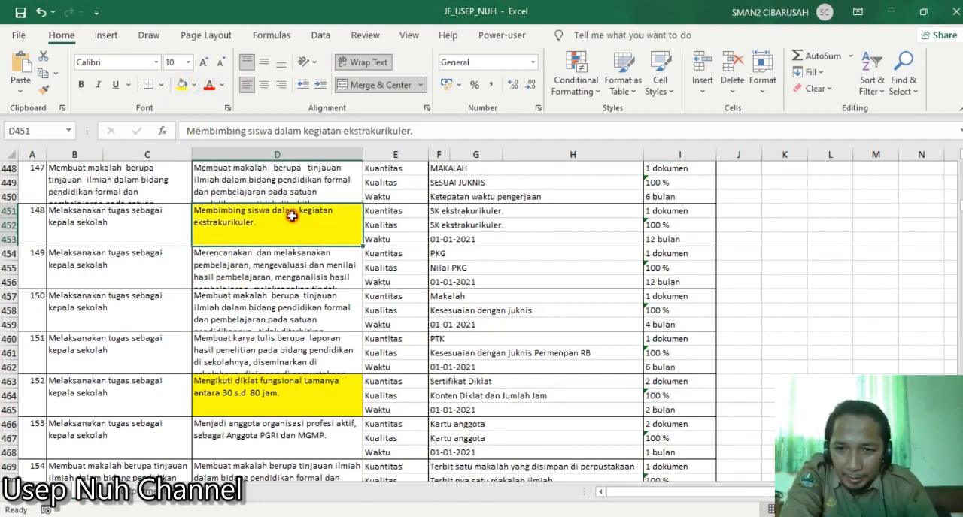
- Examine entry 148's quantity, quality and time indicators (F451 to F453) and their targets (I451 to I453)
{"action": "left_click", "coordinate": [435, 219]}
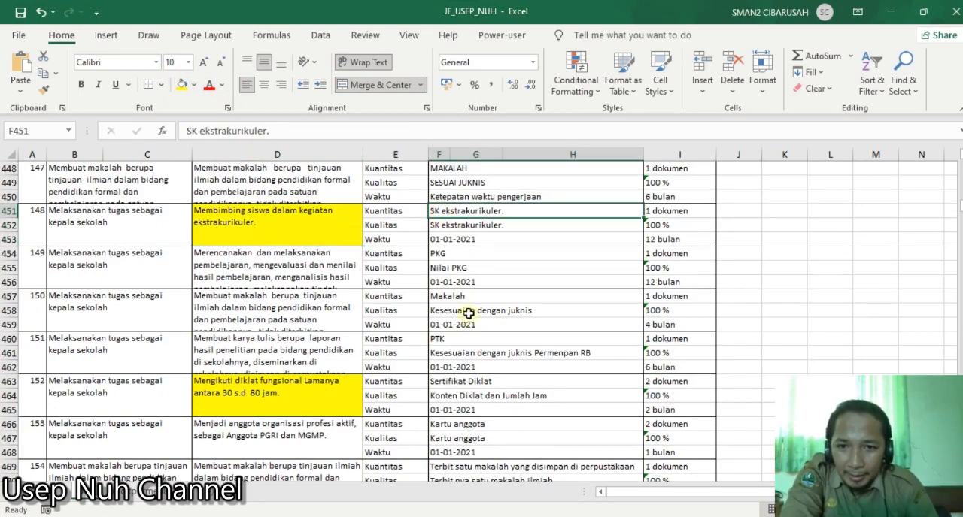
{"action": "left_click", "coordinate": [478, 227]}
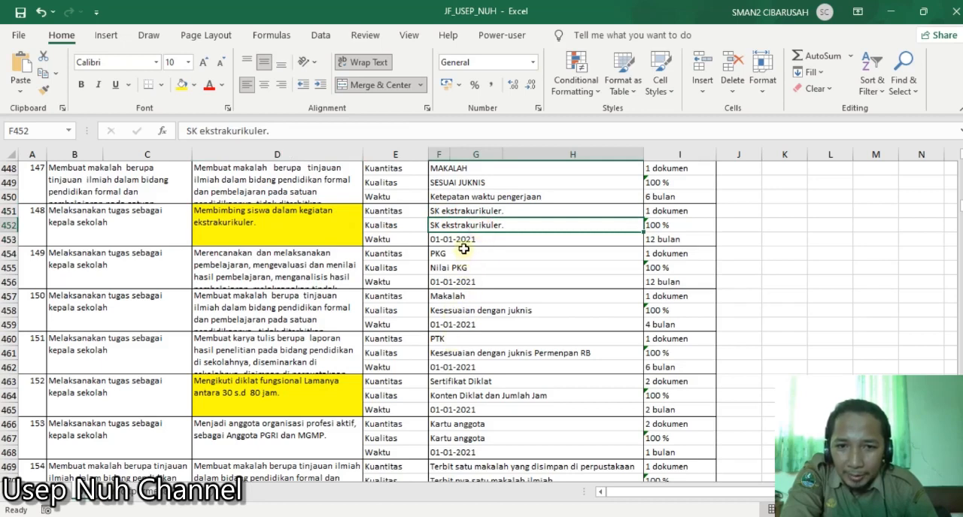
{"action": "left_click", "coordinate": [464, 240]}
{"action": "left_click", "coordinate": [682, 211]}
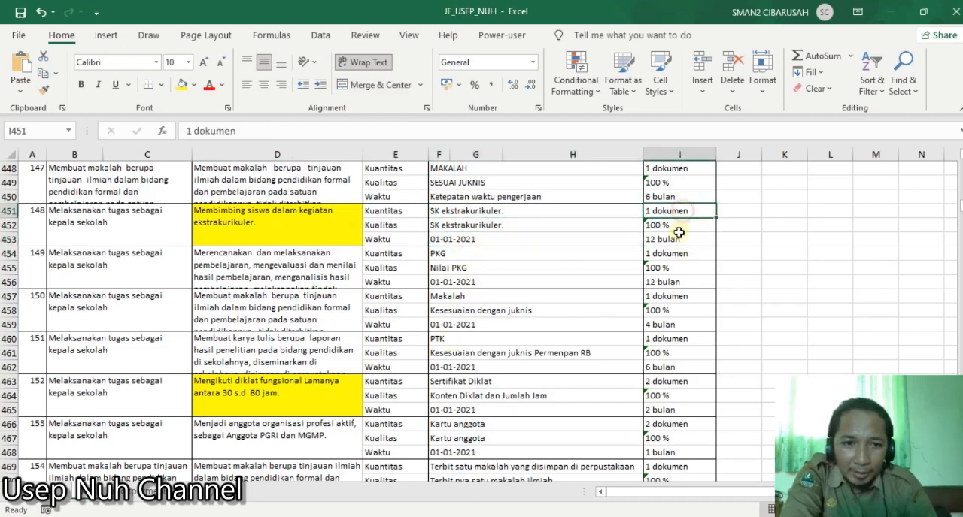
{"action": "left_click", "coordinate": [679, 224]}
{"action": "left_click", "coordinate": [669, 240]}
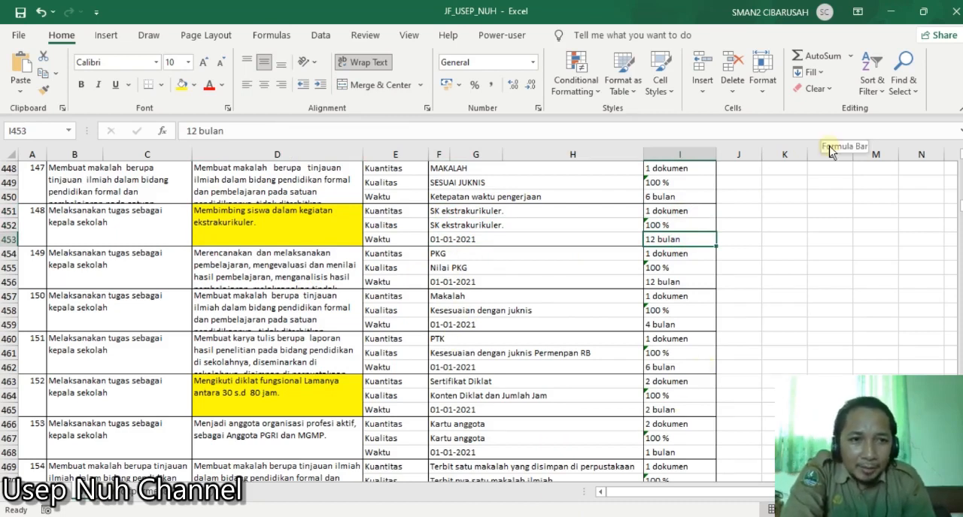
- Close the workbook with its changes saved and start adding a new Rencana Kinerja in the TRK web application
{"action": "left_click", "coordinate": [952, 12]}
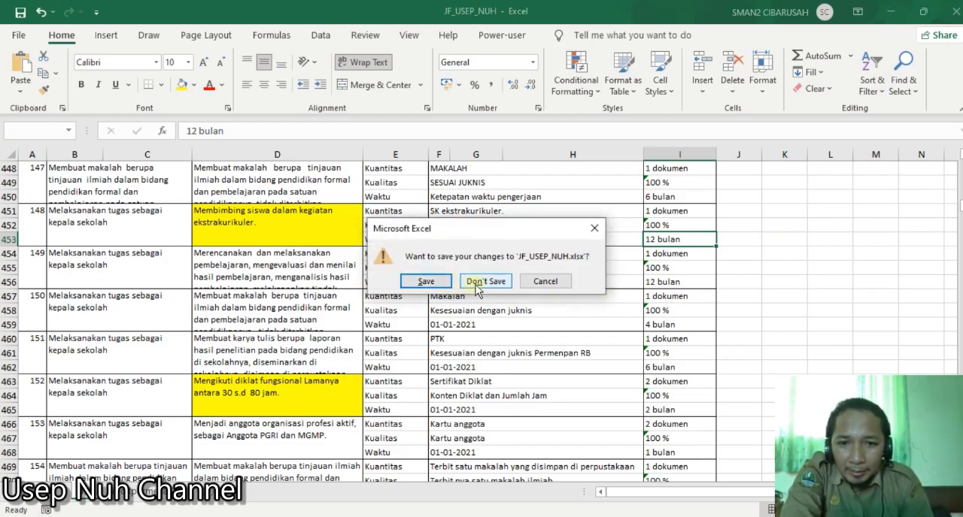
{"action": "left_click", "coordinate": [441, 282]}
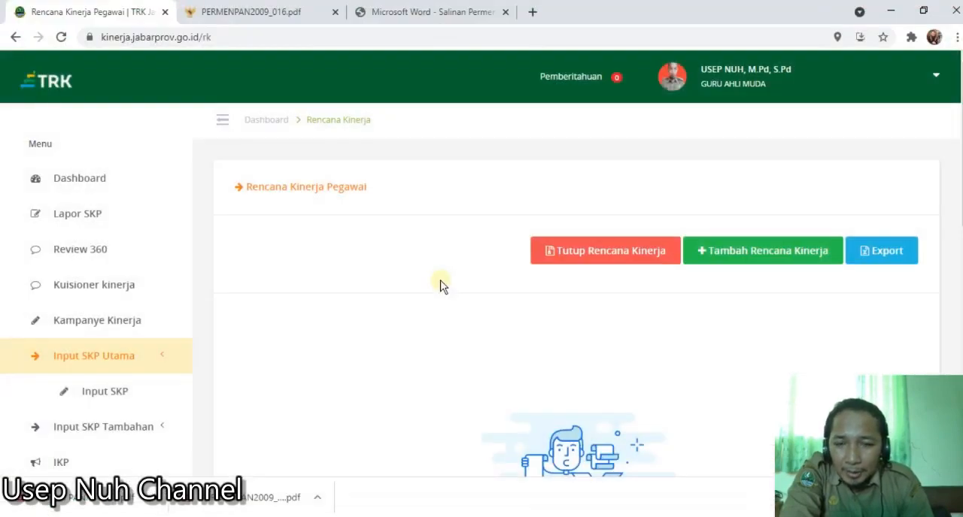
{"action": "left_click", "coordinate": [765, 253]}
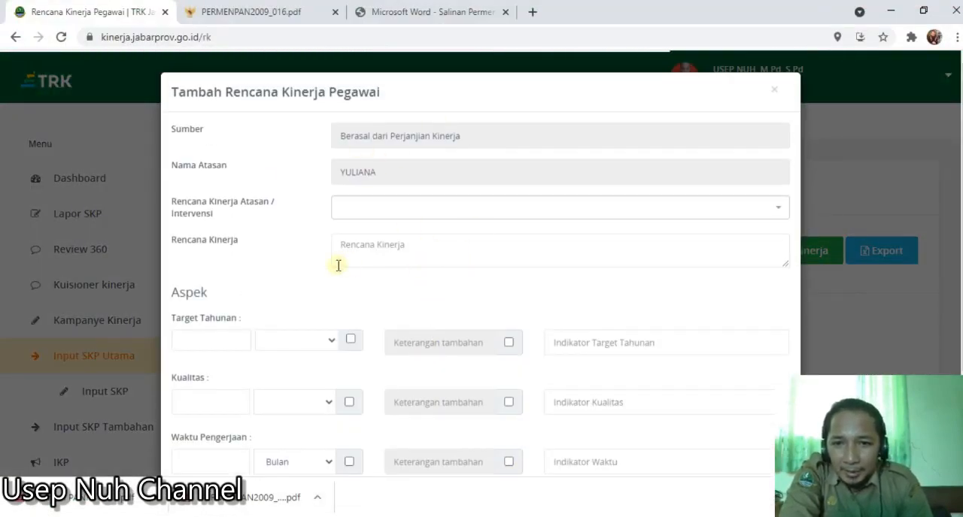
- Check the options of the Rencana Kinerja Atasan / Intervensi field and place the cursor in the Rencana Kinerja field
{"action": "left_click", "coordinate": [408, 216]}
{"action": "left_click", "coordinate": [408, 216]}
{"action": "left_click", "coordinate": [409, 216]}
{"action": "left_click", "coordinate": [408, 216]}
{"action": "left_click", "coordinate": [409, 216]}
{"action": "left_click", "coordinate": [408, 216]}
{"action": "left_click", "coordinate": [408, 216]}
{"action": "left_click", "coordinate": [408, 216]}
{"action": "left_click", "coordinate": [408, 216]}
{"action": "left_click", "coordinate": [408, 216]}
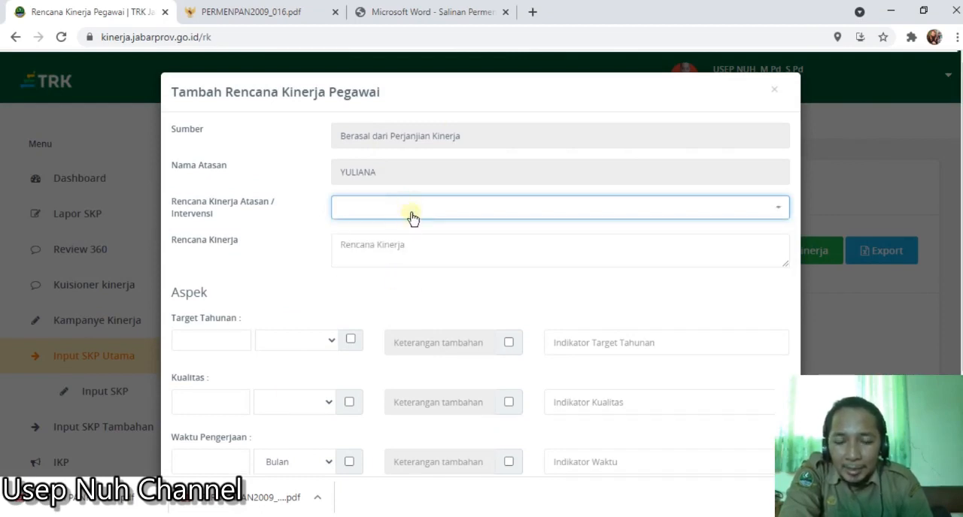
{"action": "left_click", "coordinate": [412, 216]}
{"action": "left_click", "coordinate": [411, 216]}
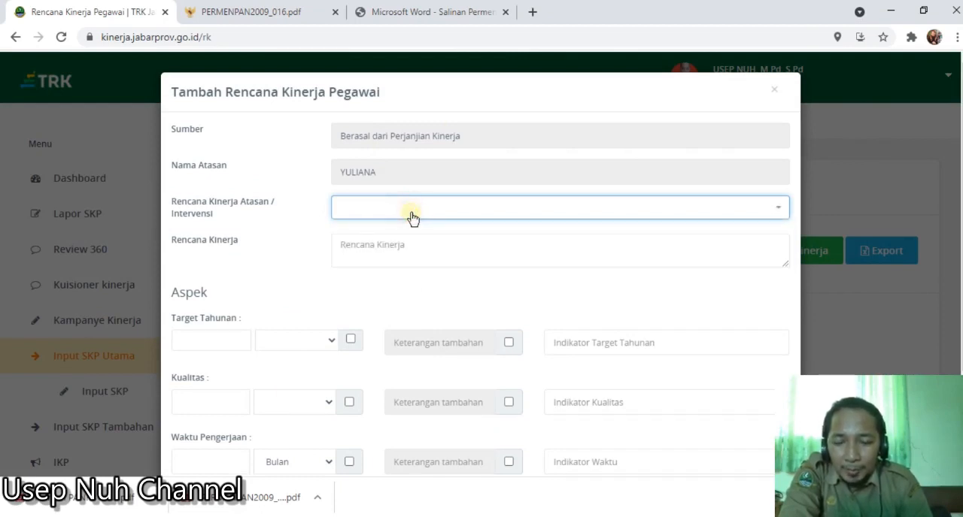
{"action": "left_click", "coordinate": [389, 246]}
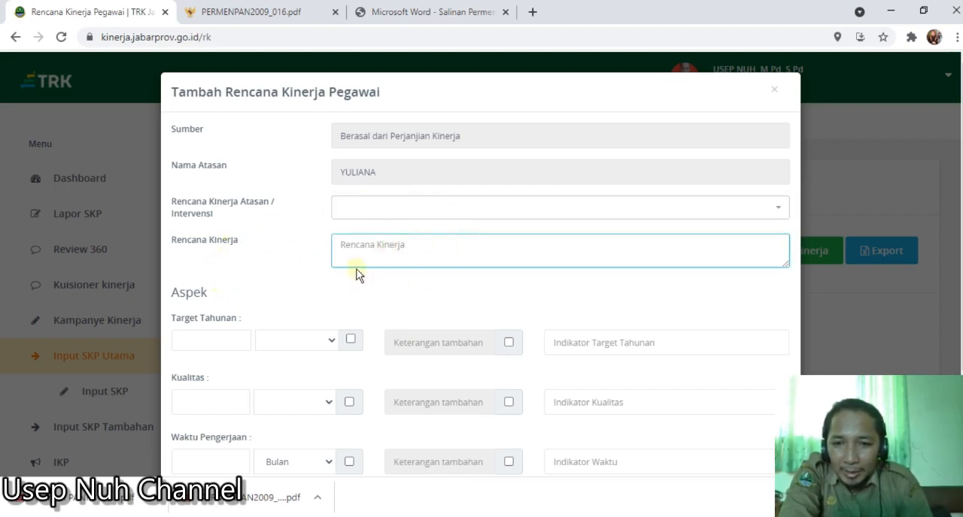
{"action": "left_click", "coordinate": [384, 214]}
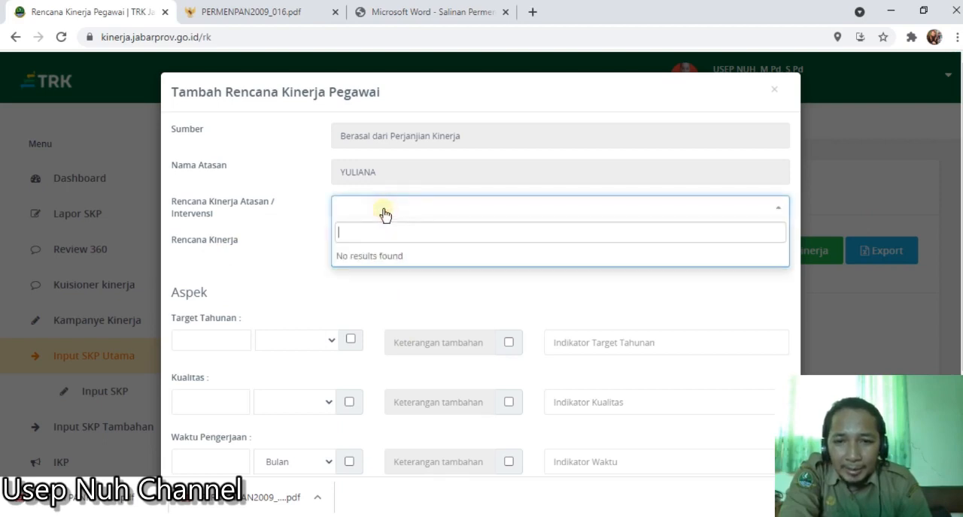
{"action": "left_click", "coordinate": [251, 251]}
{"action": "left_click", "coordinate": [340, 244]}
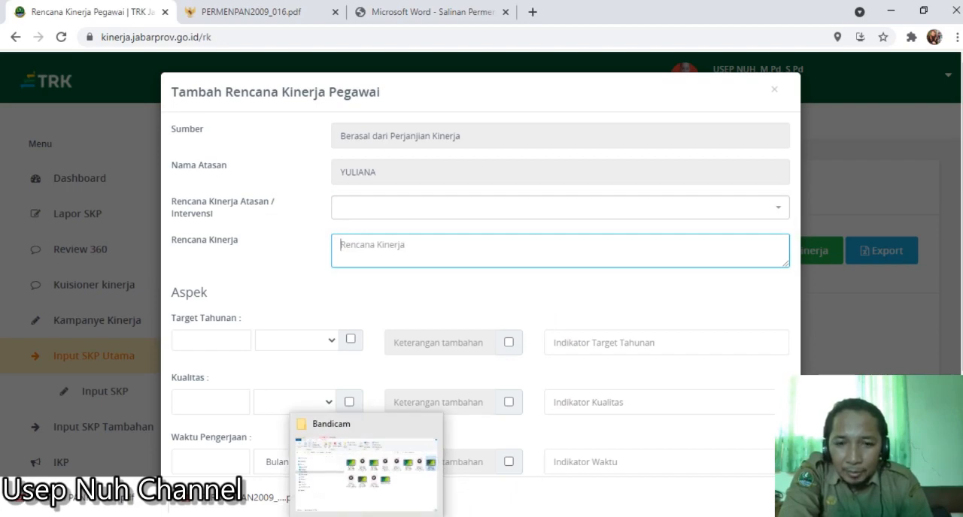
- Switch to File Explorer and reopen the JF performance plan workbook from the Downloads folder in Excel
{"action": "left_click", "coordinate": [366, 515]}
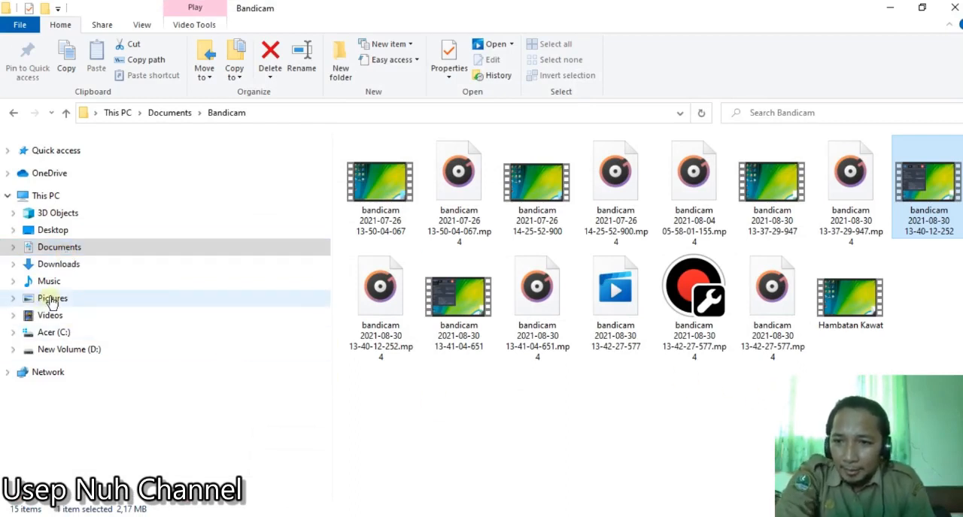
{"action": "left_click", "coordinate": [57, 269]}
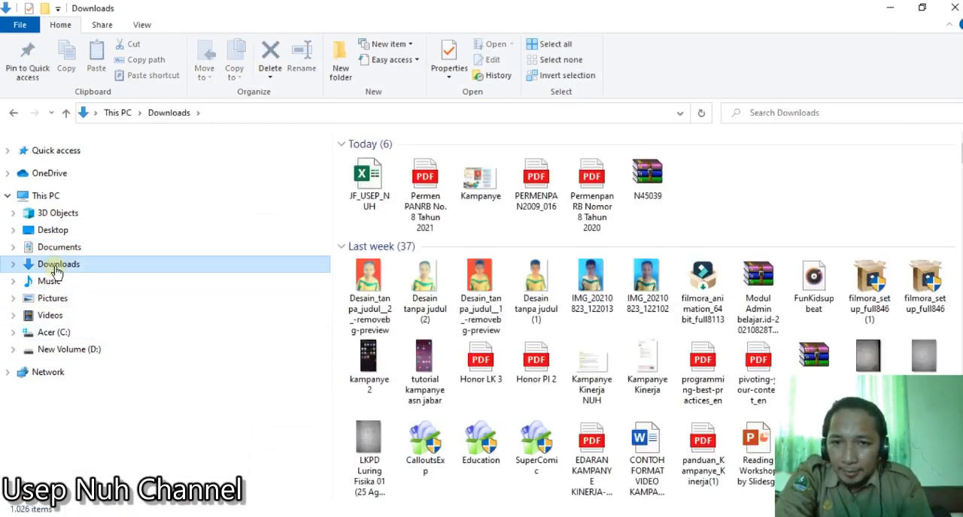
{"action": "double_click", "coordinate": [372, 184]}
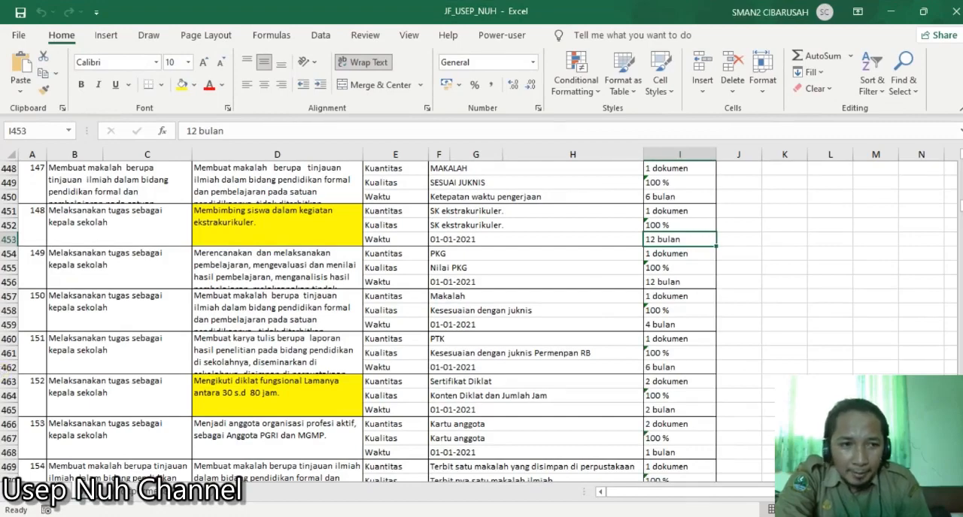
- Look back through the work plans from entry 148 up to entry 13 for a teaching plan to reuse
{"action": "left_click", "coordinate": [234, 240]}
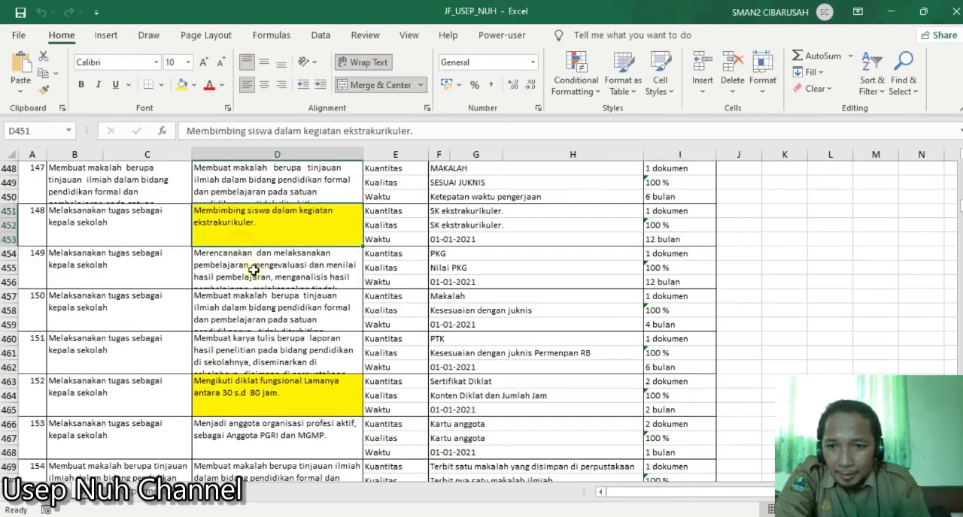
{"action": "scroll", "coordinate": [258, 276], "scroll_direction": "up", "scroll_amount": 4}
{"action": "scroll", "coordinate": [259, 276], "scroll_direction": "up", "scroll_amount": 20}
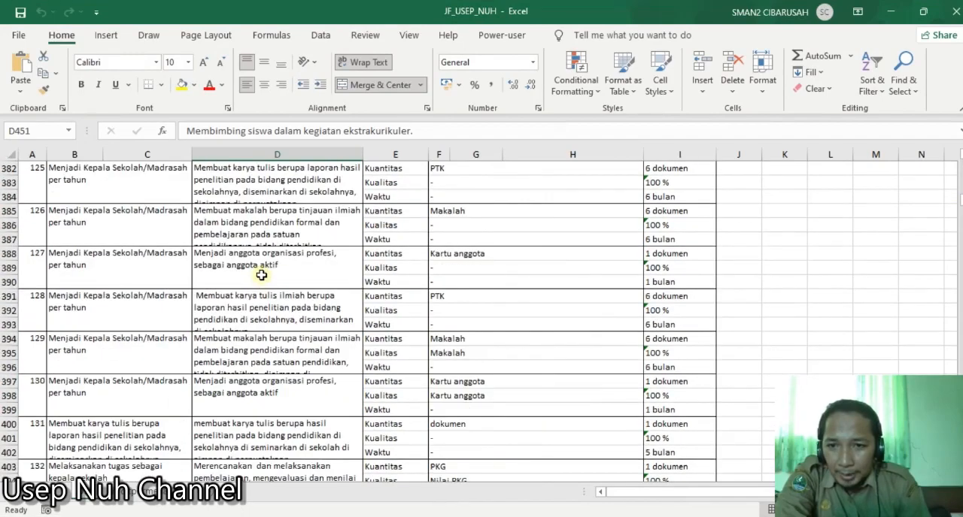
{"action": "scroll", "coordinate": [261, 275], "scroll_direction": "up", "scroll_amount": 20}
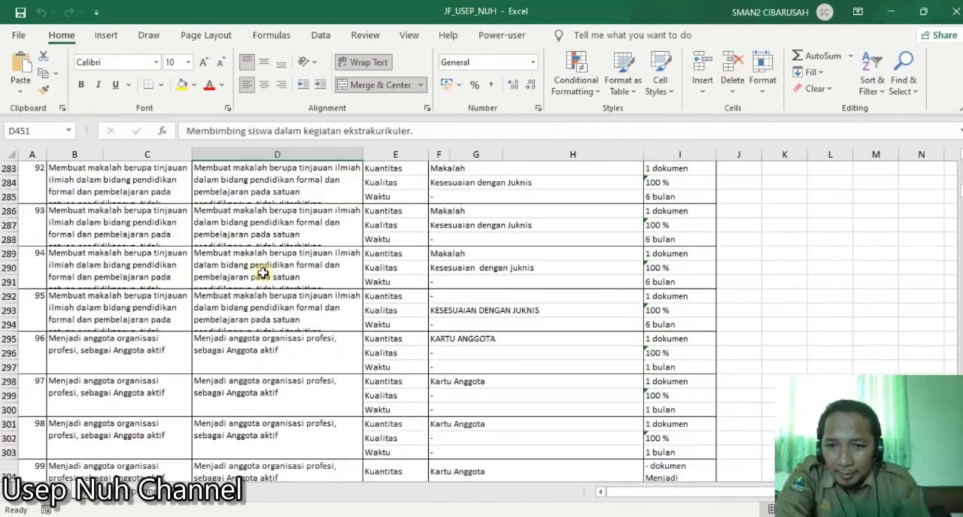
{"action": "scroll", "coordinate": [262, 274], "scroll_direction": "up", "scroll_amount": 20}
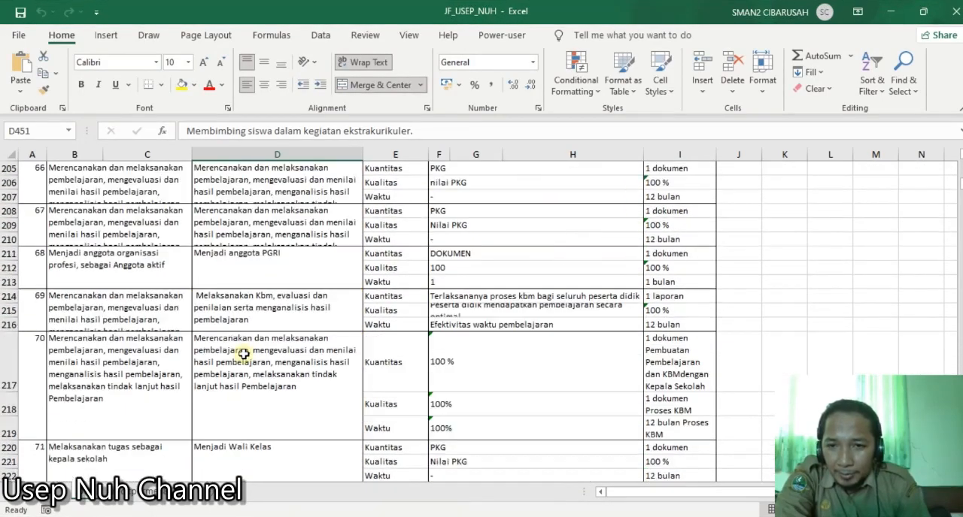
{"action": "scroll", "coordinate": [243, 353], "scroll_direction": "up", "scroll_amount": 20}
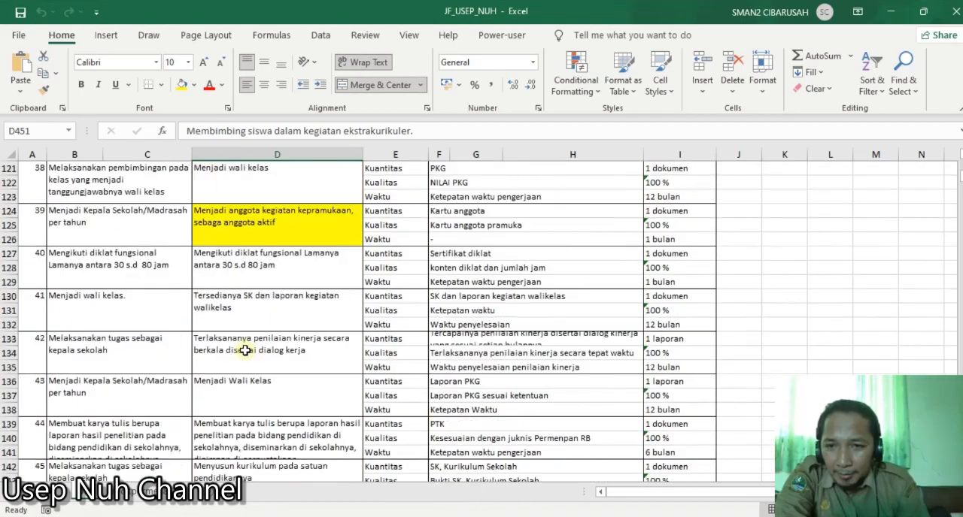
{"action": "left_click", "coordinate": [260, 314]}
{"action": "scroll", "coordinate": [260, 316], "scroll_direction": "up", "scroll_amount": 9}
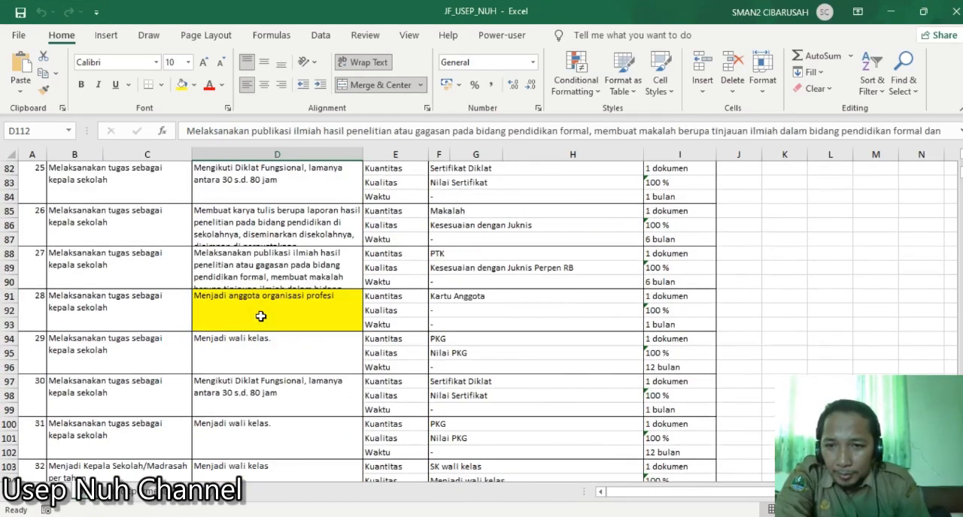
{"action": "scroll", "coordinate": [261, 316], "scroll_direction": "up", "scroll_amount": 10}
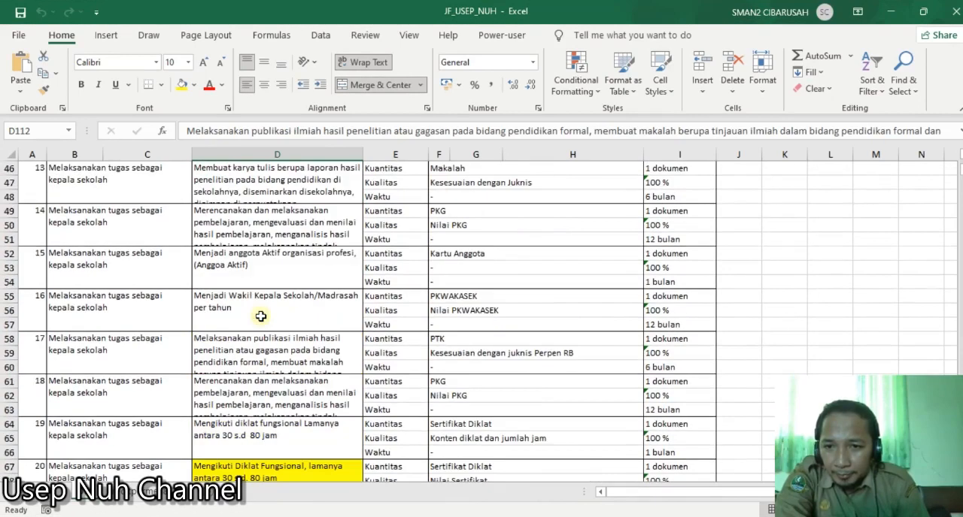
- Transfer entry 18's full teaching work plan text (D61) into the Rencana Kinerja field of the TRK form
{"action": "left_click", "coordinate": [247, 387]}
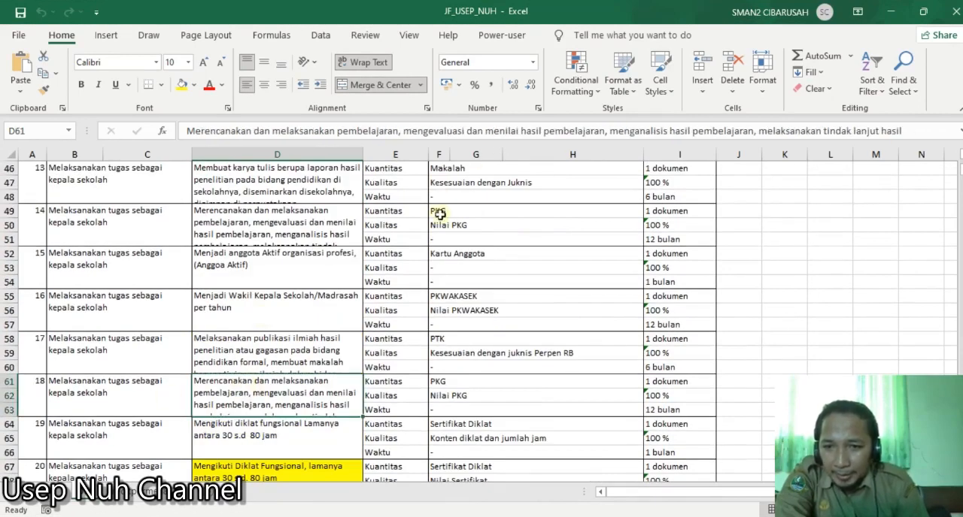
{"action": "key", "text": "F2"}
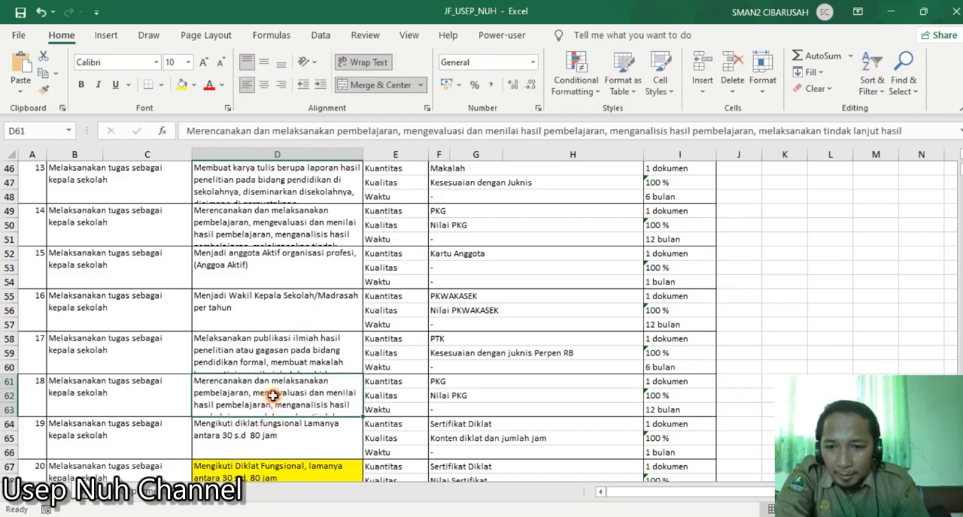
{"action": "left_click", "coordinate": [224, 132]}
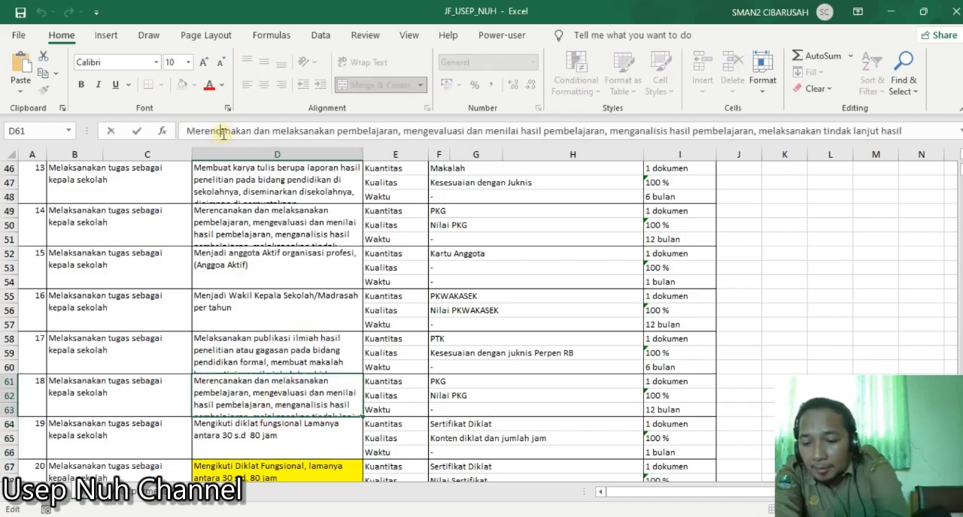
{"action": "key", "text": "ctrl+a"}
{"action": "key", "text": "BackSpace"}
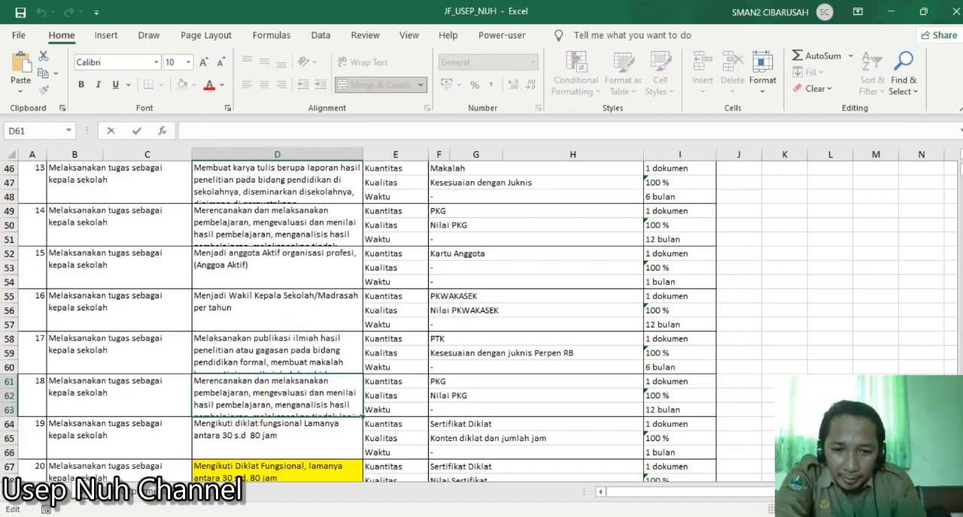
{"action": "key", "text": "alt+Tab"}
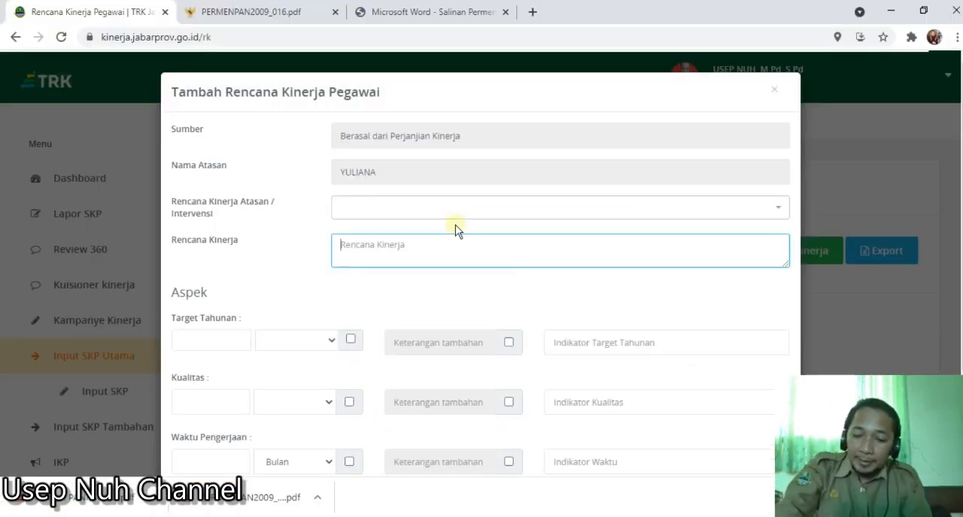
{"action": "type", "text": "Merencanakan dan melaksanakan pembelajaran, mengevaluasi dan menilai hasil pembelajaran, menganalisis hasil pembelajaran, melaksanakan tindak lanjut hasil pembelajaran"}
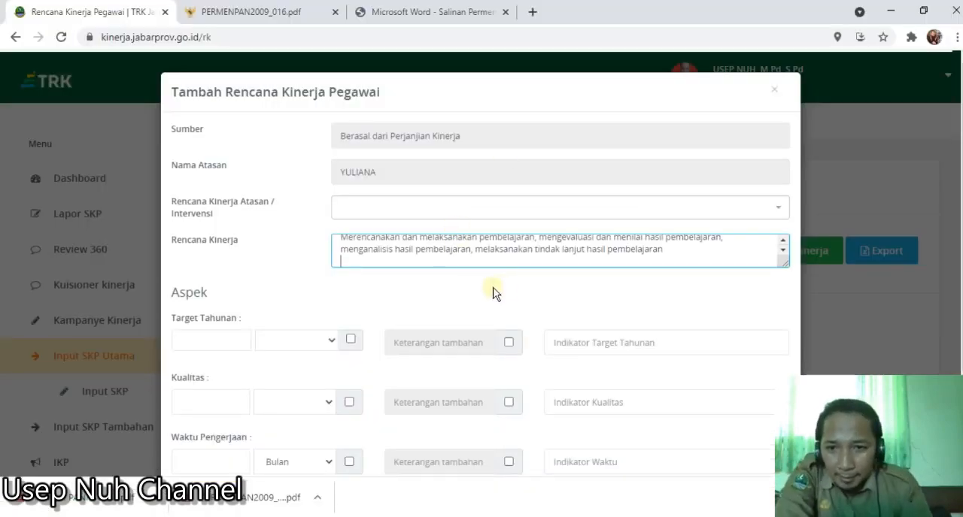
- Set the Target Tahunan aspect to 1 with the unit dokumen
{"action": "scroll", "coordinate": [466, 308], "scroll_direction": "down", "scroll_amount": 1}
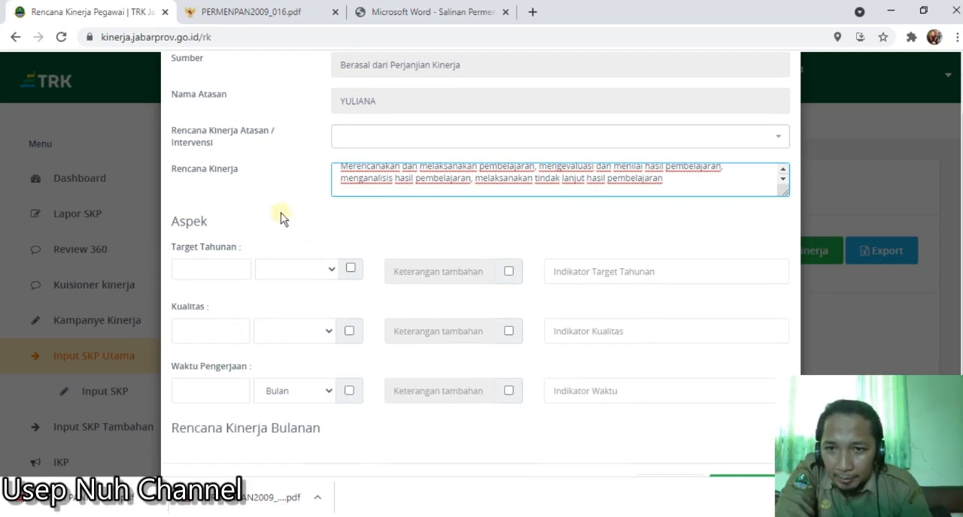
{"action": "left_click", "coordinate": [229, 275]}
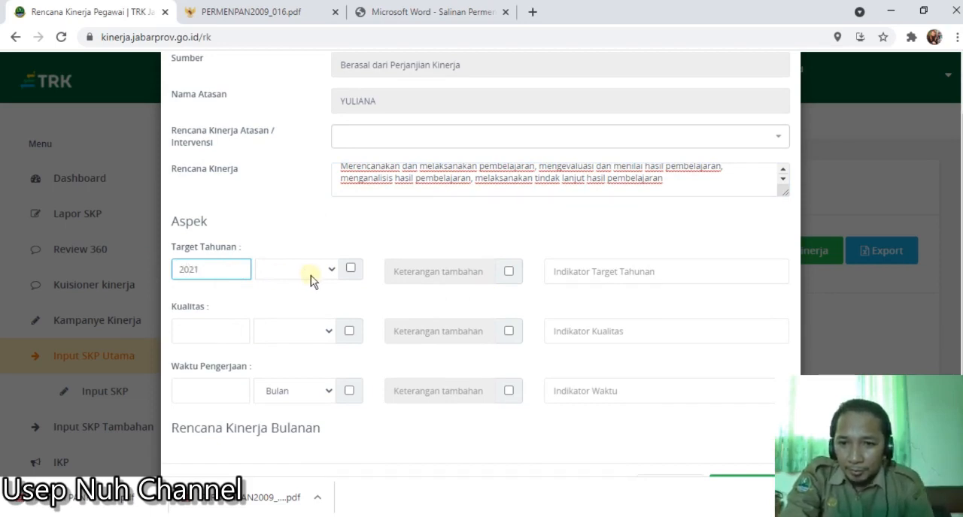
{"action": "left_click", "coordinate": [330, 272]}
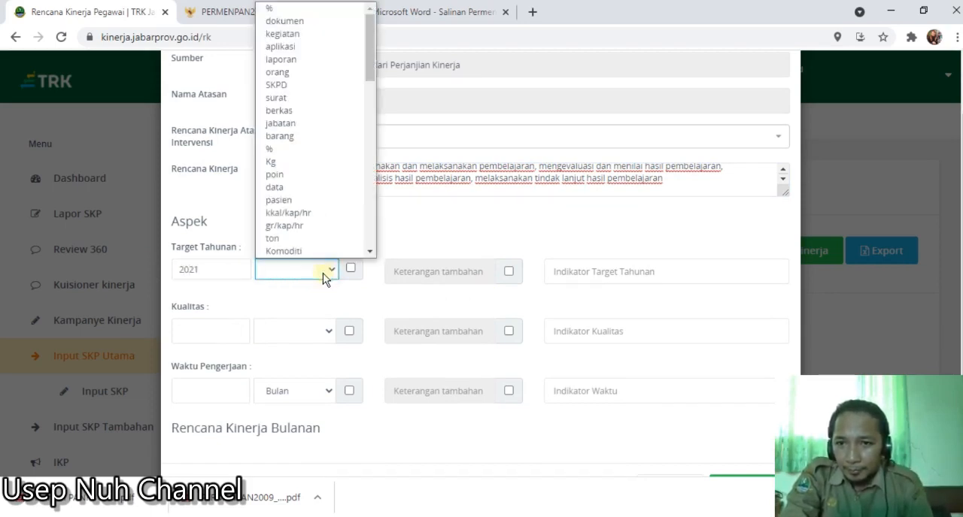
{"action": "left_click", "coordinate": [239, 269]}
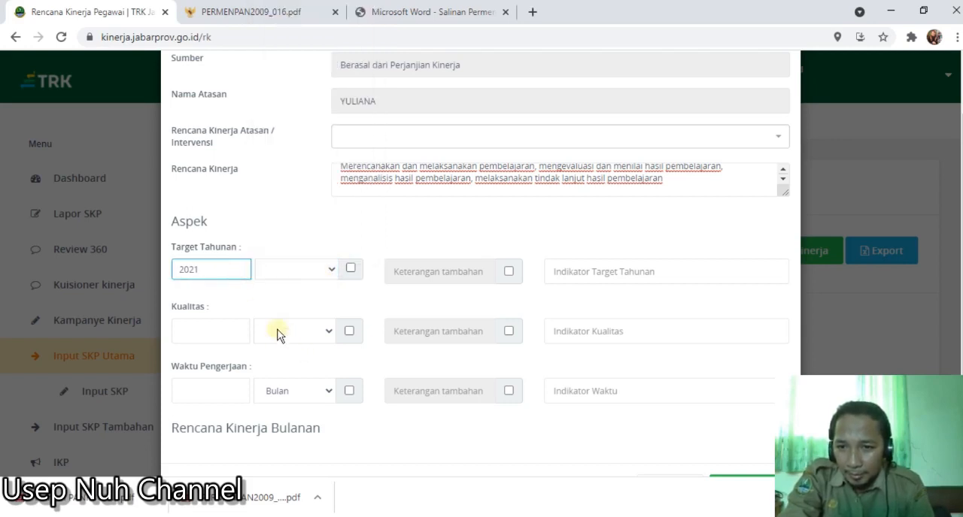
{"action": "left_click", "coordinate": [331, 272]}
{"action": "scroll", "coordinate": [322, 124], "scroll_direction": "down", "scroll_amount": 1}
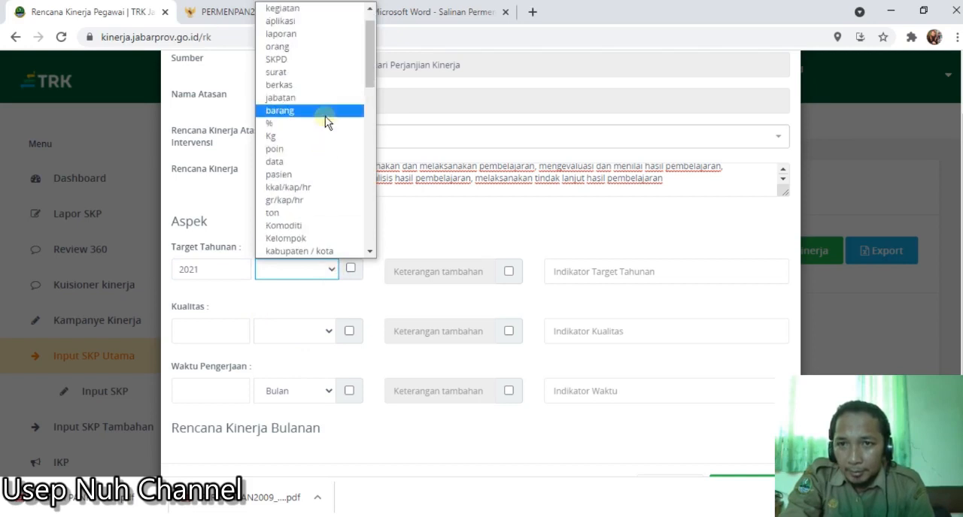
{"action": "scroll", "coordinate": [330, 155], "scroll_direction": "up", "scroll_amount": 1}
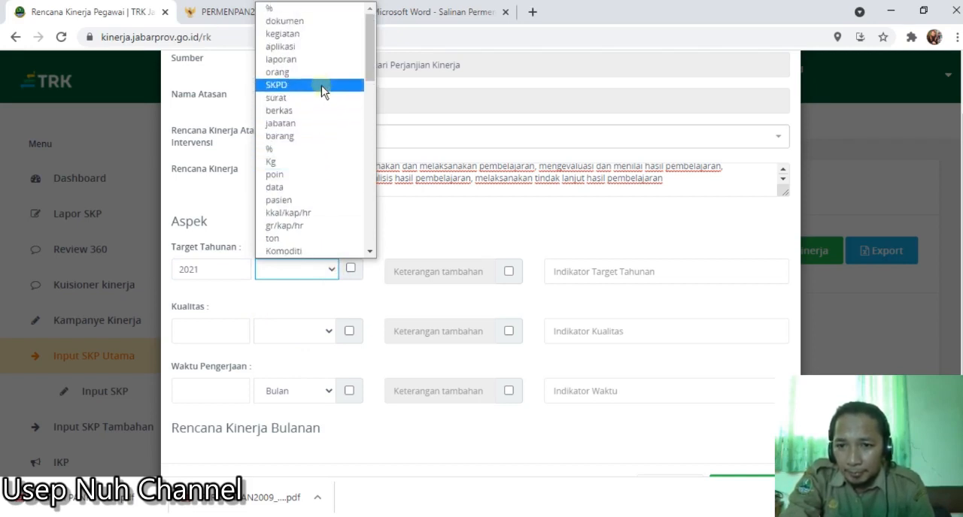
{"action": "left_click", "coordinate": [299, 22]}
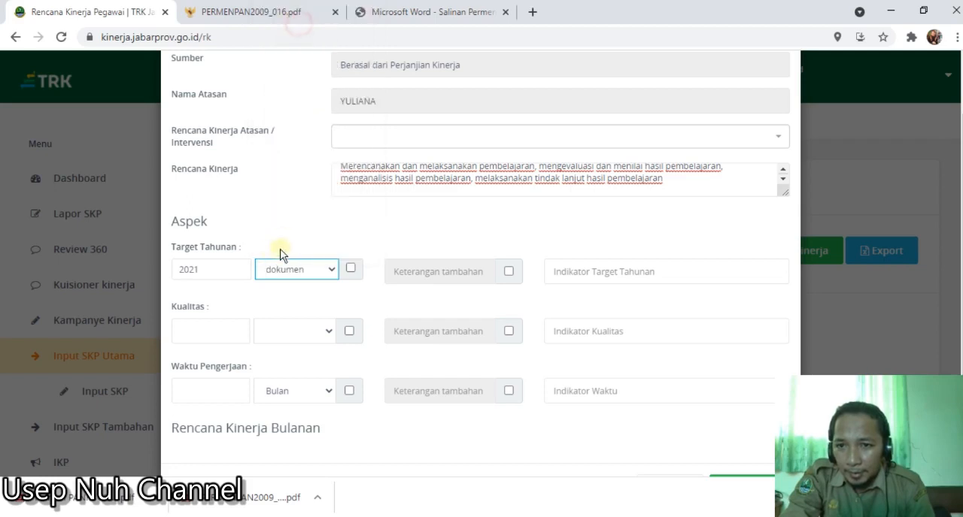
{"action": "double_click", "coordinate": [237, 268]}
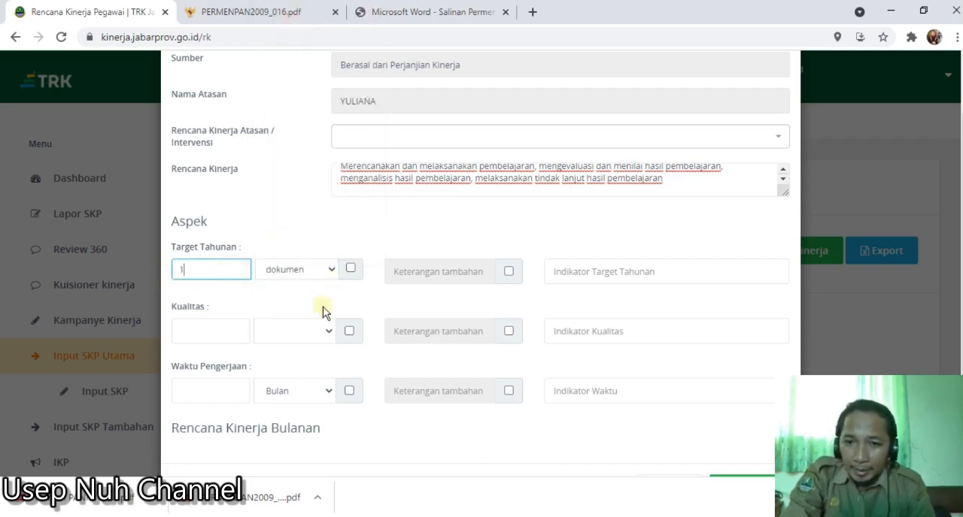
- Set the Kualitas aspect to 100 % and the Waktu Pengerjaan aspect to 12 Bulan
{"action": "left_click", "coordinate": [229, 328]}
{"action": "type", "text": "100"}
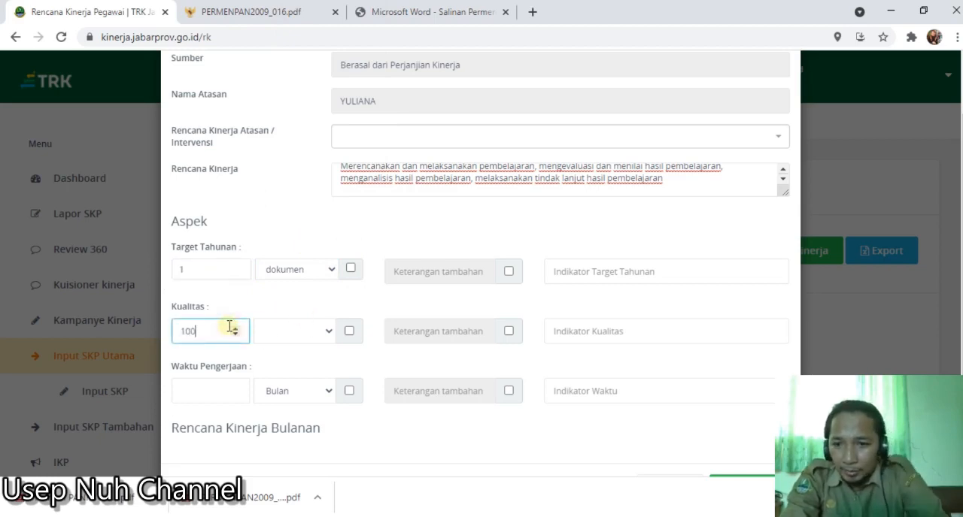
{"action": "left_click", "coordinate": [324, 332]}
{"action": "left_click", "coordinate": [296, 207]}
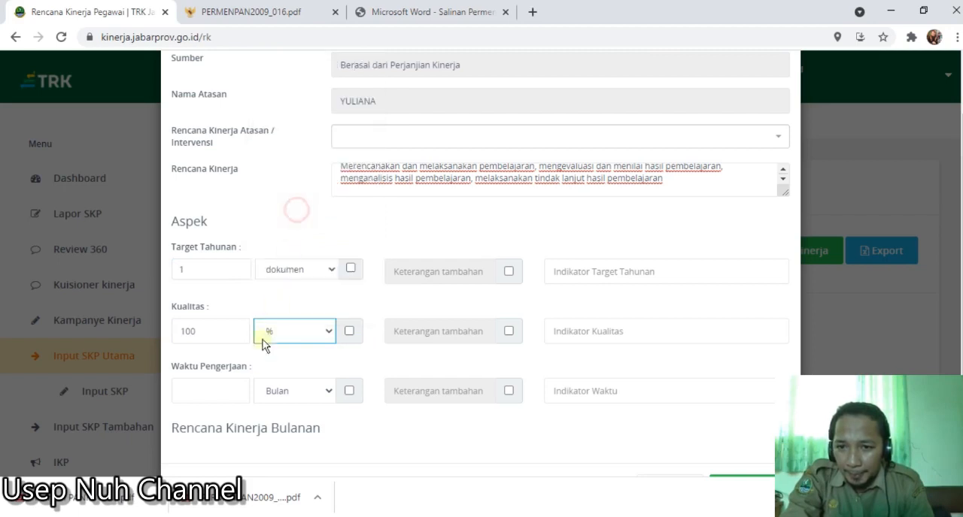
{"action": "left_click", "coordinate": [217, 391]}
{"action": "type", "text": "12"}
{"action": "left_click", "coordinate": [394, 208]}
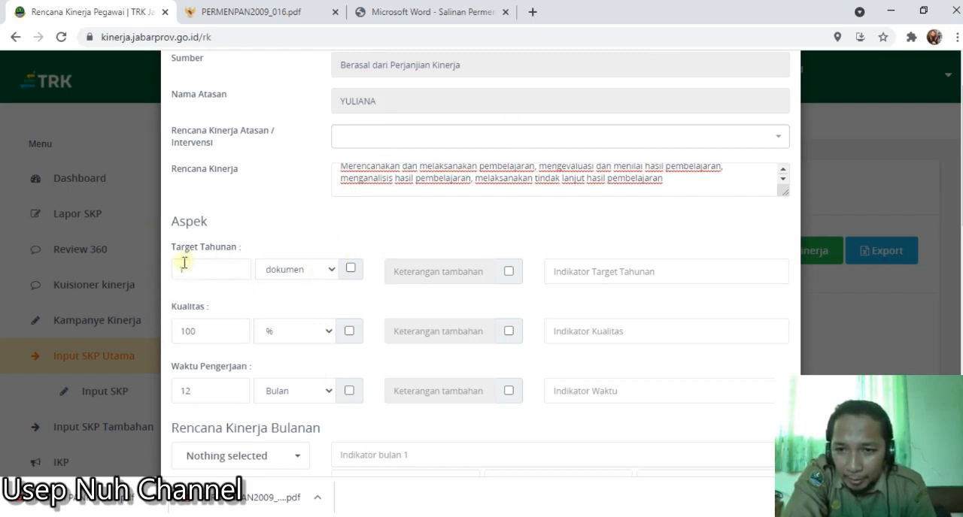
- Switch to the Excel workbook, check the Kuantitas, Kualitas and Waktu indicators of entries 12 and 10, and return to the TRK form
{"action": "left_click", "coordinate": [559, 274]}
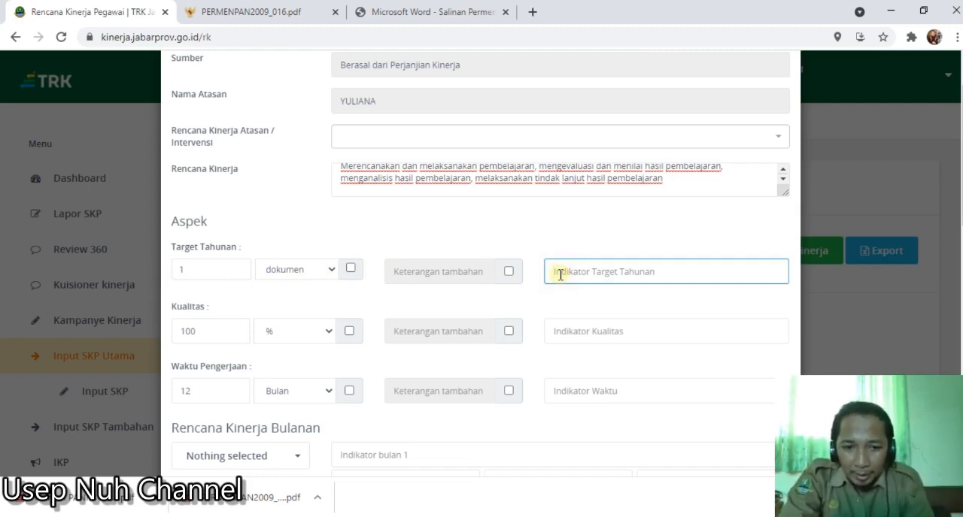
{"action": "key", "text": "alt+Tab"}
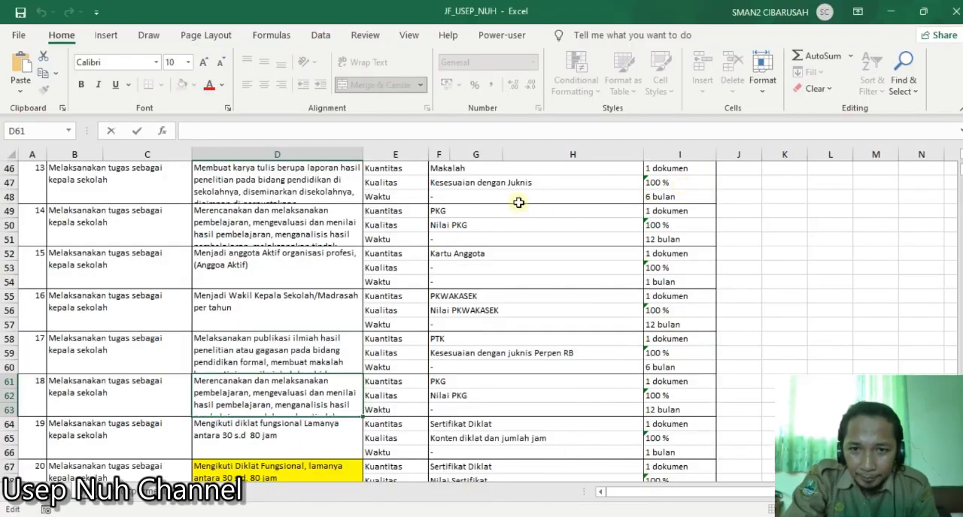
{"action": "scroll", "coordinate": [519, 203], "scroll_direction": "up", "scroll_amount": 3}
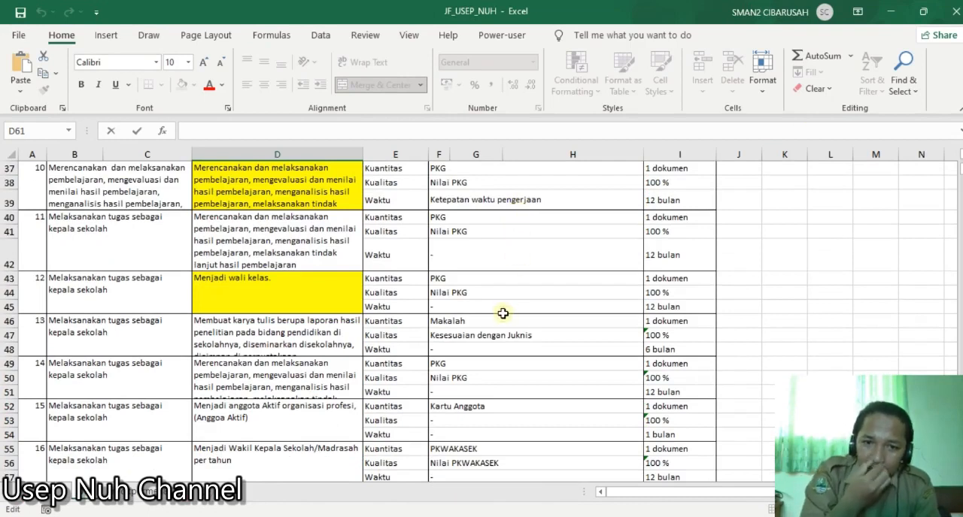
{"action": "left_click", "coordinate": [686, 280]}
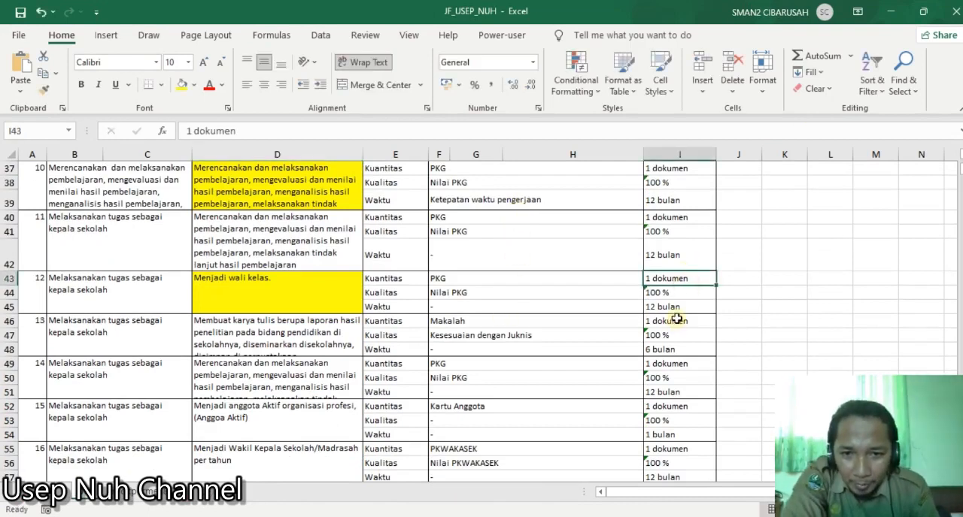
{"action": "left_click", "coordinate": [462, 281]}
{"action": "left_click", "coordinate": [472, 302]}
{"action": "scroll", "coordinate": [481, 309], "scroll_direction": "up", "scroll_amount": 1}
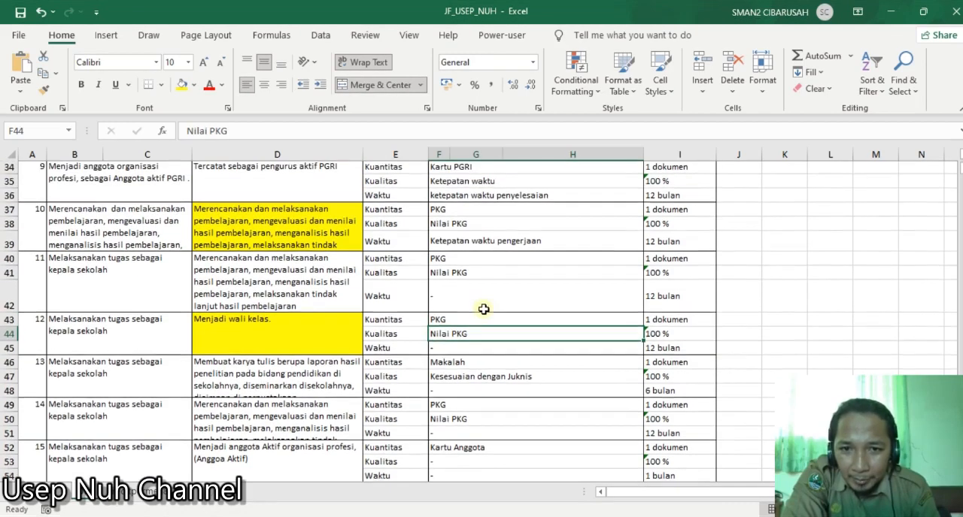
{"action": "left_click", "coordinate": [484, 242]}
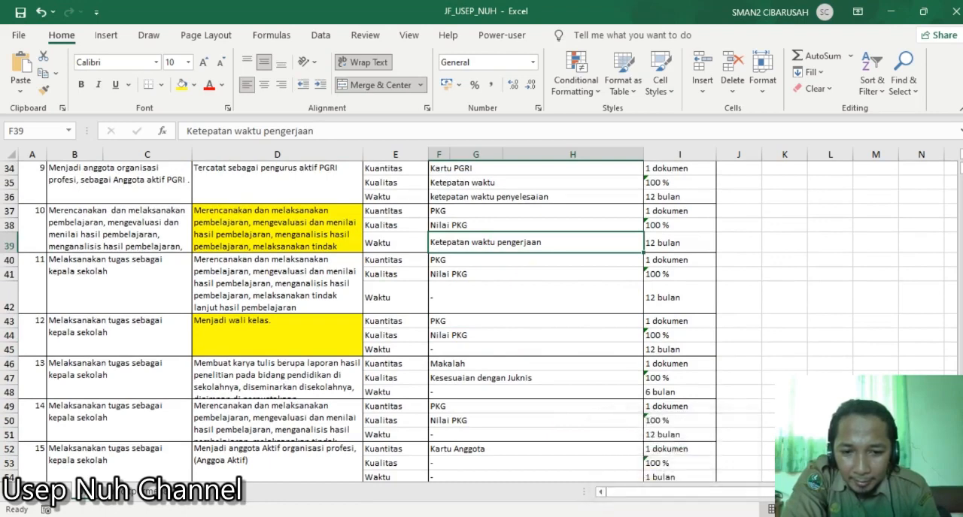
{"action": "left_click", "coordinate": [531, 463]}
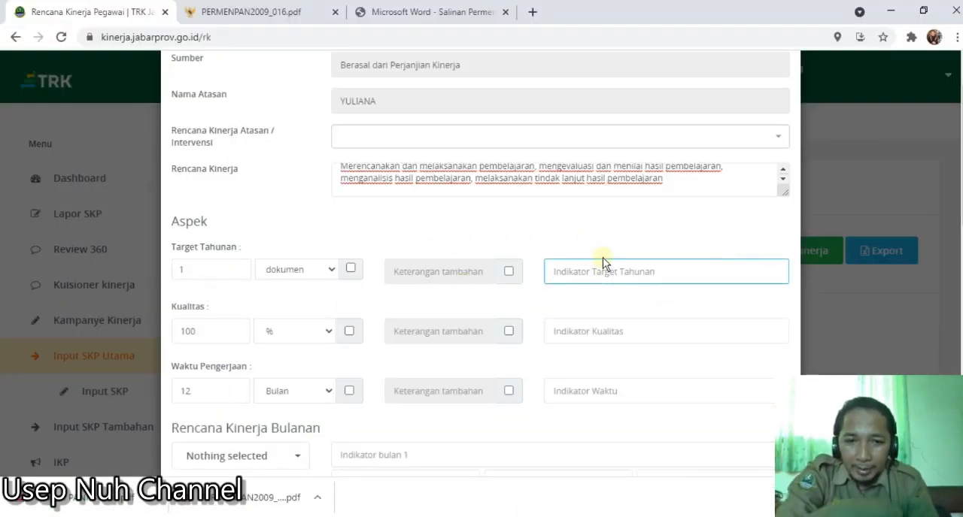
- Enter "PKG" as the Indikator Target Tahunan and "Niali PKG" as the Indikator Kualitas
{"action": "key", "text": "Caps_Lock"}
{"action": "type", "text": "PKG"}
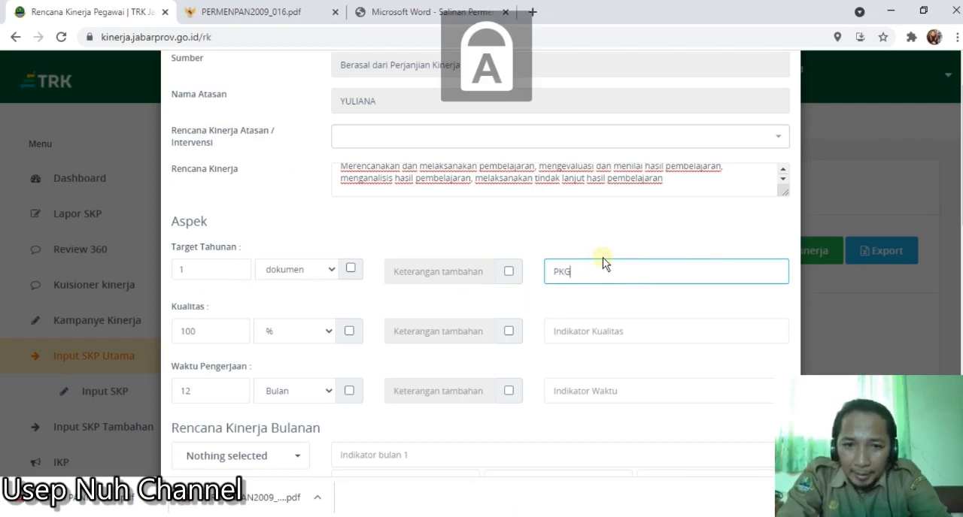
{"action": "left_click", "coordinate": [583, 335]}
{"action": "key", "text": "Caps_Lock"}
{"action": "type", "text": "nI"}
{"action": "key", "text": "BackSpace"}
{"action": "key", "text": "BackSpace"}
{"action": "key", "text": "Caps_Lock"}
{"action": "type", "text": "n"}
{"action": "key", "text": "Caps_Lock"}
{"action": "type", "text": "ILA"}
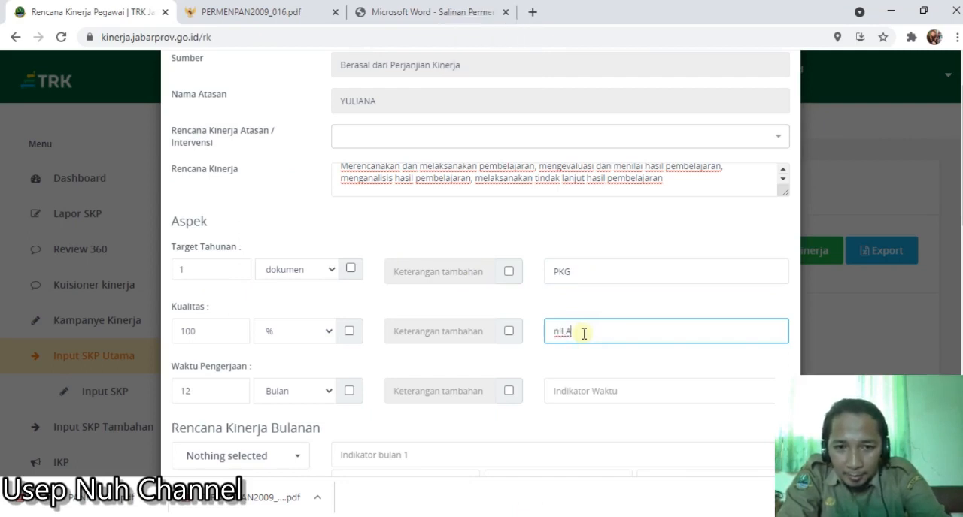
{"action": "key", "text": "BackSpace"}
{"action": "type", "text": "N"}
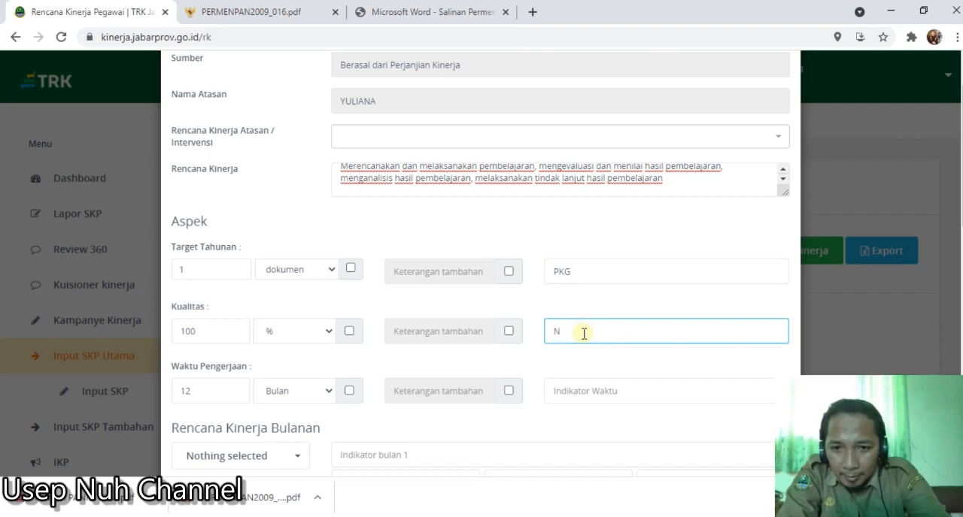
{"action": "key", "text": "Caps_Lock"}
{"action": "type", "text": "iali"}
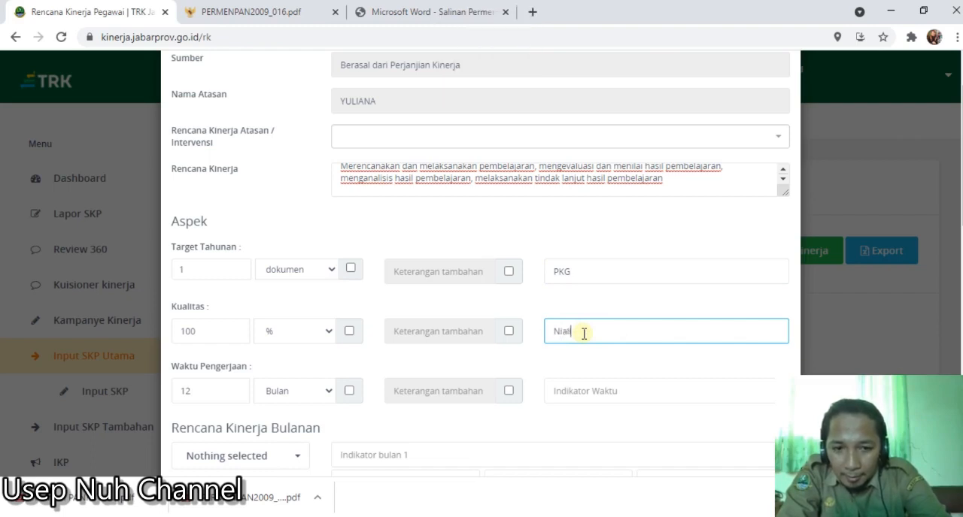
{"action": "key", "text": "Caps_Lock"}
{"action": "type", "text": "PKG"}
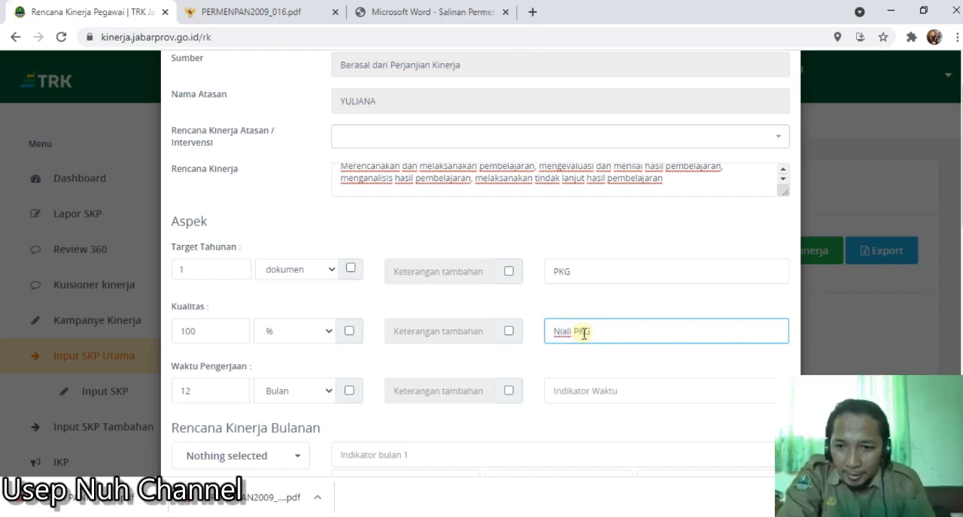
- Enter "Ketepanatan Waktu Pengerjaan" as the Indikator Waktu
{"action": "left_click", "coordinate": [571, 388]}
{"action": "key", "text": "Caps_Lock"}
{"action": "type", "text": "I"}
{"action": "key", "text": "BackSpace"}
{"action": "key", "text": "BackSpace"}
{"action": "key", "text": "BackSpace"}
{"action": "type", "text": "Ketepatan"}
{"action": "key", "text": "Caps_Lock"}
{"action": "type", "text": "etuanatan"}
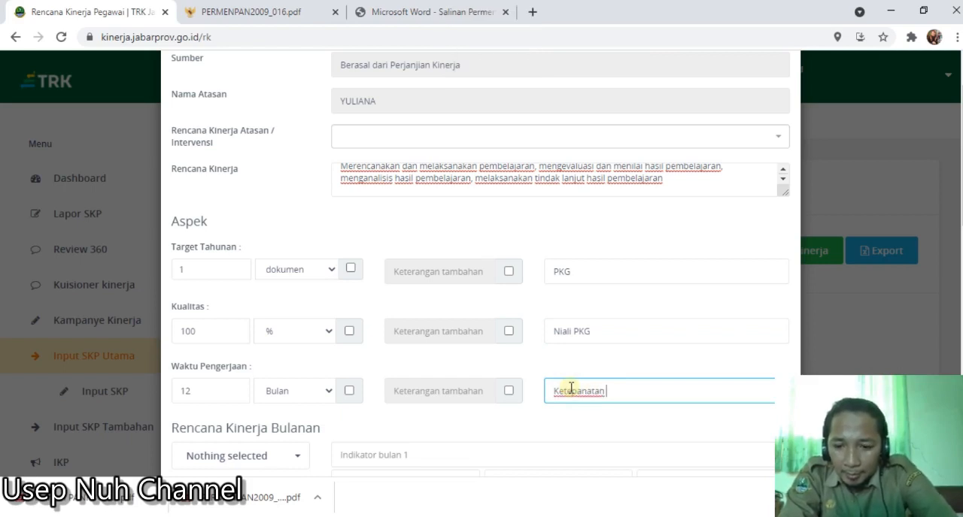
{"action": "key", "text": "Caps_Lock"}
{"action": "type", "text": "W"}
{"action": "key", "text": "Caps_Lock"}
{"action": "type", "text": "aktu"}
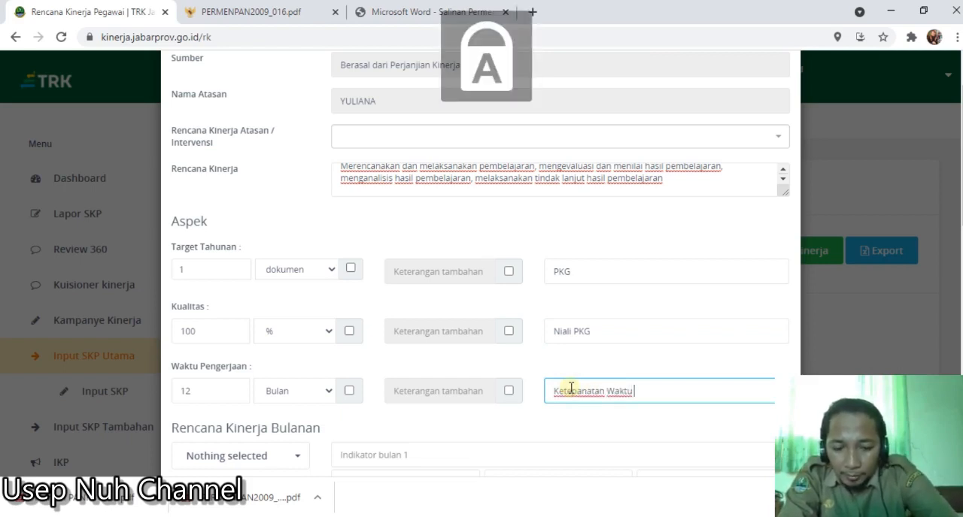
{"action": "type", "text": " Pengerjaan"}
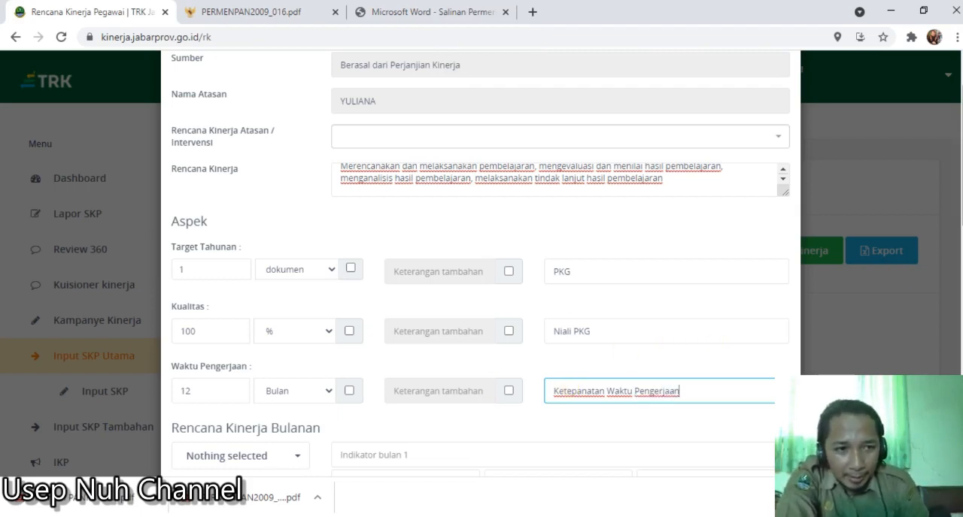
- Set the first five Rencana Kinerja Bulanan rows to Januari, Februari, Maret, April and Mei
{"action": "scroll", "coordinate": [951, 269], "scroll_direction": "down", "scroll_amount": 3}
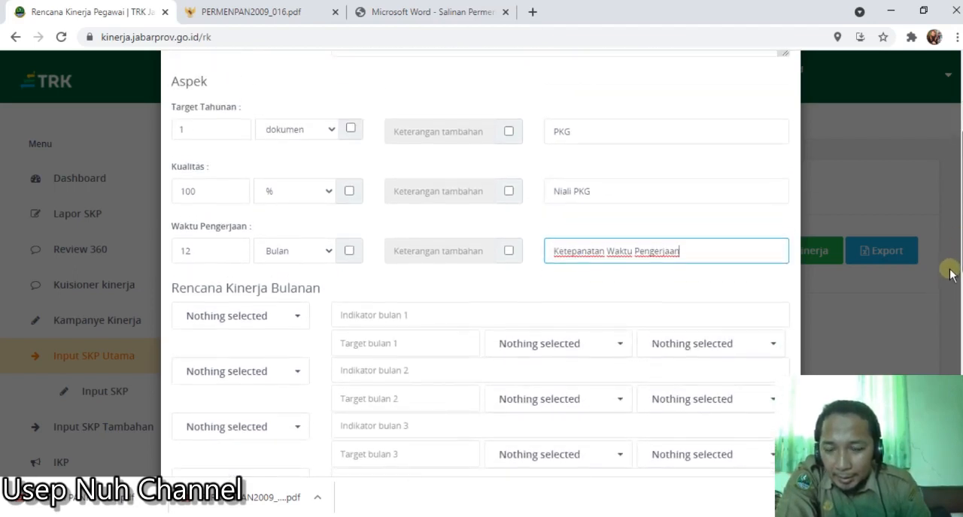
{"action": "scroll", "coordinate": [951, 268], "scroll_direction": "down", "scroll_amount": 3}
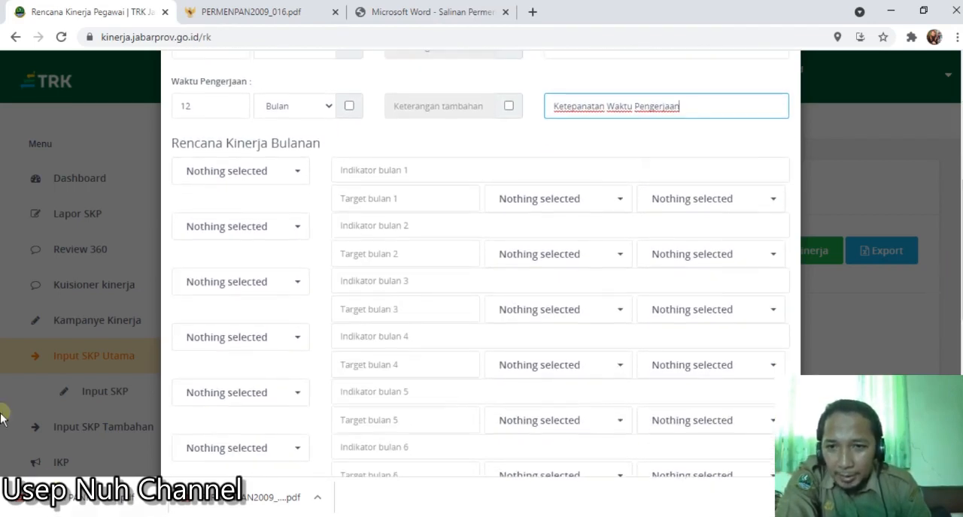
{"action": "left_click", "coordinate": [290, 180]}
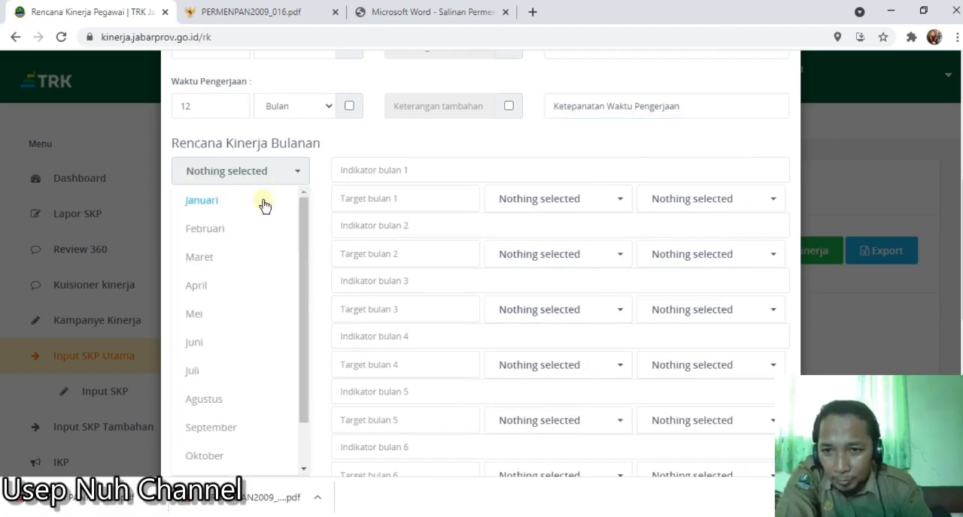
{"action": "left_click", "coordinate": [268, 201]}
{"action": "left_click", "coordinate": [251, 224]}
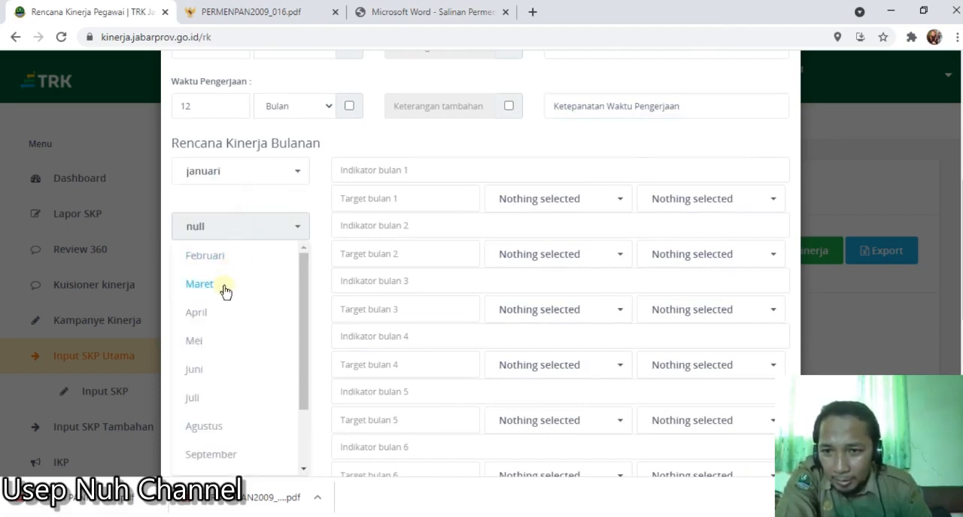
{"action": "left_click", "coordinate": [227, 257]}
{"action": "left_click", "coordinate": [226, 282]}
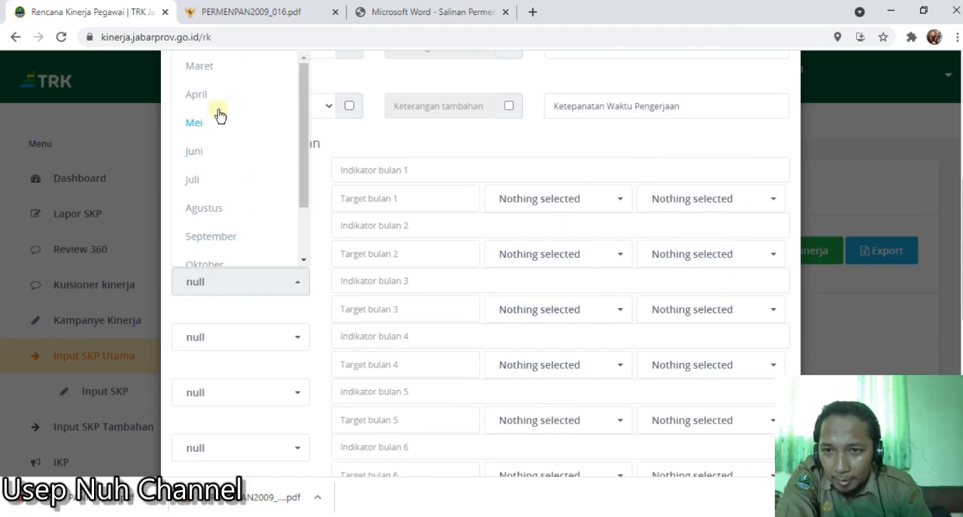
{"action": "left_click", "coordinate": [220, 69]}
{"action": "left_click", "coordinate": [208, 338]}
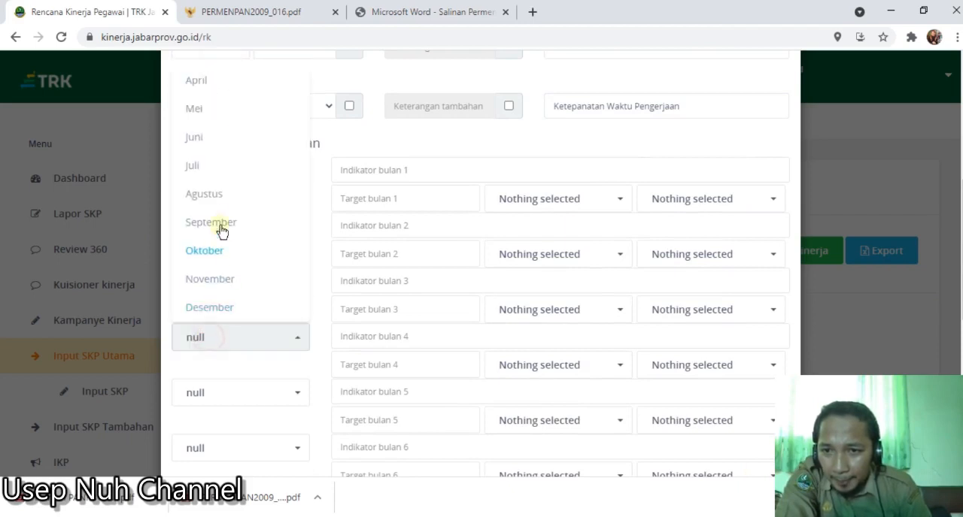
{"action": "left_click", "coordinate": [198, 81]}
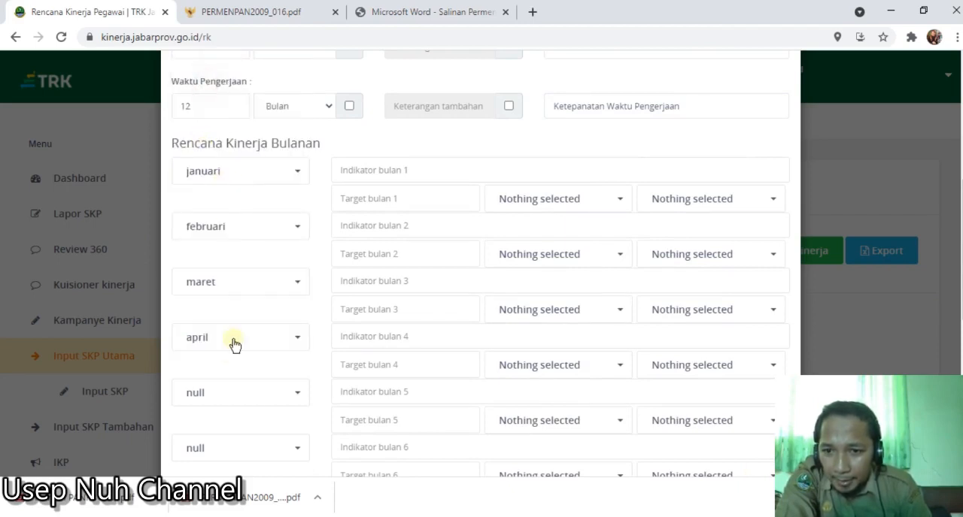
{"action": "left_click", "coordinate": [218, 404]}
{"action": "left_click", "coordinate": [201, 167]}
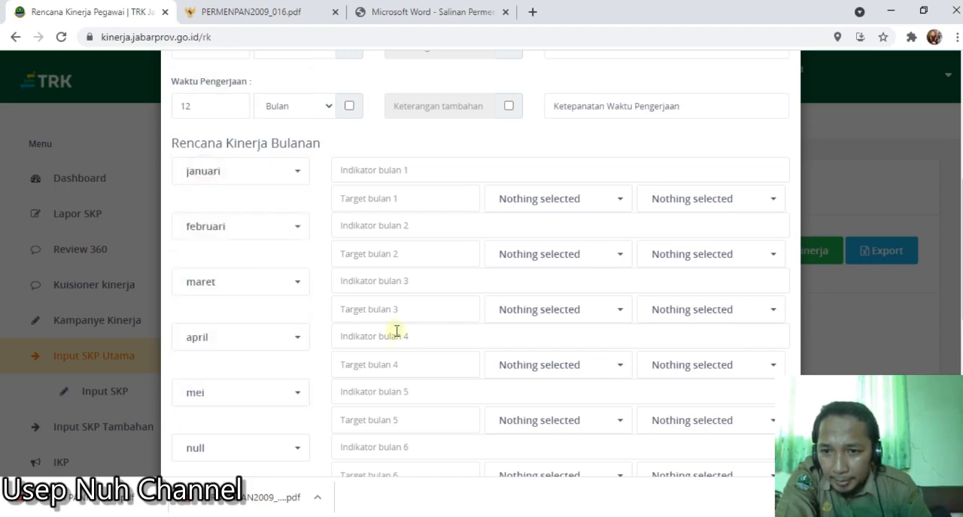
- Change the fifth monthly row to Juni and set the sixth row to Juli
{"action": "scroll", "coordinate": [360, 358], "scroll_direction": "down", "scroll_amount": 1}
{"action": "left_click", "coordinate": [226, 324]}
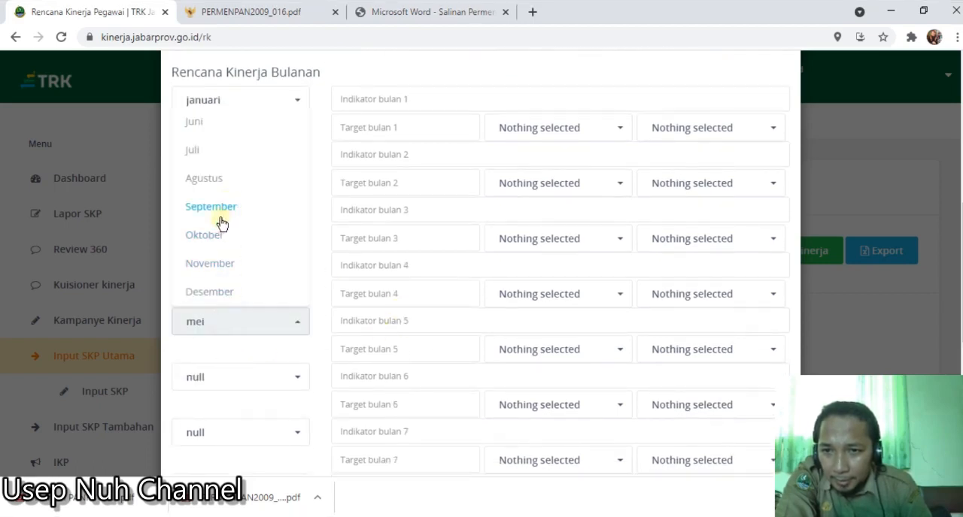
{"action": "left_click", "coordinate": [209, 126]}
{"action": "left_click", "coordinate": [221, 376]}
{"action": "left_click", "coordinate": [216, 210]}
- Set the seventh monthly row to Agustus and the eighth row to September
{"action": "scroll", "coordinate": [233, 349], "scroll_direction": "down", "scroll_amount": 1}
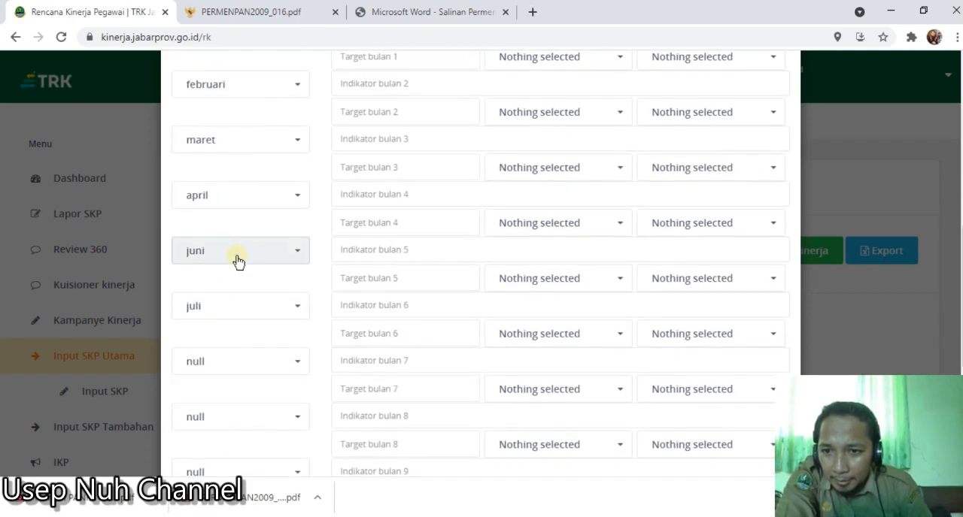
{"action": "left_click", "coordinate": [218, 367]}
{"action": "left_click", "coordinate": [235, 218]}
{"action": "scroll", "coordinate": [233, 339], "scroll_direction": "down", "scroll_amount": 1}
{"action": "left_click", "coordinate": [230, 354]}
{"action": "left_click", "coordinate": [215, 235]}
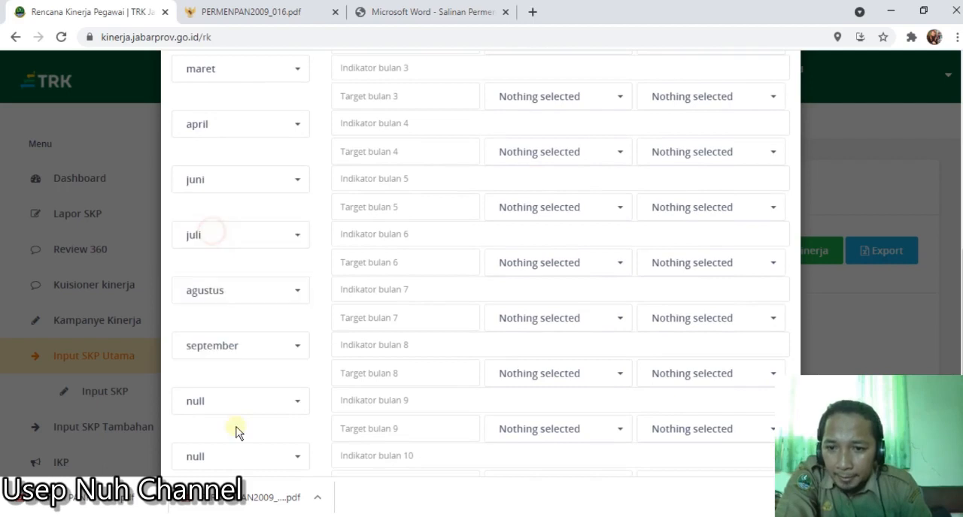
- Set the ninth, tenth and eleventh monthly rows to Oktober, November and Desember
{"action": "left_click", "coordinate": [240, 402]}
{"action": "left_click", "coordinate": [221, 316]}
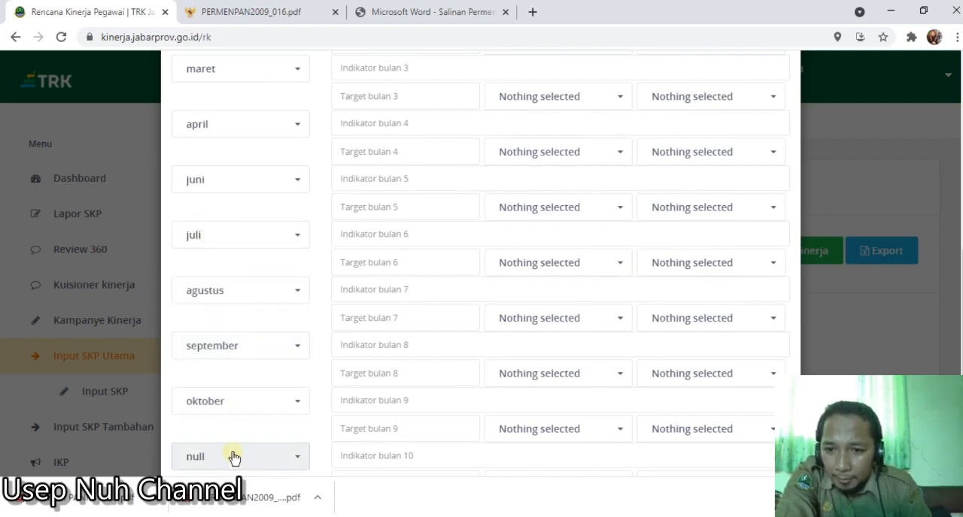
{"action": "left_click", "coordinate": [234, 458]}
{"action": "left_click", "coordinate": [220, 399]}
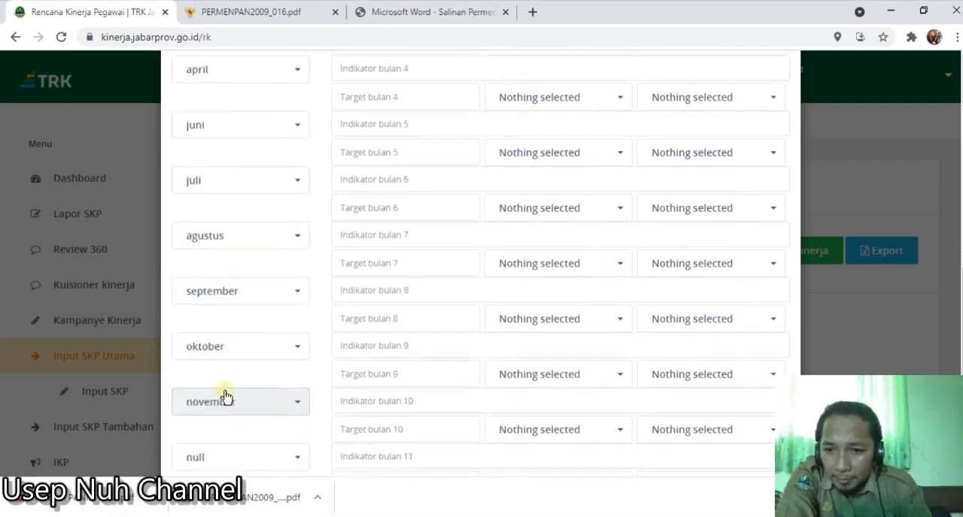
{"action": "scroll", "coordinate": [222, 421], "scroll_direction": "down", "scroll_amount": 1}
{"action": "left_click", "coordinate": [215, 446]}
{"action": "left_click", "coordinate": [221, 412]}
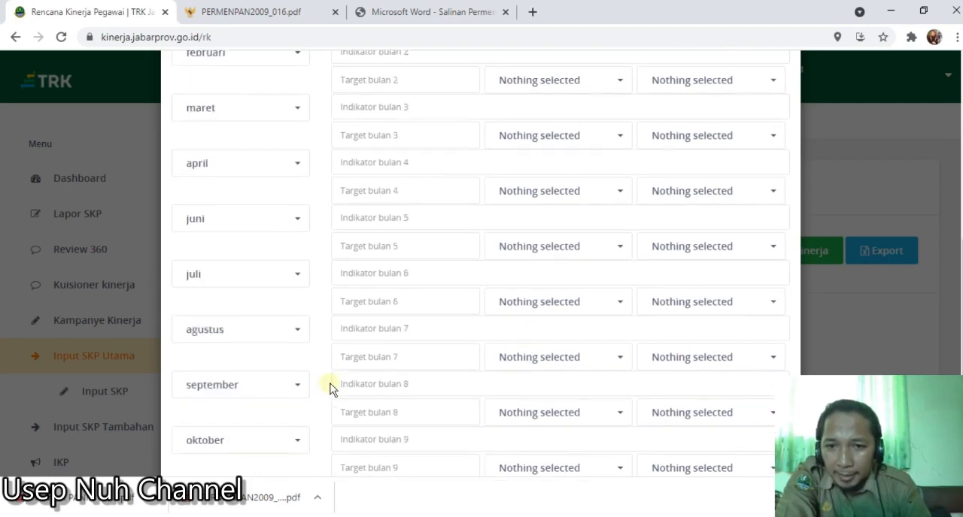
- Enter "Merencanakan pembelajaran semesetr 2 TP 2021" as the indicator for Januari
{"action": "scroll", "coordinate": [327, 385], "scroll_direction": "up", "scroll_amount": 6}
{"action": "scroll", "coordinate": [285, 376], "scroll_direction": "down", "scroll_amount": 1}
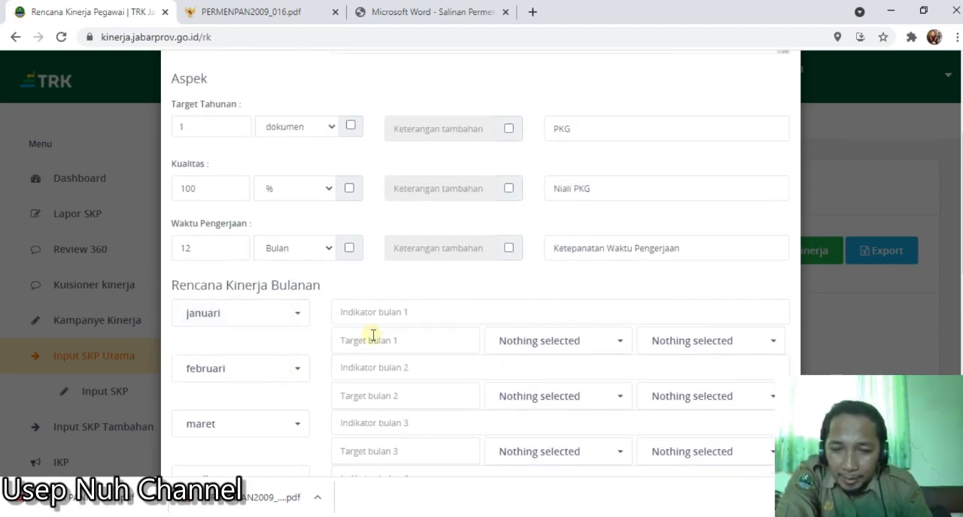
{"action": "left_click", "coordinate": [407, 321]}
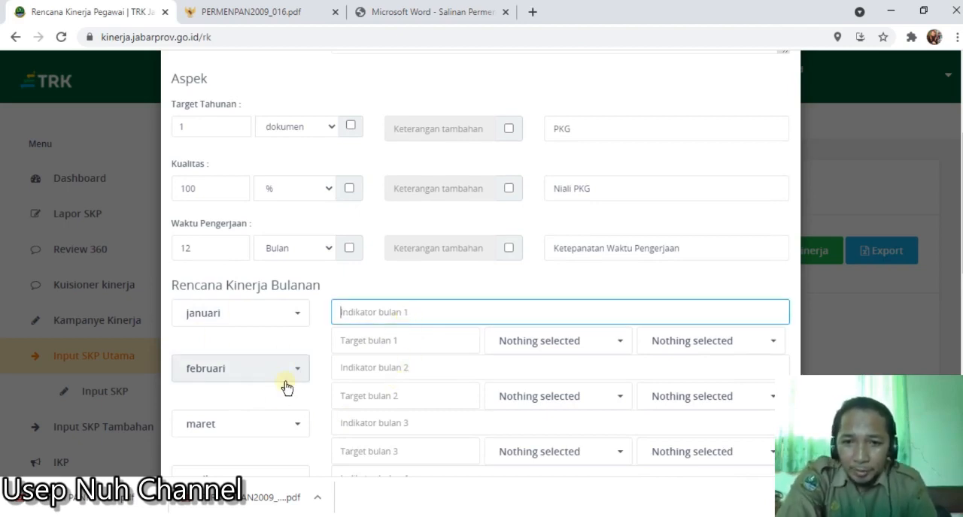
{"action": "key", "text": "Caps_Lock"}
{"action": "type", "text": "M"}
{"action": "key", "text": "Caps_Lock"}
{"action": "type", "text": "erencanakan pembelajaran semesetr 2"}
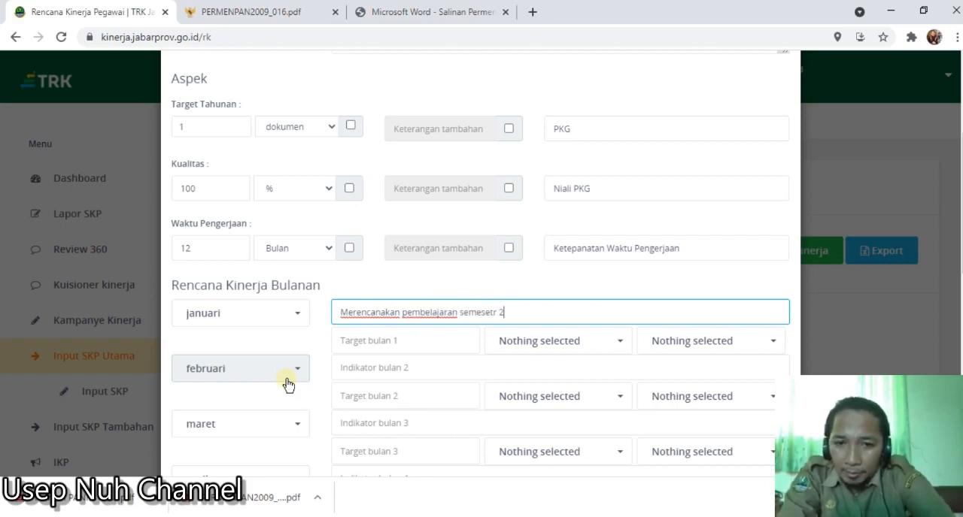
{"action": "key", "text": "Caps_Lock"}
{"action": "type", "text": "TP "}
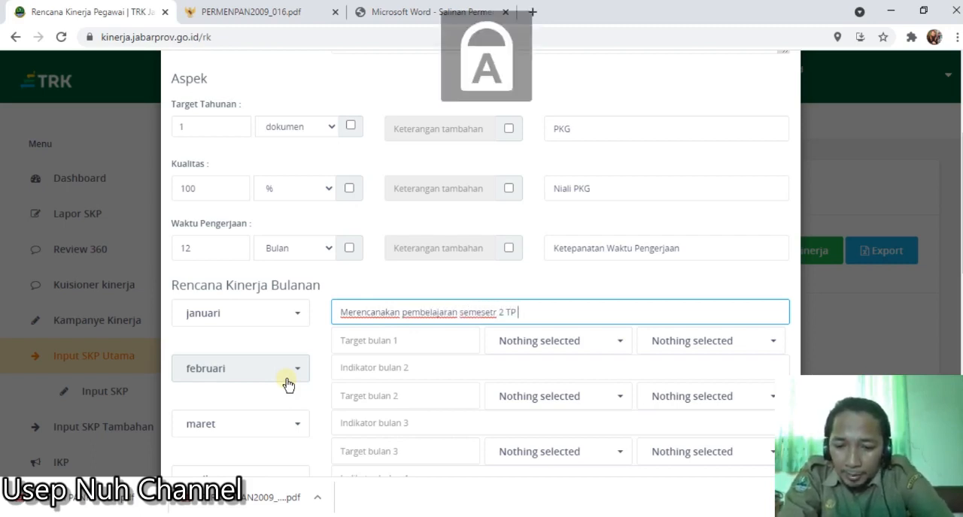
{"action": "type", "text": "2021"}
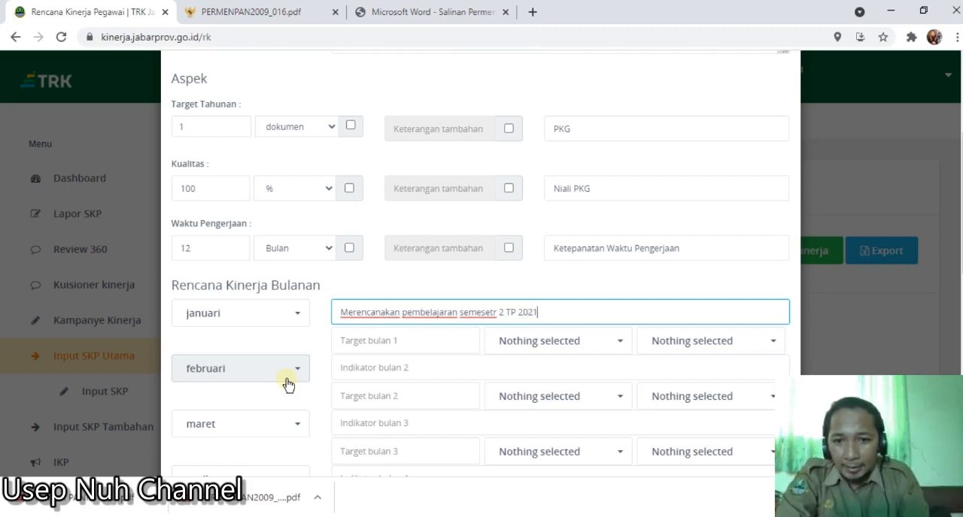
- Set the Januari target to 1 dokumen with a percentage of 100%
{"action": "left_click", "coordinate": [364, 343]}
{"action": "type", "text": "1"}
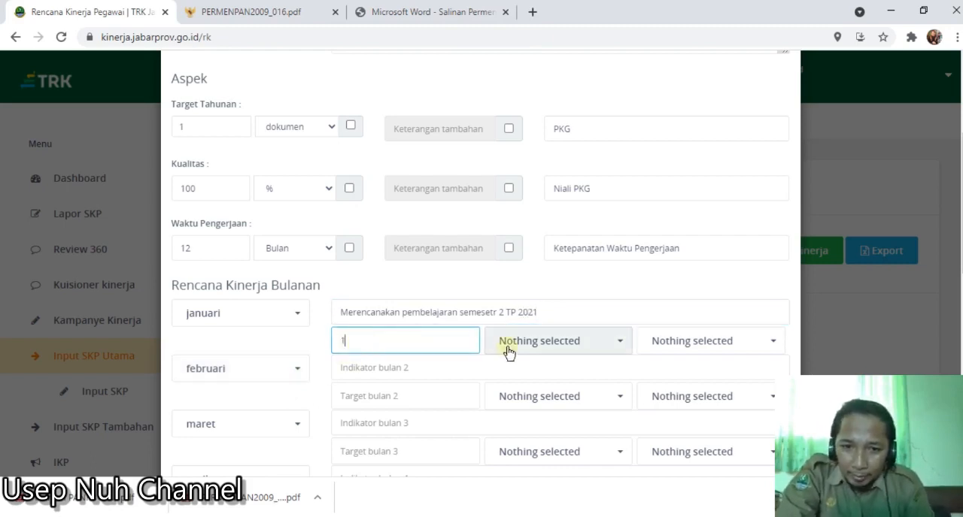
{"action": "left_click", "coordinate": [508, 349]}
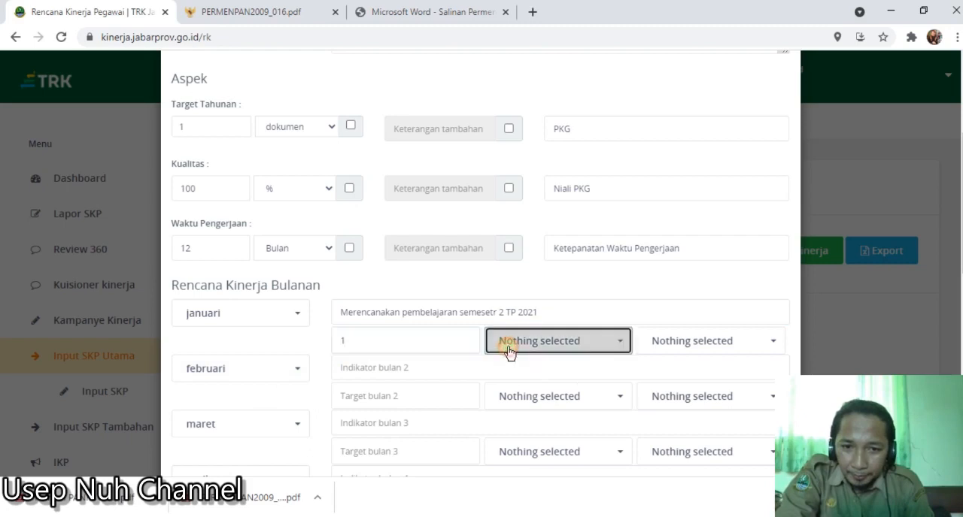
{"action": "left_click", "coordinate": [543, 71]}
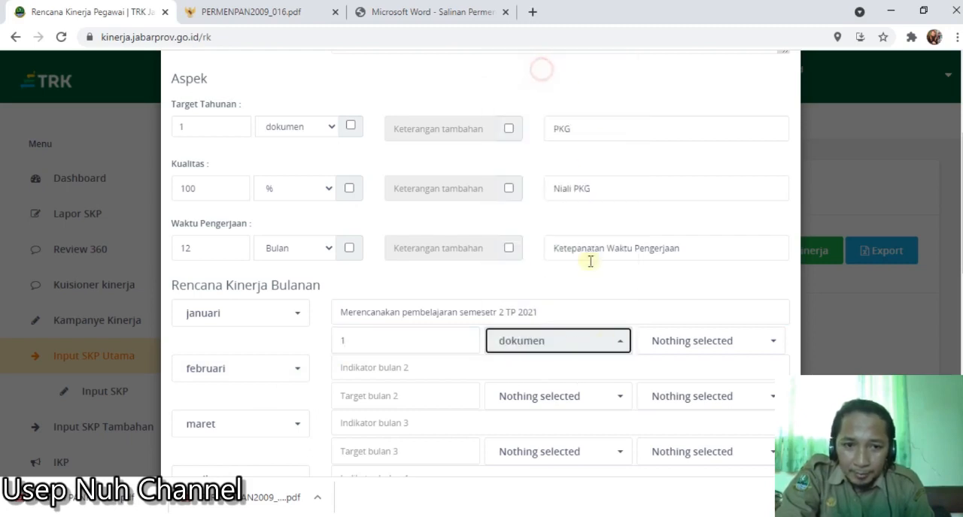
{"action": "left_click", "coordinate": [681, 348]}
{"action": "left_click", "coordinate": [666, 72]}
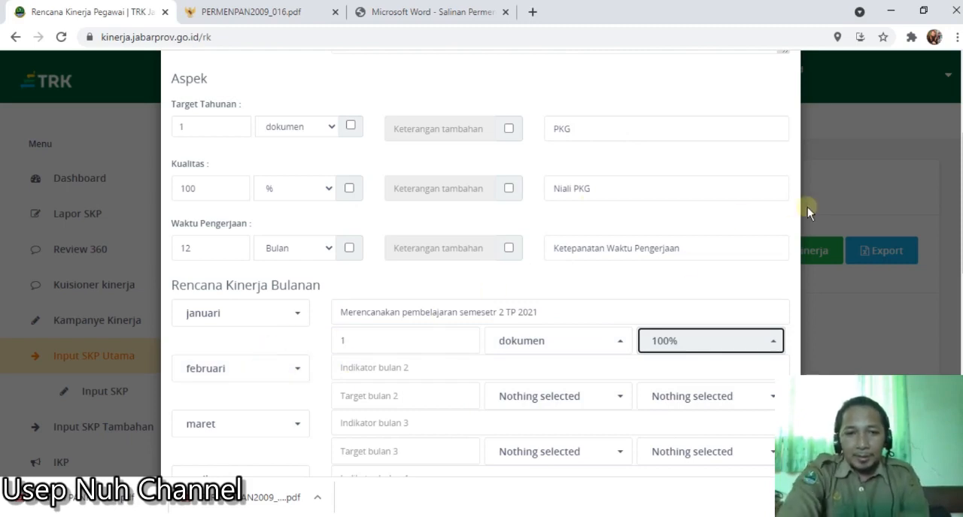
- Enter "Melaksanakan pembelajaran" as the indicator for Februari
{"action": "left_click", "coordinate": [374, 369]}
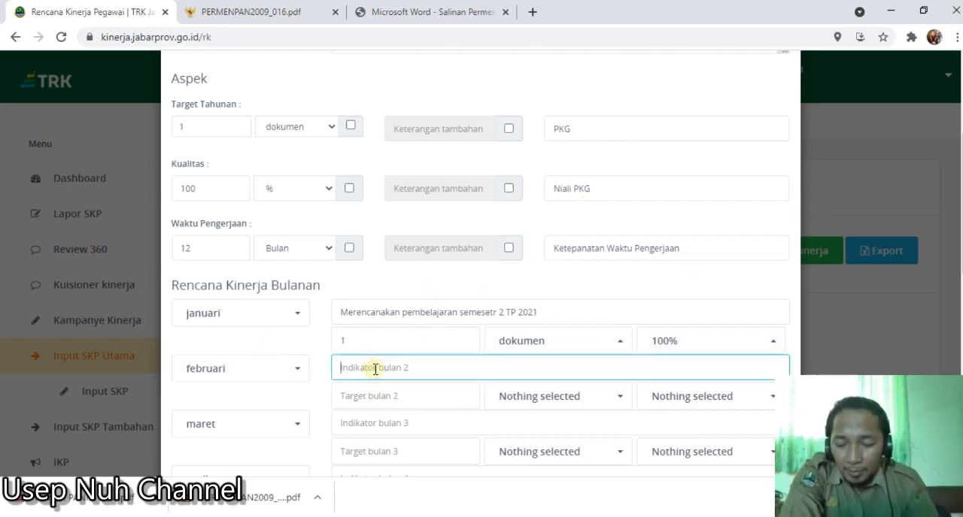
{"action": "key", "text": "Caps_Lock"}
{"action": "type", "text": "M"}
{"action": "key", "text": "Caps_Lock"}
{"action": "key", "text": "BackSpace"}
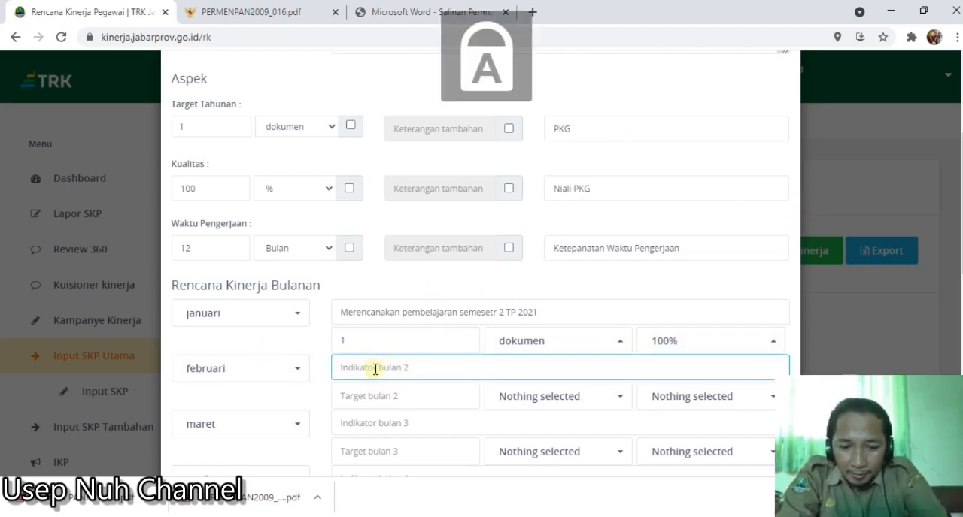
{"action": "key", "text": "Caps_Lock"}
{"action": "type", "text": "Melaks"}
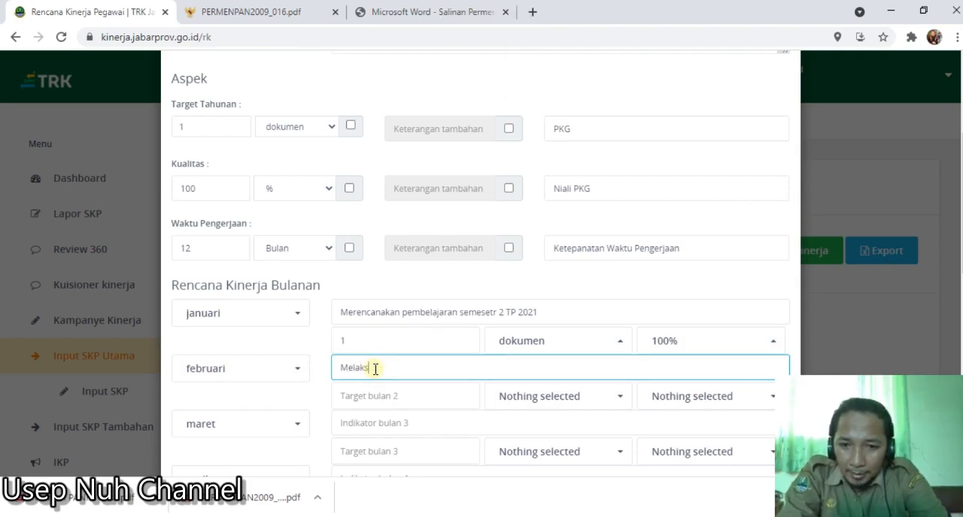
{"action": "type", "text": "anakan pembelajaran"}
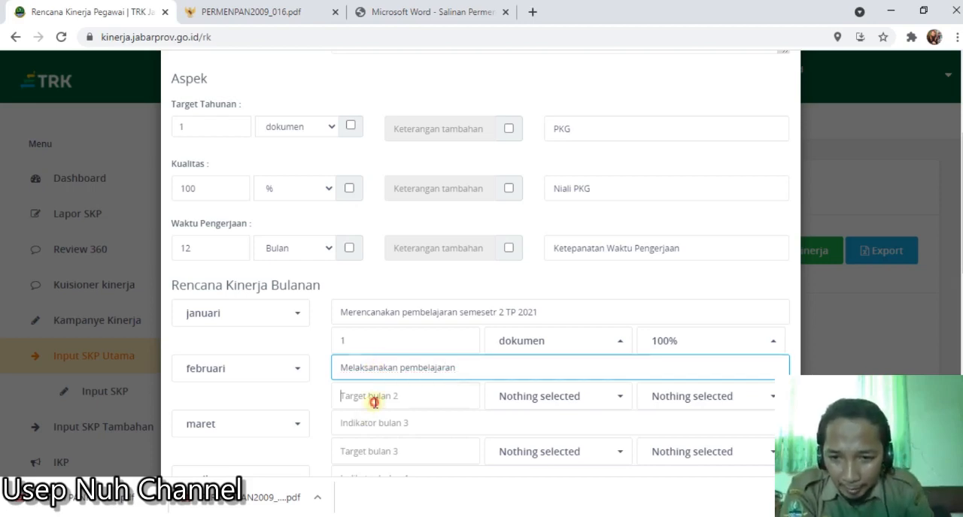
- Set the Februari target to 1 dokumen with a percentage of 100%
{"action": "left_click", "coordinate": [375, 402]}
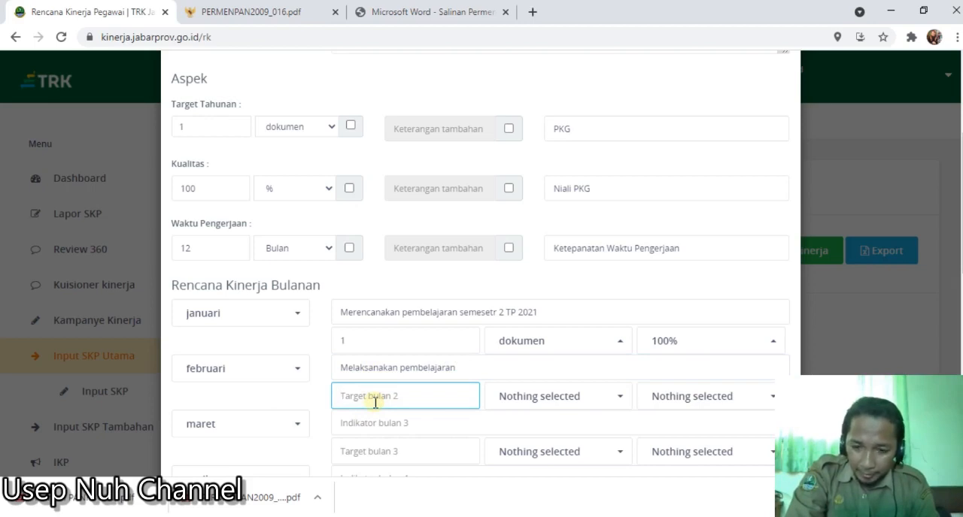
{"action": "type", "text": "1"}
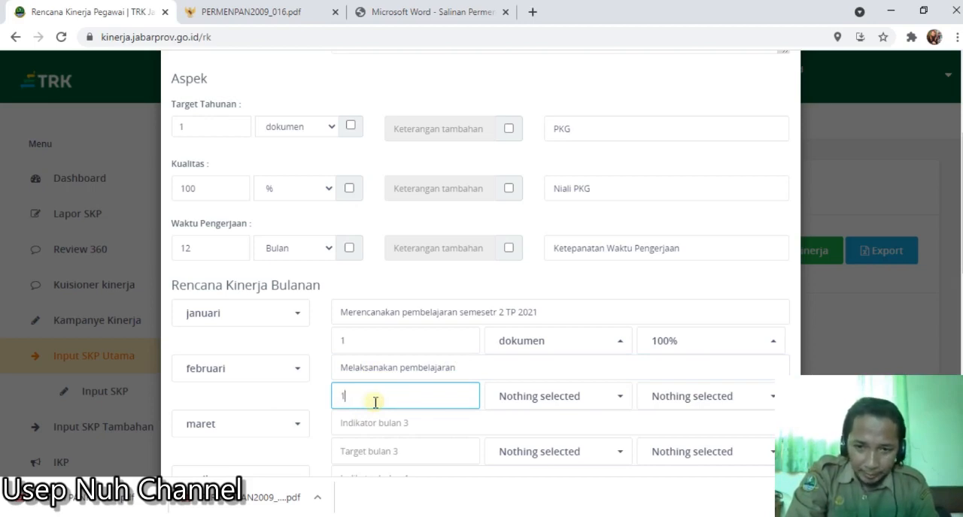
{"action": "left_click", "coordinate": [504, 398]}
{"action": "left_click", "coordinate": [543, 72]}
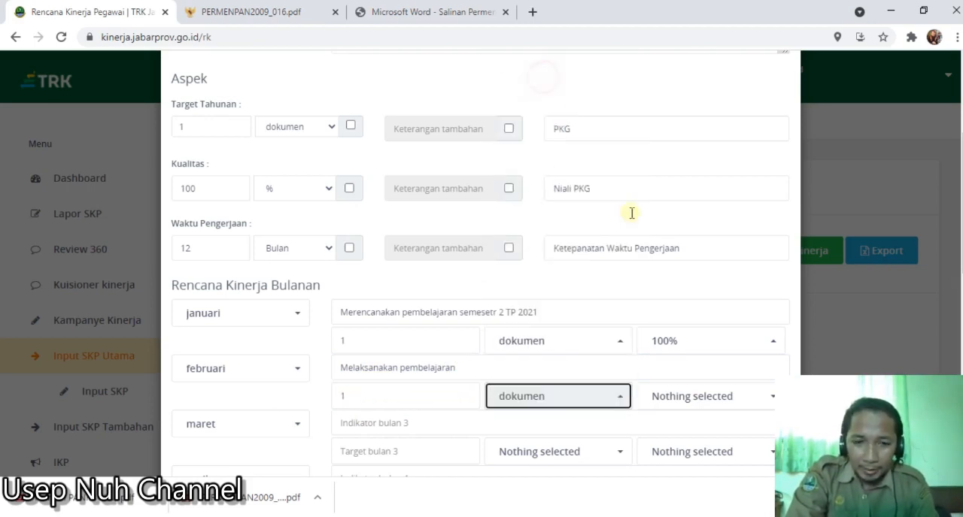
{"action": "left_click", "coordinate": [715, 410]}
{"action": "left_click", "coordinate": [681, 69]}
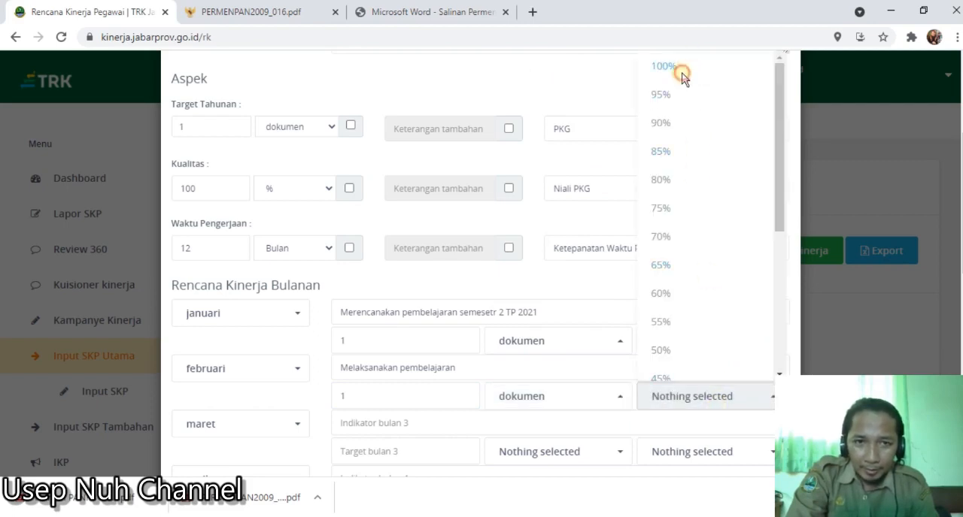
- Enter "Melaksanakan Penilaian" as the indicator for Maret
{"action": "scroll", "coordinate": [504, 378], "scroll_direction": "down", "scroll_amount": 1}
{"action": "left_click", "coordinate": [370, 359]}
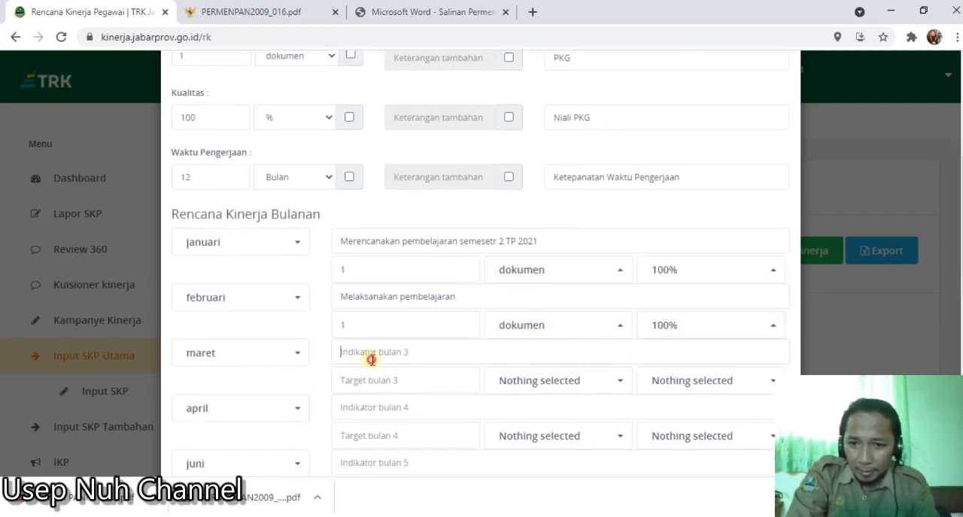
{"action": "key", "text": "Caps_Lock"}
{"action": "type", "text": "M"}
{"action": "key", "text": "Caps_Lock"}
{"action": "type", "text": "elak"}
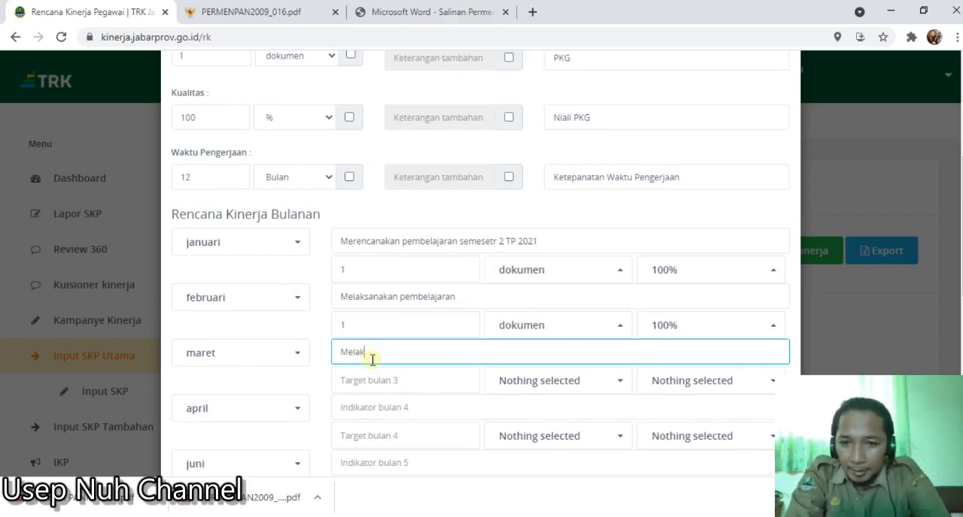
{"action": "type", "text": "sanakan"}
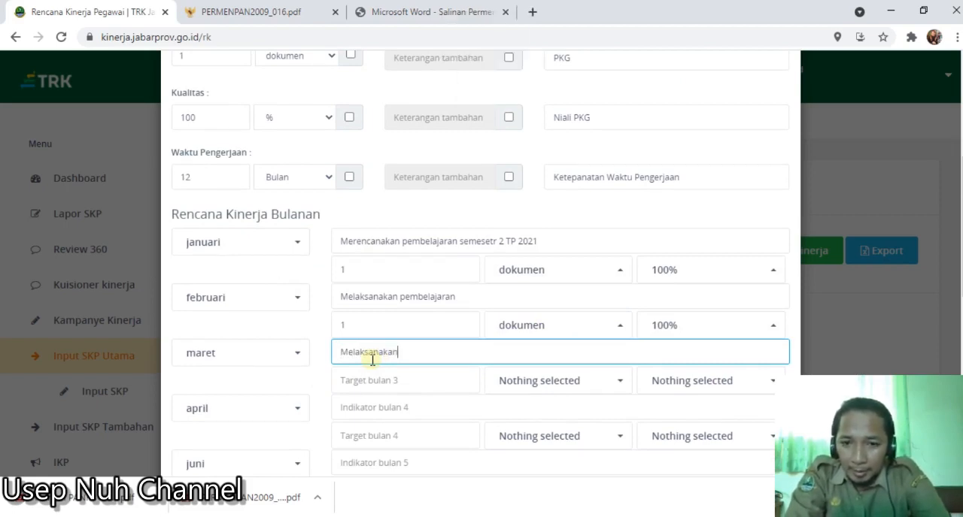
{"action": "key", "text": "Caps_Lock"}
{"action": "type", "text": "P"}
{"action": "key", "text": "Caps_Lock"}
{"action": "type", "text": "enilaian"}
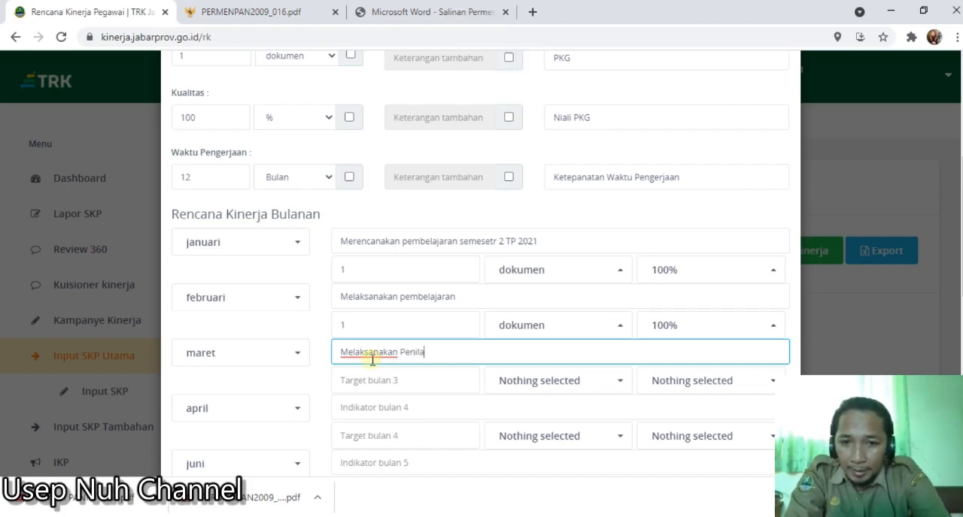
- Set the Maret target to 1 dokumen with a percentage of 100%
{"action": "left_click", "coordinate": [367, 382]}
{"action": "type", "text": "1"}
{"action": "left_click", "coordinate": [518, 382]}
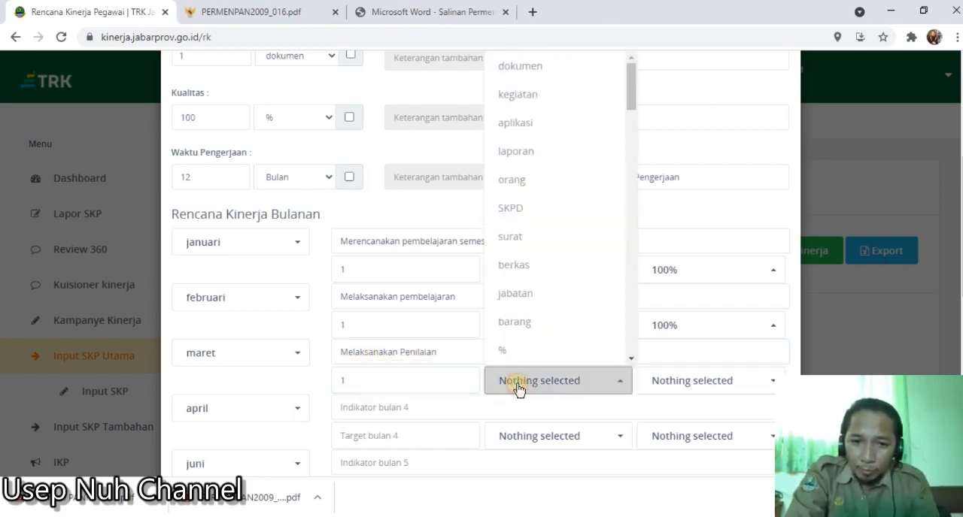
{"action": "left_click", "coordinate": [524, 71]}
{"action": "left_click", "coordinate": [694, 382]}
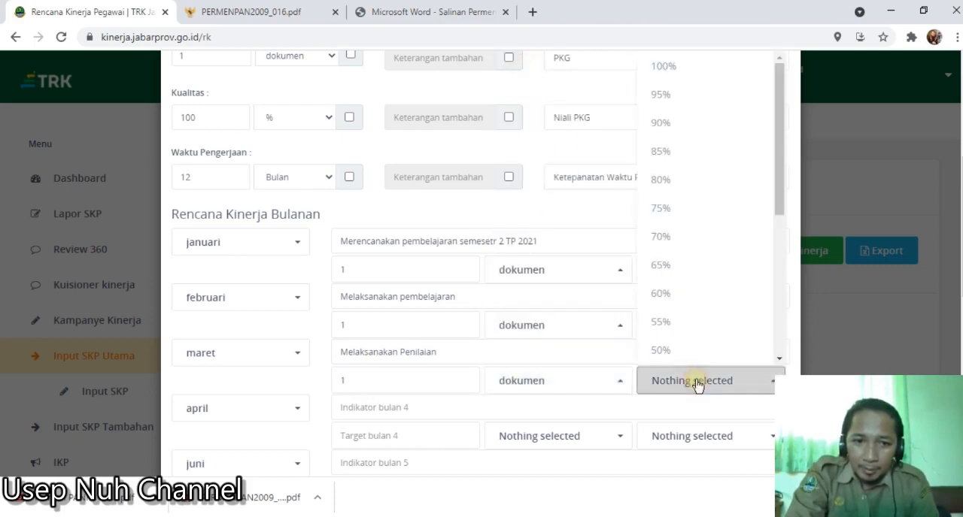
{"action": "left_click", "coordinate": [678, 66]}
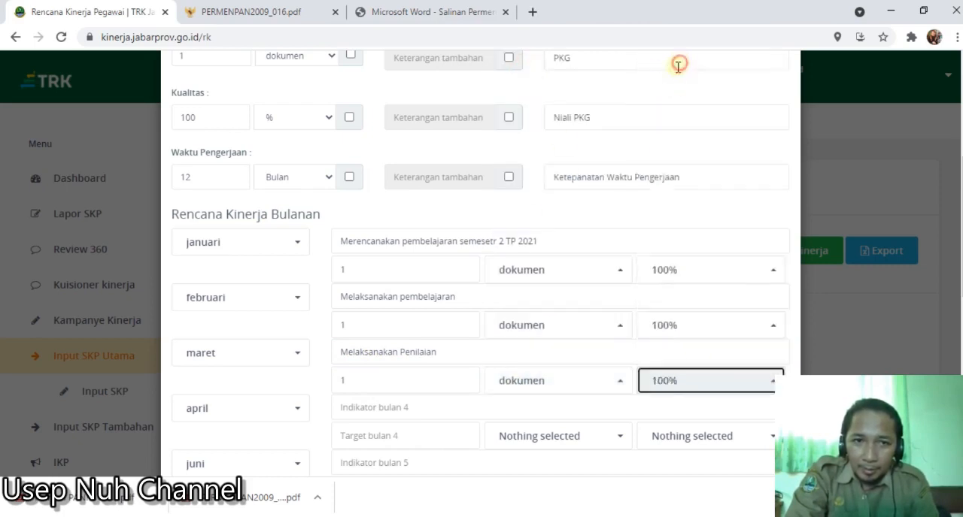
- Copy the Februari indicator "Melaksanakan pembelajaran" into the indicator for April
{"action": "left_click", "coordinate": [383, 413]}
{"action": "scroll", "coordinate": [388, 419], "scroll_direction": "down", "scroll_amount": 2}
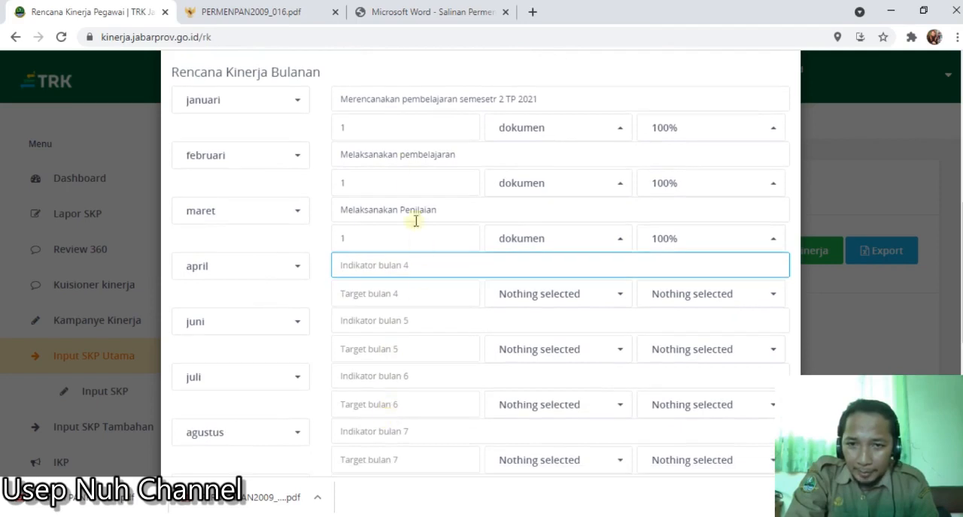
{"action": "left_click_drag", "start_coordinate": [342, 154], "coordinate": [467, 174]}
{"action": "key", "text": "ctrl+c"}
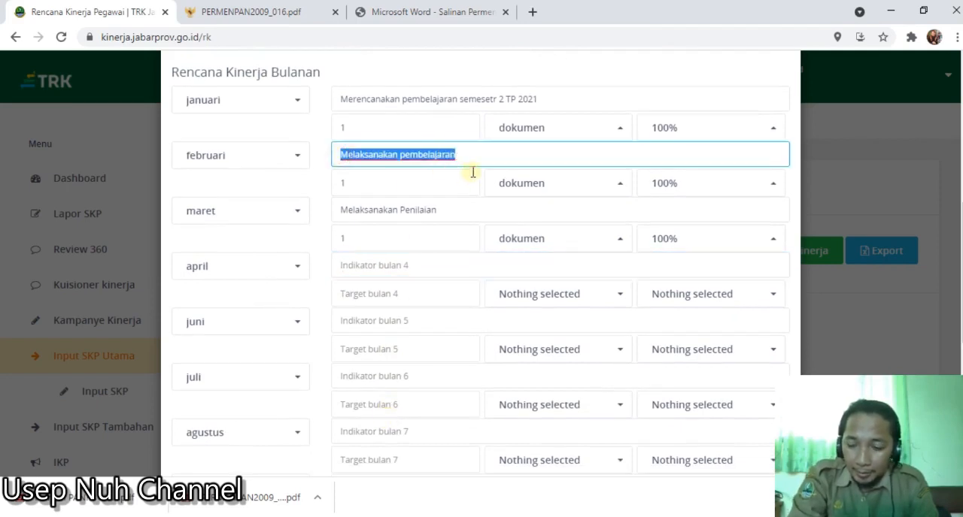
{"action": "left_click", "coordinate": [407, 272]}
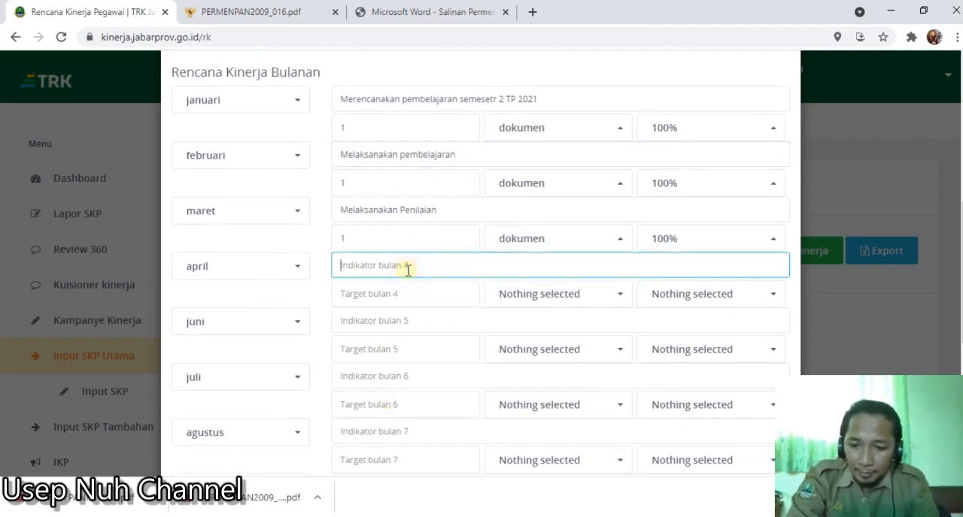
{"action": "key", "text": "ctrl+v"}
- Try an April target of 280 with Orang as the unit
{"action": "left_click", "coordinate": [414, 294]}
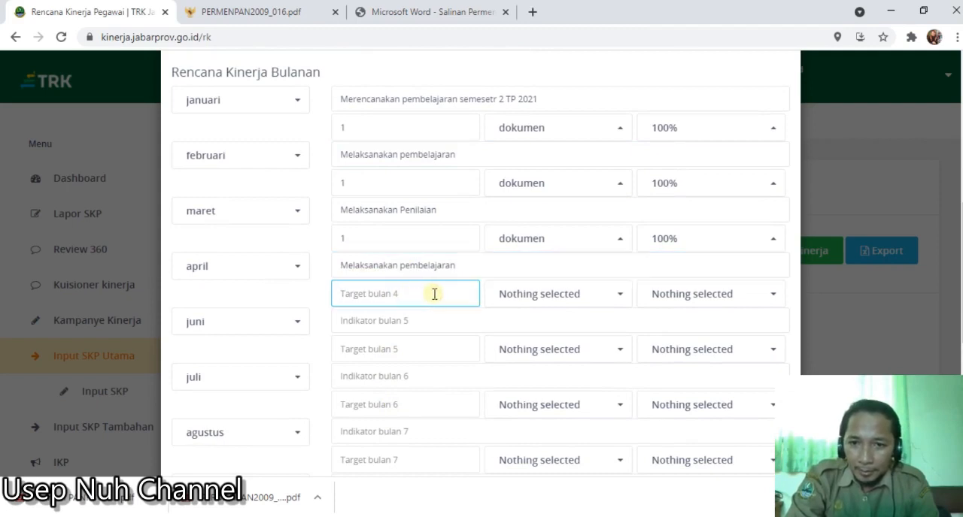
{"action": "type", "text": "1"}
{"action": "left_click", "coordinate": [550, 295]}
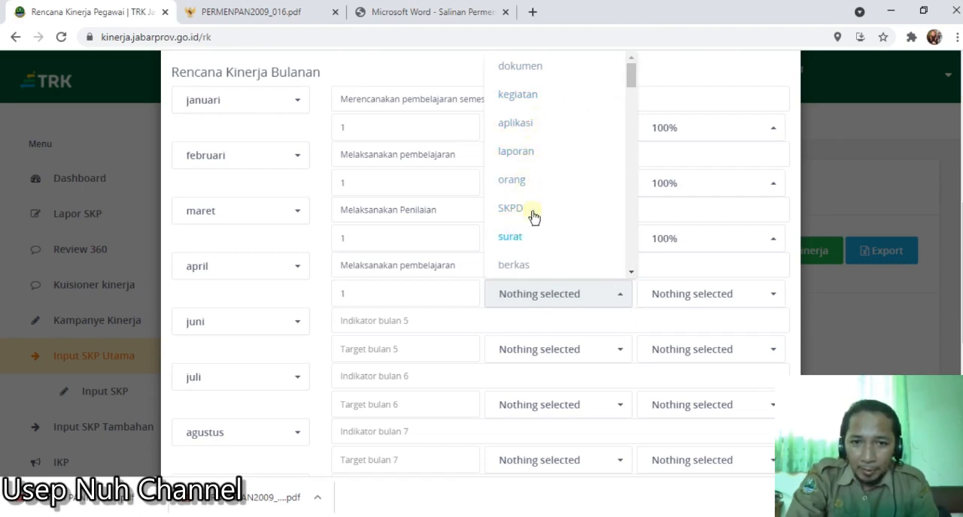
{"action": "left_click_drag", "start_coordinate": [632, 71], "coordinate": [632, 206]}
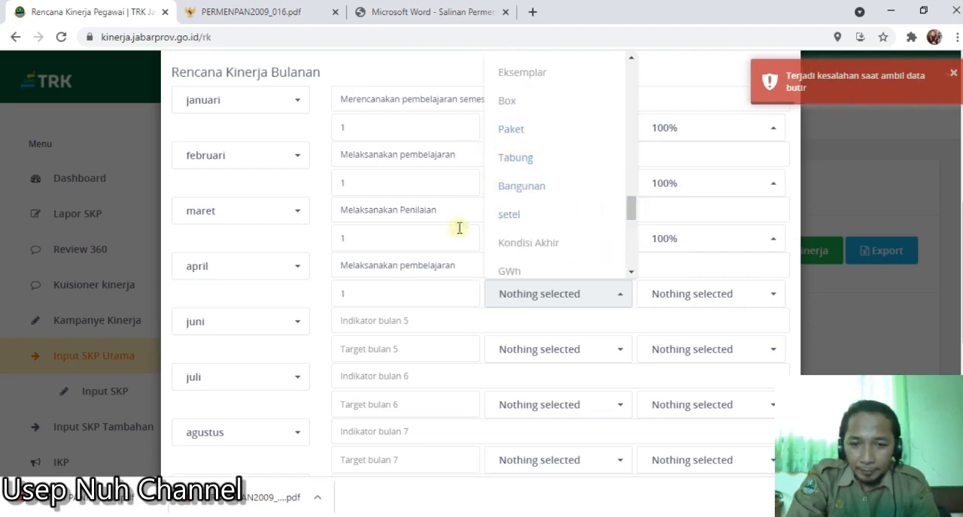
{"action": "left_click", "coordinate": [418, 64]}
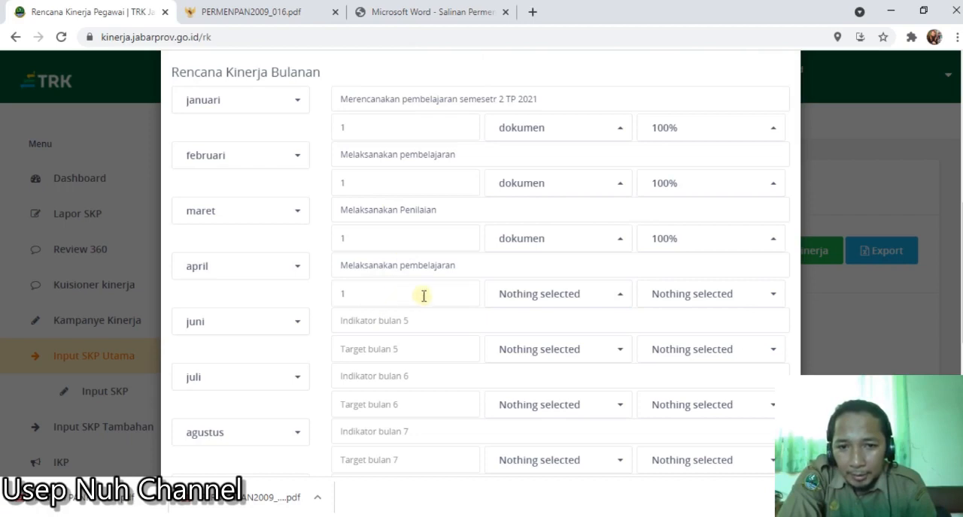
{"action": "left_click", "coordinate": [564, 307]}
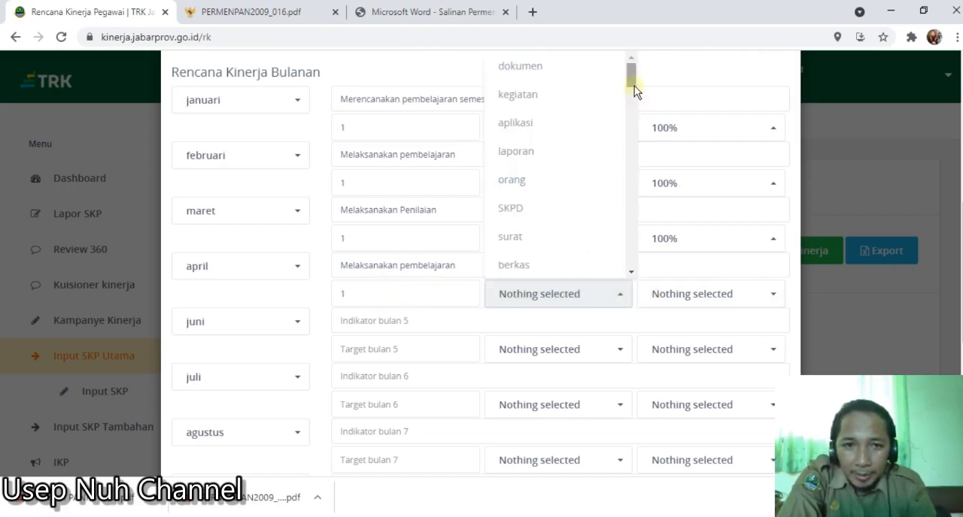
{"action": "left_click_drag", "start_coordinate": [631, 86], "coordinate": [640, 142]}
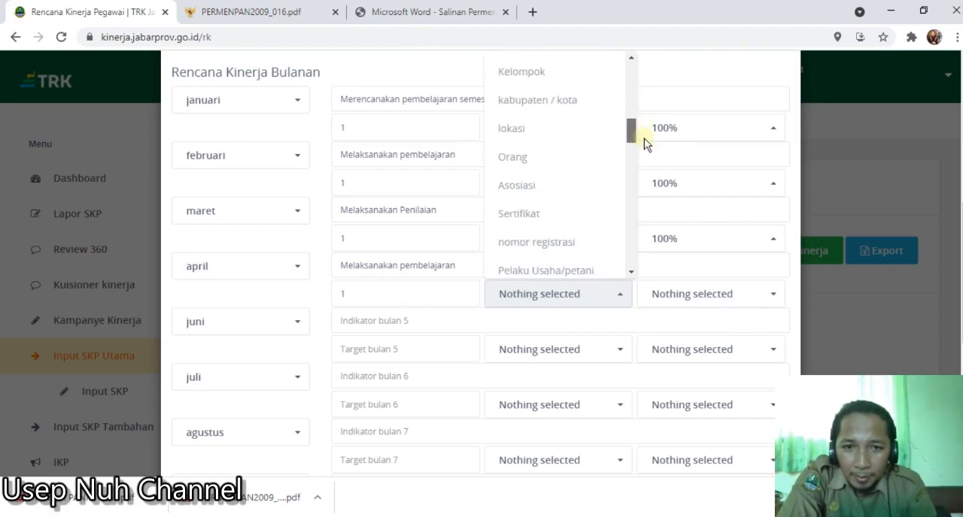
{"action": "left_click", "coordinate": [546, 160]}
{"action": "left_click", "coordinate": [350, 302]}
{"action": "left_click_drag", "start_coordinate": [351, 303], "coordinate": [337, 304]}
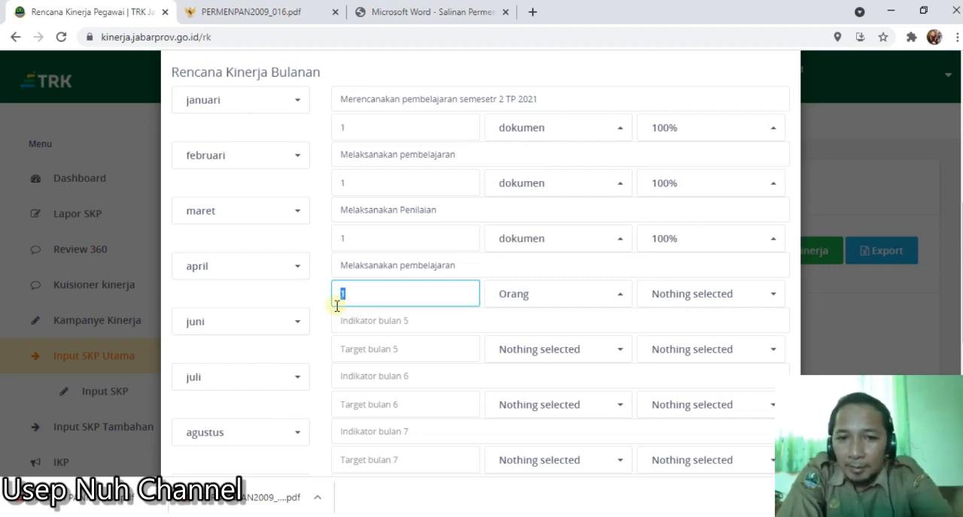
{"action": "type", "text": "280"}
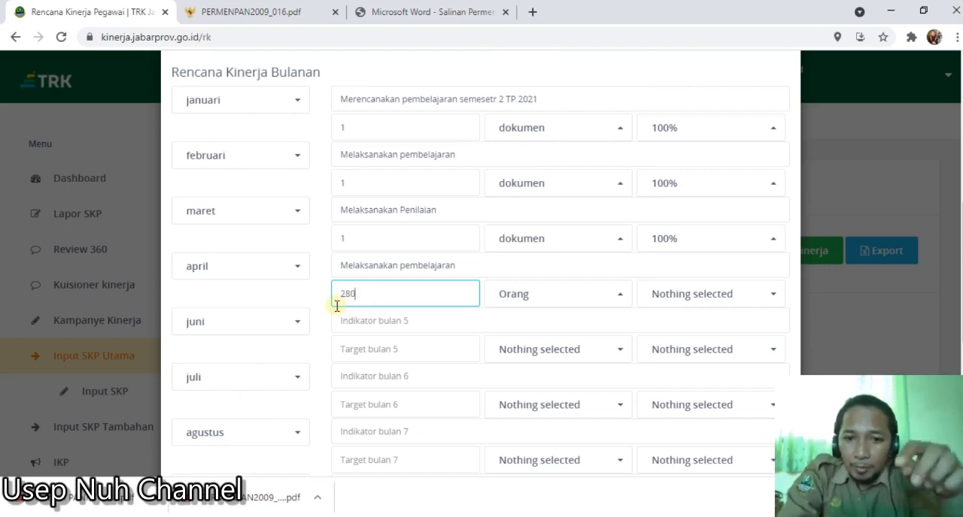
{"action": "left_click", "coordinate": [667, 303]}
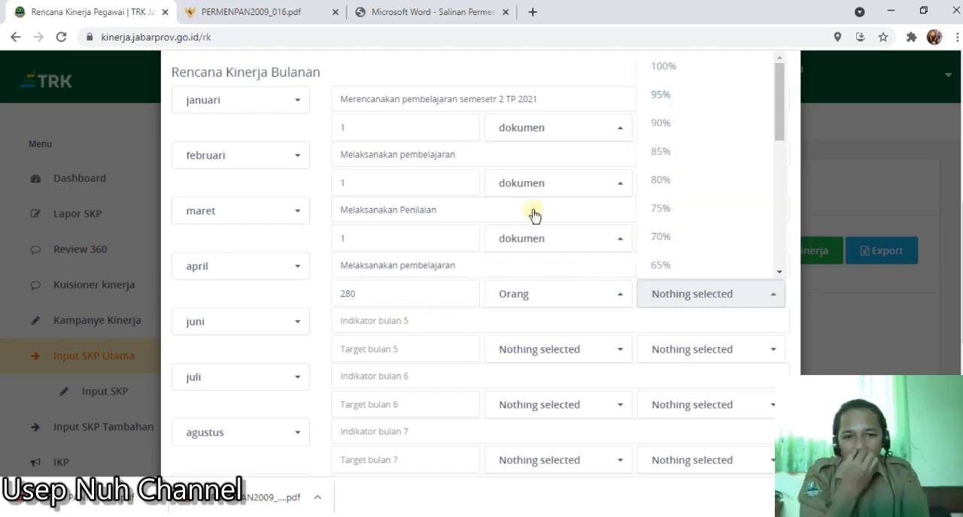
- Set the April target to 1 dokumen with a percentage of 100%
{"action": "left_click", "coordinate": [385, 299]}
{"action": "left_click_drag", "start_coordinate": [385, 300], "coordinate": [338, 304]}
{"action": "type", "text": "1"}
{"action": "left_click", "coordinate": [569, 304]}
{"action": "left_click_drag", "start_coordinate": [631, 132], "coordinate": [631, 74]}
{"action": "left_click", "coordinate": [556, 74]}
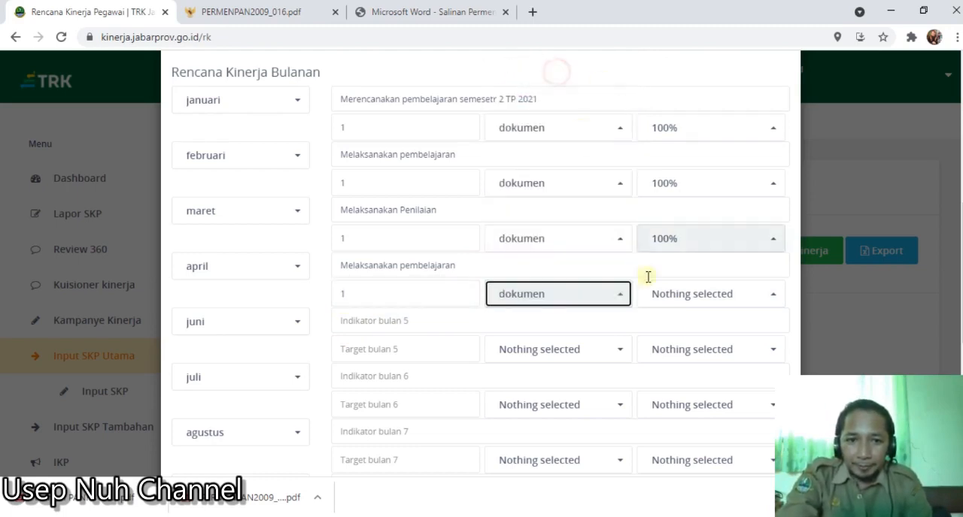
{"action": "left_click", "coordinate": [679, 300]}
{"action": "left_click", "coordinate": [667, 66]}
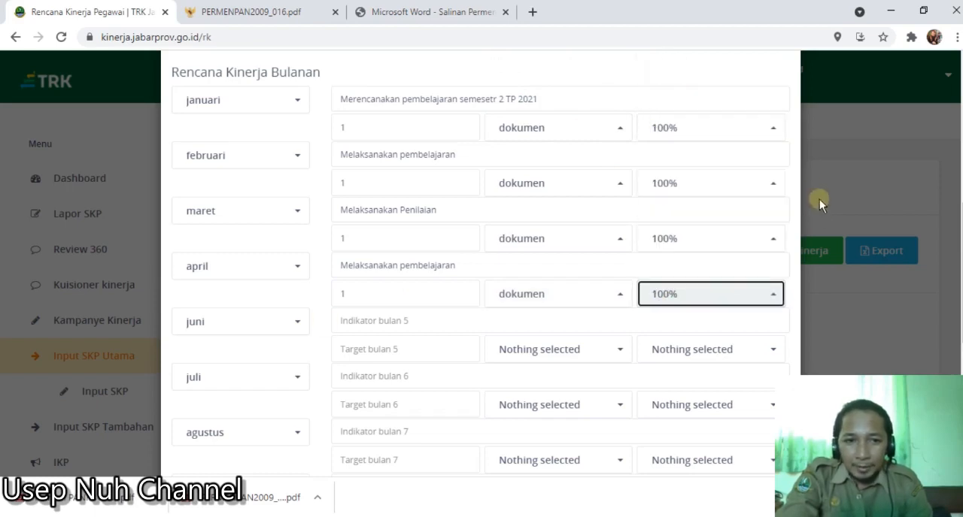
- Try to submit the Rencana Kinerja form with the months from Juni onward left blank, and dismiss the notification
{"action": "scroll", "coordinate": [950, 328], "scroll_direction": "down", "scroll_amount": 3}
{"action": "scroll", "coordinate": [950, 328], "scroll_direction": "down", "scroll_amount": 2}
{"action": "left_click", "coordinate": [745, 430]}
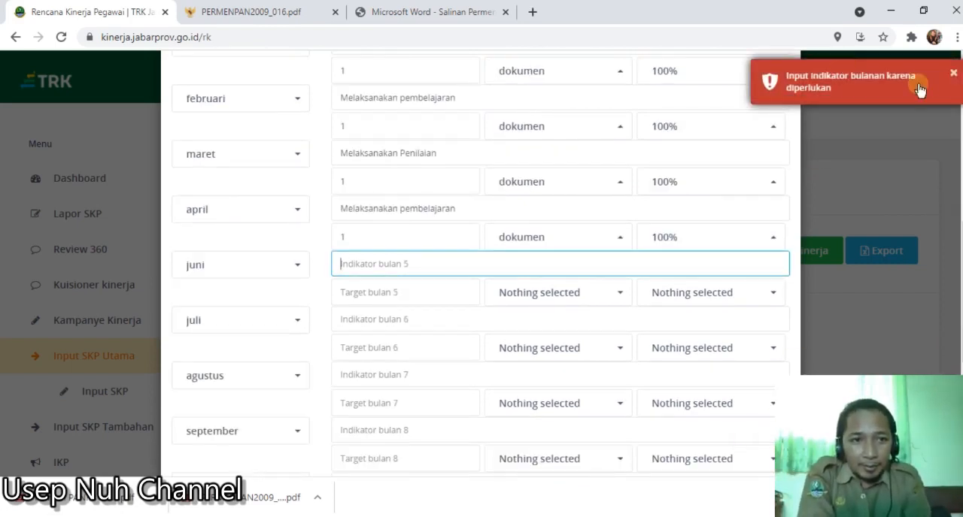
{"action": "left_click", "coordinate": [953, 74]}
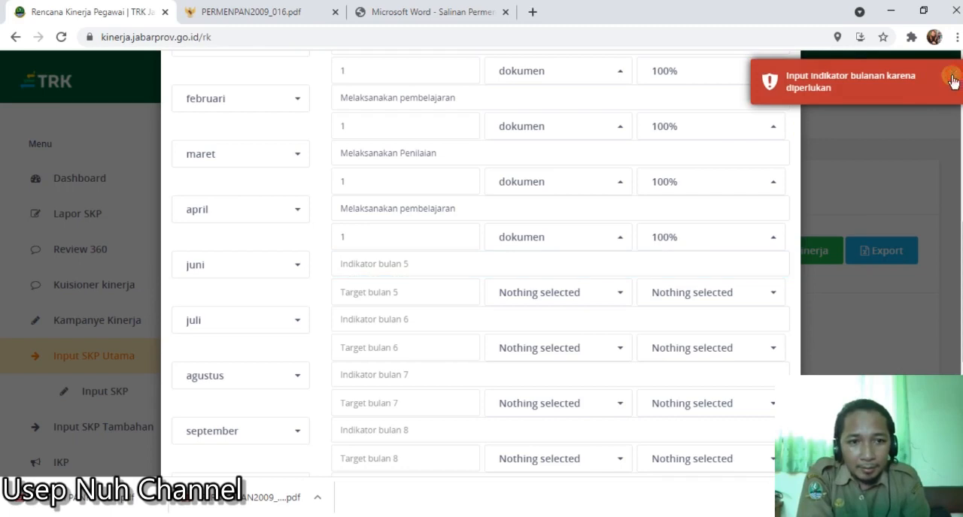
- Copy the Maret indicator "Melaksanakan Penilaian" into the indicator for Juni
{"action": "left_click", "coordinate": [406, 267]}
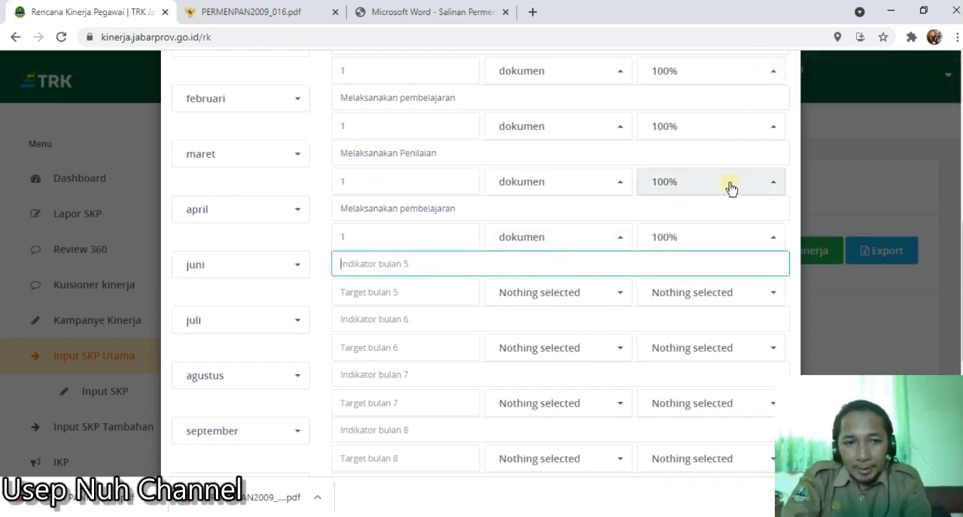
{"action": "scroll", "coordinate": [956, 226], "scroll_direction": "up", "scroll_amount": 1}
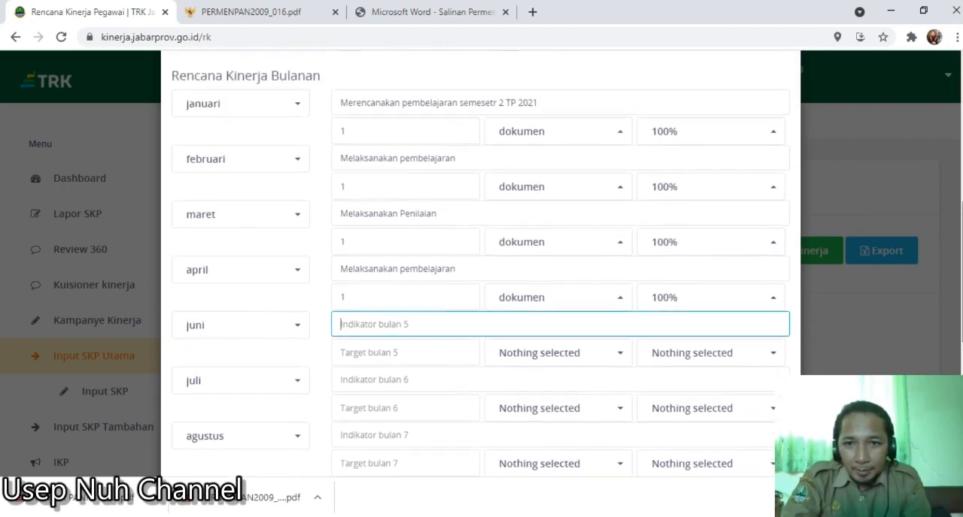
{"action": "left_click_drag", "start_coordinate": [343, 229], "coordinate": [449, 232]}
{"action": "key", "text": "ctrl+c"}
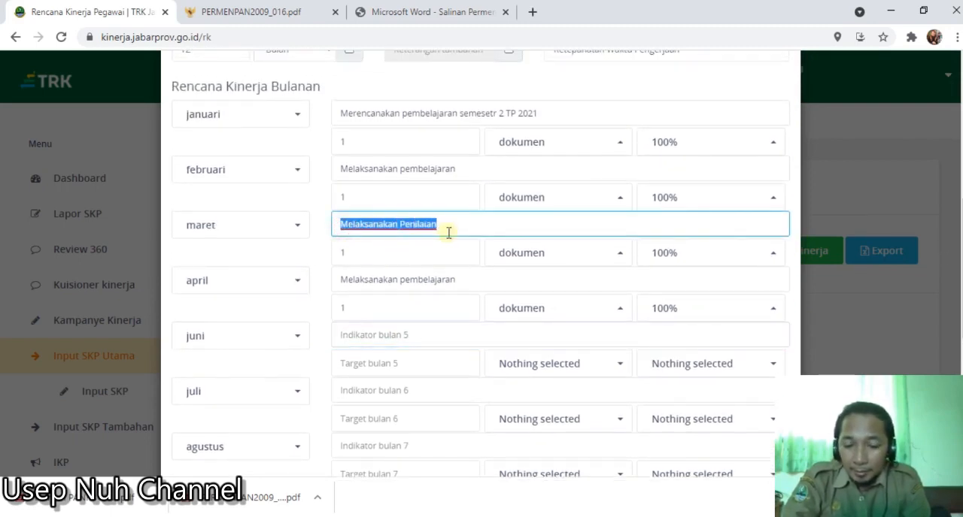
{"action": "left_click", "coordinate": [394, 333]}
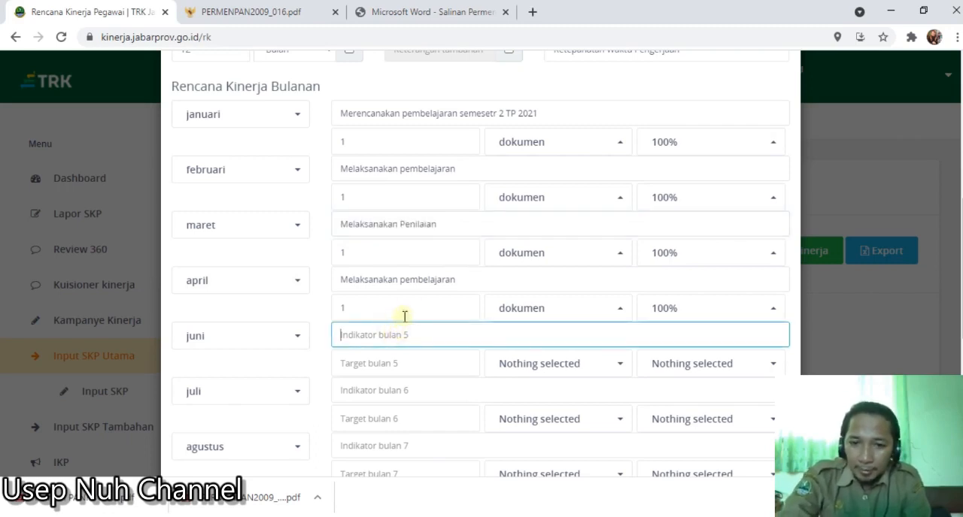
{"action": "key", "text": "ctrl+v"}
- Set the Juni target to 1 dokumen with a percentage of 100%
{"action": "left_click", "coordinate": [432, 365]}
{"action": "type", "text": "1"}
{"action": "left_click", "coordinate": [507, 363]}
{"action": "left_click", "coordinate": [526, 69]}
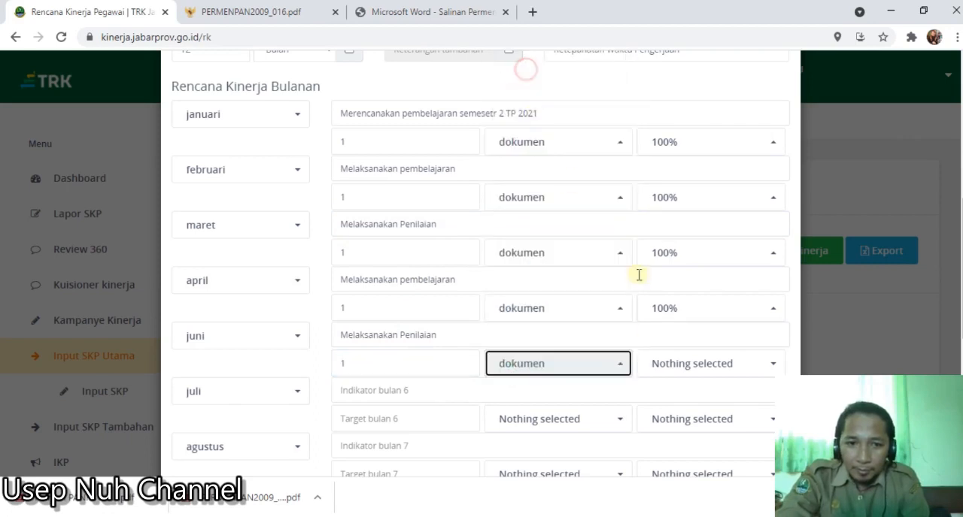
{"action": "left_click", "coordinate": [679, 363]}
{"action": "left_click", "coordinate": [662, 69]}
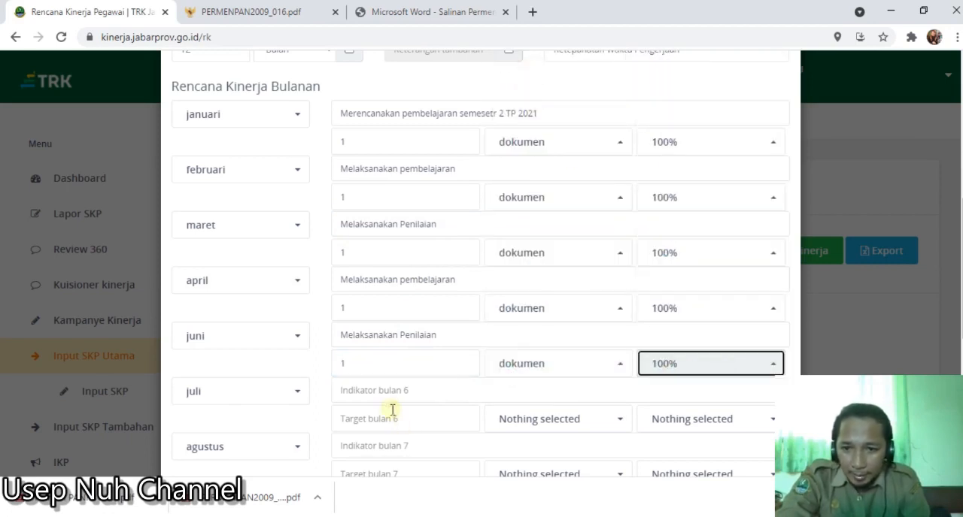
- Enter "Evaluasi pembelajara" as the indicator for Juli
{"action": "left_click", "coordinate": [396, 391]}
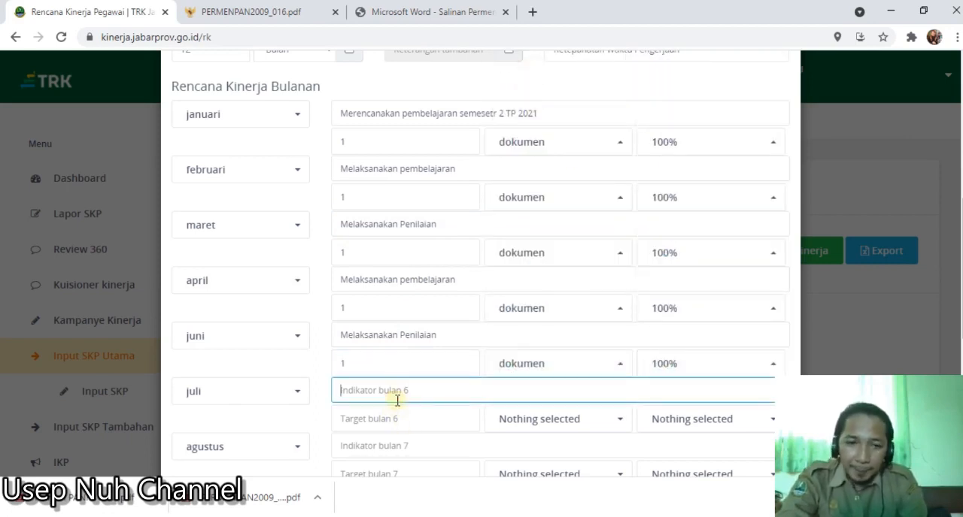
{"action": "key", "text": "Caps_Lock"}
{"action": "type", "text": "E"}
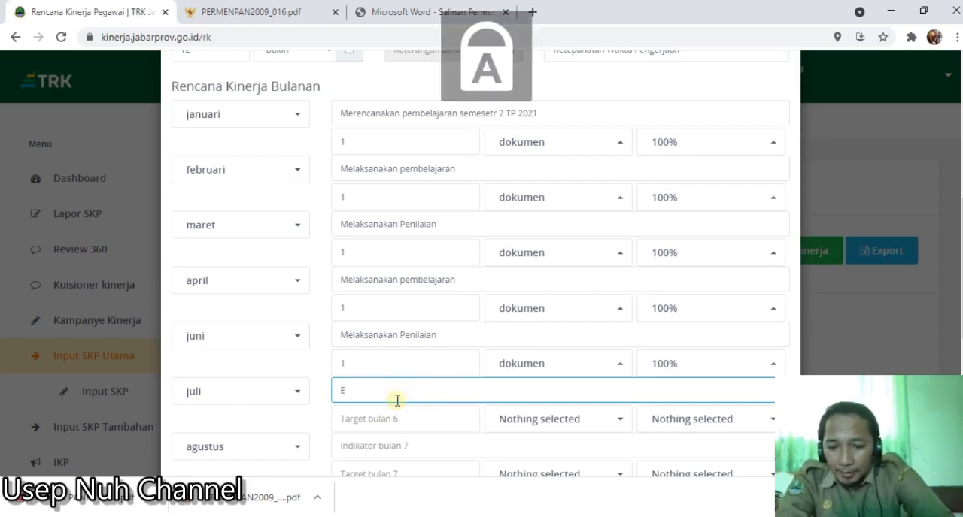
{"action": "key", "text": "Caps_Lock"}
{"action": "type", "text": "valuasi pembelajara"}
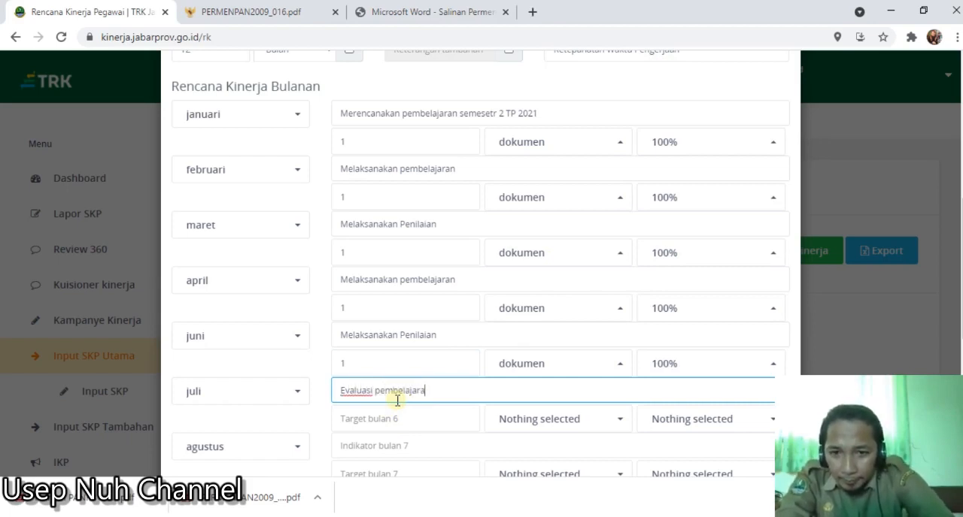
- Replace the Juni indicator with "Melaksanakan pembelajaran" copied from April
{"action": "left_click_drag", "start_coordinate": [461, 280], "coordinate": [336, 280]}
{"action": "key", "text": "ctrl+c"}
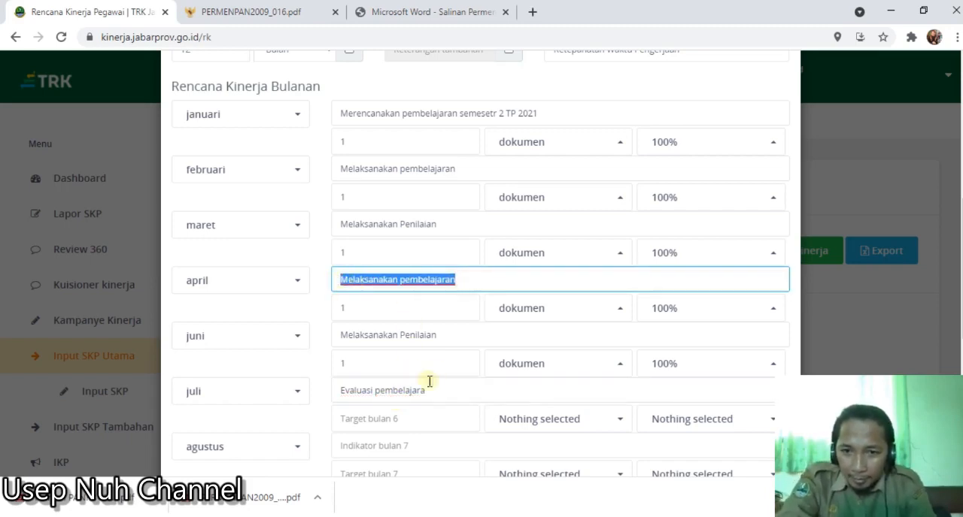
{"action": "left_click_drag", "start_coordinate": [451, 337], "coordinate": [336, 340]}
{"action": "key", "text": "ctrl+v"}
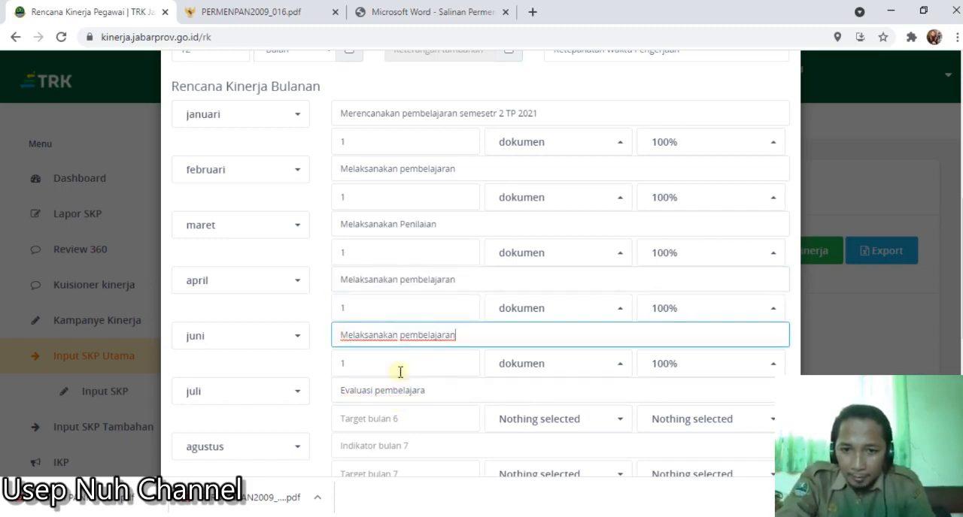
- Complete the Juli indicator as "Evaluasi pembelajaran" and set its target to 1 dokumen with a percentage of 100%
{"action": "left_click", "coordinate": [442, 397]}
{"action": "type", "text": "n"}
{"action": "left_click", "coordinate": [414, 418]}
{"action": "type", "text": "1"}
{"action": "left_click", "coordinate": [525, 414]}
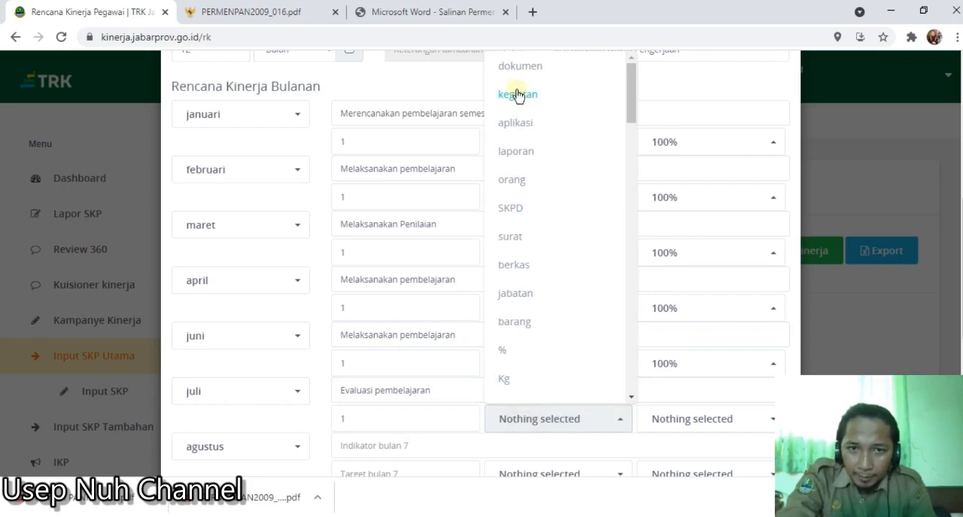
{"action": "left_click", "coordinate": [556, 70]}
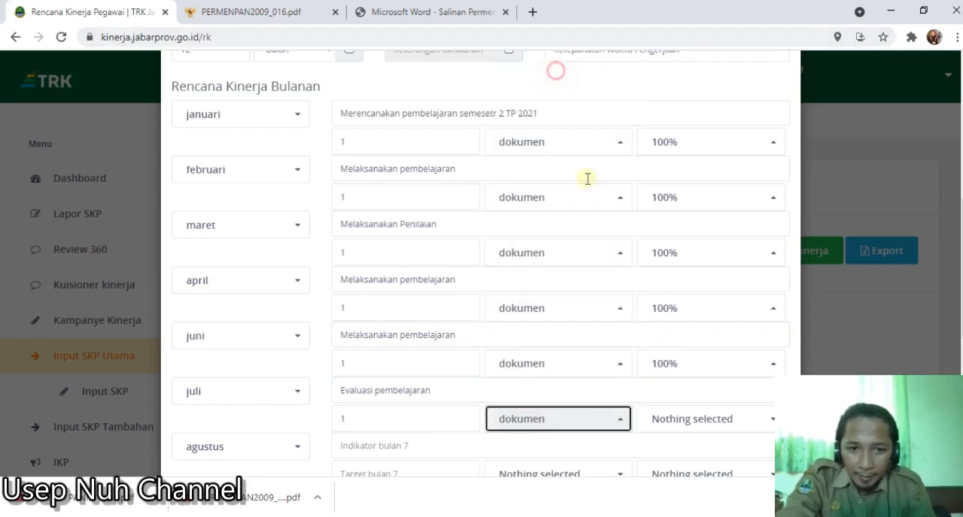
{"action": "left_click", "coordinate": [710, 419]}
{"action": "left_click", "coordinate": [707, 75]}
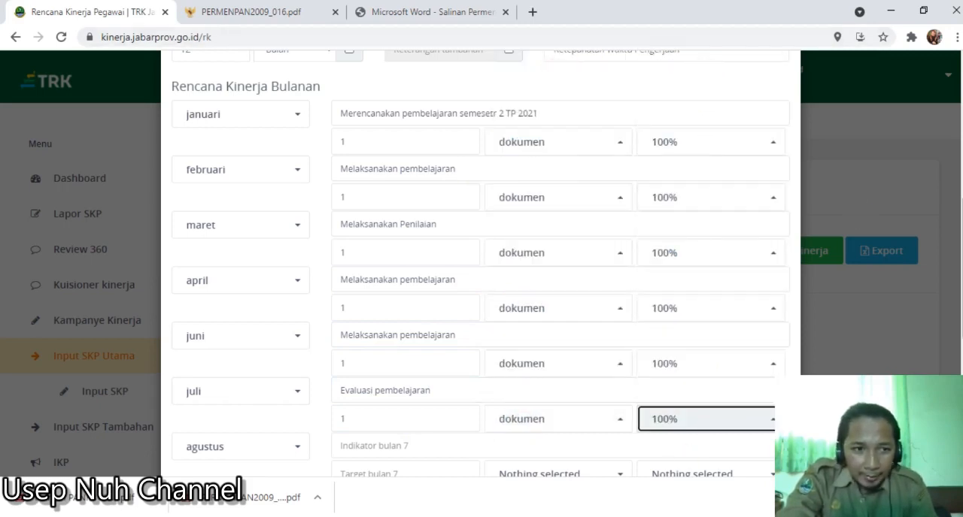
- Copy the Januari indicator "Merencanakan pembelajaran semesetr 2 TP 2021" into the indicator for Agustus
{"action": "scroll", "coordinate": [481, 263], "scroll_direction": "down", "scroll_amount": 3}
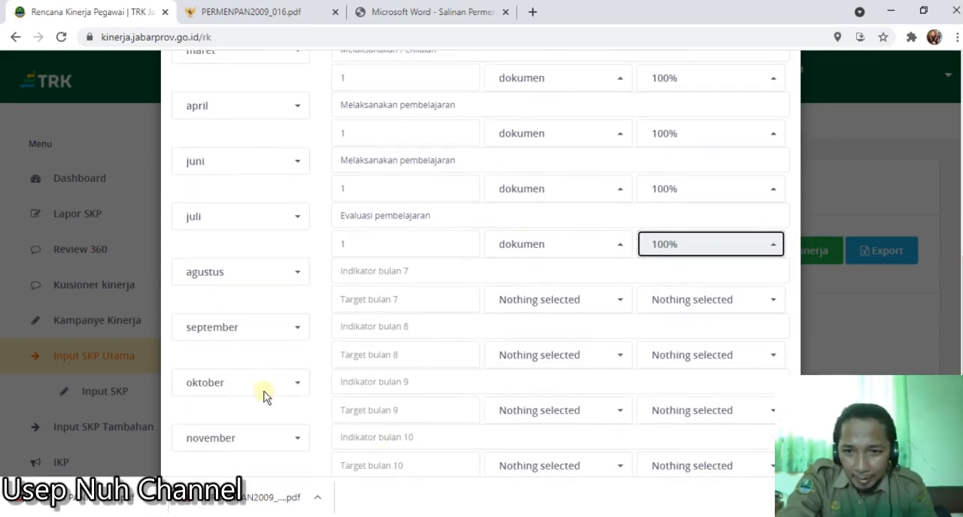
{"action": "left_click", "coordinate": [375, 279]}
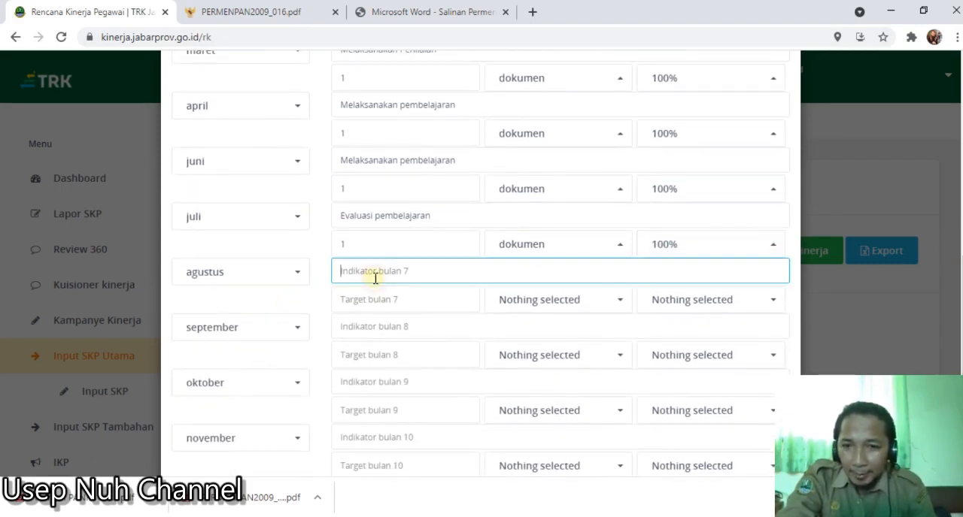
{"action": "scroll", "coordinate": [451, 262], "scroll_direction": "up", "scroll_amount": 3}
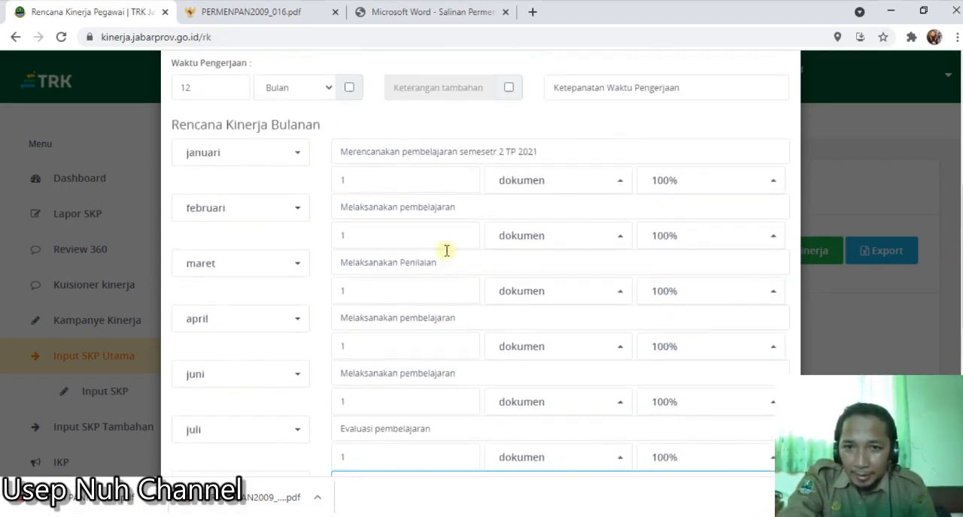
{"action": "left_click_drag", "start_coordinate": [357, 151], "coordinate": [558, 146]}
{"action": "left_click_drag", "start_coordinate": [342, 152], "coordinate": [563, 151]}
{"action": "key", "text": "ctrl+c"}
{"action": "scroll", "coordinate": [489, 233], "scroll_direction": "down", "scroll_amount": 5}
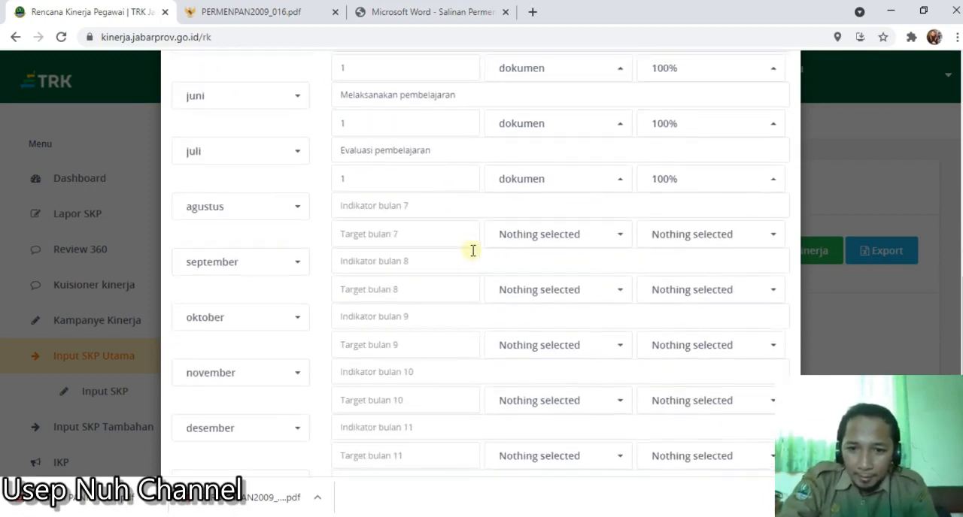
{"action": "scroll", "coordinate": [472, 251], "scroll_direction": "up", "scroll_amount": 2}
{"action": "left_click", "coordinate": [386, 211]}
{"action": "key", "text": "ctrl+v"}
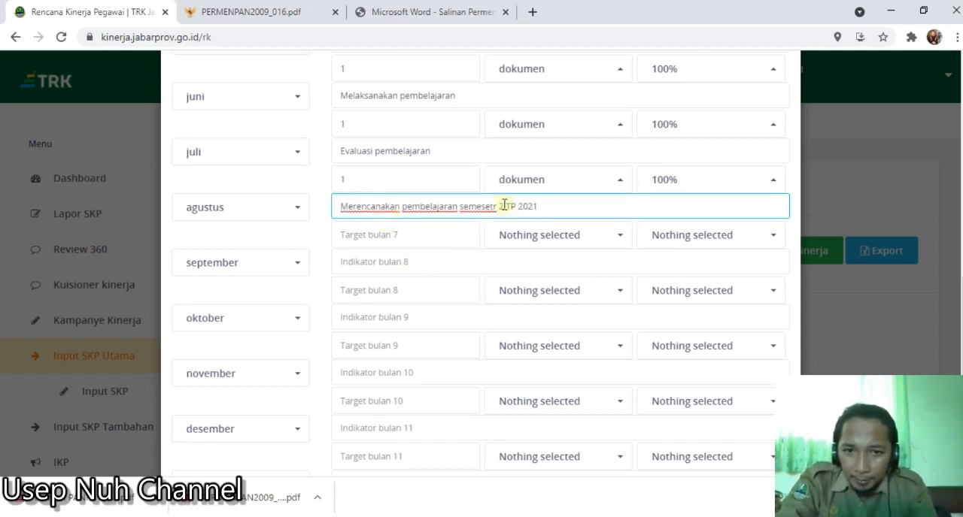
- Change the semester in the Agustus indicator to 1 and extend its school year to 2021/2022
{"action": "type", "text": "1"}
{"action": "left_click", "coordinate": [549, 208]}
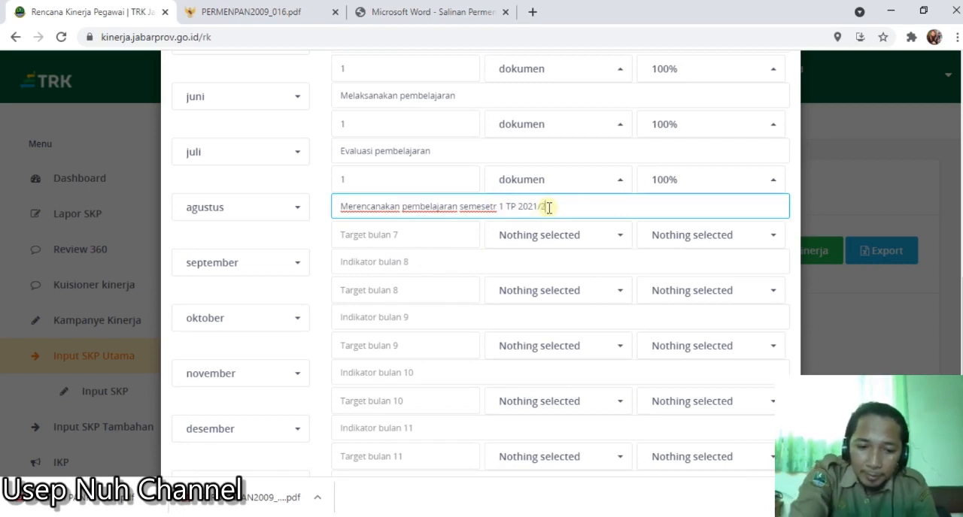
{"action": "type", "text": "/2022"}
- Change the school year in the Januari indicator to 2020/2021
{"action": "scroll", "coordinate": [548, 203], "scroll_direction": "up", "scroll_amount": 5}
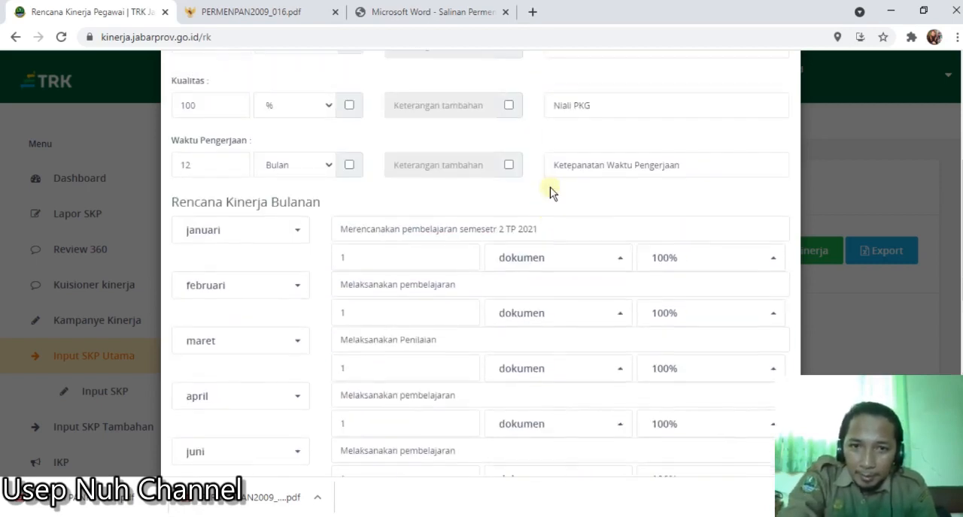
{"action": "scroll", "coordinate": [518, 233], "scroll_direction": "down", "scroll_amount": 1}
{"action": "left_click", "coordinate": [540, 233]}
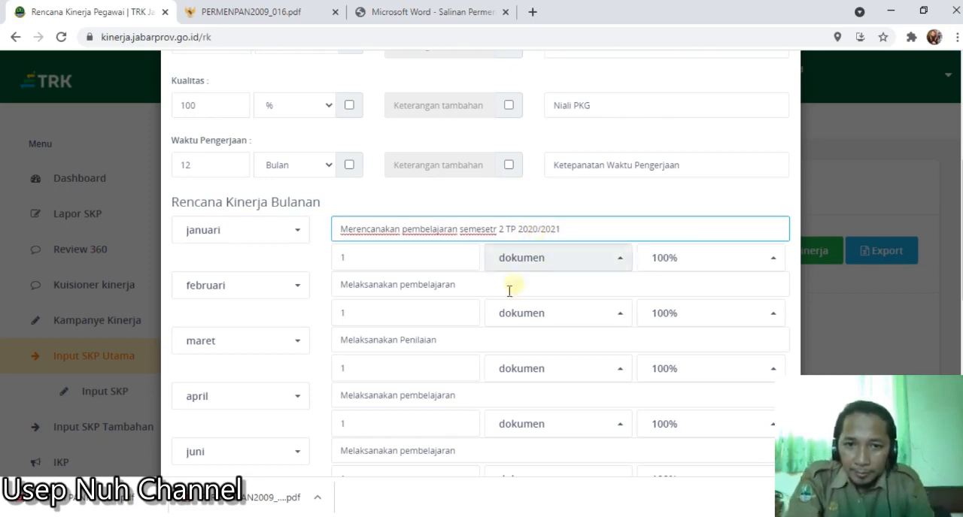
- Set the Agustus target to 1 dokumen with a percentage of 100%
{"action": "scroll", "coordinate": [473, 351], "scroll_direction": "down", "scroll_amount": 4}
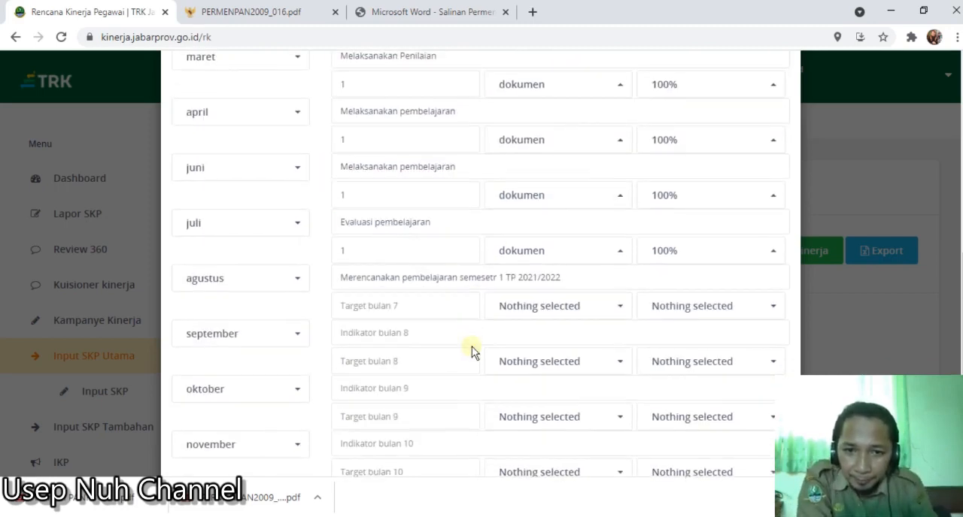
{"action": "left_click", "coordinate": [398, 308]}
{"action": "type", "text": "1"}
{"action": "left_click", "coordinate": [554, 304]}
{"action": "left_click", "coordinate": [545, 71]}
{"action": "left_click", "coordinate": [666, 306]}
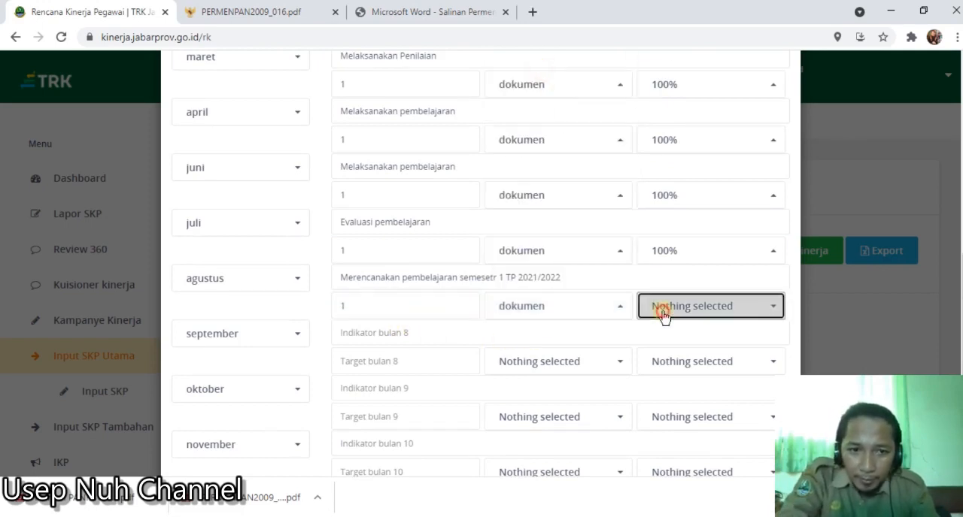
{"action": "left_click", "coordinate": [679, 80]}
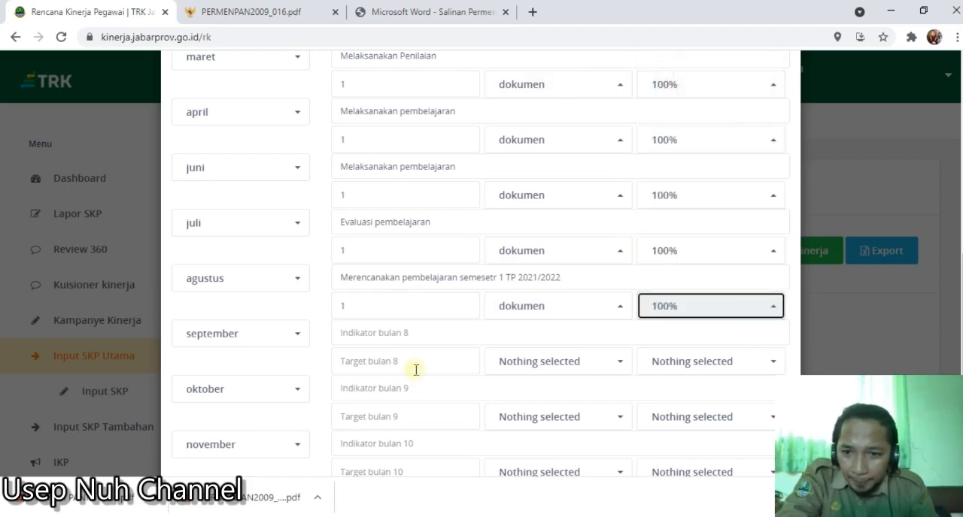
- Copy the Juni indicator "Melaksanakan pembelajaran" into the indicators for September and November
{"action": "left_click", "coordinate": [416, 368]}
{"action": "left_click", "coordinate": [415, 334]}
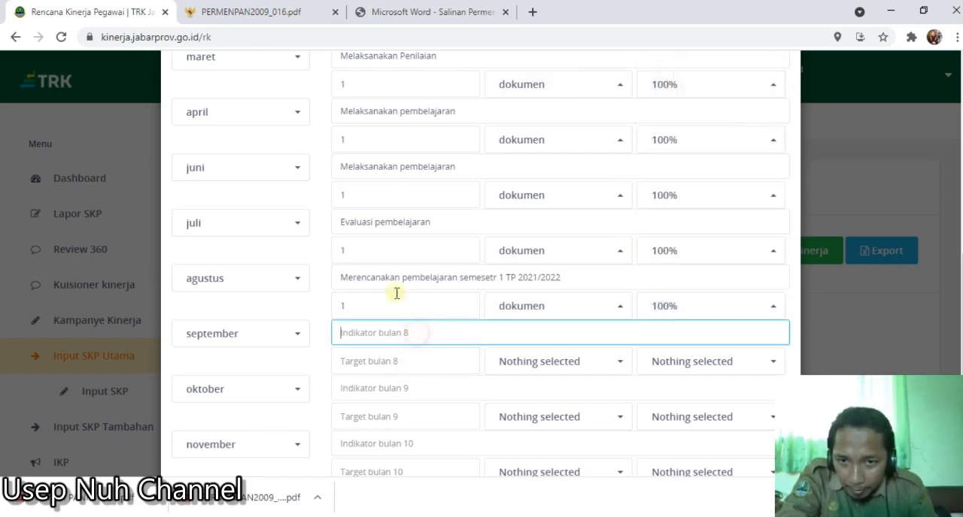
{"action": "left_click_drag", "start_coordinate": [341, 167], "coordinate": [460, 174]}
{"action": "key", "text": "ctrl+c"}
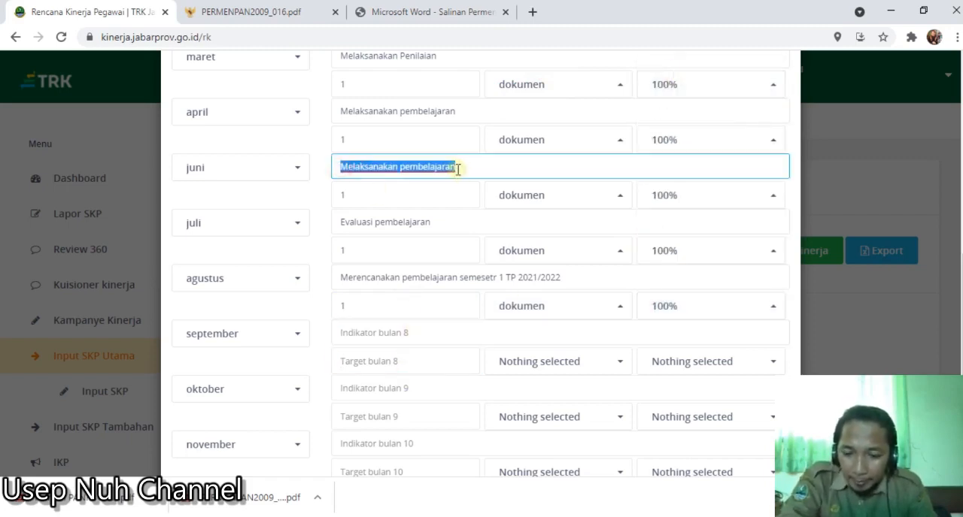
{"action": "left_click", "coordinate": [390, 340]}
{"action": "key", "text": "ctrl+v"}
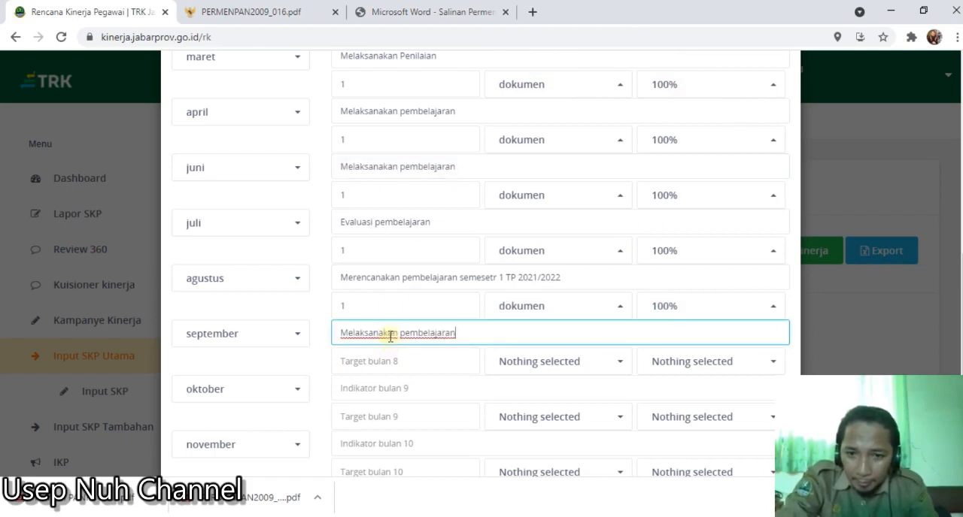
{"action": "scroll", "coordinate": [388, 383], "scroll_direction": "down", "scroll_amount": 1}
{"action": "left_click", "coordinate": [392, 372]}
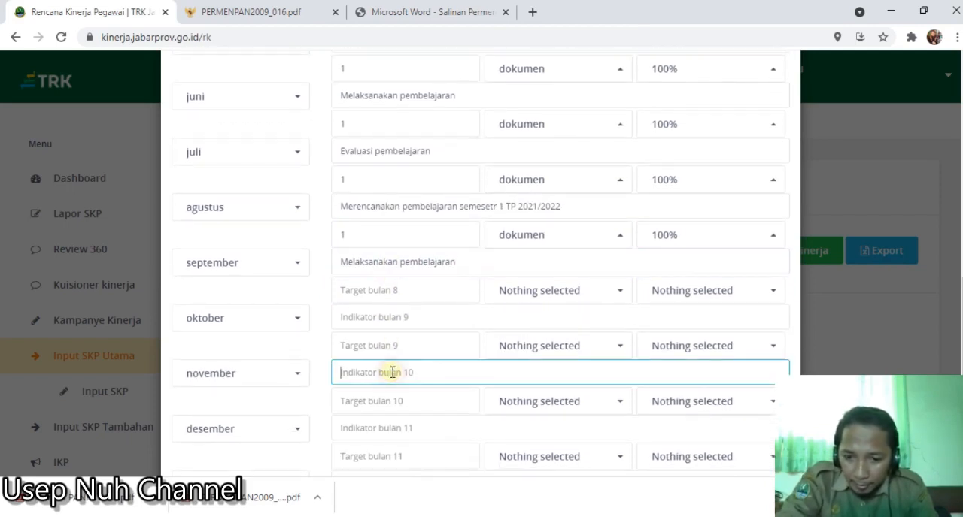
{"action": "key", "text": "ctrl+v"}
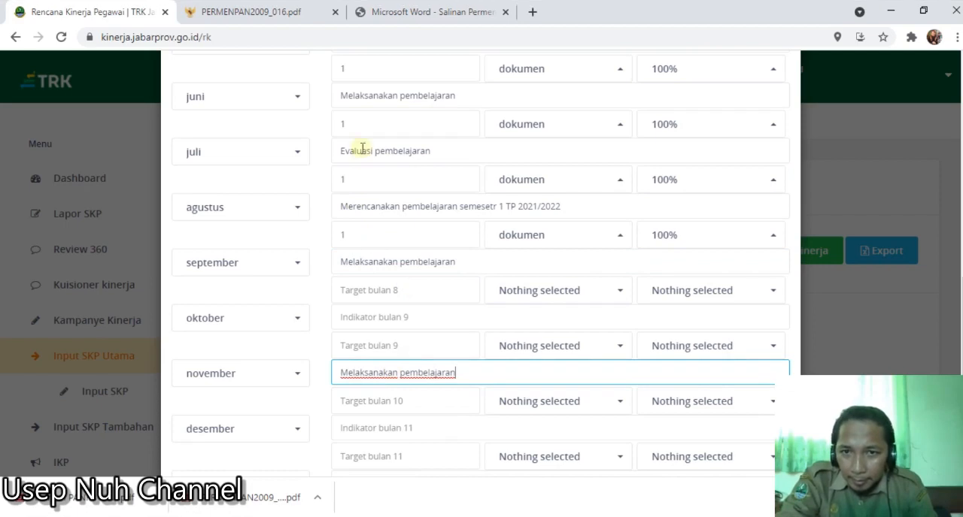
- Copy the Maret indicator "Melaksanakan Penilaian" into the indicator for Oktober
{"action": "scroll", "coordinate": [361, 150], "scroll_direction": "up", "scroll_amount": 2}
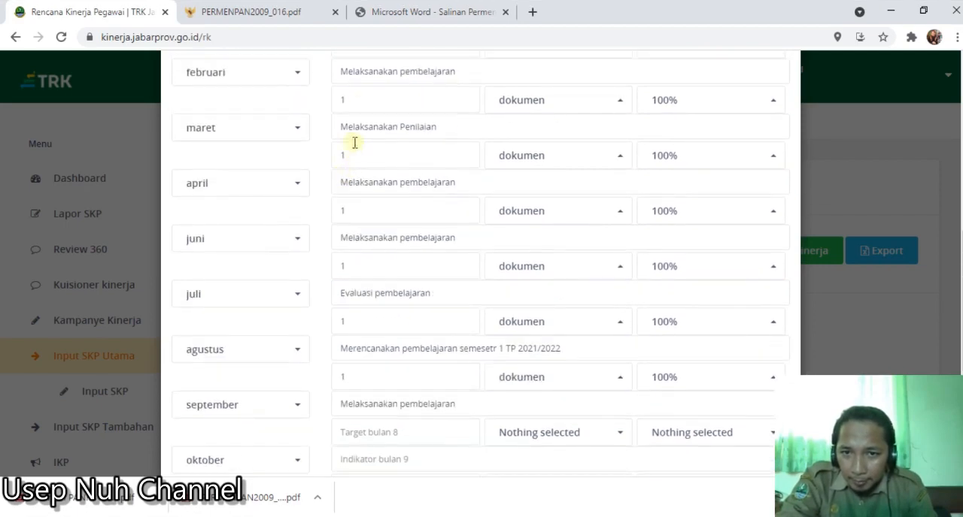
{"action": "left_click_drag", "start_coordinate": [341, 132], "coordinate": [446, 128]}
{"action": "key", "text": "ctrl+c"}
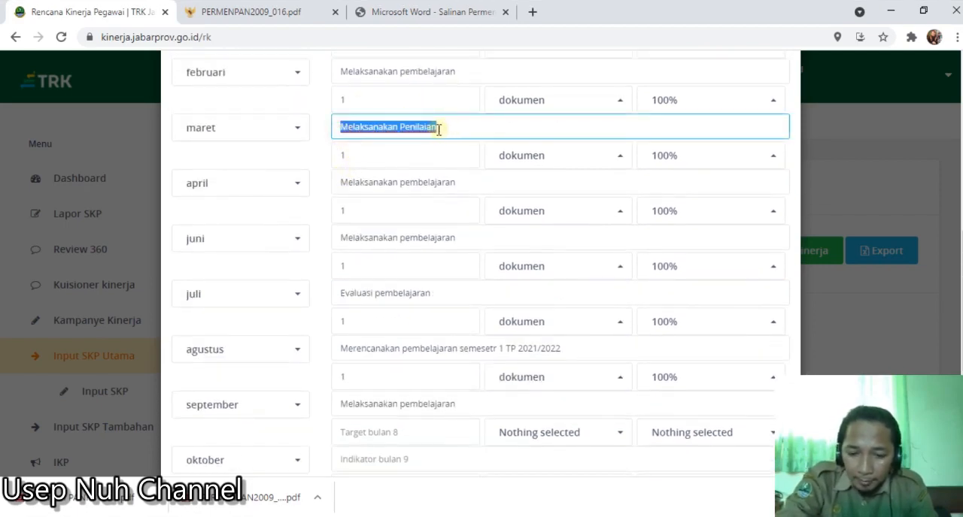
{"action": "scroll", "coordinate": [419, 218], "scroll_direction": "down", "scroll_amount": 4}
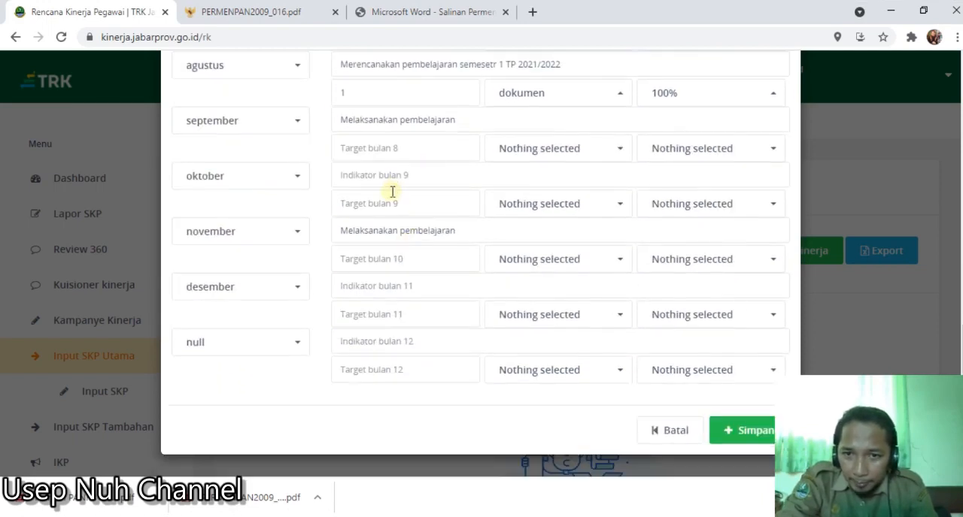
{"action": "left_click", "coordinate": [392, 150]}
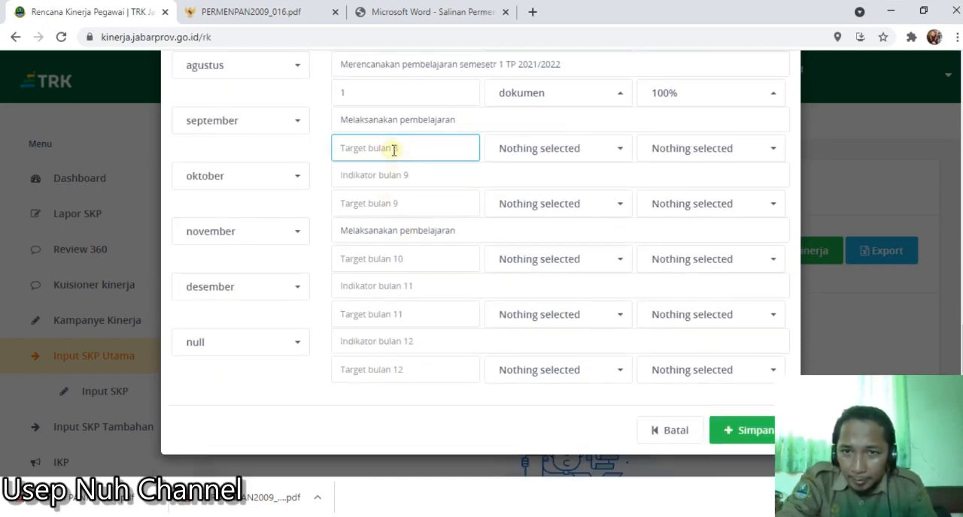
{"action": "left_click", "coordinate": [381, 184]}
{"action": "key", "text": "ctrl+v"}
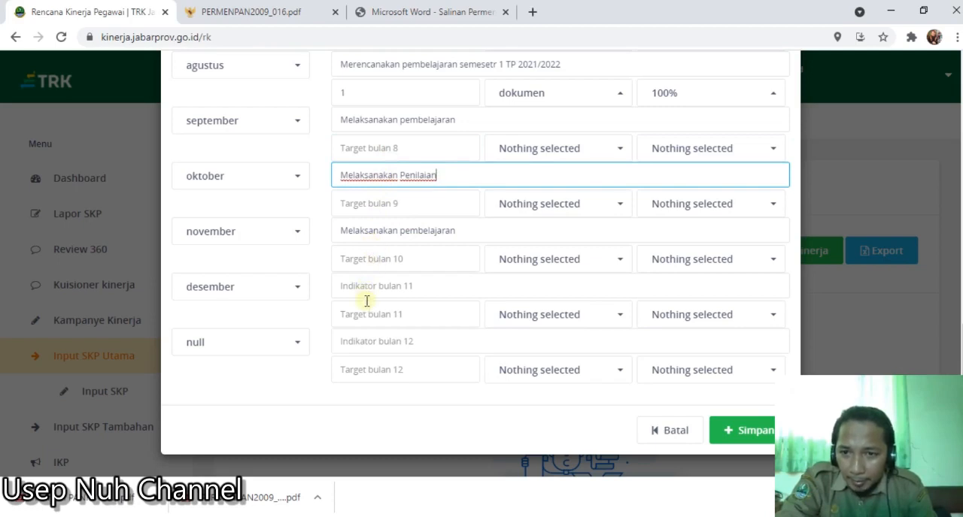
- Correct the month order after April by assigning Mei, Juni, Juli and Agustus to the fifth through eighth monthly rows
{"action": "scroll", "coordinate": [366, 301], "scroll_direction": "up", "scroll_amount": 5}
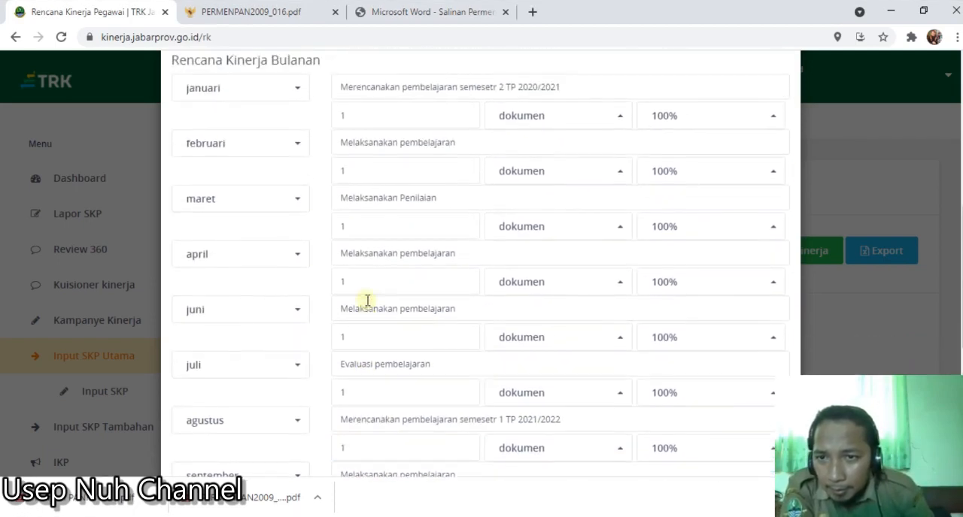
{"action": "left_click", "coordinate": [236, 308]}
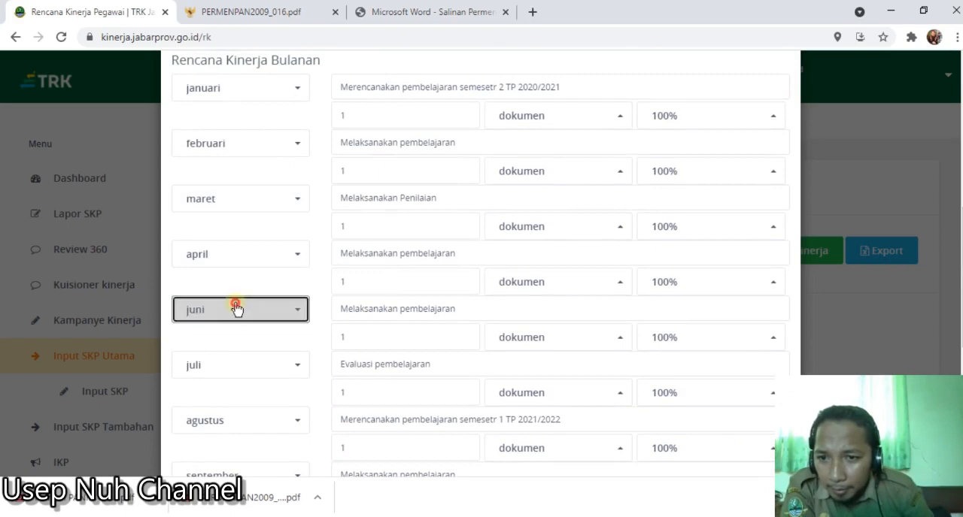
{"action": "scroll", "coordinate": [220, 188], "scroll_direction": "up", "scroll_amount": 1}
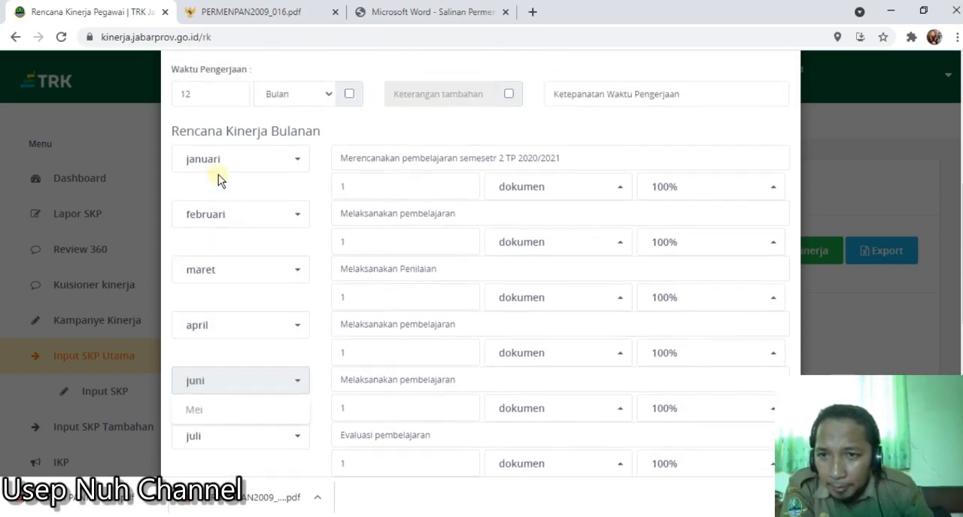
{"action": "scroll", "coordinate": [218, 174], "scroll_direction": "down", "scroll_amount": 3}
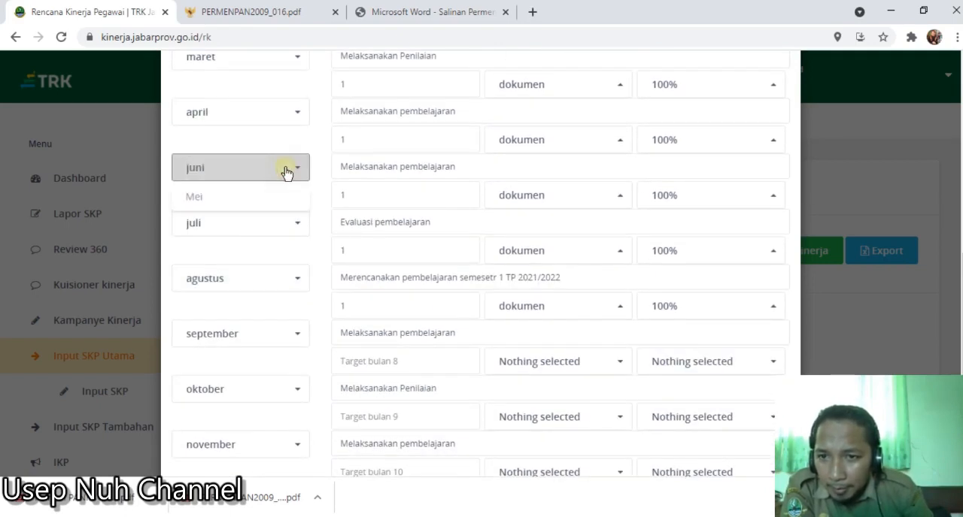
{"action": "left_click", "coordinate": [258, 196]}
{"action": "left_click", "coordinate": [251, 223]}
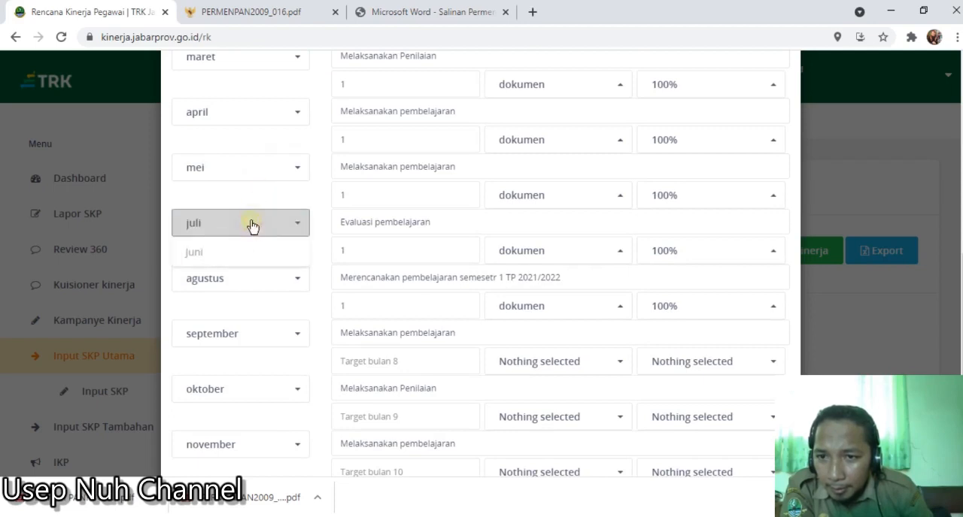
{"action": "left_click", "coordinate": [243, 253]}
{"action": "left_click", "coordinate": [243, 277]}
{"action": "left_click", "coordinate": [233, 311]}
{"action": "left_click", "coordinate": [236, 333]}
{"action": "left_click", "coordinate": [230, 359]}
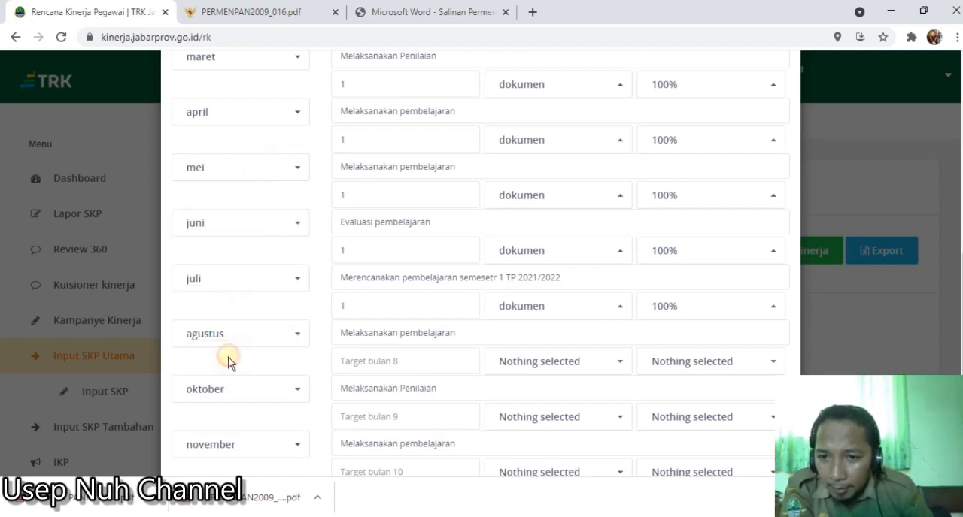
- Assign September, Oktober, November and Desember to the last four monthly rows
{"action": "scroll", "coordinate": [230, 359], "scroll_direction": "down", "scroll_amount": 1}
{"action": "left_click", "coordinate": [237, 318]}
{"action": "left_click", "coordinate": [232, 348]}
{"action": "left_click", "coordinate": [230, 370]}
{"action": "left_click", "coordinate": [230, 341]}
{"action": "scroll", "coordinate": [229, 359], "scroll_direction": "down", "scroll_amount": 1}
{"action": "left_click", "coordinate": [230, 359]}
{"action": "left_click", "coordinate": [231, 389]}
{"action": "left_click", "coordinate": [226, 416]}
{"action": "left_click", "coordinate": [219, 383]}
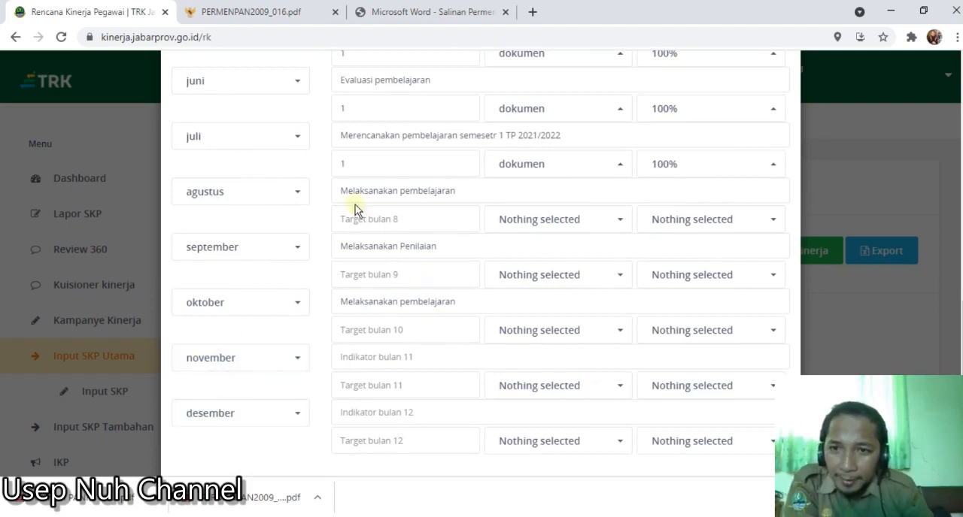
- Replace the Juni indicator with "Melaksanakan pembelajaran" copied from the Mei indicator
{"action": "scroll", "coordinate": [377, 209], "scroll_direction": "up", "scroll_amount": 1}
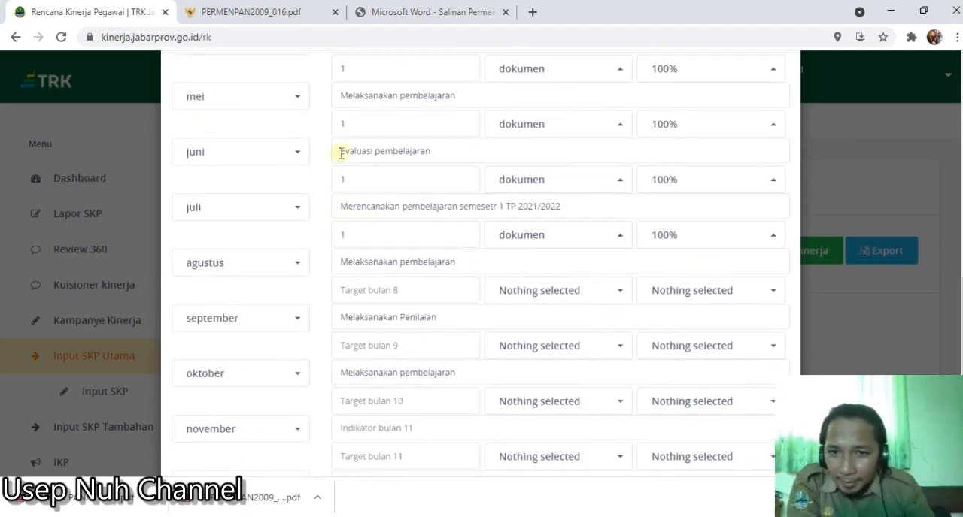
{"action": "scroll", "coordinate": [380, 189], "scroll_direction": "up", "scroll_amount": 1}
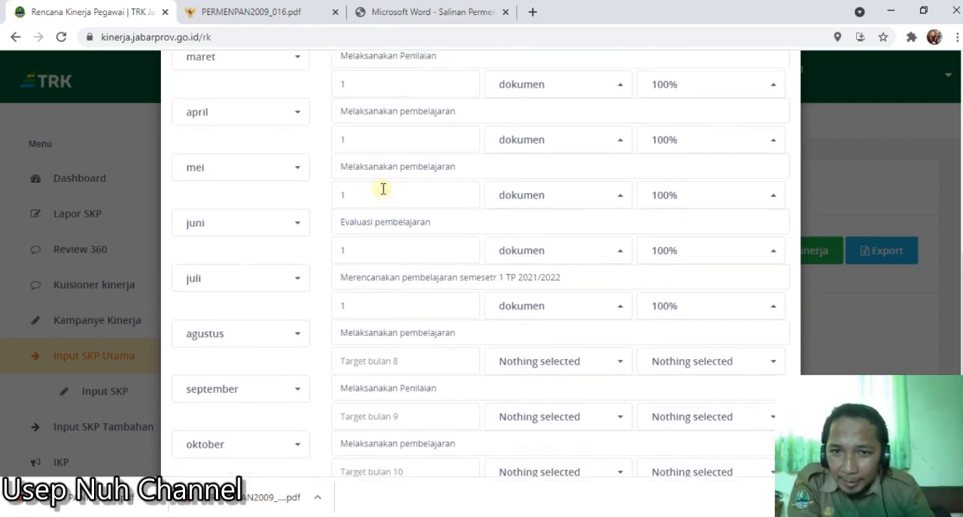
{"action": "left_click_drag", "start_coordinate": [434, 223], "coordinate": [337, 223]}
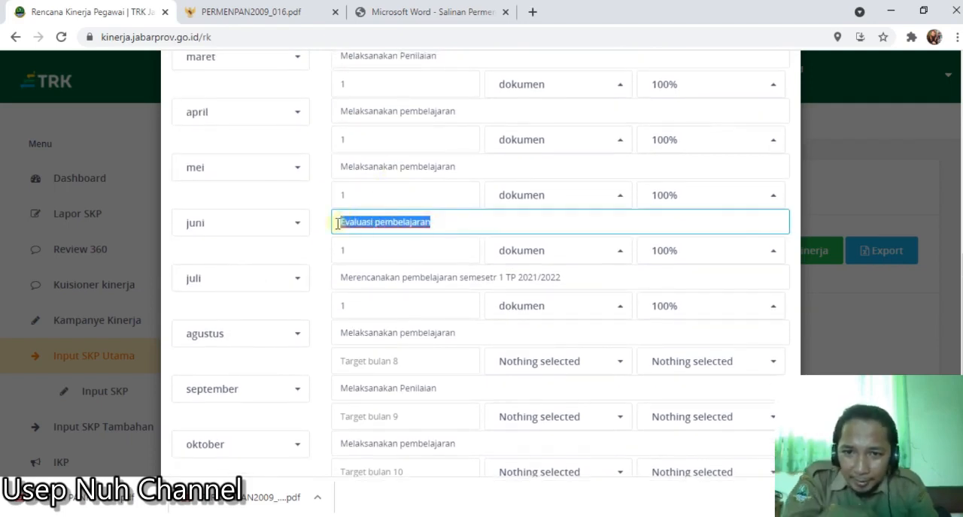
{"action": "key", "text": "BackSpace"}
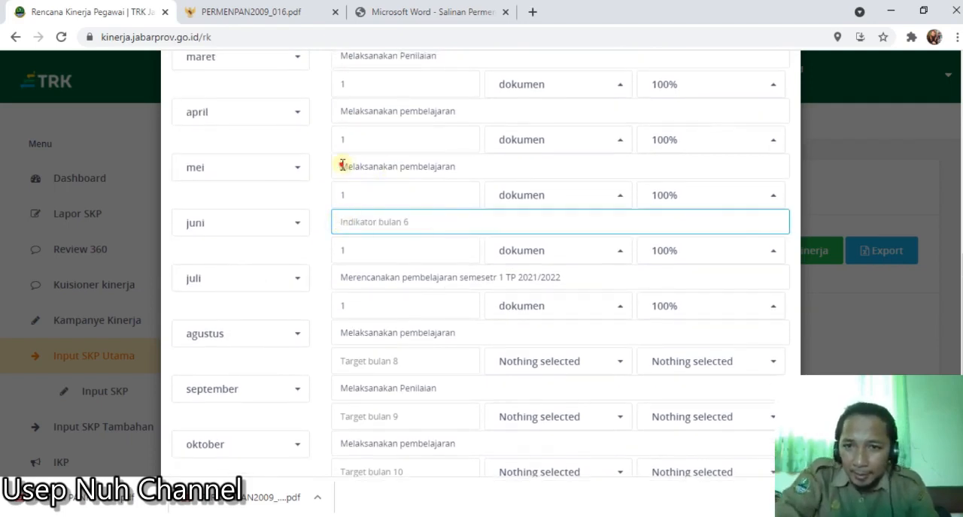
{"action": "left_click_drag", "start_coordinate": [343, 166], "coordinate": [477, 165]}
{"action": "key", "text": "ctrl+c"}
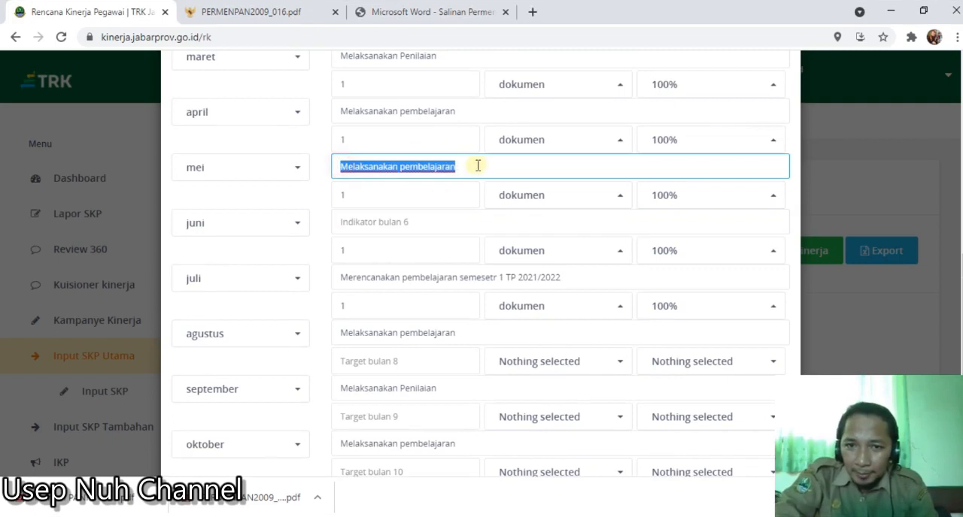
{"action": "left_click", "coordinate": [414, 220]}
{"action": "key", "text": "ctrl+v"}
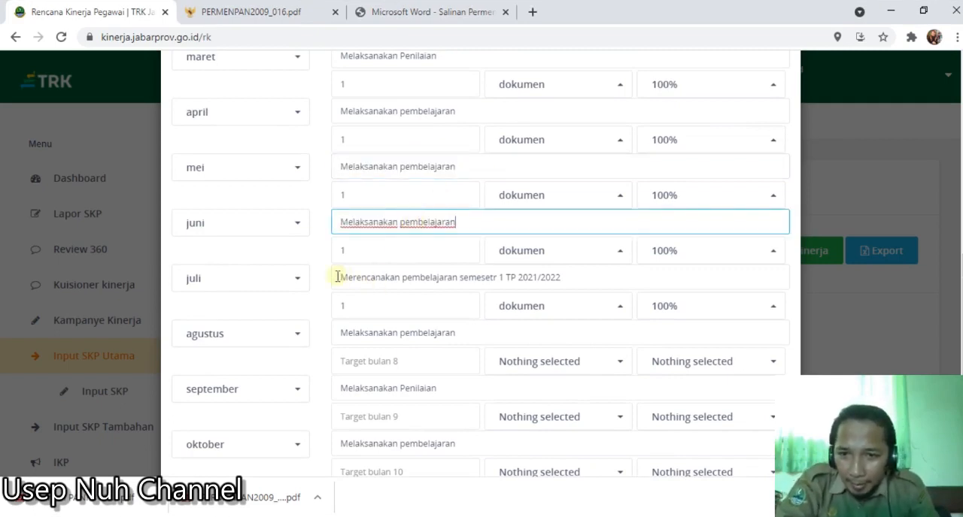
- Reword the Juli indicator to "Evaluasi pembelajaran semesetr 2TP 2020/2021"
{"action": "left_click_drag", "start_coordinate": [343, 278], "coordinate": [406, 272]}
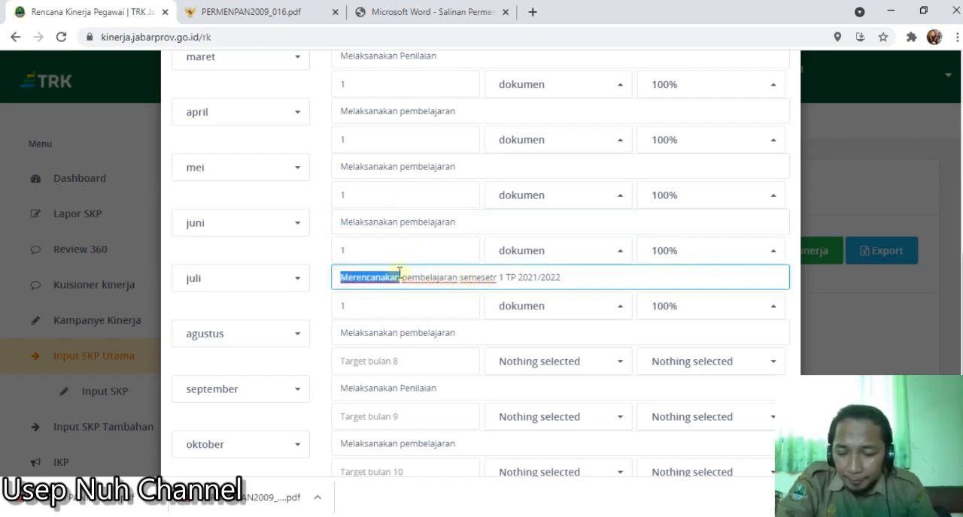
{"action": "key", "text": "Caps_Lock"}
{"action": "type", "text": "E"}
{"action": "key", "text": "Caps_Lock"}
{"action": "type", "text": "val"}
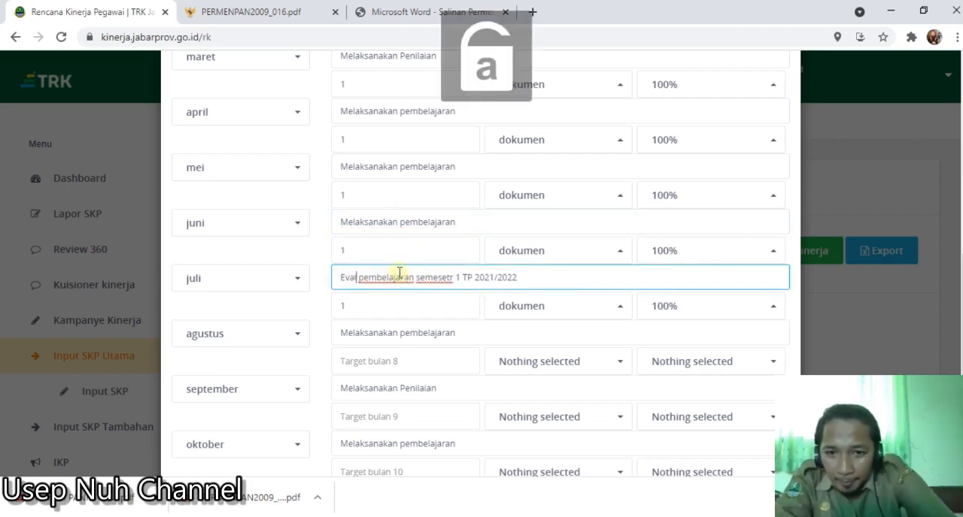
{"action": "type", "text": "uasi"}
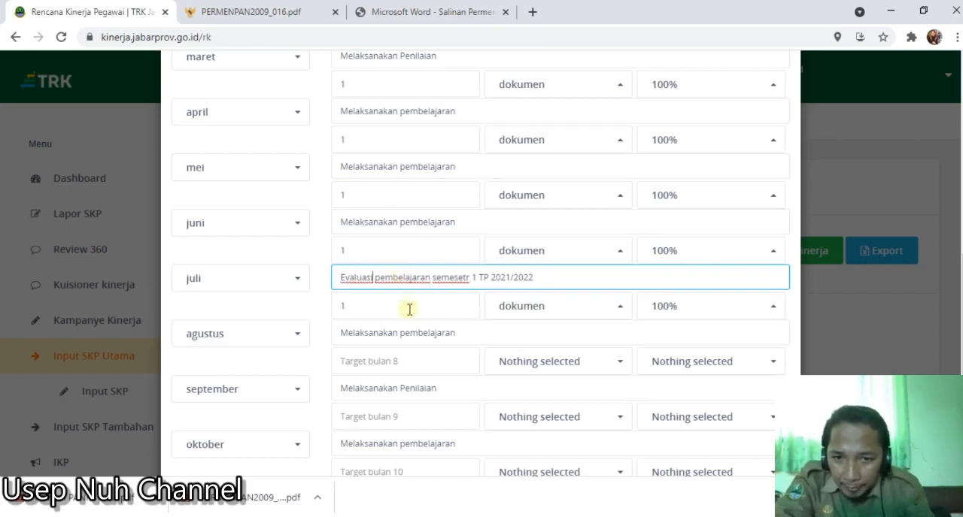
{"action": "scroll", "coordinate": [400, 316], "scroll_direction": "down", "scroll_amount": 1}
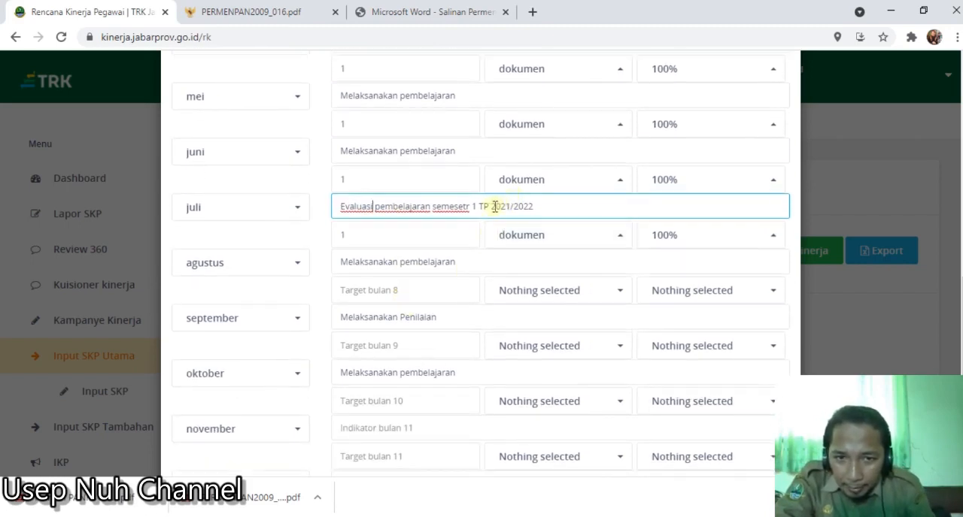
{"action": "double_click", "coordinate": [476, 206]}
{"action": "type", "text": "2"}
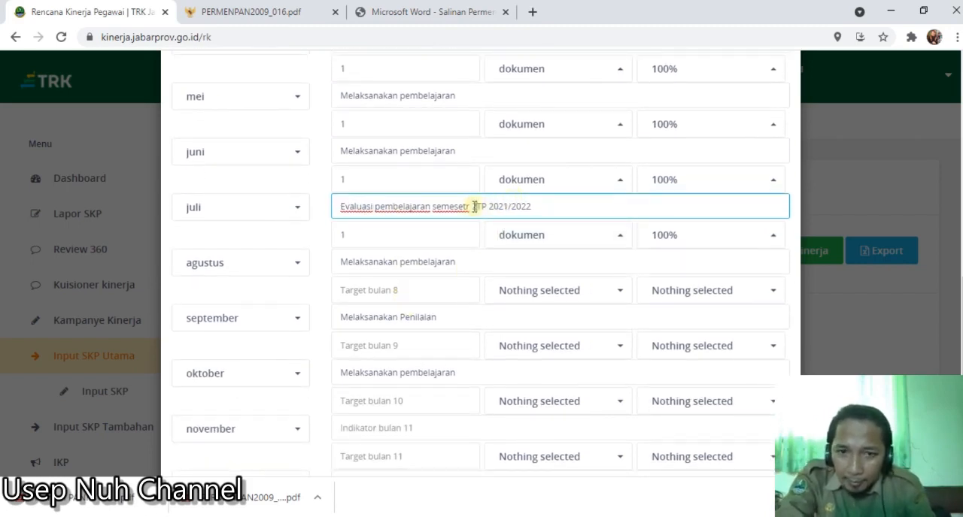
{"action": "left_click", "coordinate": [506, 206]}
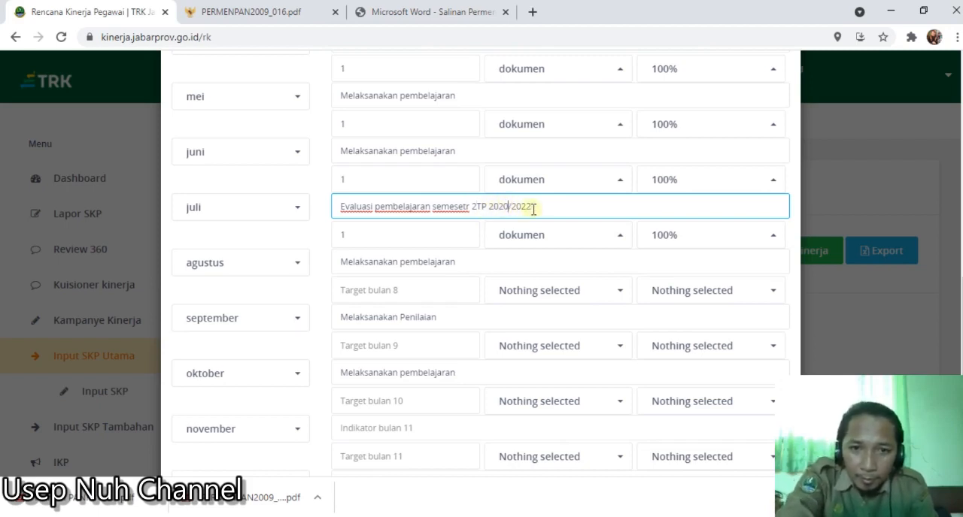
{"action": "type", "text": "1"}
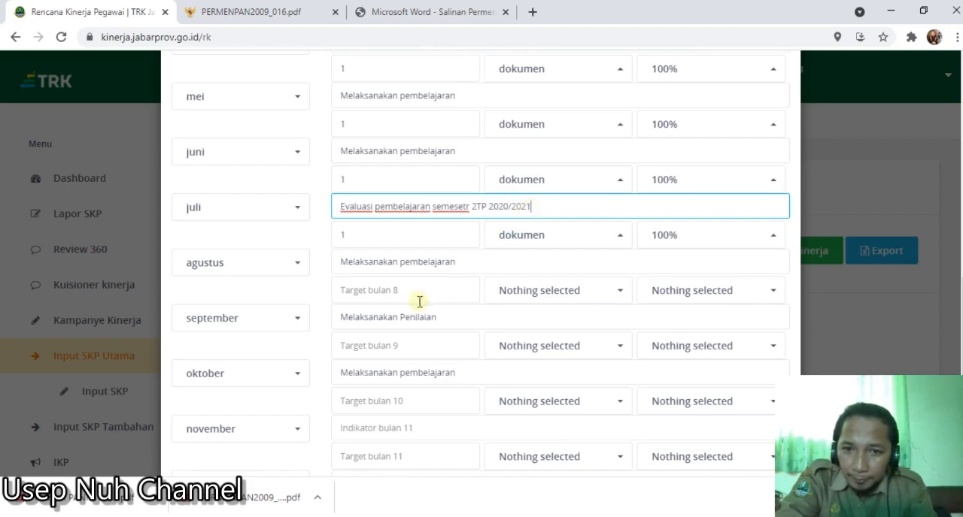
- Replace the Agustus indicator with the Januari text "Merencanakan pembelajaran semesetr 2 TP 2020/2021"
{"action": "left_click", "coordinate": [409, 261]}
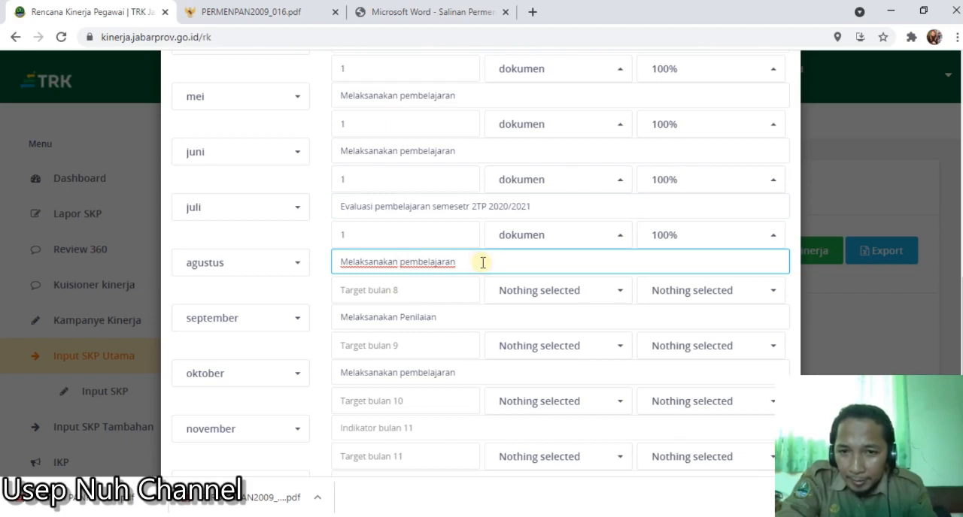
{"action": "scroll", "coordinate": [482, 262], "scroll_direction": "up", "scroll_amount": 5}
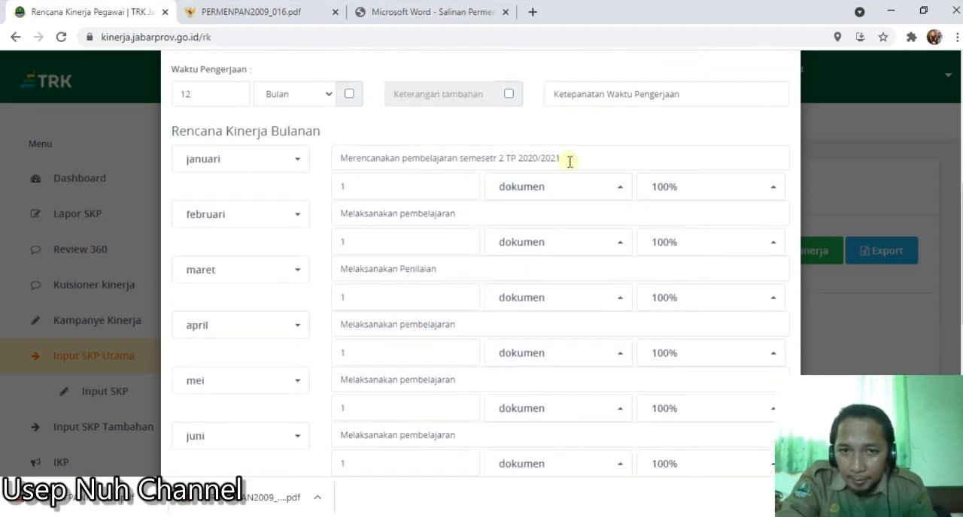
{"action": "left_click_drag", "start_coordinate": [581, 158], "coordinate": [533, 160]}
{"action": "key", "text": "ctrl+a"}
{"action": "key", "text": "ctrl+c"}
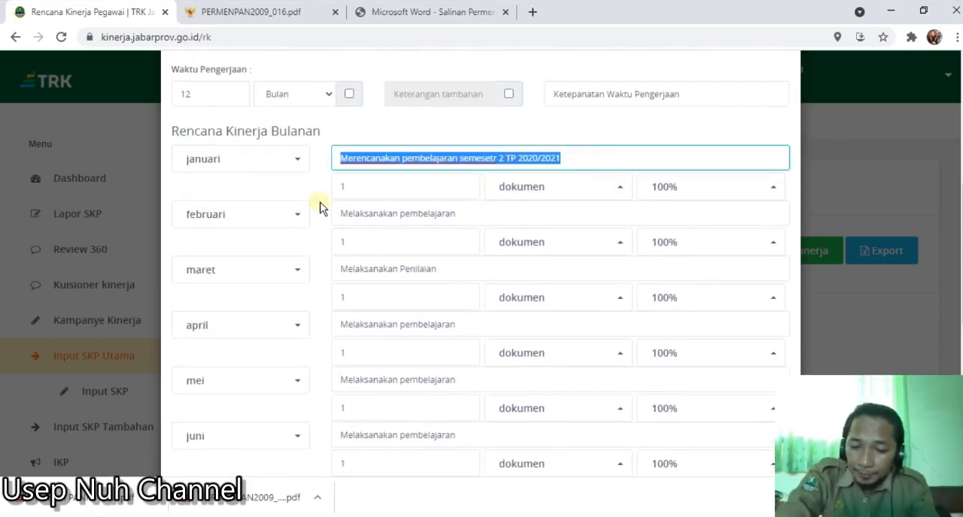
{"action": "scroll", "coordinate": [342, 287], "scroll_direction": "down", "scroll_amount": 5}
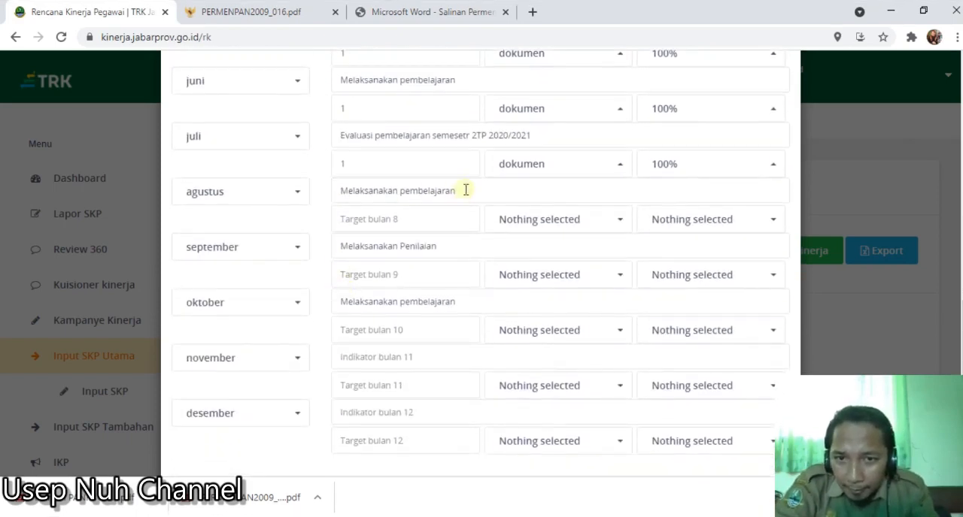
{"action": "left_click_drag", "start_coordinate": [466, 191], "coordinate": [326, 202]}
{"action": "key", "text": "ctrl+v"}
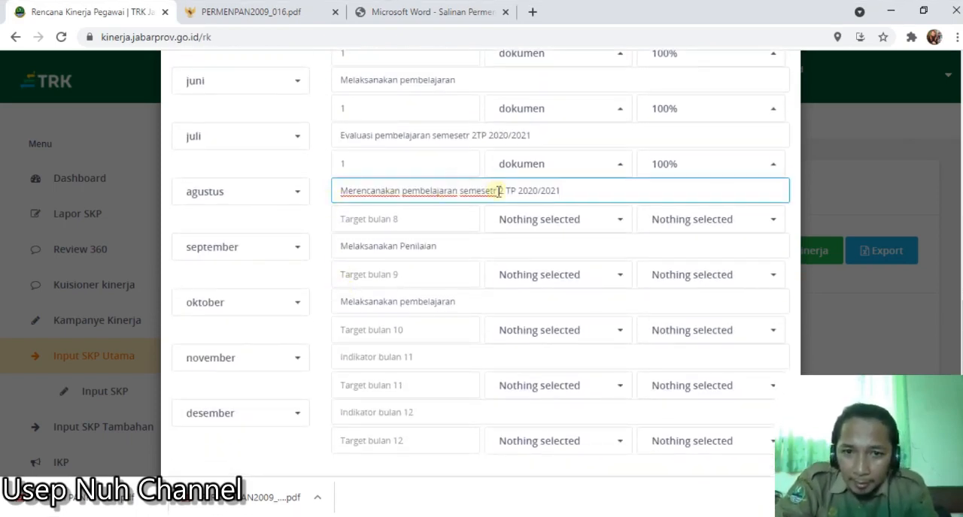
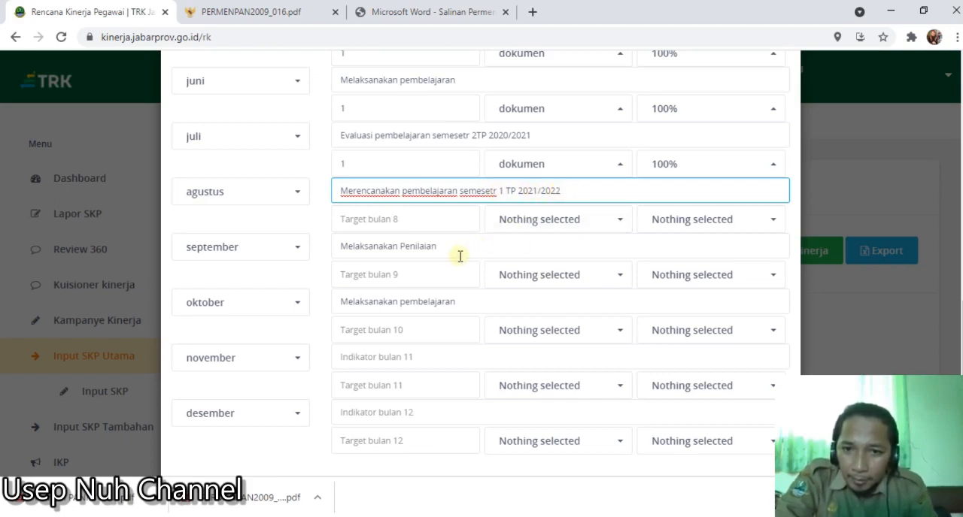
- Replace the September indicator with "Melaksanakan pembelajaran" copied from the Oktober indicator
{"action": "left_click_drag", "start_coordinate": [446, 300], "coordinate": [339, 304]}
{"action": "key", "text": "ctrl+c"}
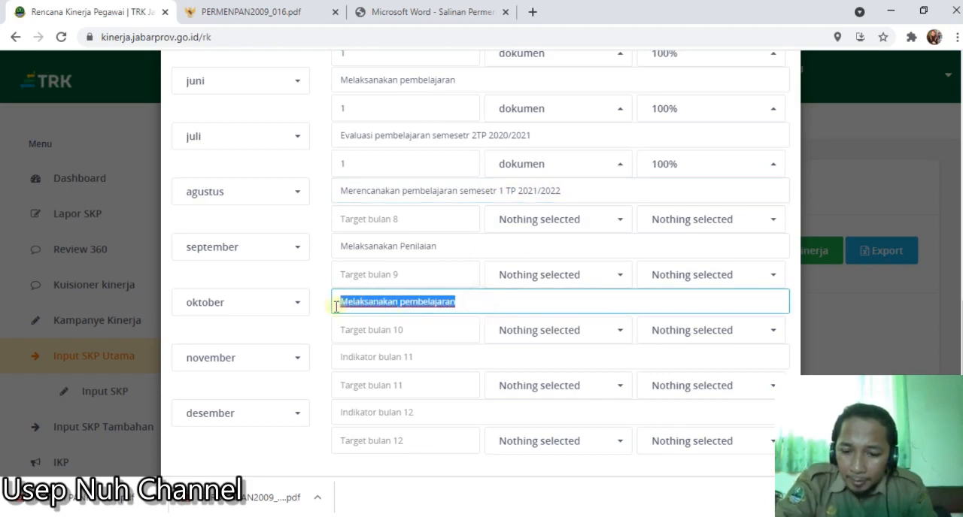
{"action": "left_click_drag", "start_coordinate": [442, 250], "coordinate": [339, 257]}
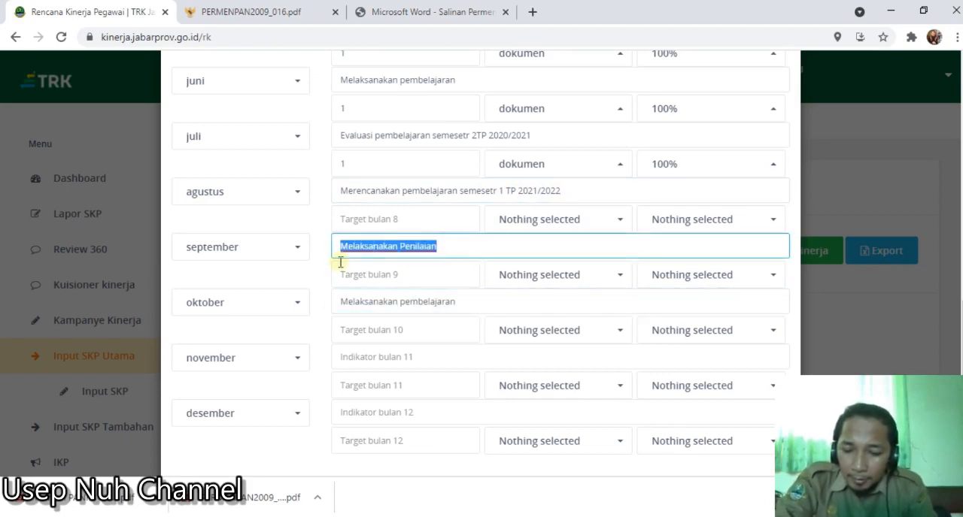
{"action": "key", "text": "ctrl+v"}
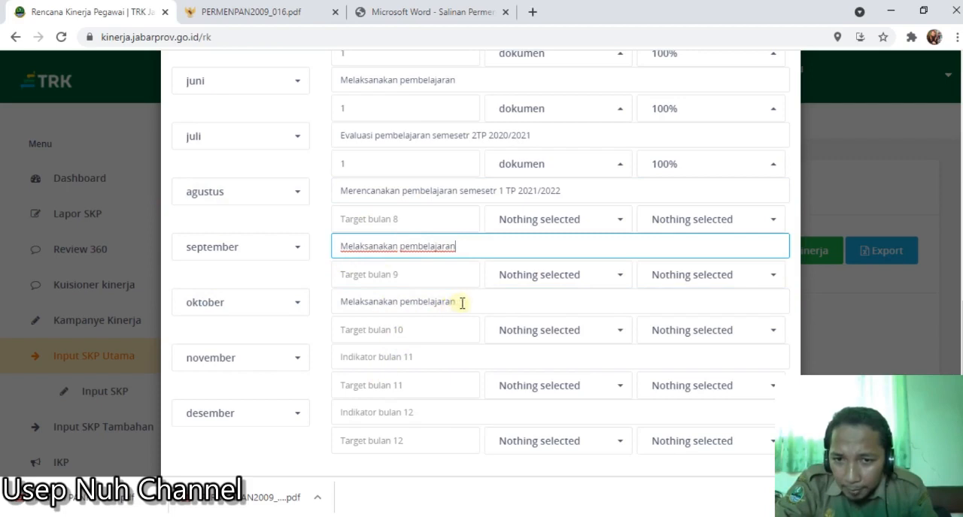
- Replace the Oktober indicator with "Melaksanakan Penilaian" copied from the Maret indicator
{"action": "scroll", "coordinate": [441, 282], "scroll_direction": "up", "scroll_amount": 3}
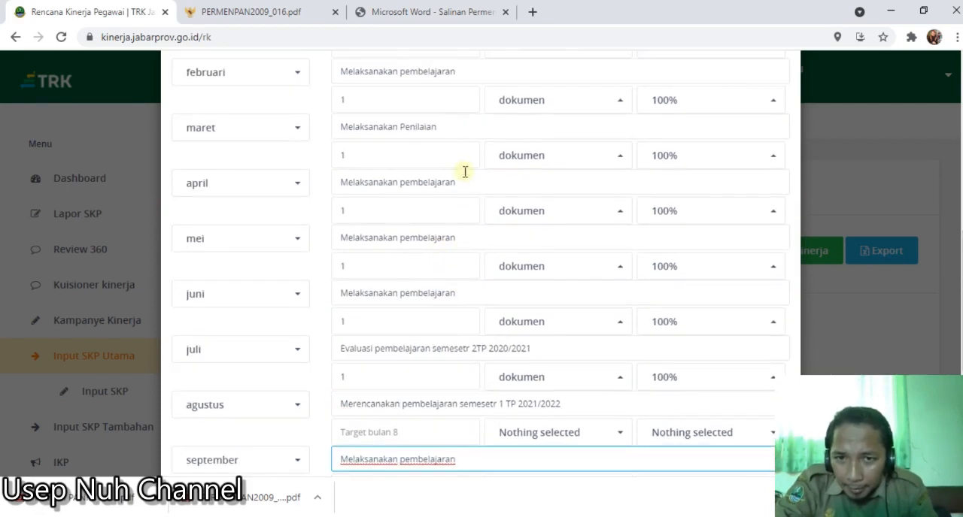
{"action": "left_click_drag", "start_coordinate": [446, 128], "coordinate": [321, 138]}
{"action": "key", "text": "ctrl+c"}
{"action": "scroll", "coordinate": [414, 273], "scroll_direction": "down", "scroll_amount": 4}
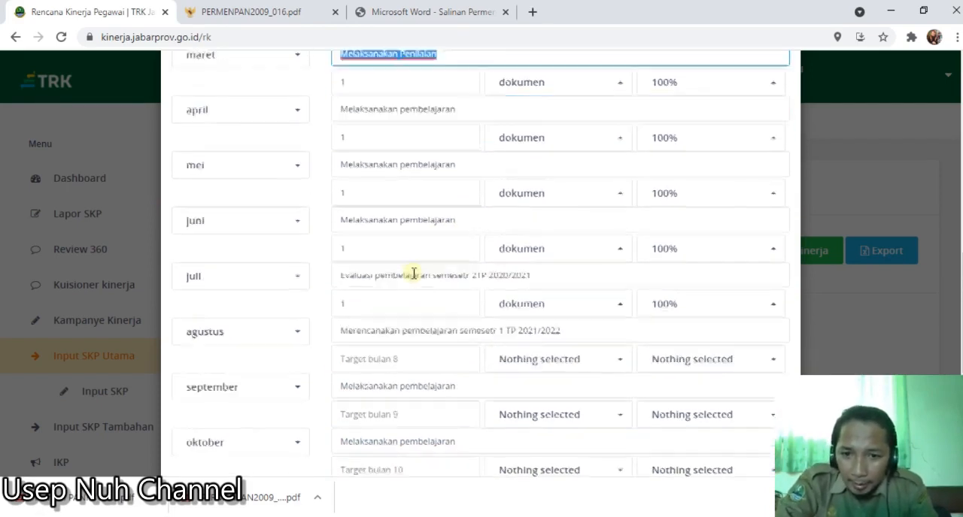
{"action": "left_click_drag", "start_coordinate": [460, 233], "coordinate": [318, 243]}
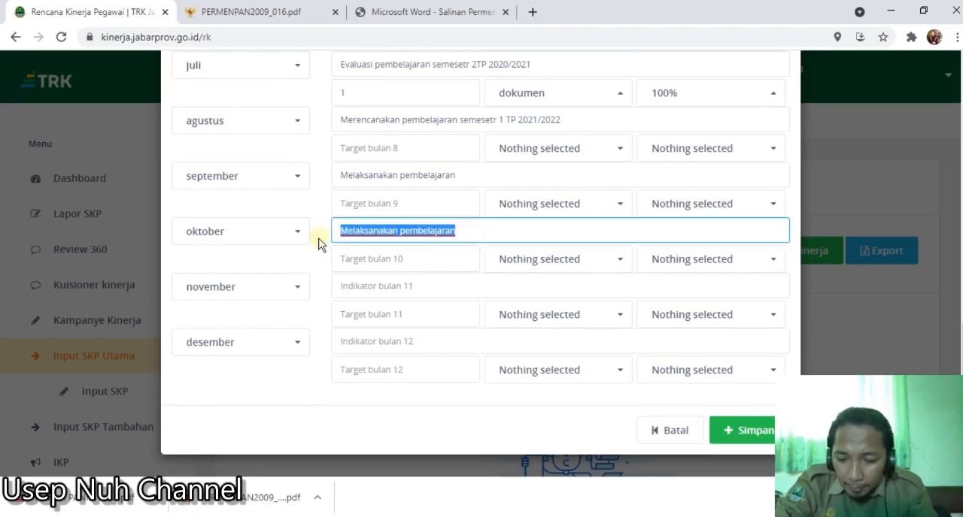
{"action": "key", "text": "ctrl+v"}
- Fill the empty November indicator with "Melaksanakan pembelajaran" copied from the September indicator
{"action": "left_click_drag", "start_coordinate": [346, 177], "coordinate": [460, 175]}
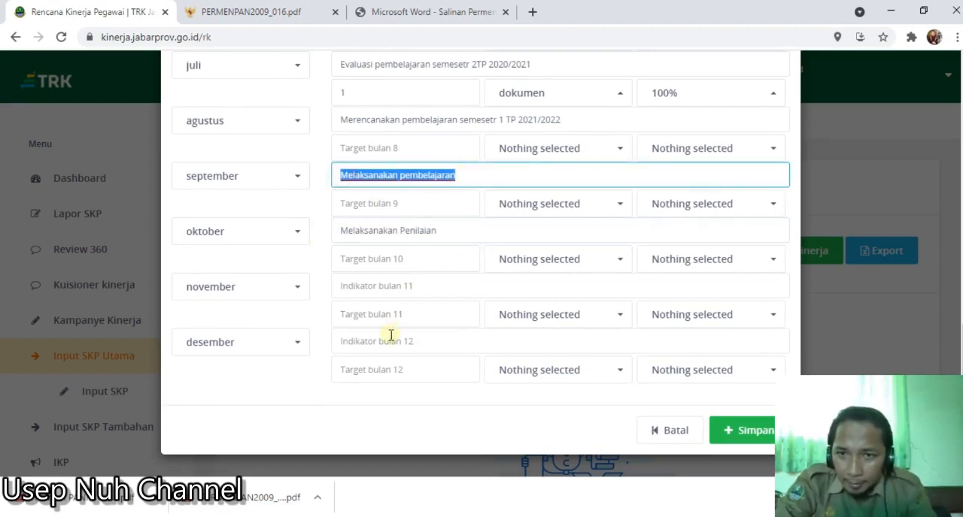
{"action": "key", "text": "ctrl+c"}
{"action": "left_click", "coordinate": [387, 284]}
{"action": "key", "text": "ctrl+v"}
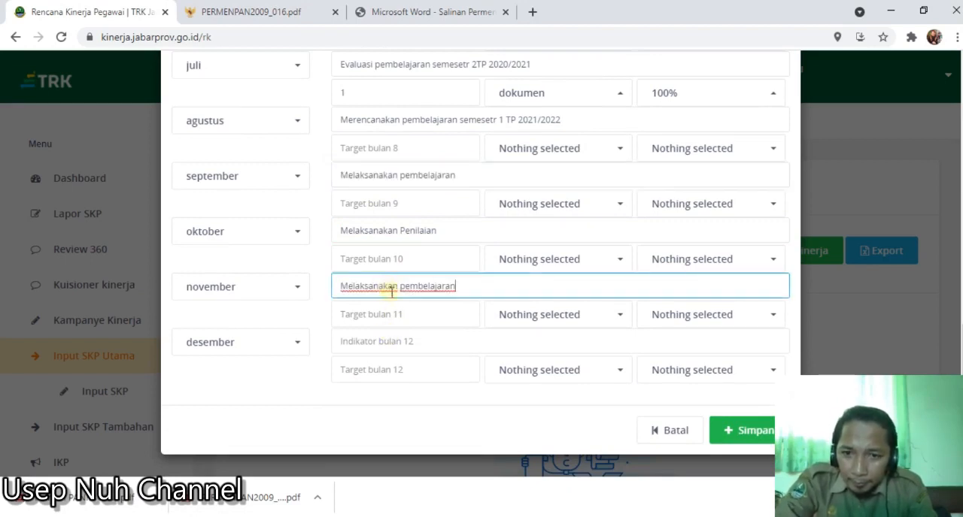
- Copy the Juli indicator to Desember and reword it to "Evaluasi pembelajaran semesetr 1 TP 2021/2022"
{"action": "scroll", "coordinate": [406, 314], "scroll_direction": "up", "scroll_amount": 1}
{"action": "scroll", "coordinate": [405, 314], "scroll_direction": "up", "scroll_amount": 1}
{"action": "left_click_drag", "start_coordinate": [340, 135], "coordinate": [553, 135]}
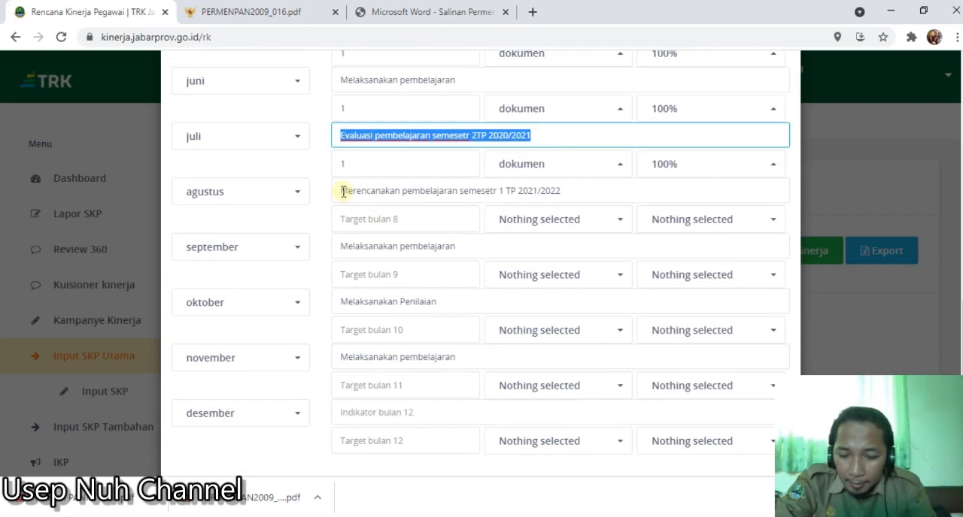
{"action": "key", "text": "ctrl+c"}
{"action": "scroll", "coordinate": [369, 258], "scroll_direction": "down", "scroll_amount": 1}
{"action": "left_click", "coordinate": [370, 341]}
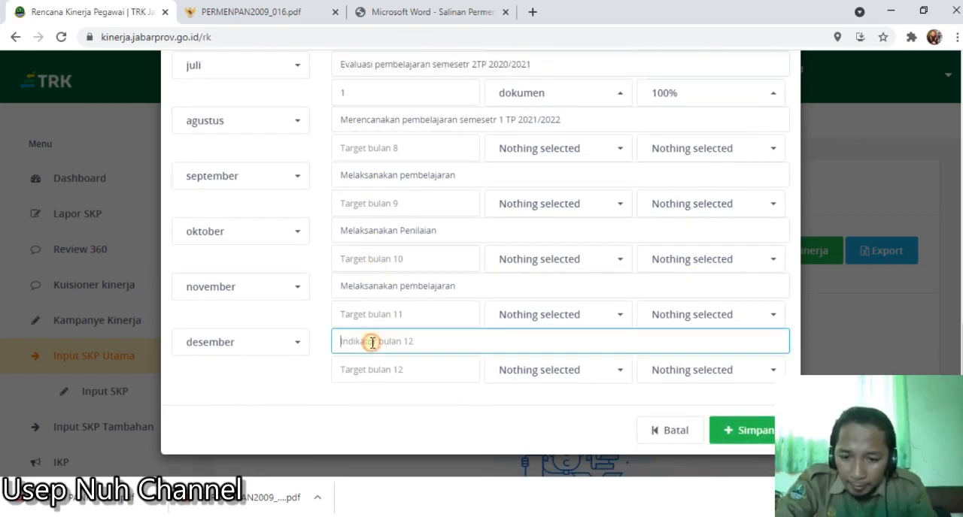
{"action": "key", "text": "ctrl+v"}
{"action": "left_click", "coordinate": [473, 343]}
{"action": "type", "text": "1 "}
{"action": "type", "text": "1"}
{"action": "left_click_drag", "start_coordinate": [535, 345], "coordinate": [530, 344]}
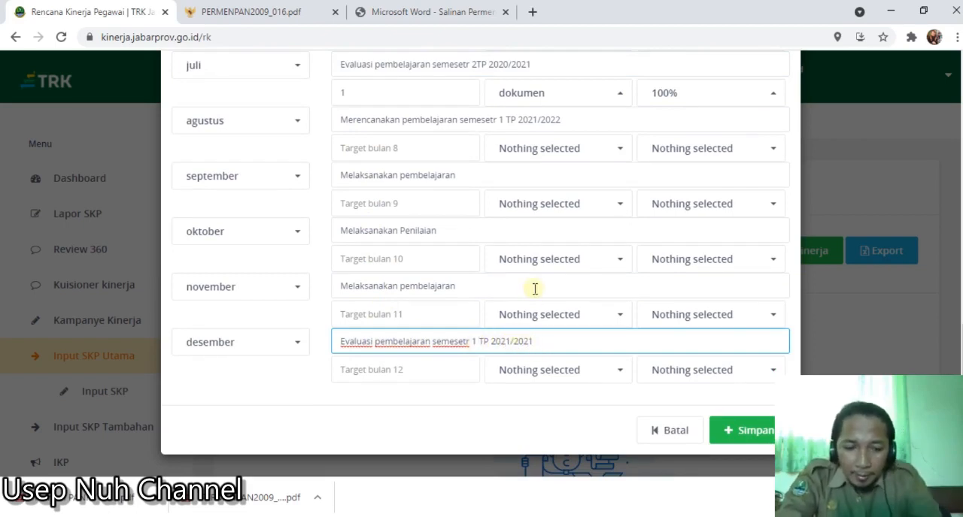
{"action": "key", "text": "BackSpace"}
{"action": "type", "text": "2"}
- Set the monthly target quantity to 1 for each month from Agustus to Desember
{"action": "left_click", "coordinate": [433, 150]}
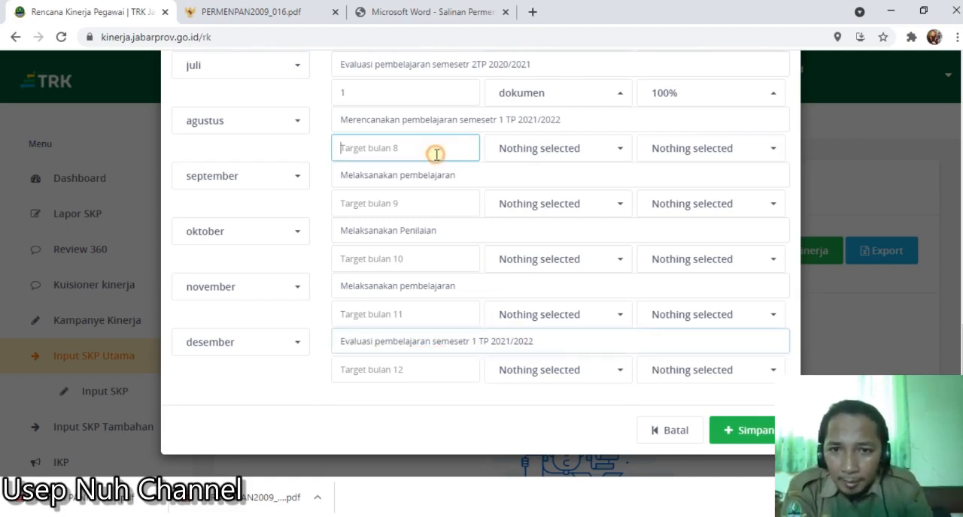
{"action": "type", "text": "1"}
{"action": "left_click", "coordinate": [417, 209]}
{"action": "type", "text": "1"}
{"action": "left_click", "coordinate": [408, 253]}
{"action": "type", "text": "1"}
{"action": "left_click", "coordinate": [389, 306]}
{"action": "type", "text": "1"}
{"action": "left_click", "coordinate": [385, 374]}
{"action": "type", "text": "1"}
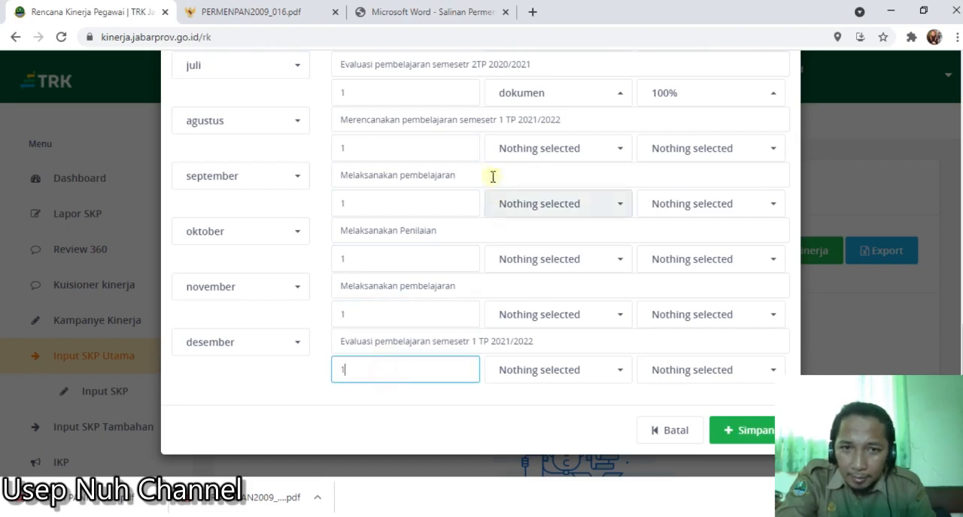
- Set the target unit to dokumen for each month from Agustus to Desember
{"action": "left_click", "coordinate": [512, 154]}
{"action": "left_click", "coordinate": [513, 177]}
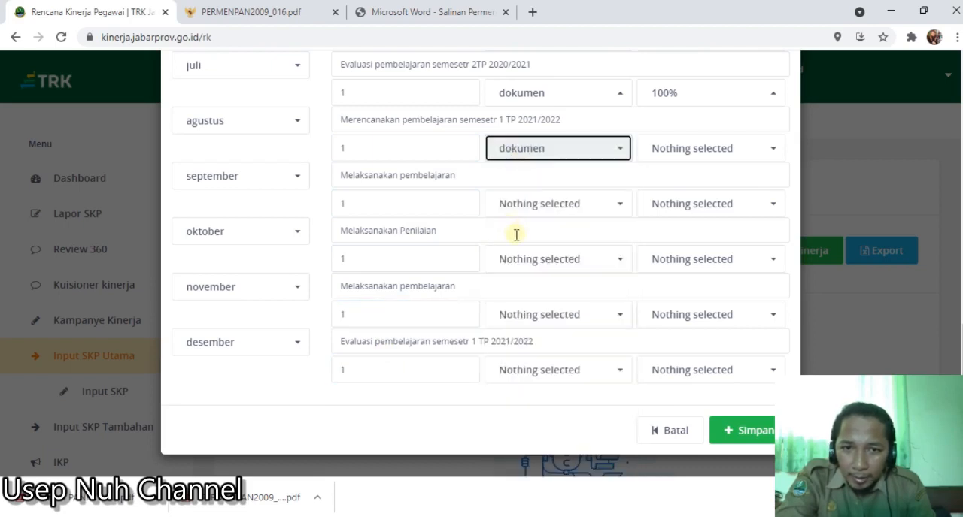
{"action": "left_click", "coordinate": [527, 206]}
{"action": "left_click", "coordinate": [518, 234]}
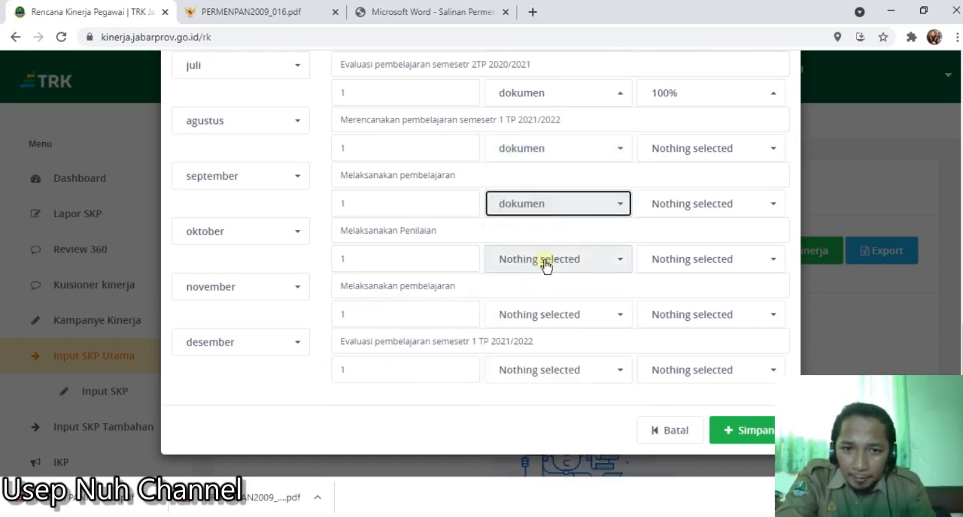
{"action": "left_click", "coordinate": [543, 263]}
{"action": "left_click", "coordinate": [524, 286]}
{"action": "left_click", "coordinate": [526, 316]}
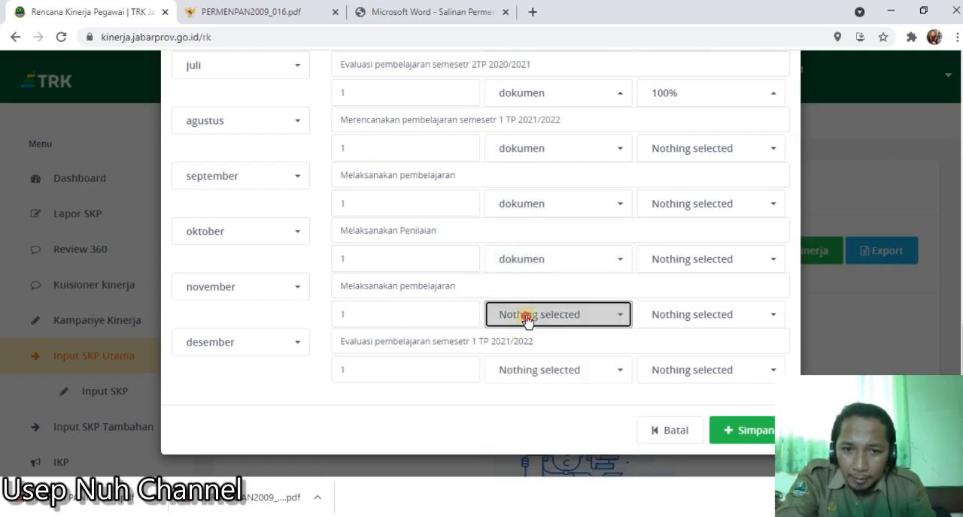
{"action": "left_click", "coordinate": [516, 75]}
{"action": "left_click", "coordinate": [552, 384]}
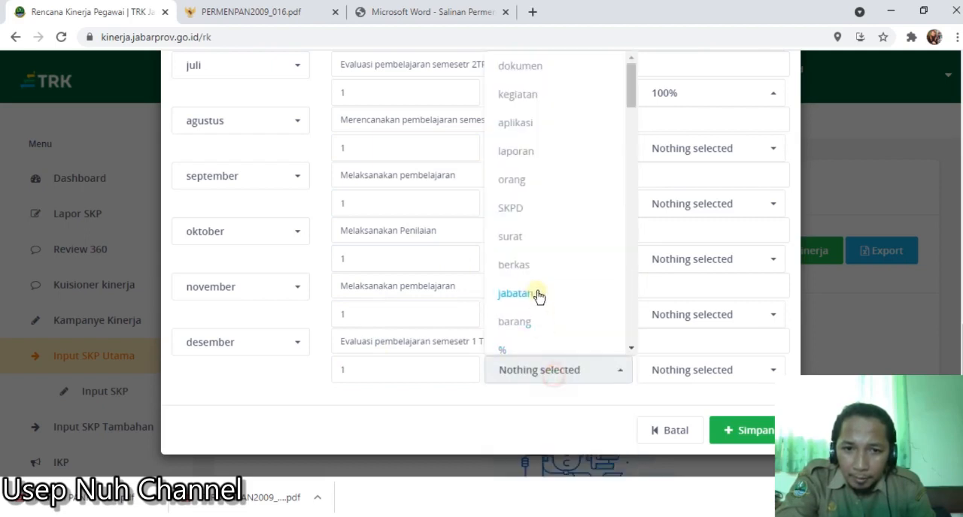
{"action": "left_click", "coordinate": [514, 63]}
- Set the target percentage to 100% for each month from Agustus to Desember
{"action": "left_click", "coordinate": [692, 153]}
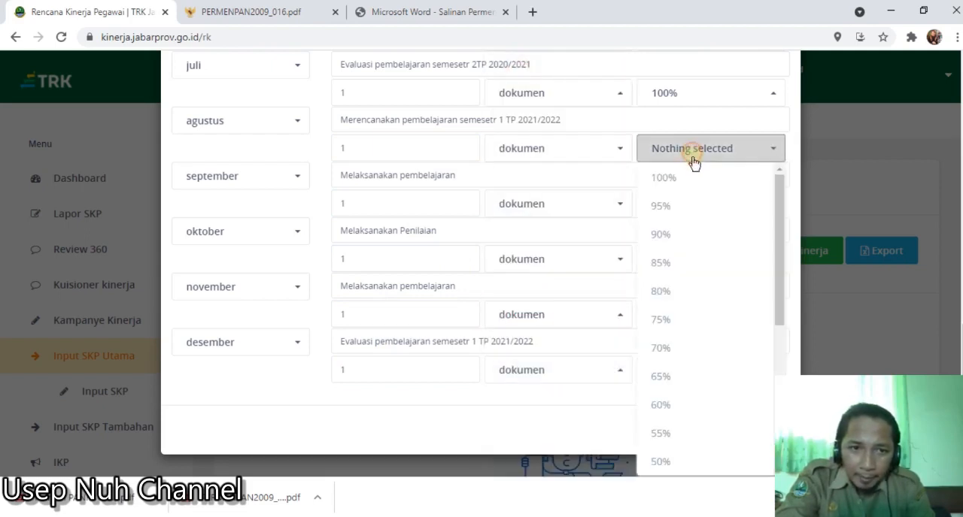
{"action": "left_click", "coordinate": [692, 176]}
{"action": "left_click", "coordinate": [692, 204]}
{"action": "left_click", "coordinate": [689, 234]}
{"action": "left_click", "coordinate": [685, 260]}
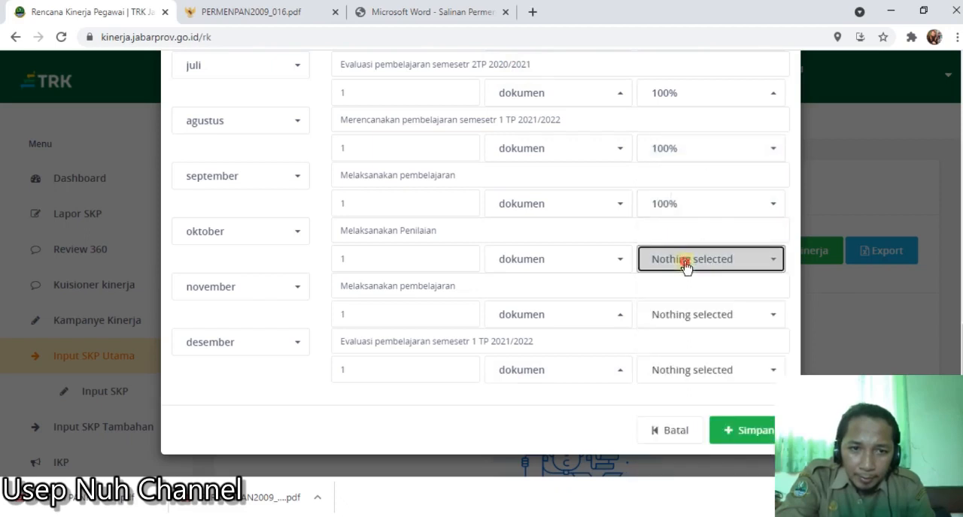
{"action": "left_click", "coordinate": [681, 288]}
{"action": "left_click", "coordinate": [678, 316]}
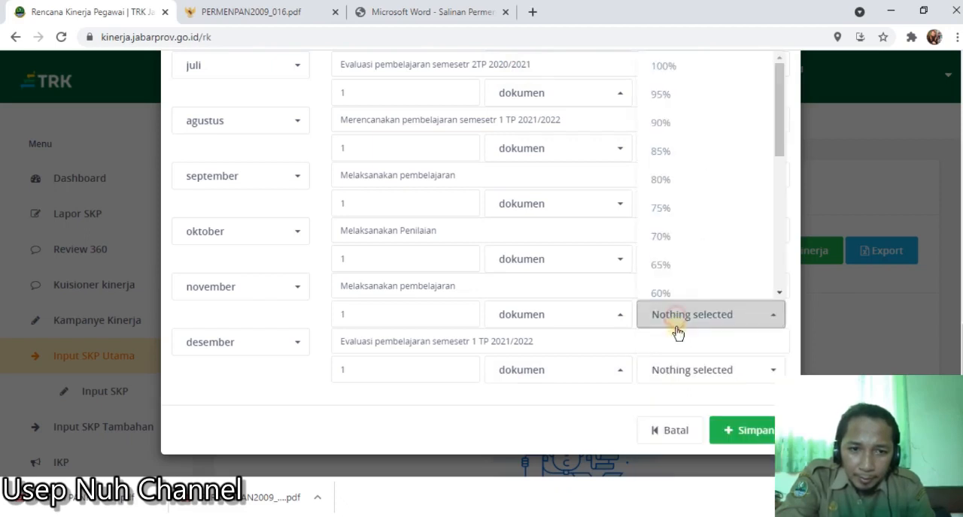
{"action": "left_click", "coordinate": [658, 66]}
{"action": "left_click", "coordinate": [700, 370]}
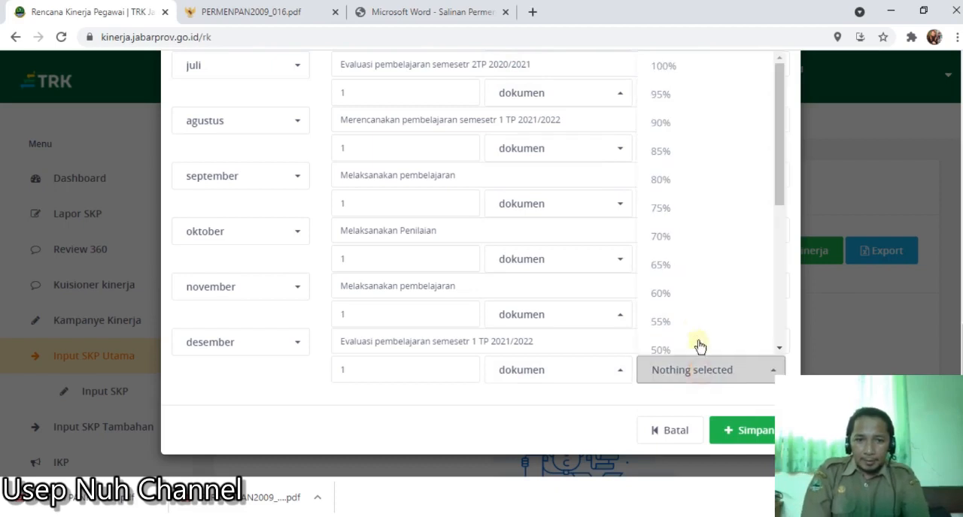
{"action": "left_click", "coordinate": [657, 67]}
- Save the completed Rencana Kinerja entry, confirm the submission, and view it in the list
{"action": "left_click", "coordinate": [740, 443]}
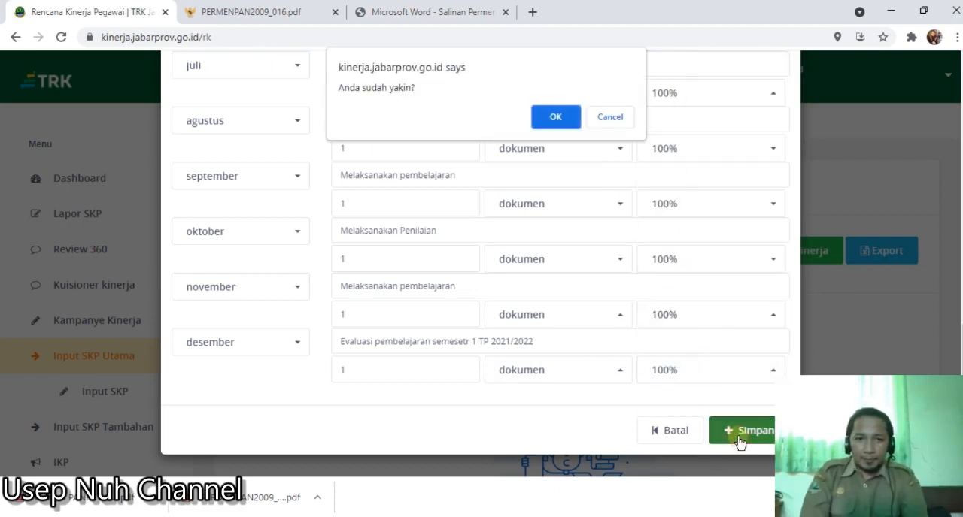
{"action": "left_click", "coordinate": [568, 118]}
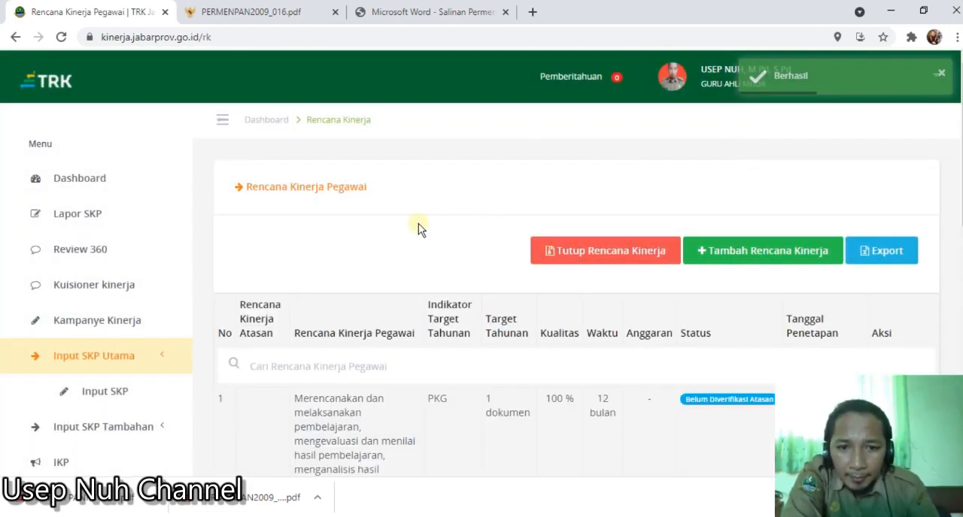
{"action": "scroll", "coordinate": [432, 295], "scroll_direction": "down", "scroll_amount": 2}
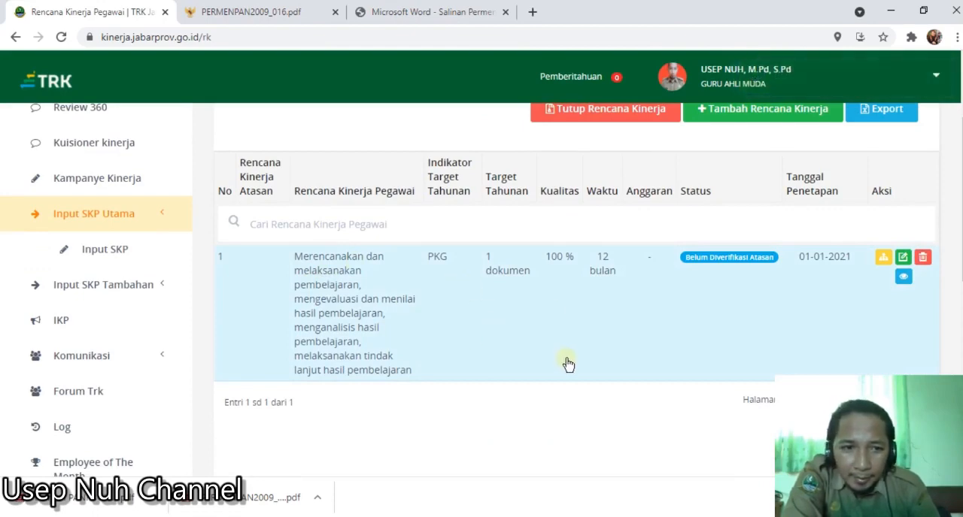
- Start adding another Rencana Kinerja entry and check the available options for Rencana Kinerja Atasan / Intervensi
{"action": "scroll", "coordinate": [567, 365], "scroll_direction": "up", "scroll_amount": 1}
{"action": "left_click", "coordinate": [716, 178]}
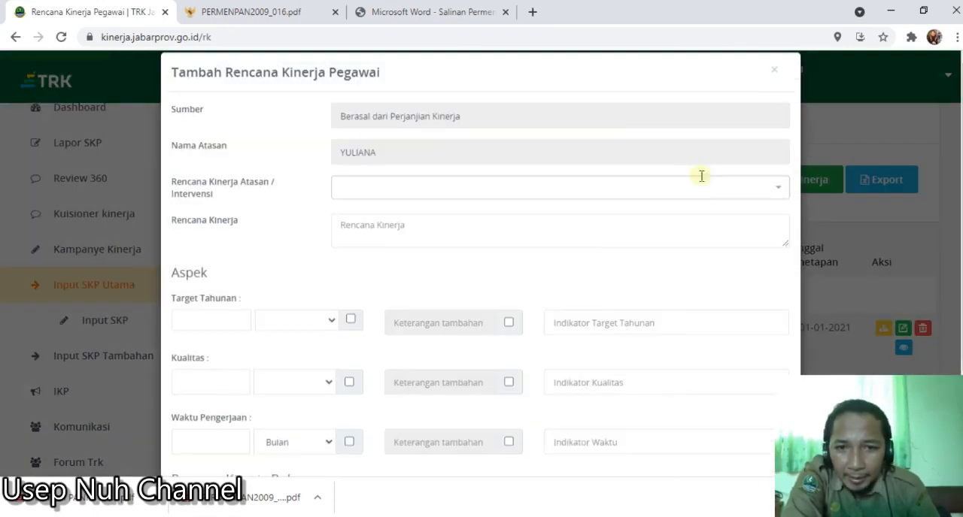
{"action": "left_click", "coordinate": [405, 209]}
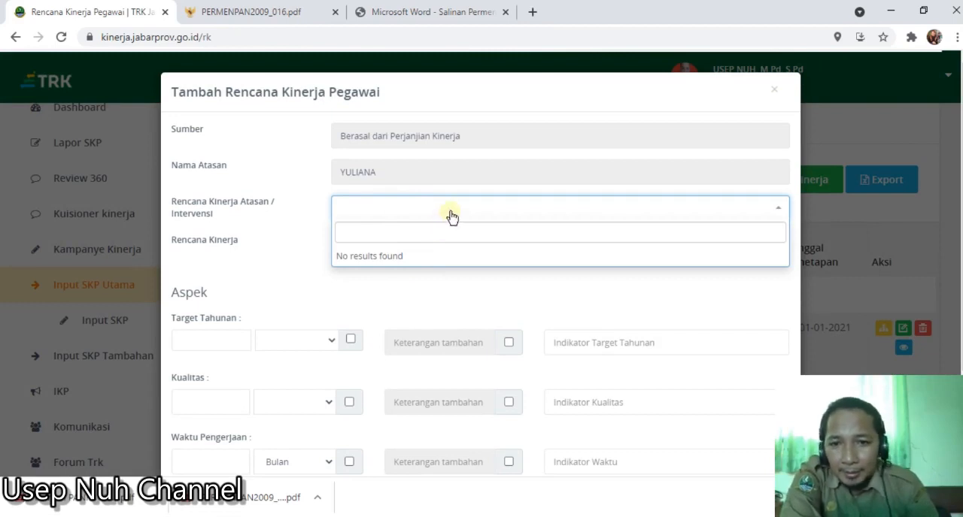
{"action": "left_click", "coordinate": [301, 249]}
{"action": "left_click", "coordinate": [352, 245]}
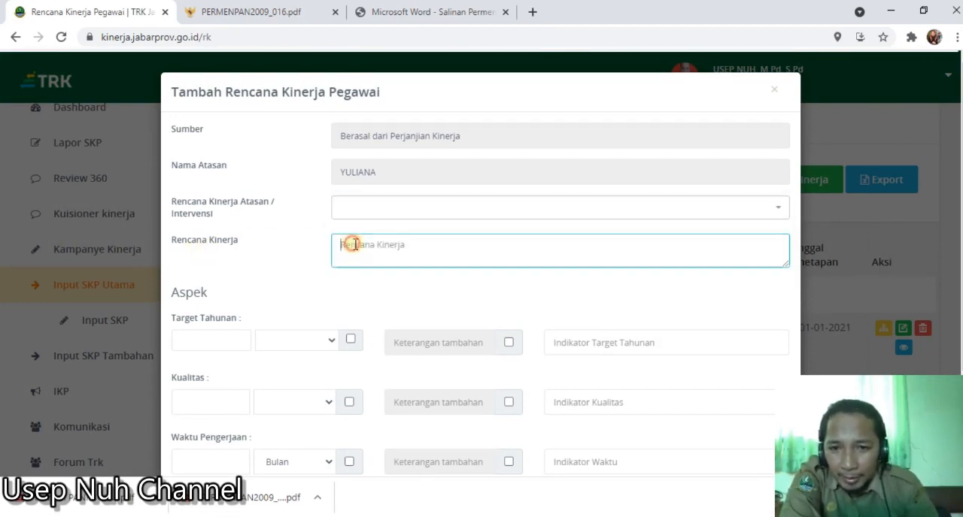
- Copy "Mengikuti Diklat Fungsional, lamanya antara 30 s.d. 80 jam" from item 20 of the Excel workbook into the new entry's Rencana Kinerja field
{"action": "left_click", "coordinate": [672, 516]}
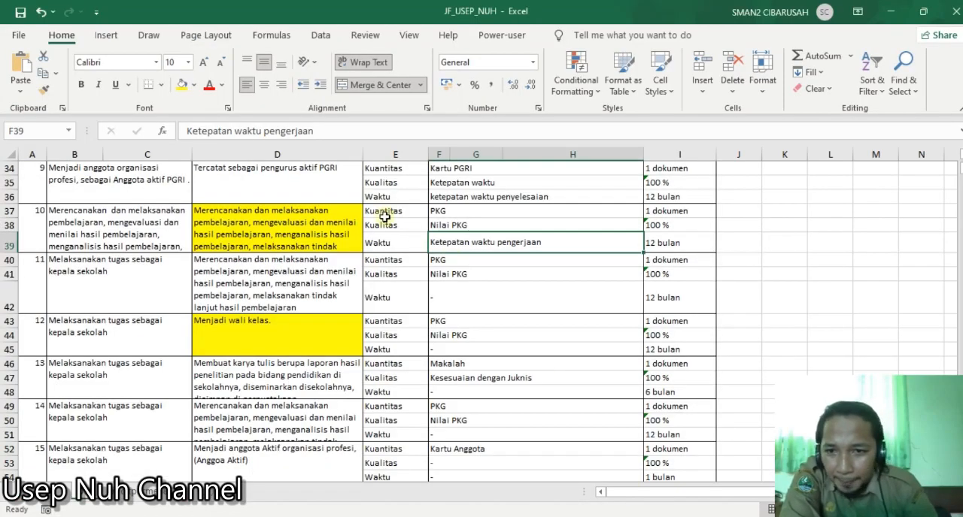
{"action": "scroll", "coordinate": [324, 346], "scroll_direction": "down", "scroll_amount": 1}
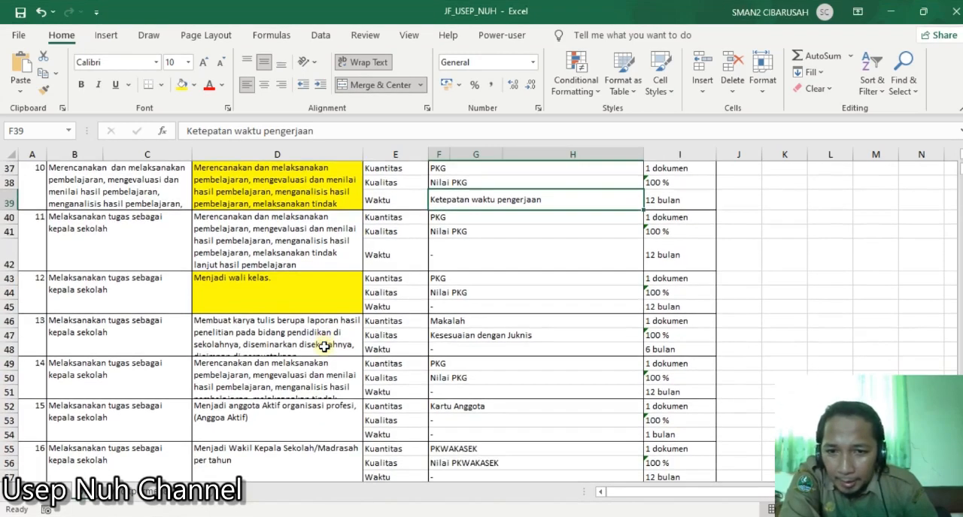
{"action": "left_click", "coordinate": [302, 298]}
{"action": "scroll", "coordinate": [302, 298], "scroll_direction": "down", "scroll_amount": 6}
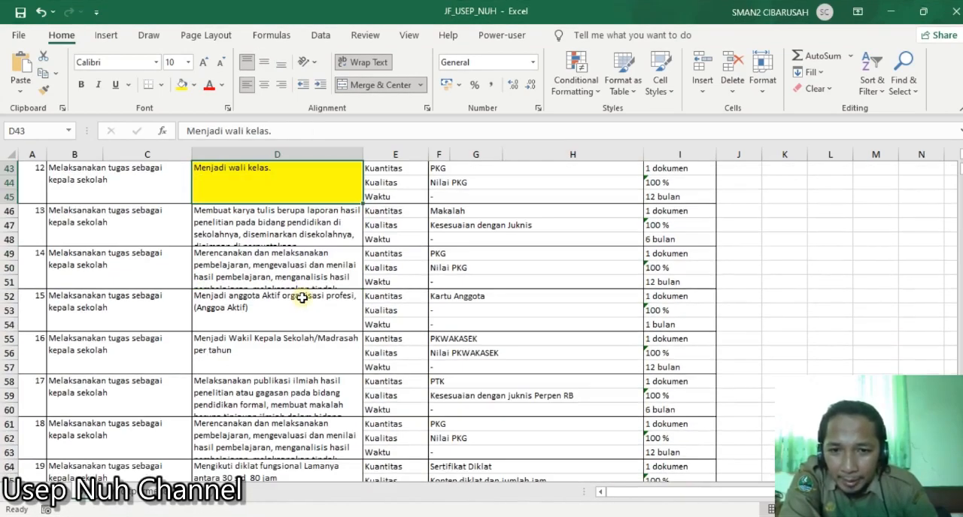
{"action": "scroll", "coordinate": [302, 299], "scroll_direction": "down", "scroll_amount": 3}
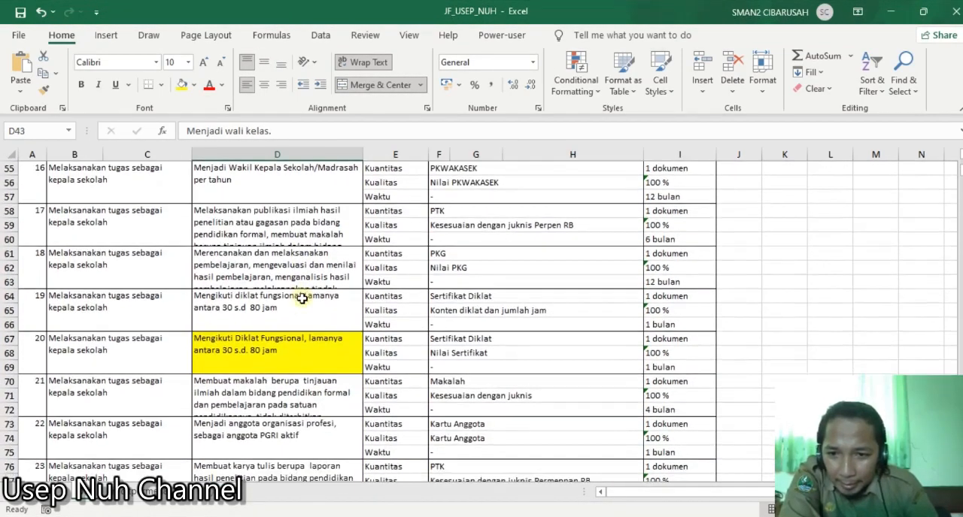
{"action": "left_click", "coordinate": [308, 261]}
{"action": "left_click_drag", "start_coordinate": [187, 131], "coordinate": [474, 113]}
{"action": "key", "text": "ctrl+c"}
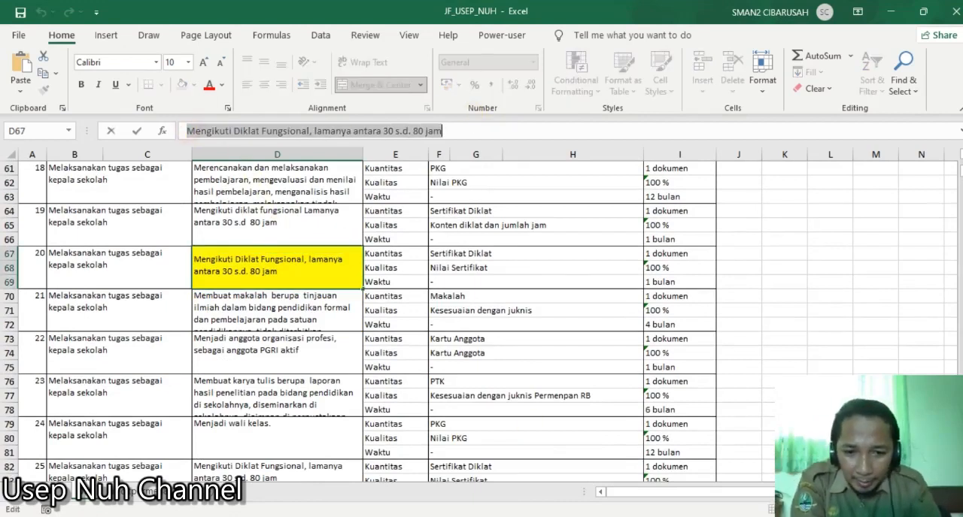
{"action": "key", "text": "alt+Tab"}
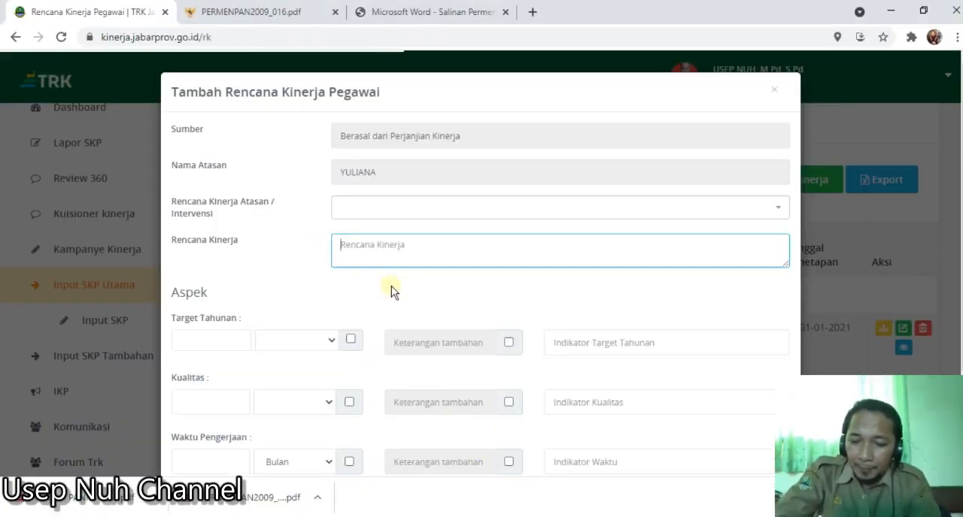
{"action": "key", "text": "ctrl+v"}
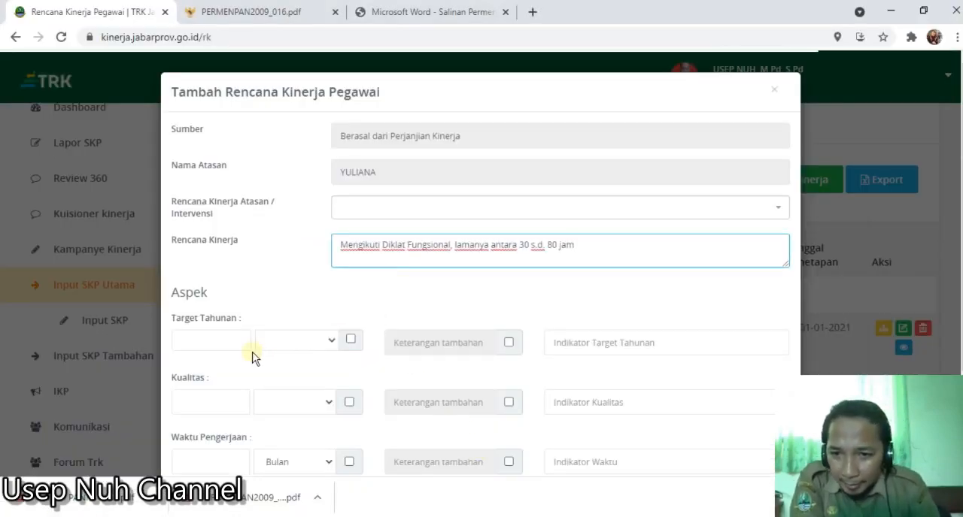
- Check item 20's quantity target in the Excel workbook and set the entry's Target Tahunan to 1 dokumen
{"action": "left_click", "coordinate": [214, 346]}
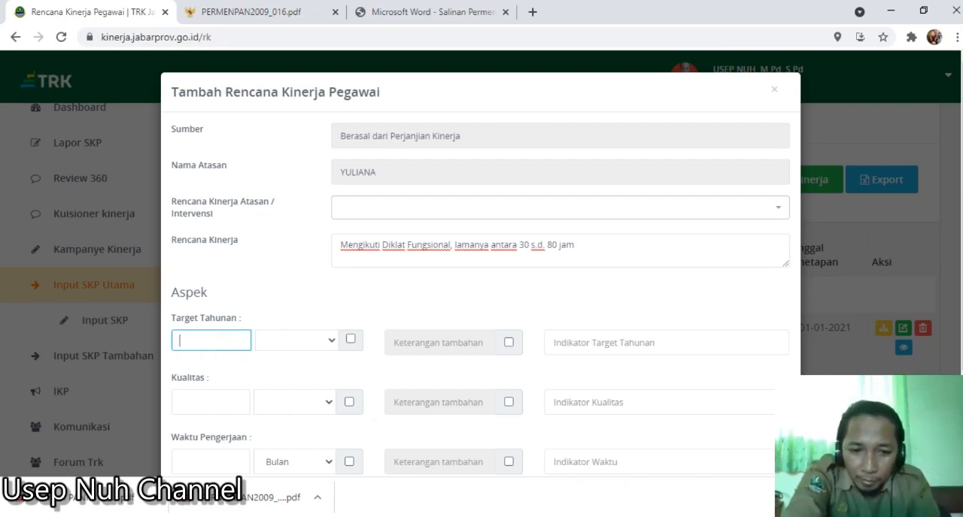
{"action": "key", "text": "alt+Tab"}
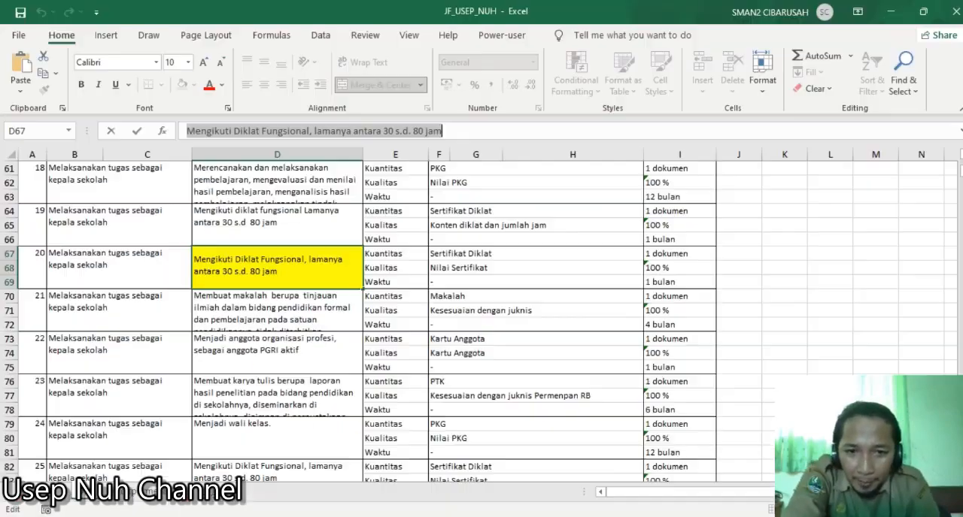
{"action": "left_click", "coordinate": [453, 254]}
{"action": "left_click", "coordinate": [656, 254]}
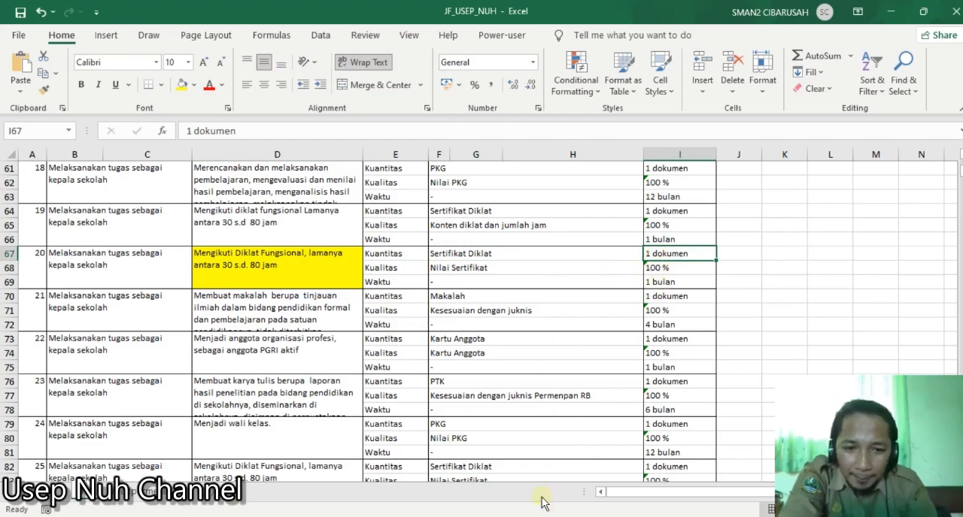
{"action": "key", "text": "alt+Tab"}
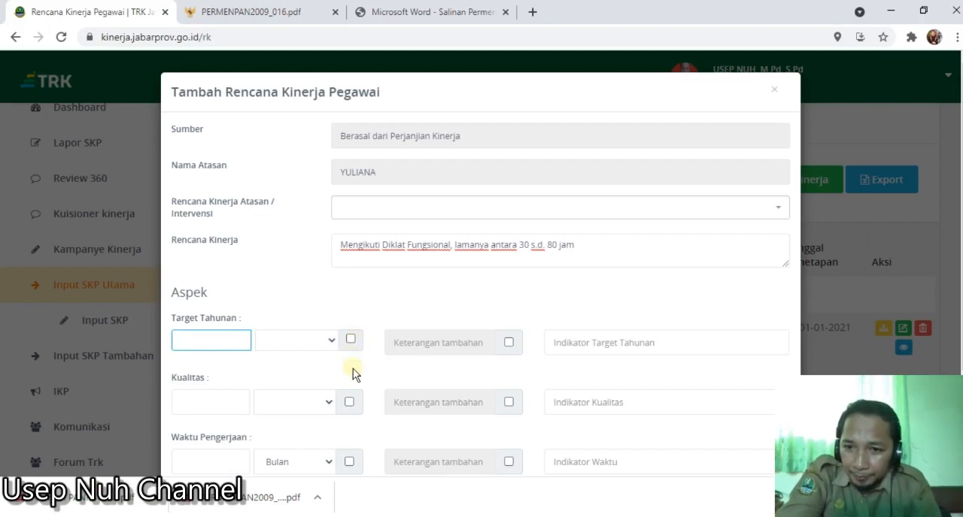
{"action": "type", "text": "1"}
{"action": "left_click", "coordinate": [351, 339]}
{"action": "left_click", "coordinate": [350, 340]}
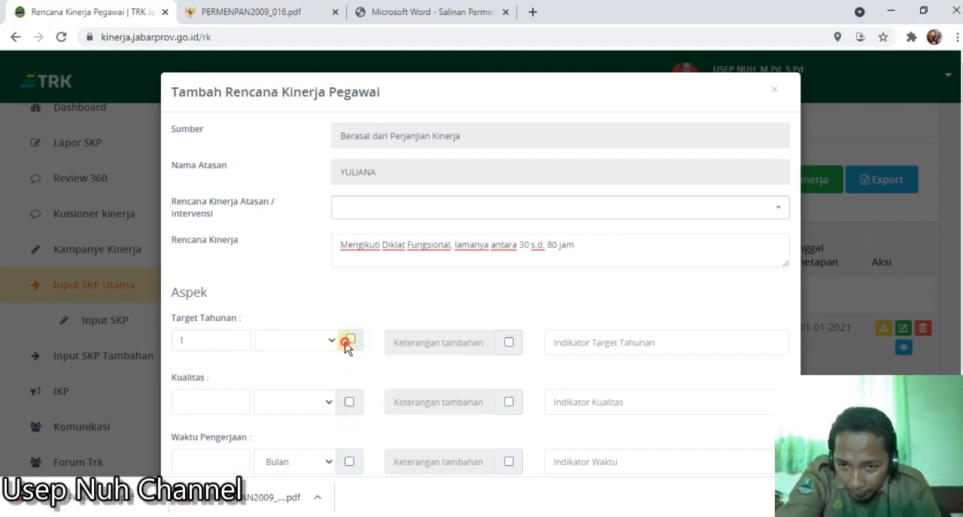
{"action": "left_click", "coordinate": [335, 340]}
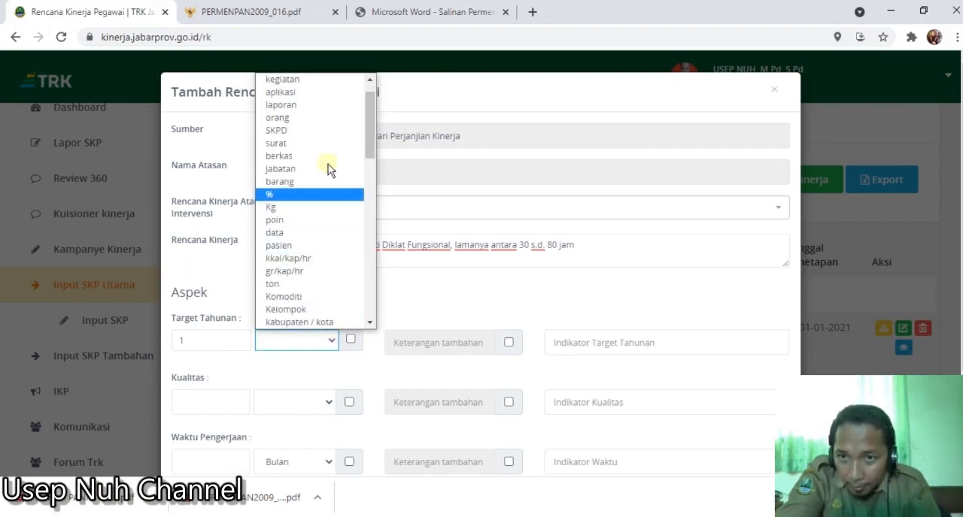
{"action": "scroll", "coordinate": [329, 105], "scroll_direction": "up", "scroll_amount": 1}
{"action": "left_click", "coordinate": [329, 92]}
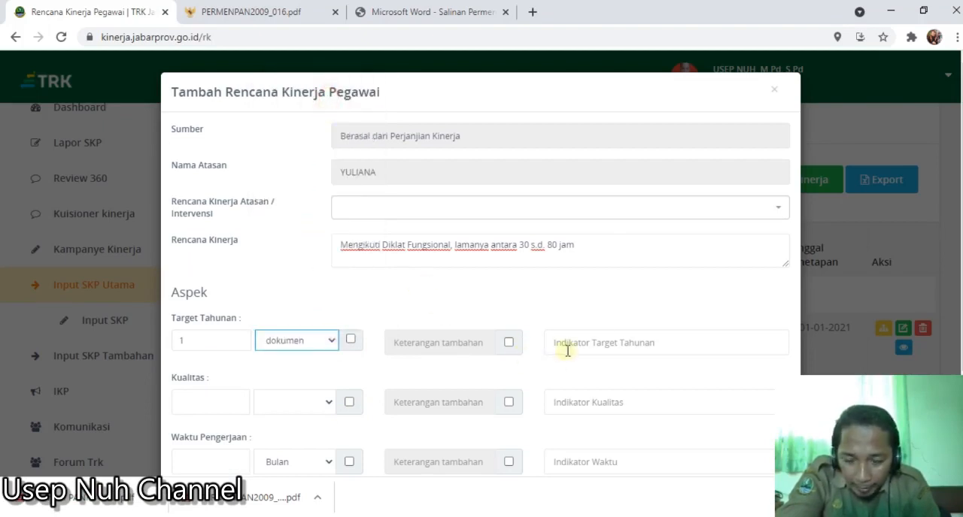
- Set Kualitas to 100 % and Waktu Pengerjaan to 2 Bulan
{"action": "left_click", "coordinate": [233, 403]}
{"action": "type", "text": "1"}
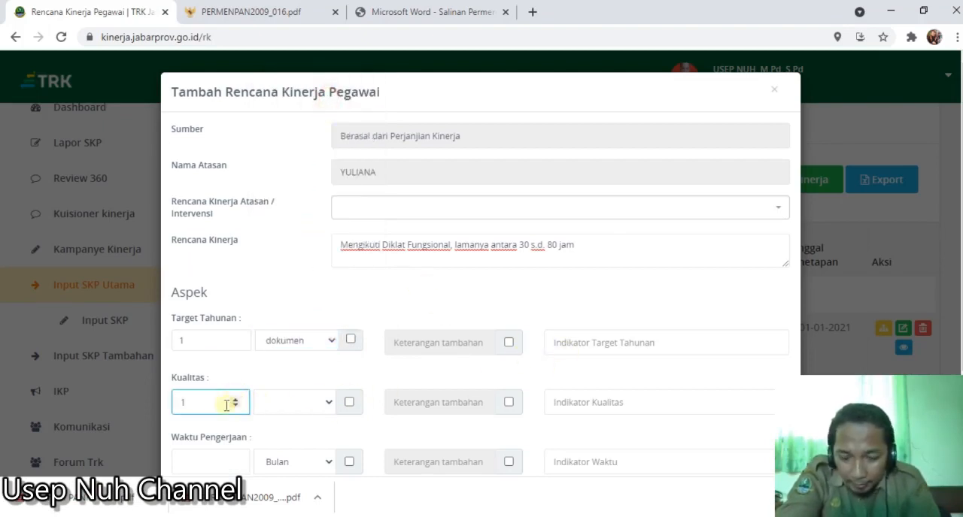
{"action": "left_click", "coordinate": [329, 406]}
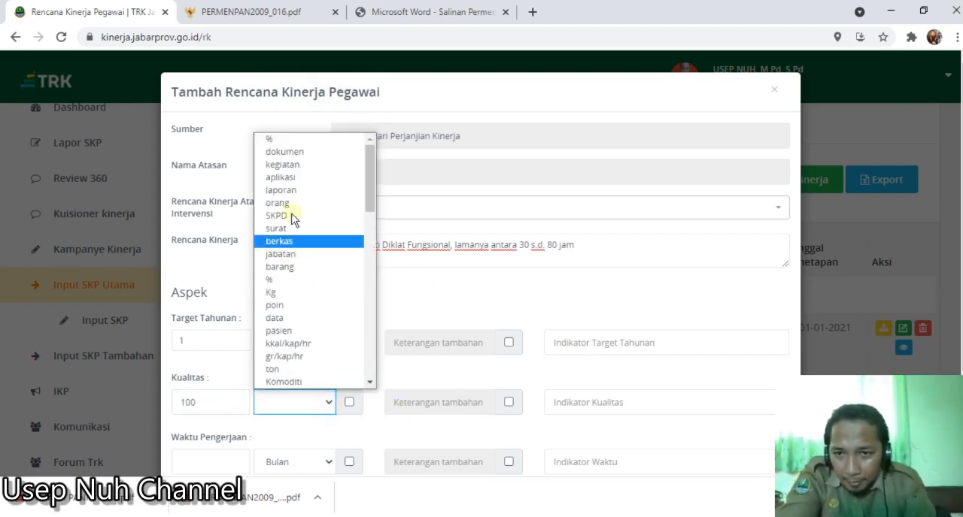
{"action": "left_click", "coordinate": [286, 141]}
{"action": "left_click", "coordinate": [203, 460]}
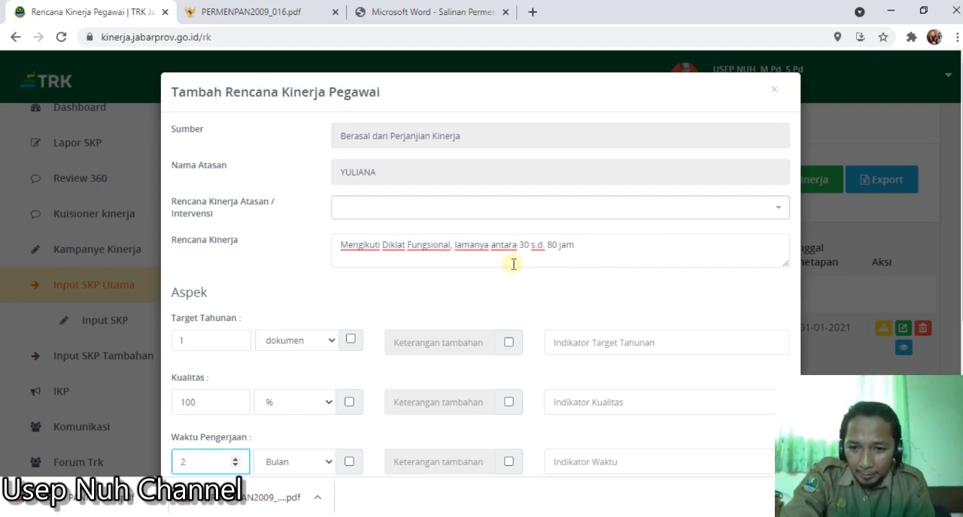
- Copy "Sertifikat Diklat" from item 19's Kuantitas row in the Excel workbook into the entry's Indikator Target Tahunan
{"action": "left_click", "coordinate": [603, 342]}
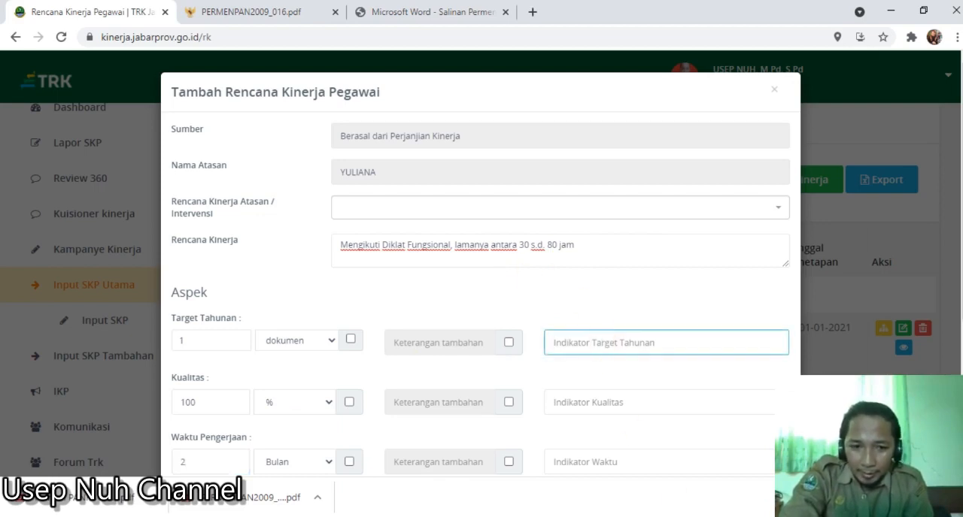
{"action": "key", "text": "alt+Tab"}
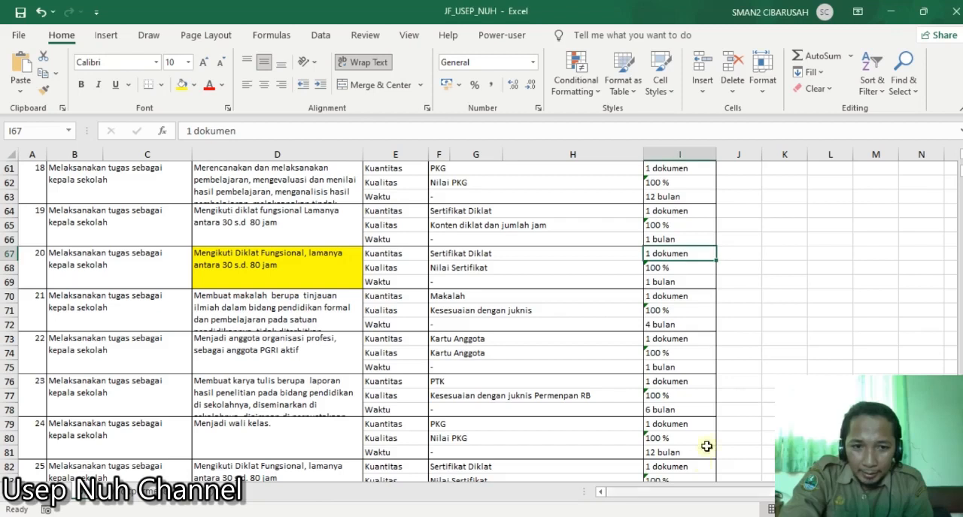
{"action": "left_click", "coordinate": [506, 252]}
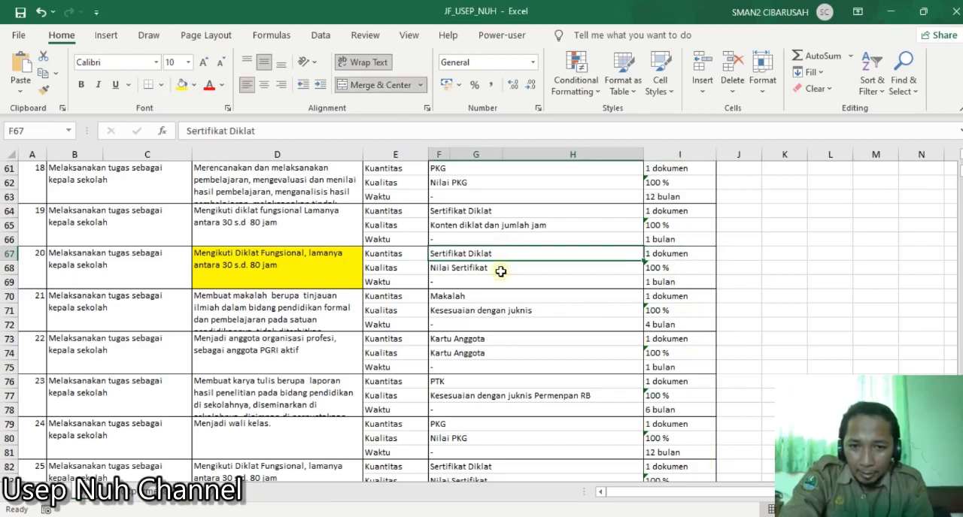
{"action": "left_click", "coordinate": [500, 271]}
{"action": "left_click", "coordinate": [477, 213]}
{"action": "left_click", "coordinate": [480, 225]}
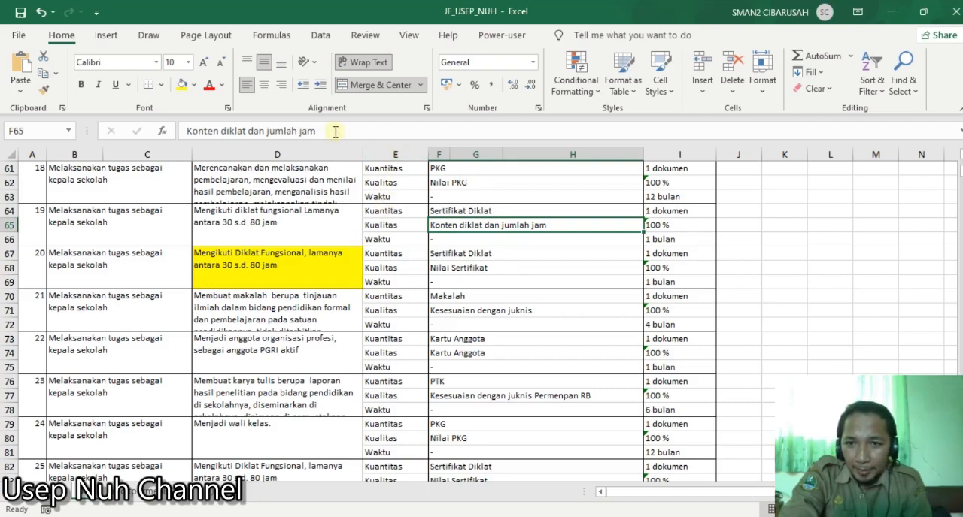
{"action": "left_click", "coordinate": [489, 213]}
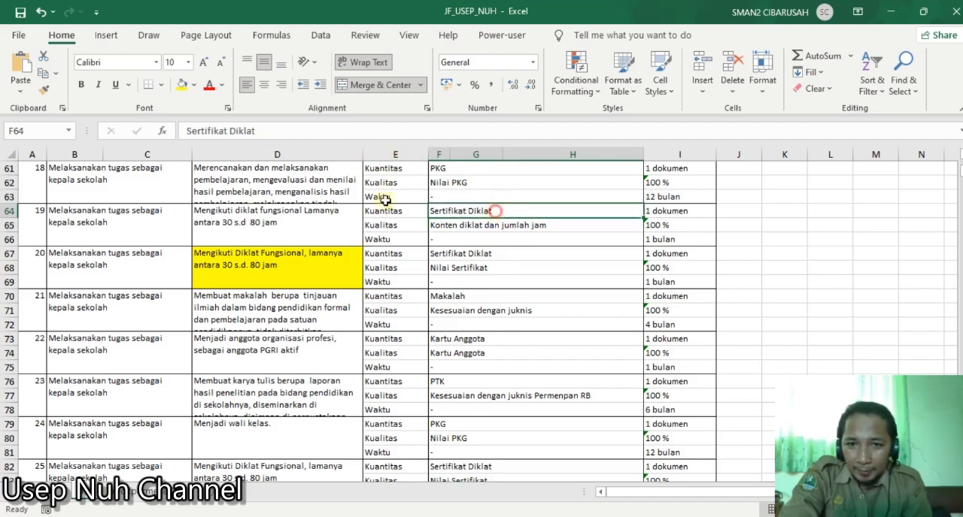
{"action": "left_click_drag", "start_coordinate": [271, 132], "coordinate": [181, 136]}
{"action": "key", "text": "ctrl+c"}
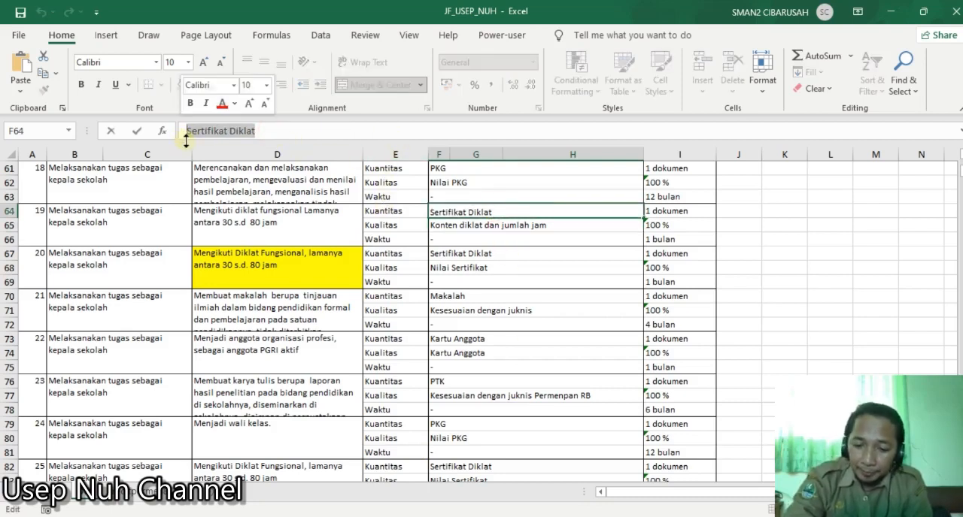
{"action": "key", "text": "alt+Tab"}
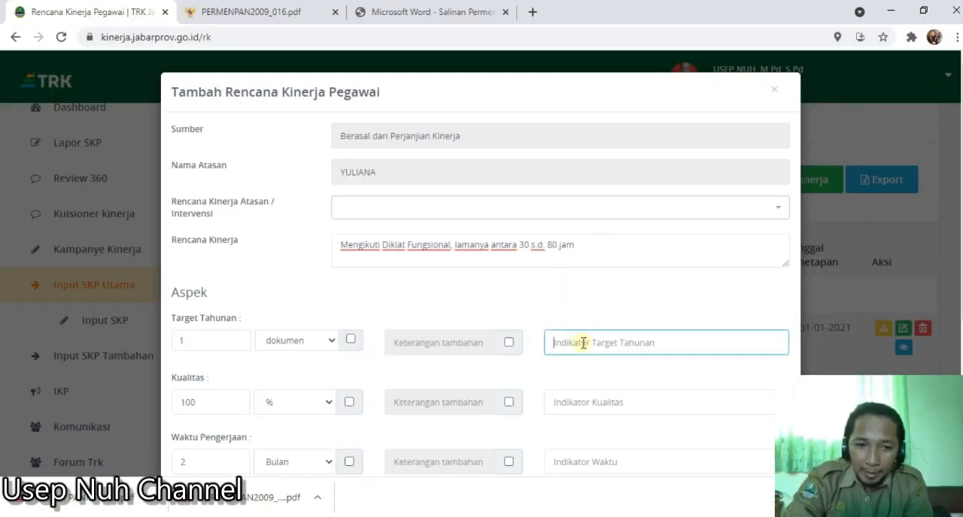
{"action": "key", "text": "ctrl+v"}
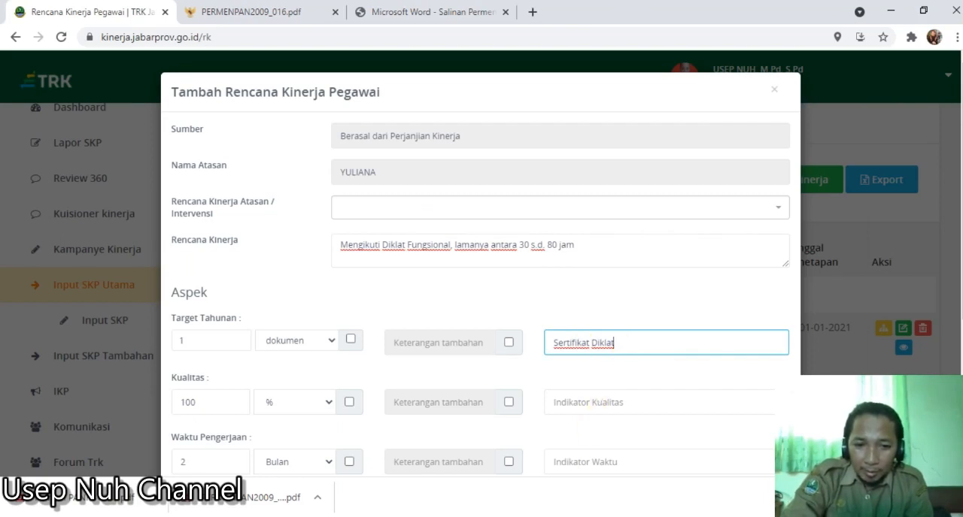
- Copy "Konten diklat dan jumlah jam" from item 19's Kualitas row in the Excel workbook into the entry's Indikator Kualitas
{"action": "mouse_move", "coordinate": [674, 516]}
{"action": "left_click", "coordinate": [656, 462]}
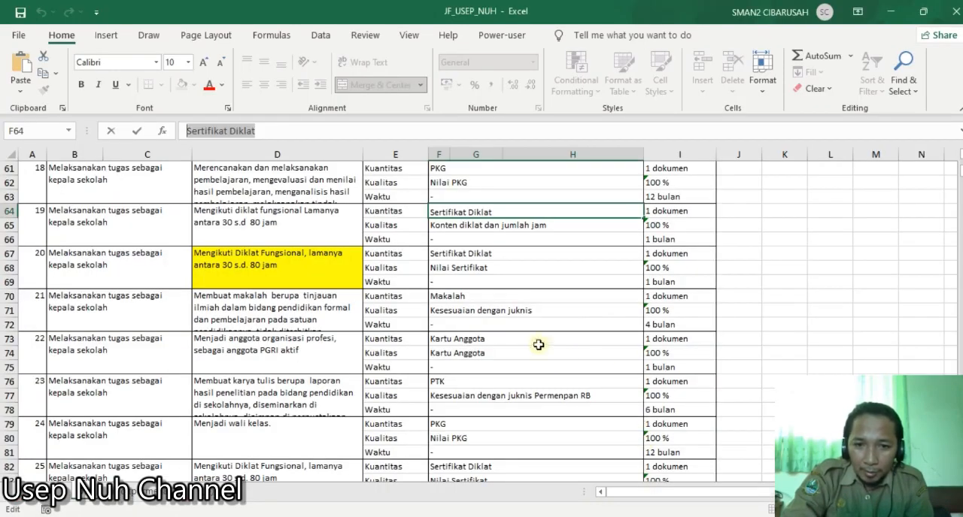
{"action": "left_click", "coordinate": [508, 225]}
{"action": "left_click_drag", "start_coordinate": [190, 130], "coordinate": [317, 132]}
{"action": "key", "text": "ctrl+c"}
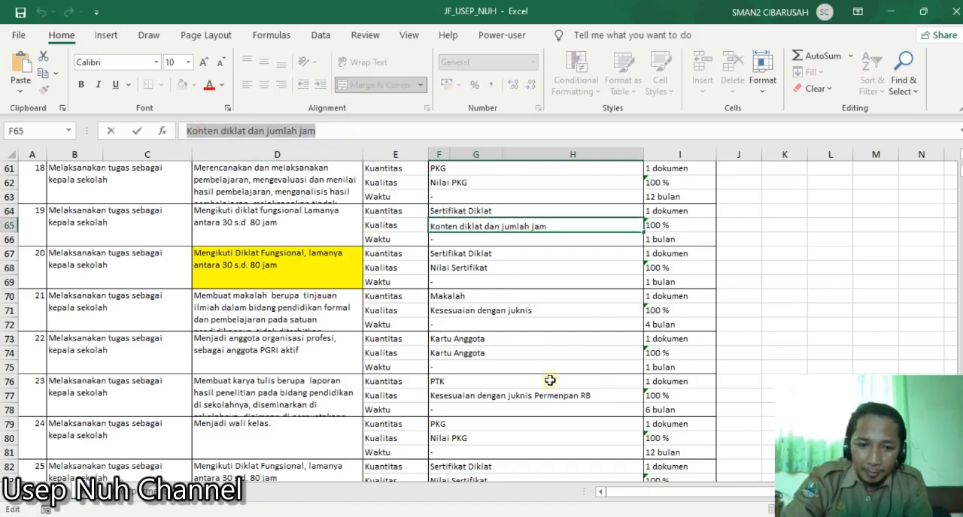
{"action": "key", "text": "alt+Tab"}
{"action": "left_click", "coordinate": [557, 399]}
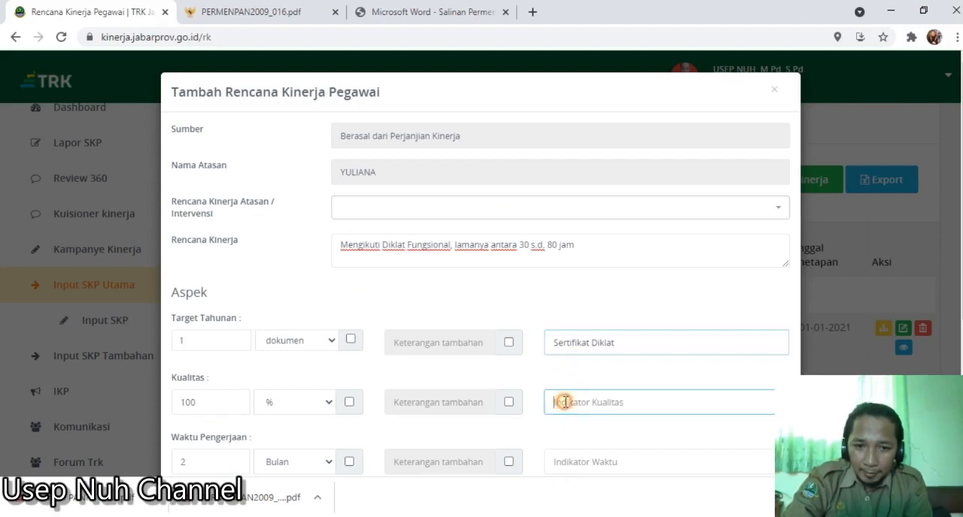
{"action": "key", "text": "ctrl+v"}
- Enter "2 Bulan" as the Indikator Waktu
{"action": "left_click", "coordinate": [582, 465]}
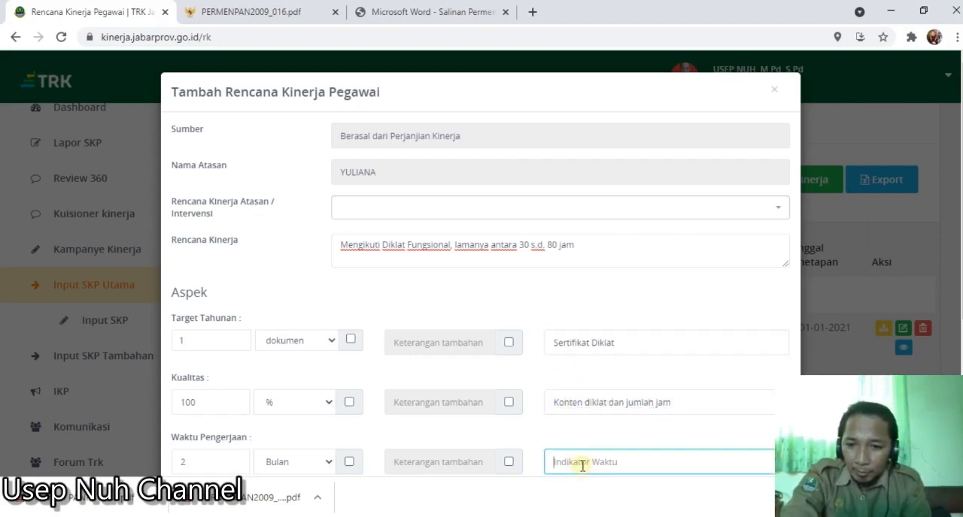
{"action": "type", "text": "2"}
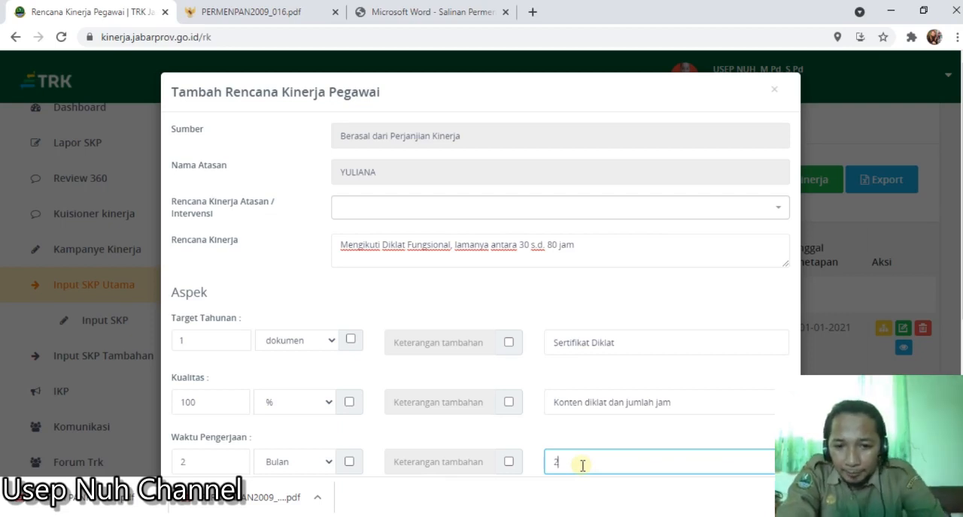
{"action": "type", "text": " B"}
{"action": "key", "text": "Caps_Lock"}
{"action": "type", "text": "ulan"}
- Choose Maret and September as the two months under Rencana Kinerja Bulanan
{"action": "scroll", "coordinate": [670, 361], "scroll_direction": "down", "scroll_amount": 3}
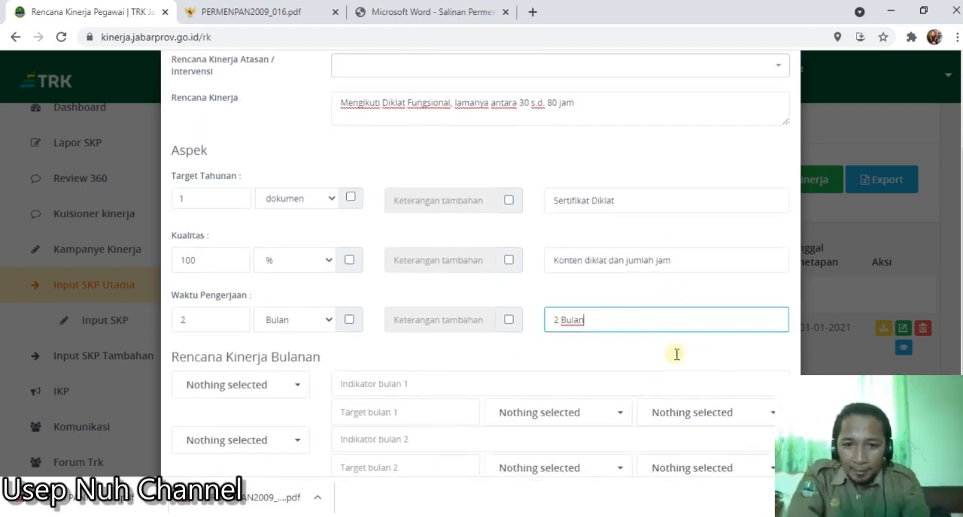
{"action": "scroll", "coordinate": [676, 355], "scroll_direction": "down", "scroll_amount": 1}
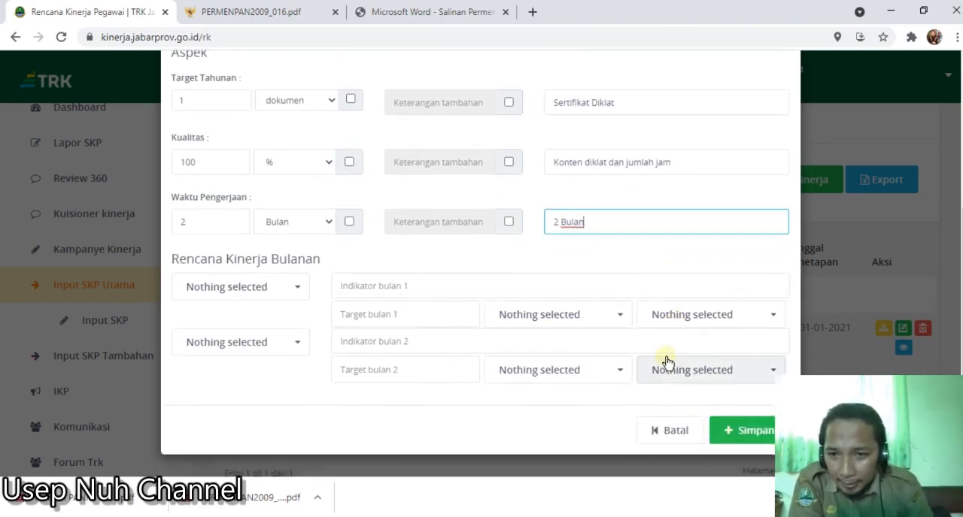
{"action": "left_click", "coordinate": [226, 286]}
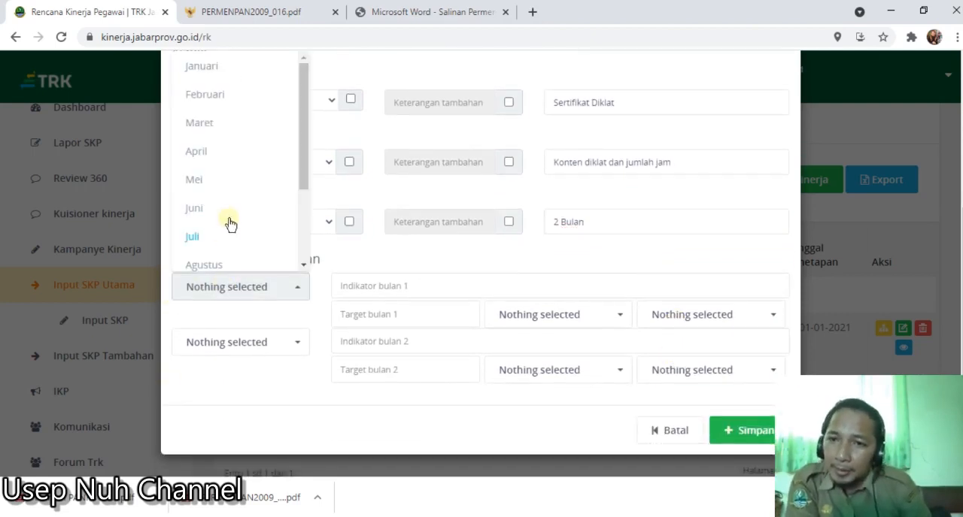
{"action": "left_click", "coordinate": [226, 123]}
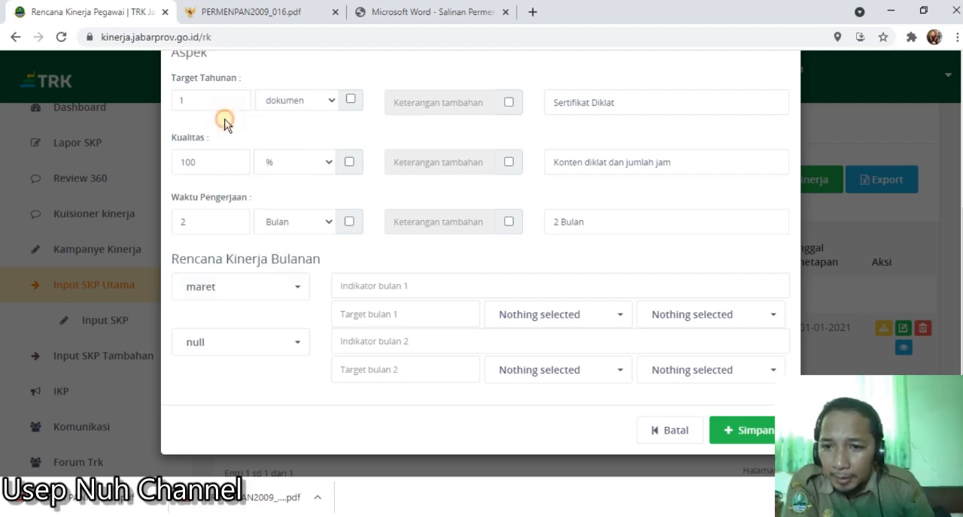
{"action": "left_click", "coordinate": [251, 343]}
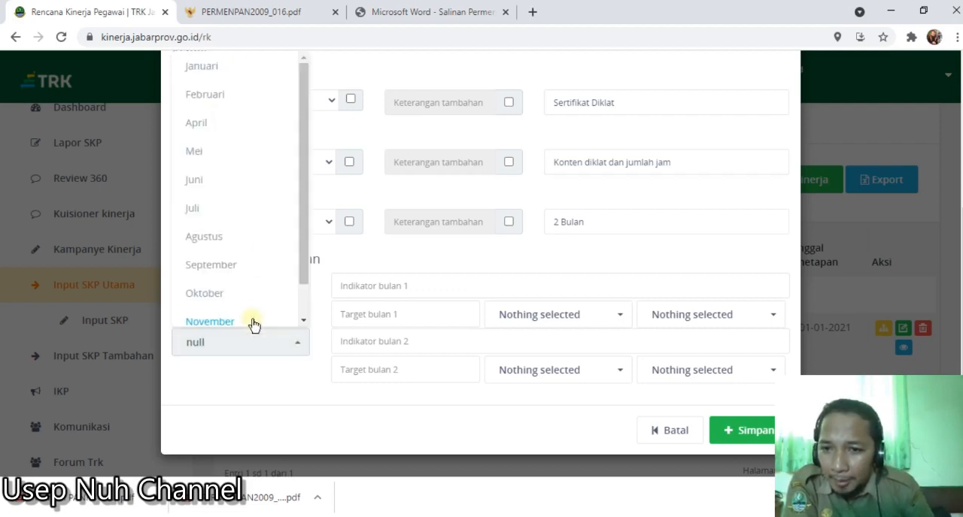
{"action": "left_click", "coordinate": [211, 265]}
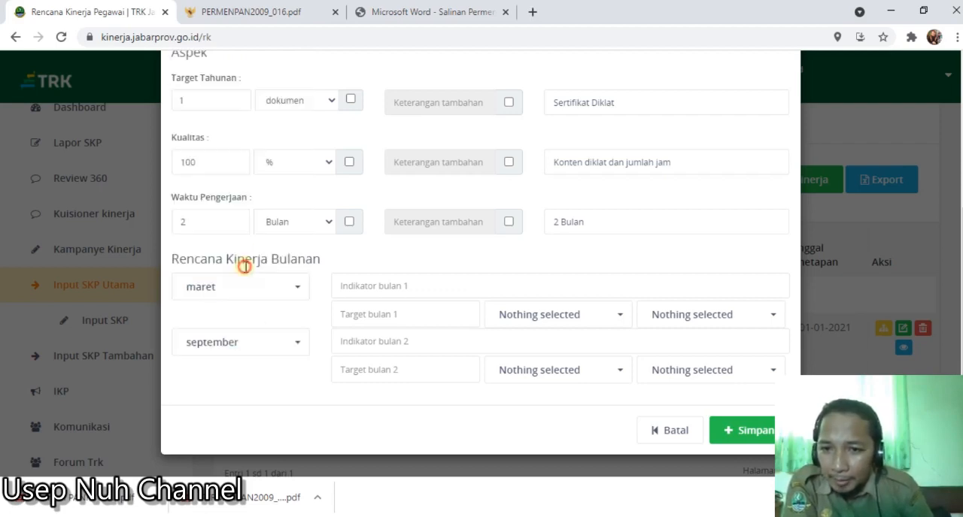
- Enter "Diklat pengembangan bahan ajar" as the monthly indicator for Maret
{"action": "left_click", "coordinate": [396, 292]}
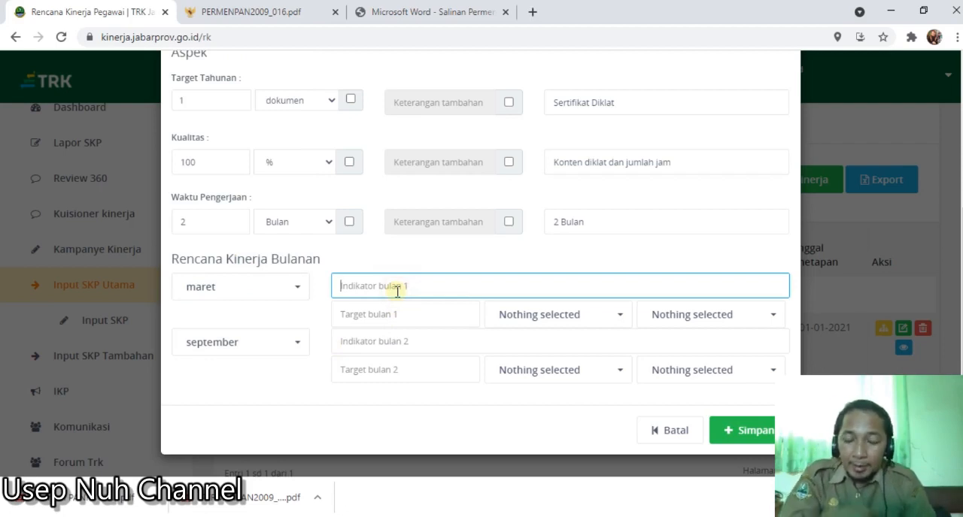
{"action": "key", "text": "Caps_Lock"}
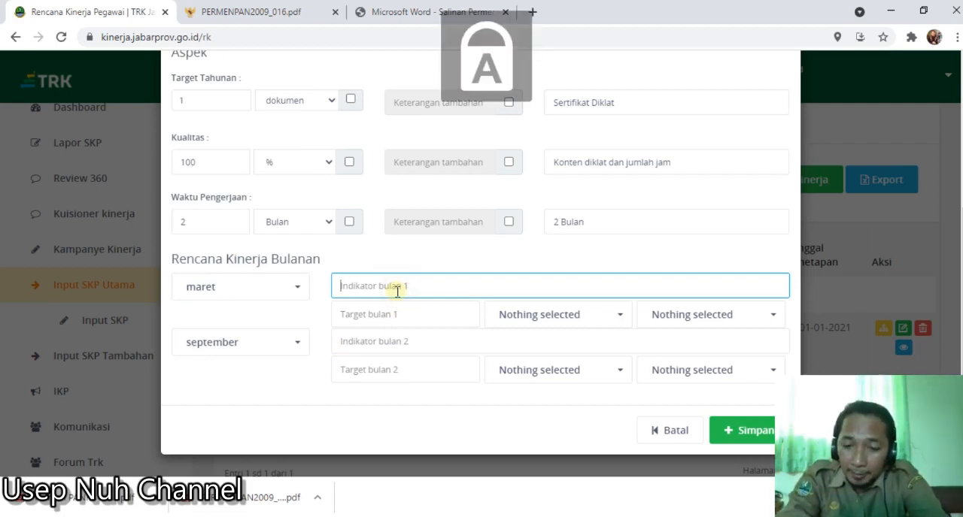
{"action": "type", "text": "D"}
{"action": "key", "text": "Caps_Lock"}
{"action": "type", "text": "ikl"}
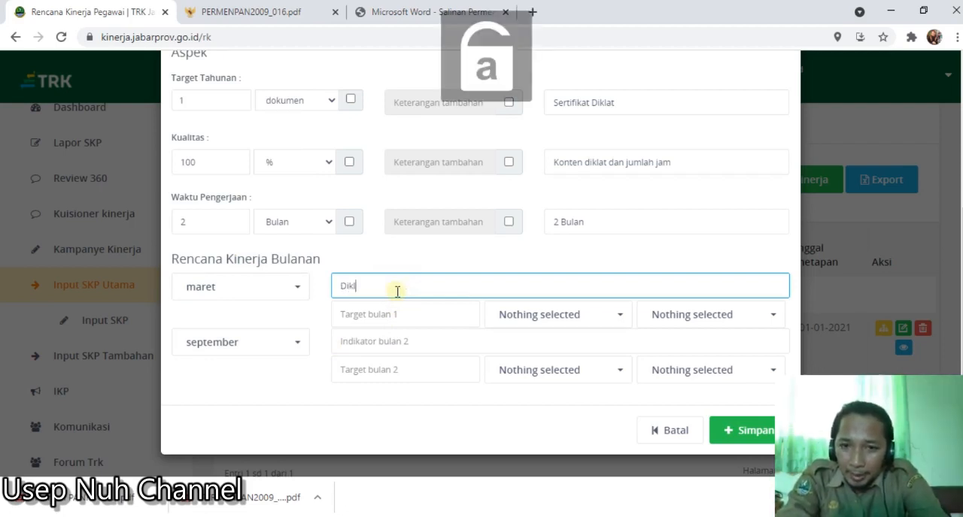
{"action": "type", "text": "at"}
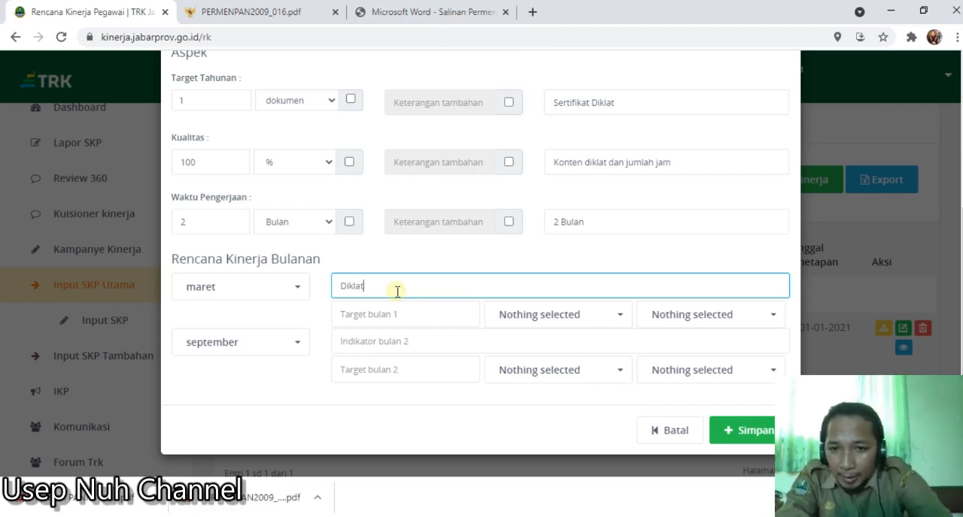
{"action": "type", "text": " pengembangan bahan ajar"}
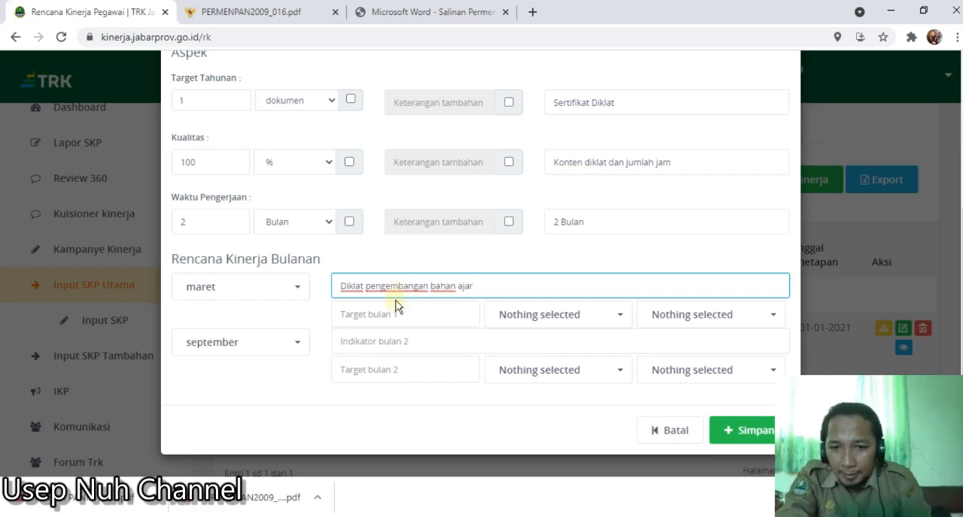
- Enter "Diklat pengembangan media pembelajaran" as the monthly indicator for September
{"action": "left_click", "coordinate": [381, 342]}
{"action": "key", "text": "Caps_Lock"}
{"action": "type", "text": "D"}
{"action": "key", "text": "Caps_Lock"}
{"action": "type", "text": "iklat p"}
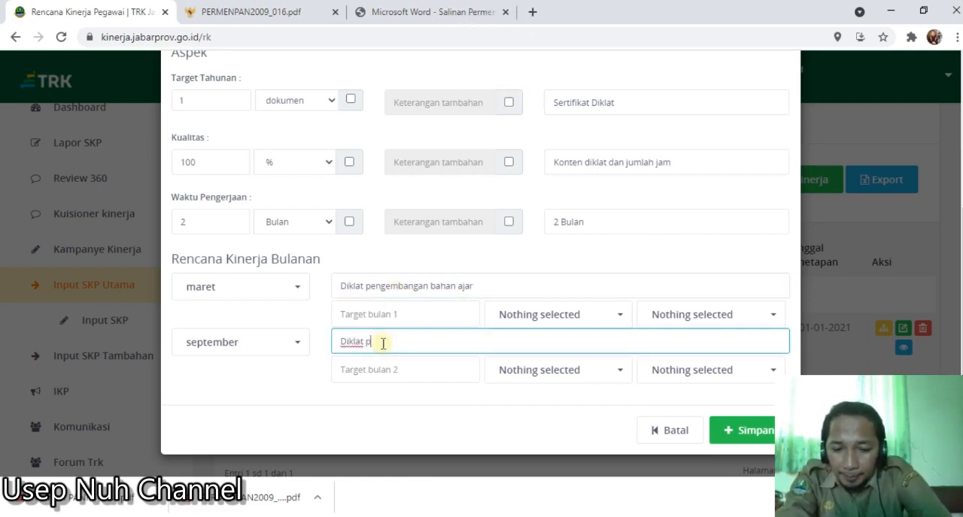
{"action": "type", "text": "engembangan"}
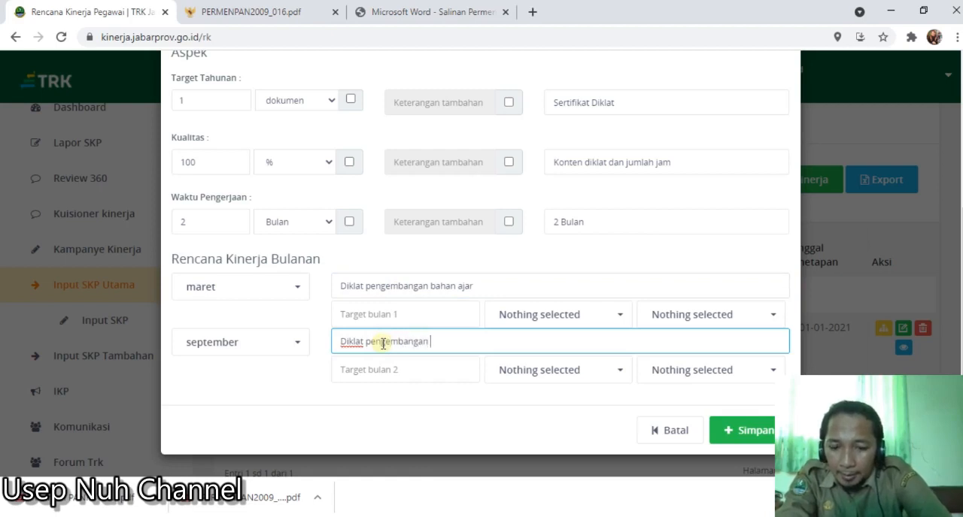
{"action": "type", "text": " media pembelajaran"}
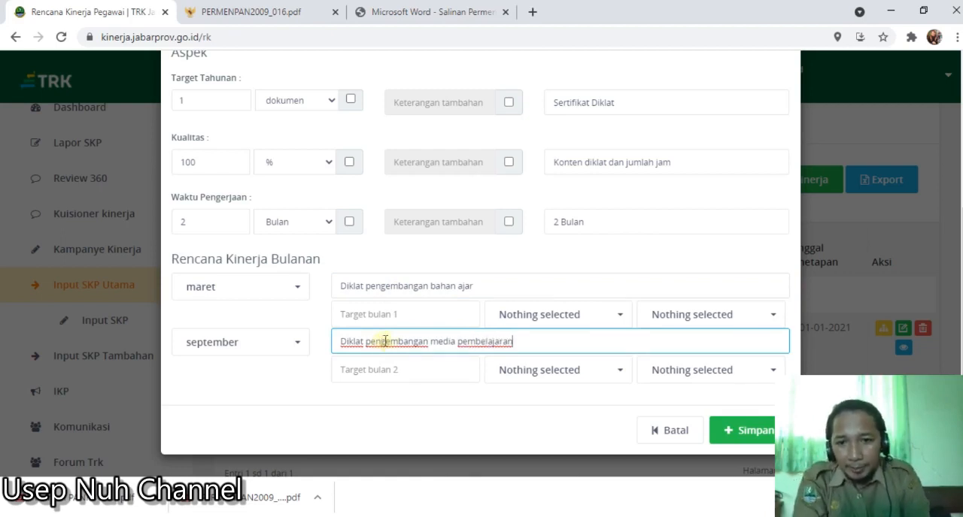
- Set the Maret target to 1 dokumen with a quality of 100%
{"action": "left_click", "coordinate": [415, 321]}
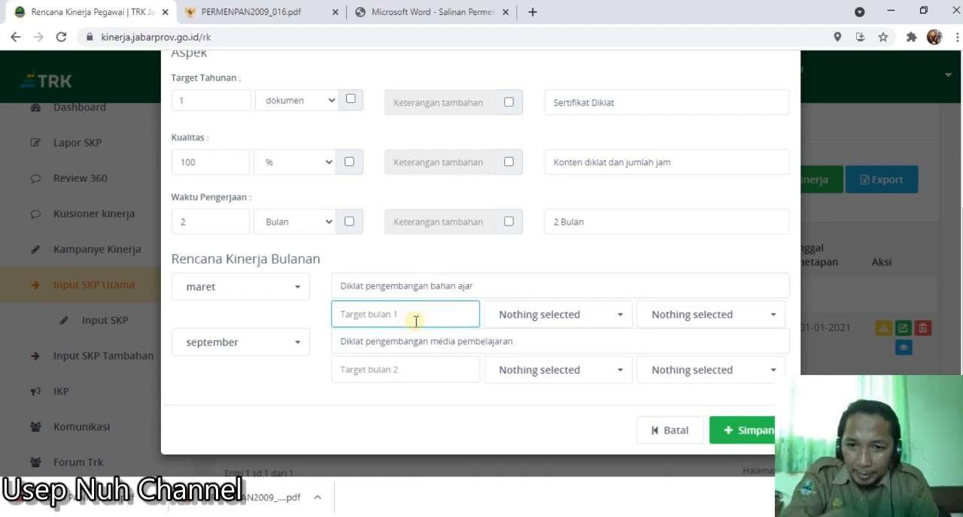
{"action": "type", "text": "1"}
{"action": "left_click", "coordinate": [528, 319]}
{"action": "right_click", "coordinate": [528, 128]}
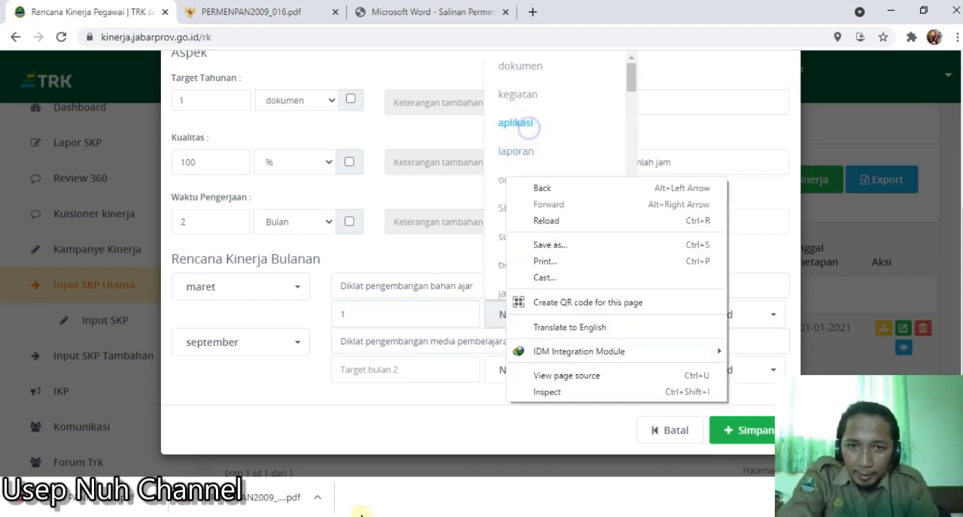
{"action": "left_click", "coordinate": [519, 66]}
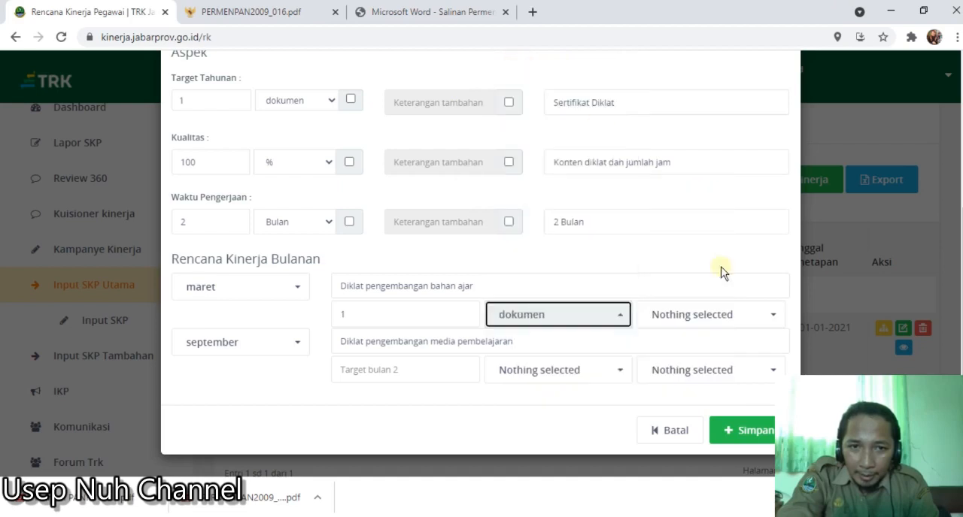
{"action": "left_click", "coordinate": [727, 325]}
{"action": "left_click", "coordinate": [695, 74]}
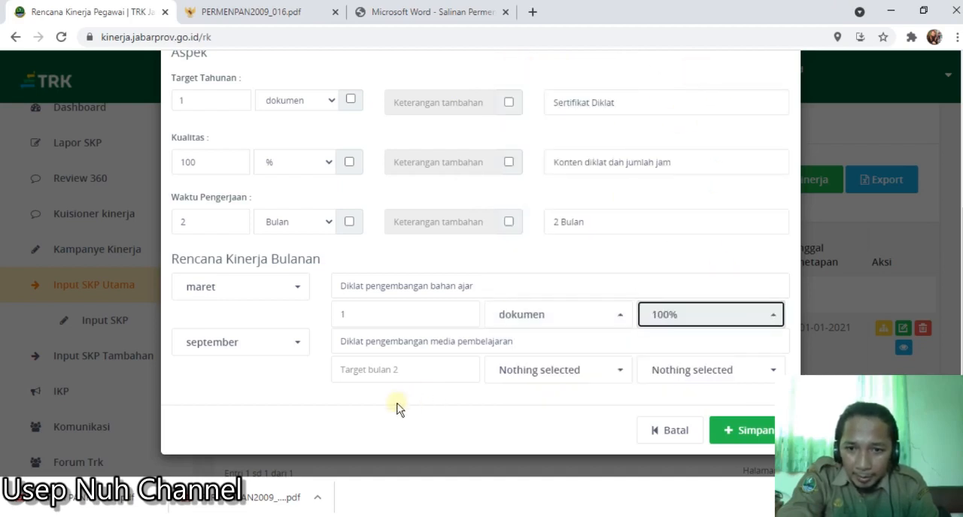
- Set the September target to 1 dokumen with a quality of 100%
{"action": "left_click", "coordinate": [399, 372]}
{"action": "type", "text": "1"}
{"action": "left_click", "coordinate": [531, 380]}
{"action": "left_click", "coordinate": [530, 68]}
{"action": "left_click", "coordinate": [703, 370]}
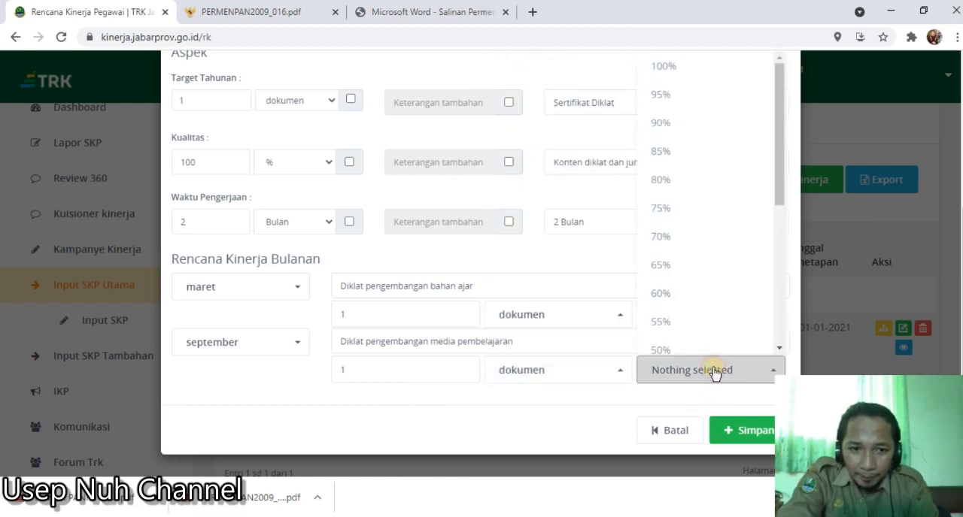
{"action": "left_click", "coordinate": [665, 67]}
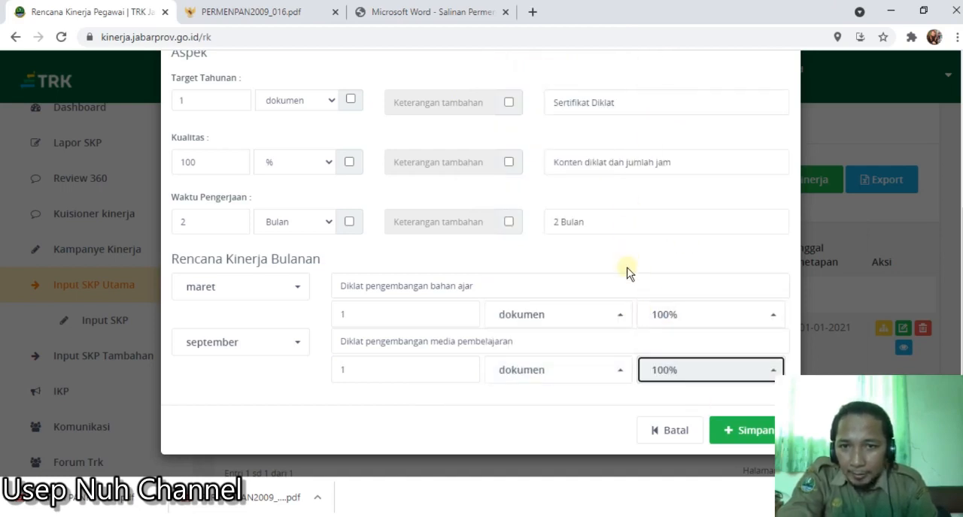
- Check the completed Diklat Fungsional form, save the Rencana Kinerja entry and confirm the submission
{"action": "scroll", "coordinate": [628, 273], "scroll_direction": "up", "scroll_amount": 1}
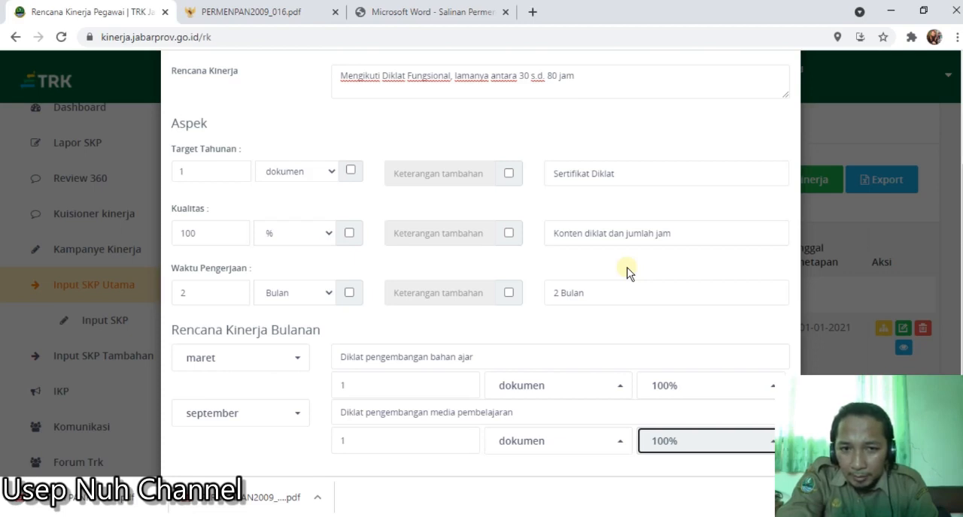
{"action": "scroll", "coordinate": [655, 299], "scroll_direction": "up", "scroll_amount": 1}
{"action": "scroll", "coordinate": [658, 301], "scroll_direction": "up", "scroll_amount": 1}
{"action": "scroll", "coordinate": [660, 303], "scroll_direction": "down", "scroll_amount": 5}
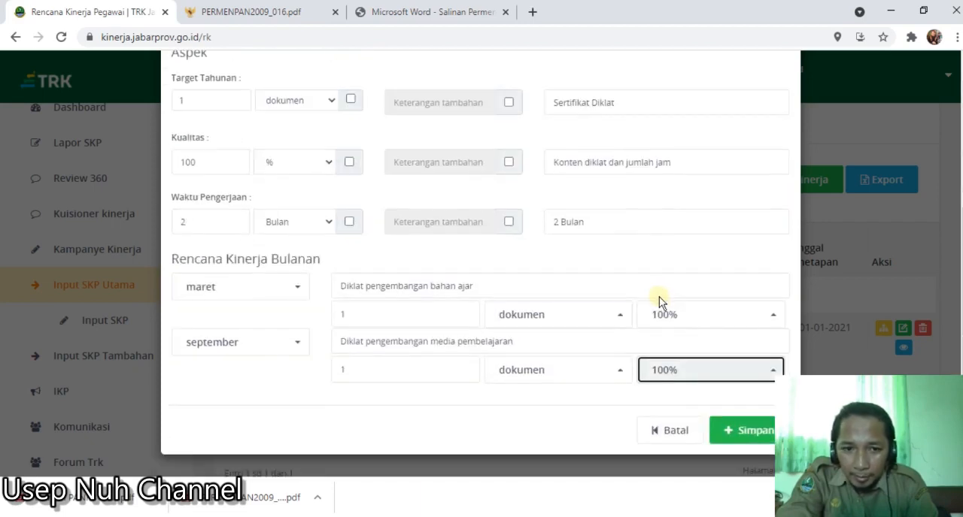
{"action": "left_click", "coordinate": [735, 435]}
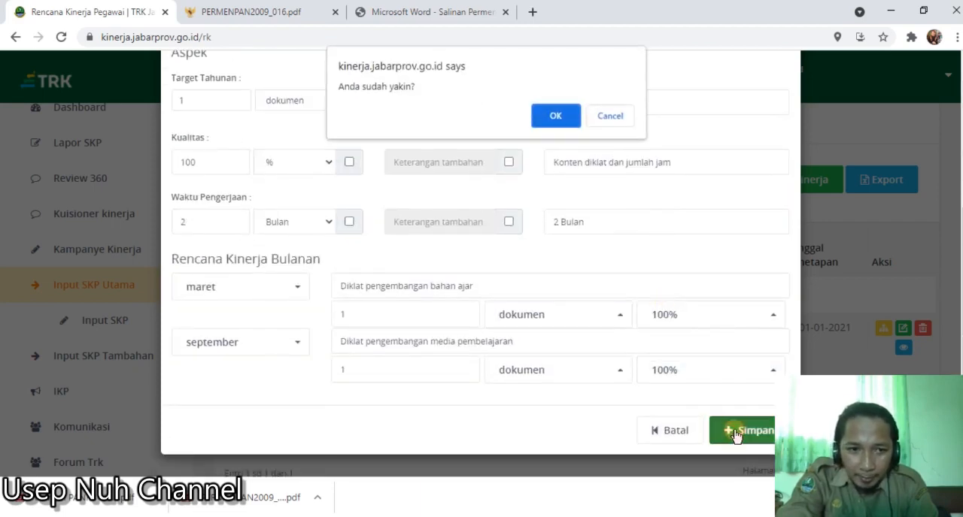
{"action": "left_click", "coordinate": [554, 116]}
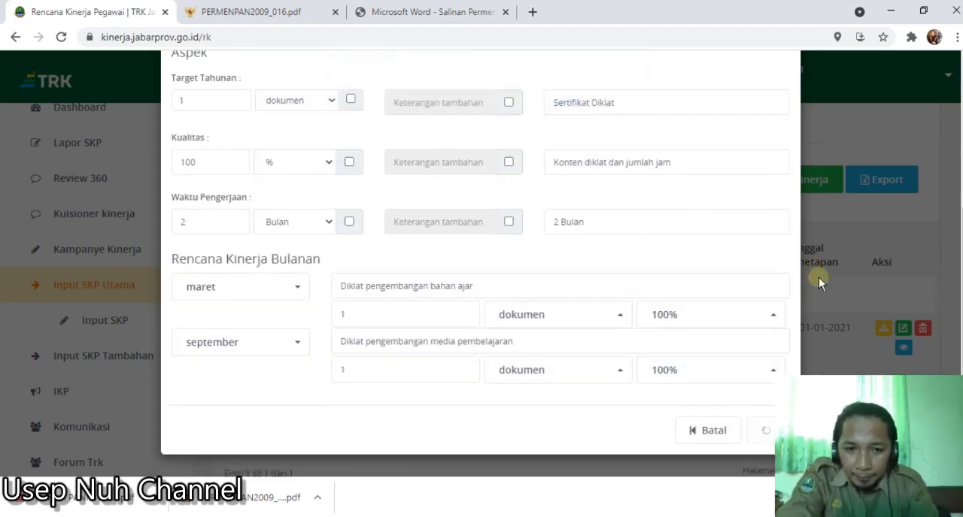
- Review the targets, quality, duration and status of the saved entries in the Rencana Kinerja Pegawai list
{"action": "scroll", "coordinate": [530, 336], "scroll_direction": "down", "scroll_amount": 3}
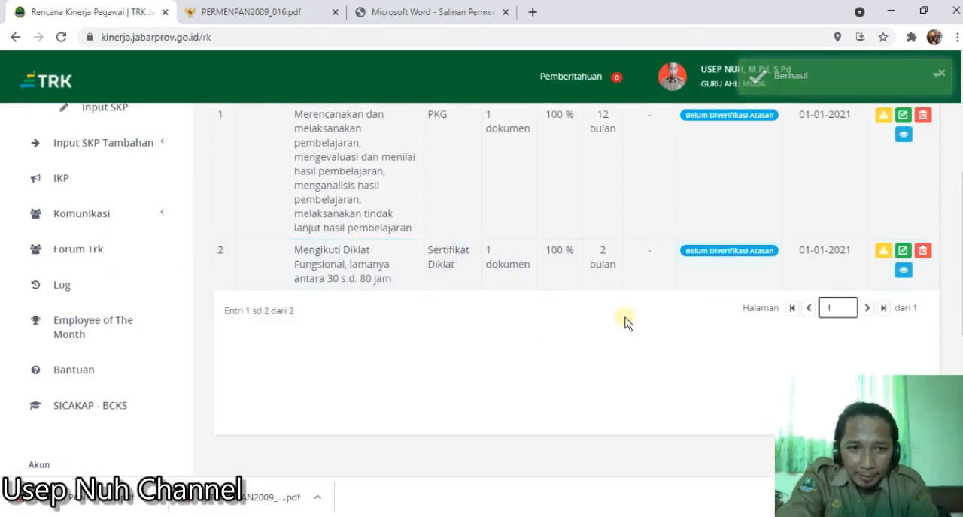
{"action": "scroll", "coordinate": [624, 322], "scroll_direction": "up", "scroll_amount": 1}
{"action": "scroll", "coordinate": [638, 277], "scroll_direction": "up", "scroll_amount": 1}
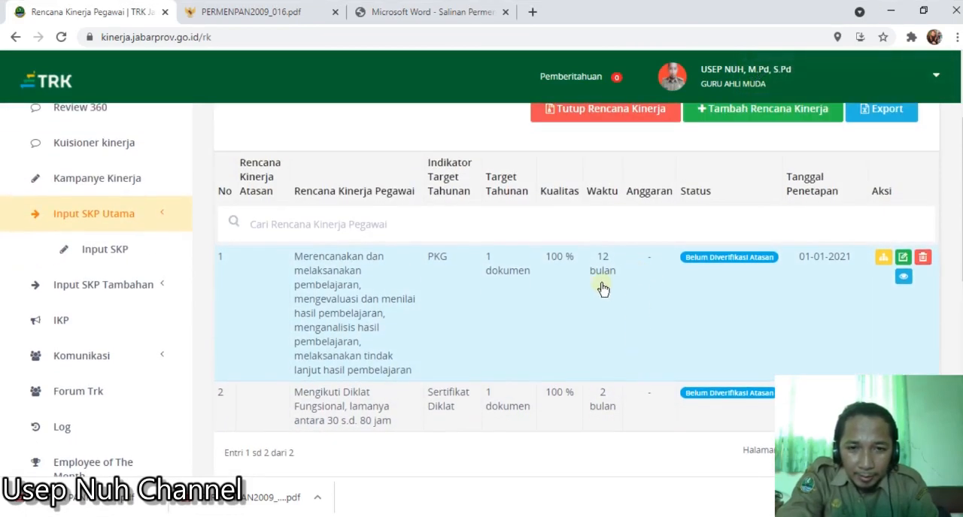
{"action": "scroll", "coordinate": [628, 331], "scroll_direction": "up", "scroll_amount": 1}
{"action": "scroll", "coordinate": [633, 337], "scroll_direction": "up", "scroll_amount": 1}
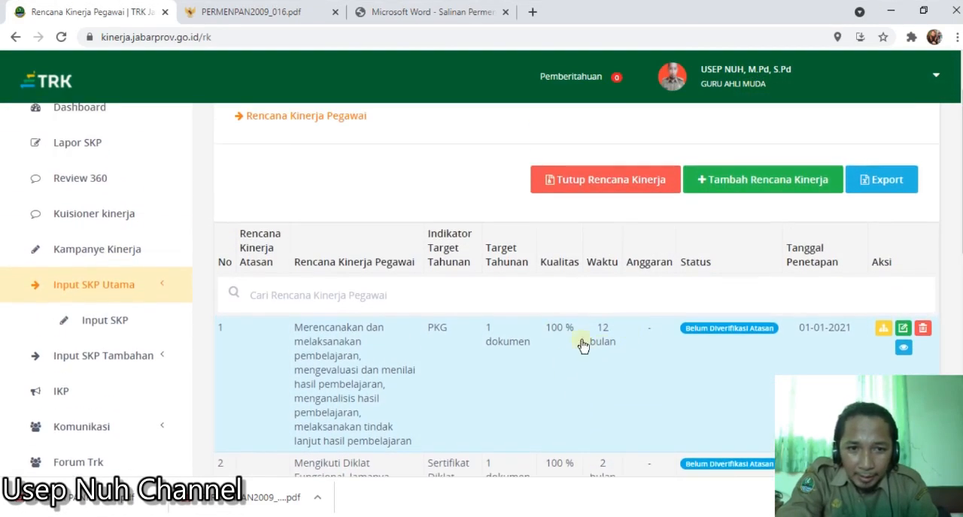
{"action": "scroll", "coordinate": [541, 381], "scroll_direction": "down", "scroll_amount": 2}
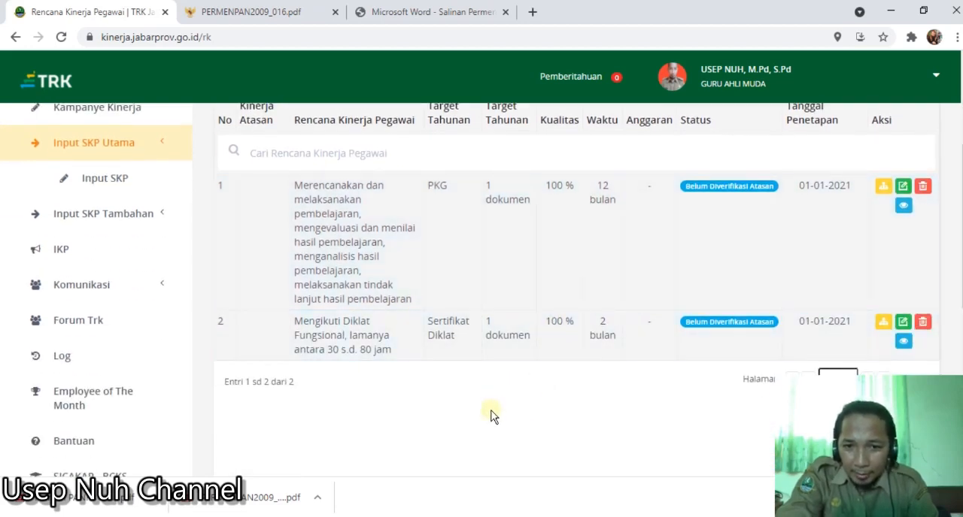
{"action": "scroll", "coordinate": [491, 415], "scroll_direction": "up", "scroll_amount": 1}
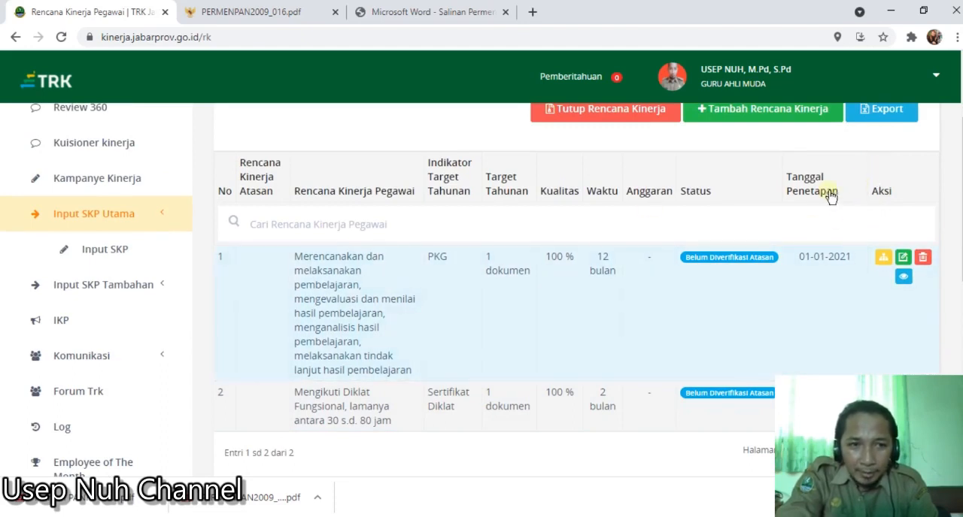
- Export the Rencana Kinerja in the Juli - Desember 2021 format with Lampirkan Angka Kredit set to Ya
{"action": "left_click", "coordinate": [876, 120]}
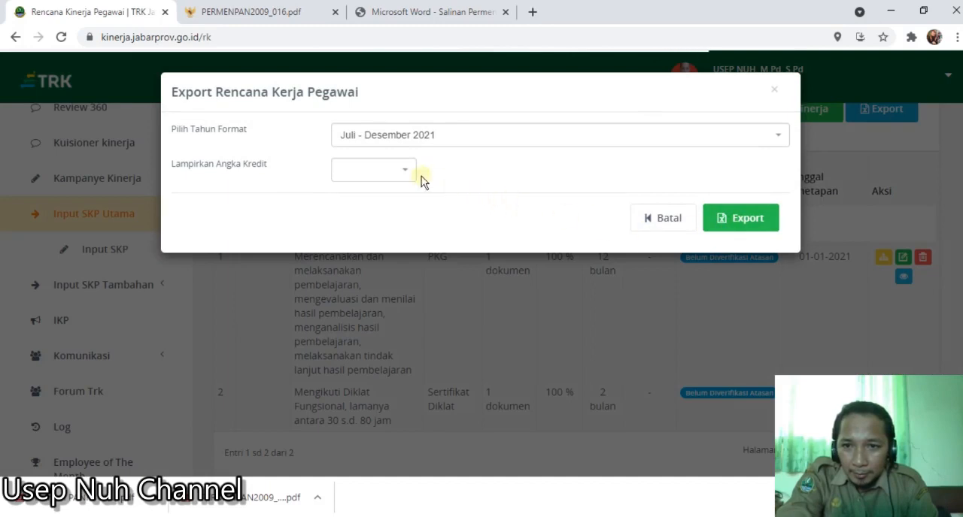
{"action": "left_click", "coordinate": [397, 174]}
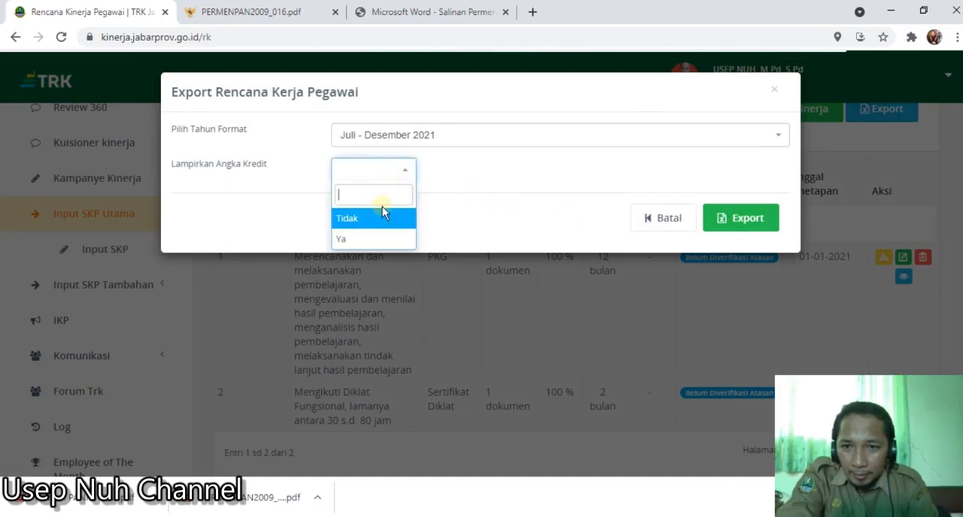
{"action": "left_click", "coordinate": [366, 238]}
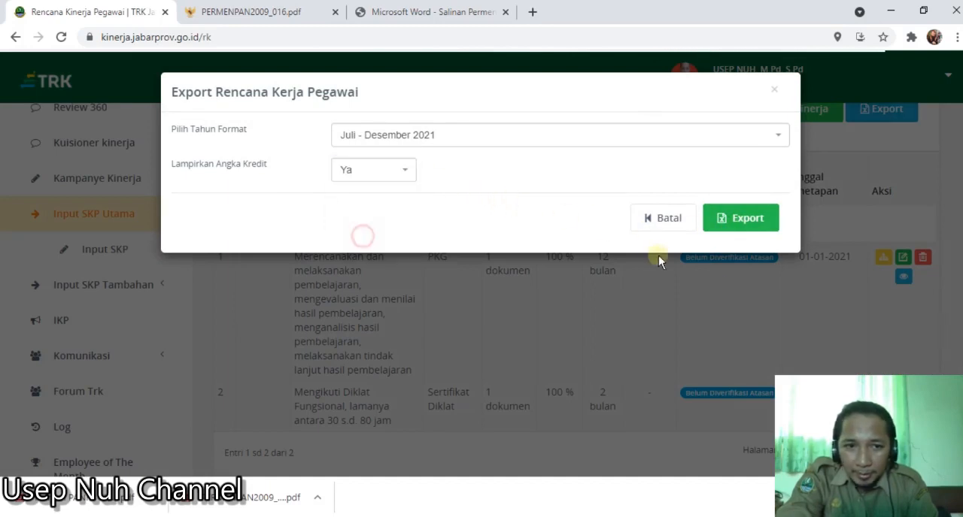
{"action": "left_click", "coordinate": [742, 223]}
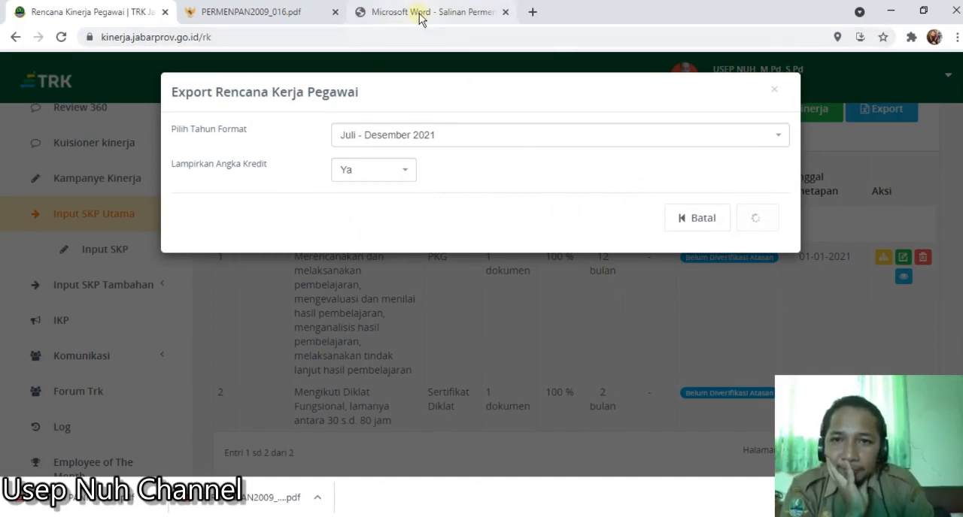
- Close PERMENPAN2009_016.pdf and examine the SKP formats A.1.3 and A.4.1 on pages 36 and 37 of Permen PANRB No. 8 Tahun 2021
{"action": "left_click", "coordinate": [268, 17]}
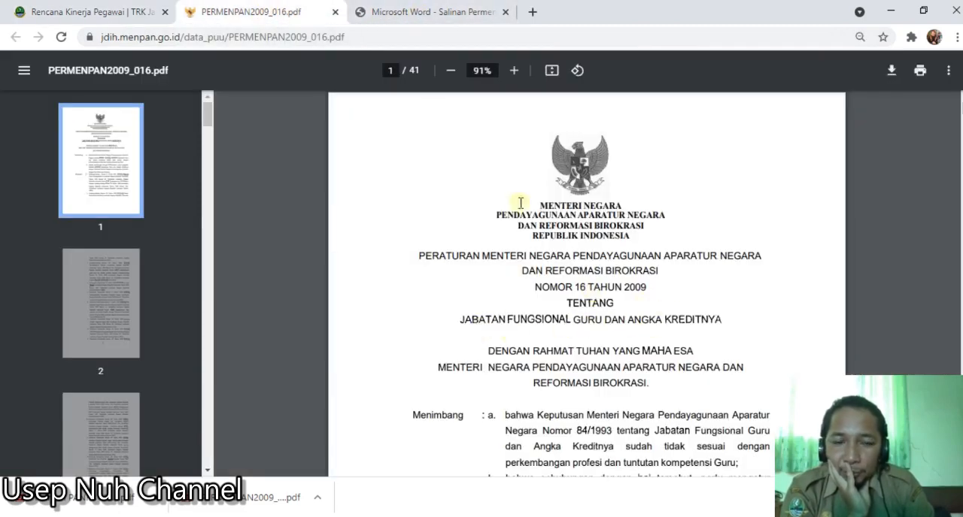
{"action": "left_click", "coordinate": [336, 12]}
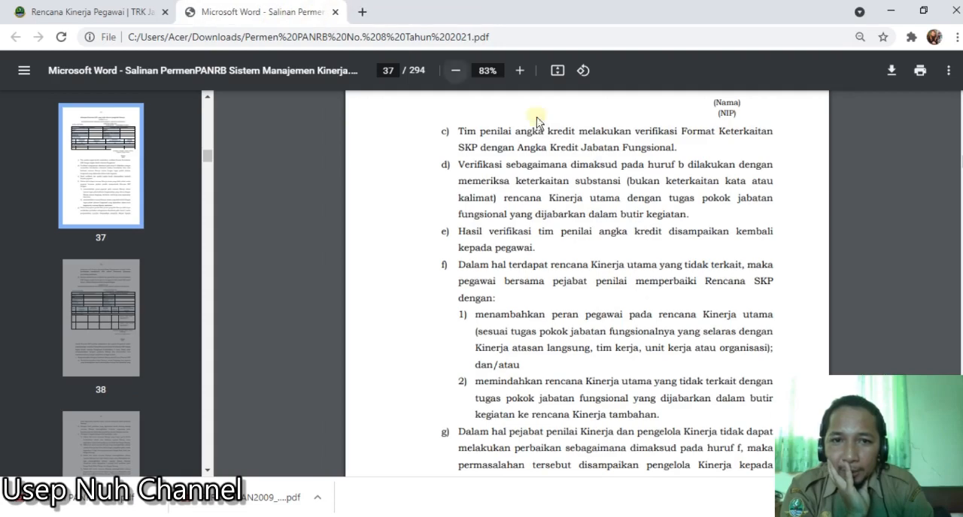
{"action": "scroll", "coordinate": [606, 180], "scroll_direction": "up", "scroll_amount": 4}
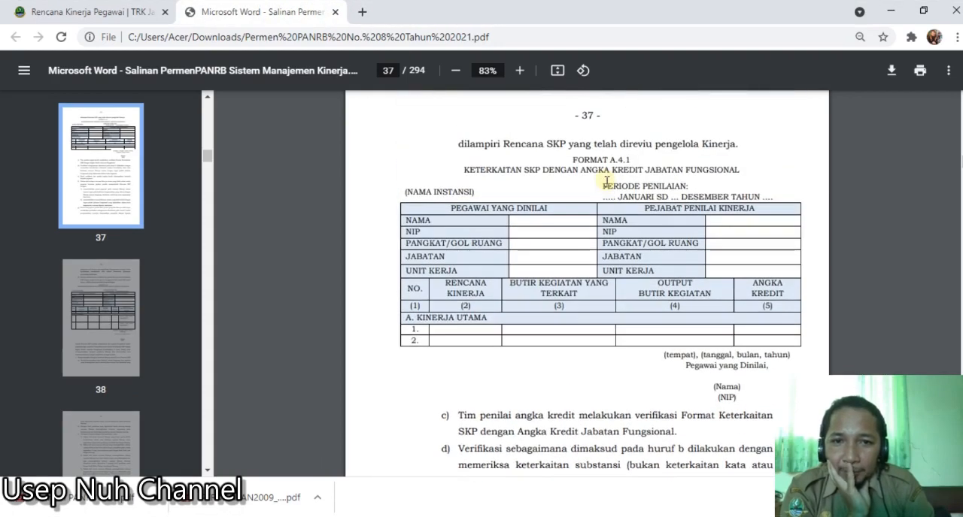
{"action": "scroll", "coordinate": [606, 181], "scroll_direction": "up", "scroll_amount": 2}
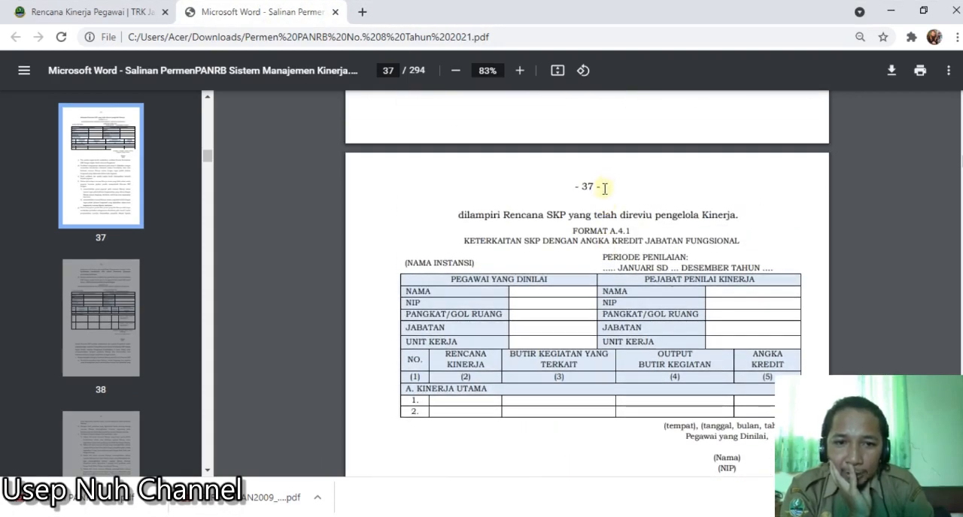
{"action": "scroll", "coordinate": [604, 188], "scroll_direction": "up", "scroll_amount": 10}
{"action": "scroll", "coordinate": [604, 189], "scroll_direction": "down", "scroll_amount": 2}
{"action": "scroll", "coordinate": [604, 189], "scroll_direction": "down", "scroll_amount": 4}
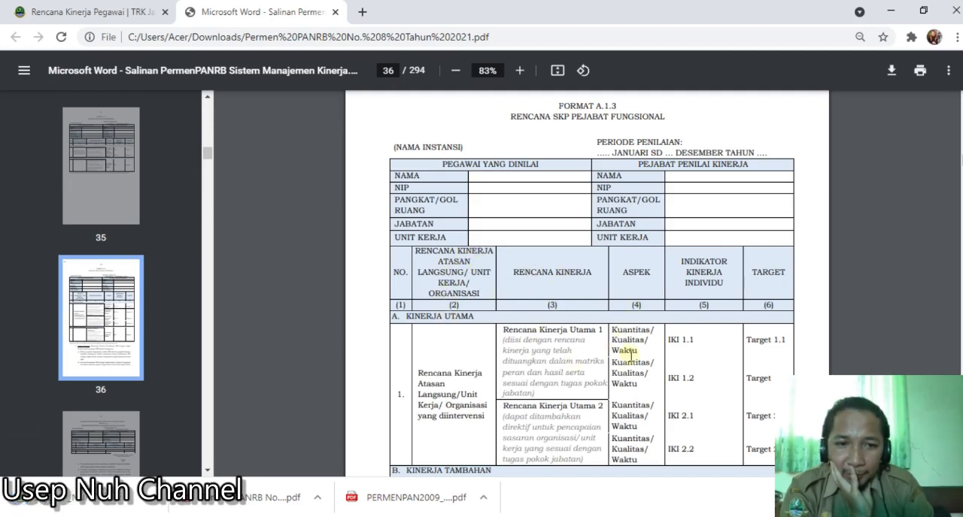
{"action": "scroll", "coordinate": [756, 292], "scroll_direction": "down", "scroll_amount": 4}
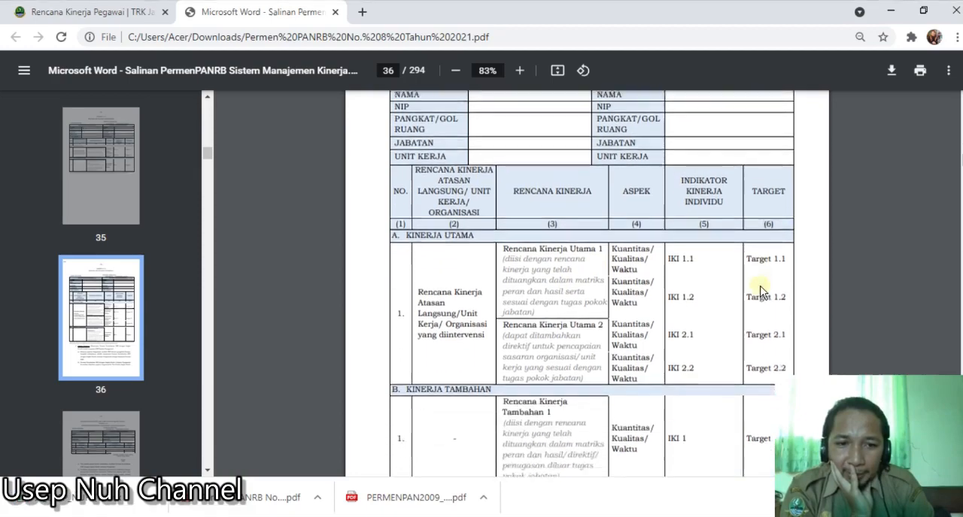
{"action": "scroll", "coordinate": [762, 292], "scroll_direction": "down", "scroll_amount": 1}
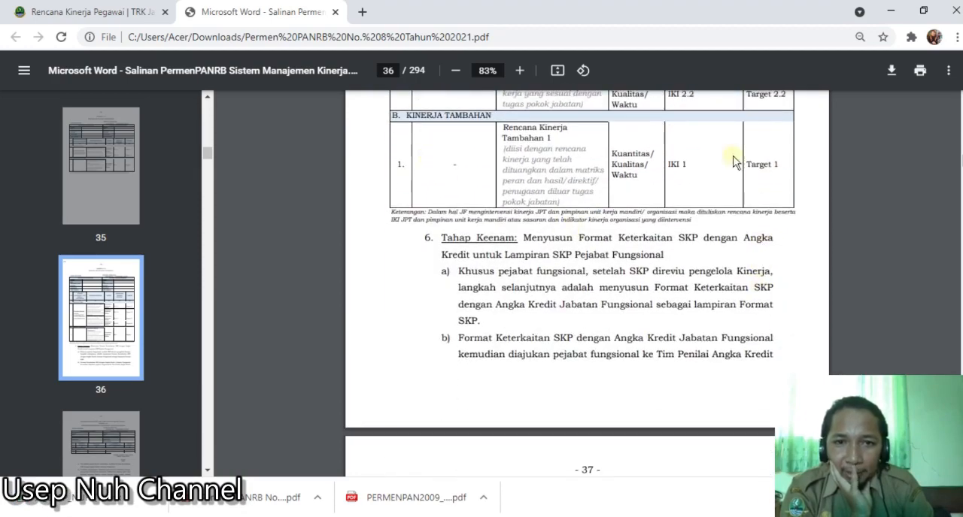
{"action": "scroll", "coordinate": [592, 319], "scroll_direction": "down", "scroll_amount": 5}
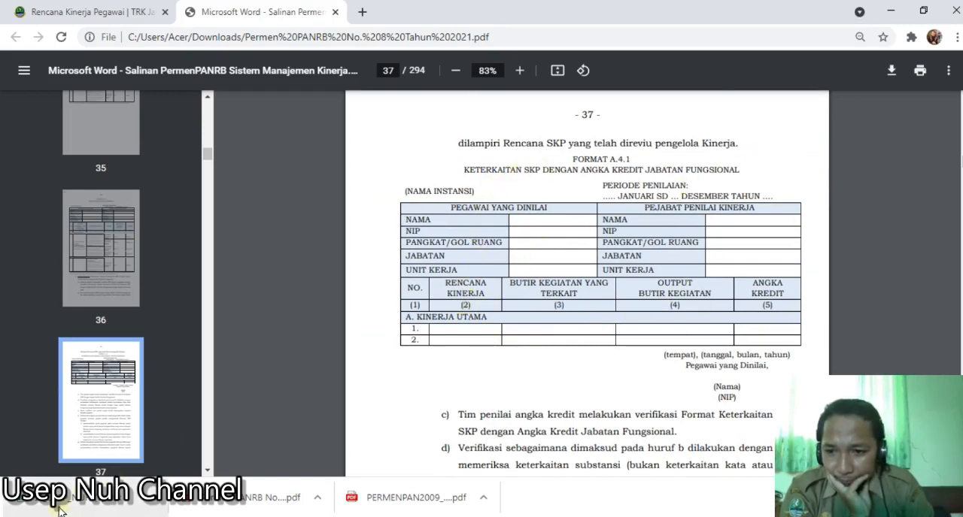
- Check the workbook open in Excel, return to Chrome and open the downloaded Rencana Kinerja export
{"action": "left_click", "coordinate": [891, 11]}
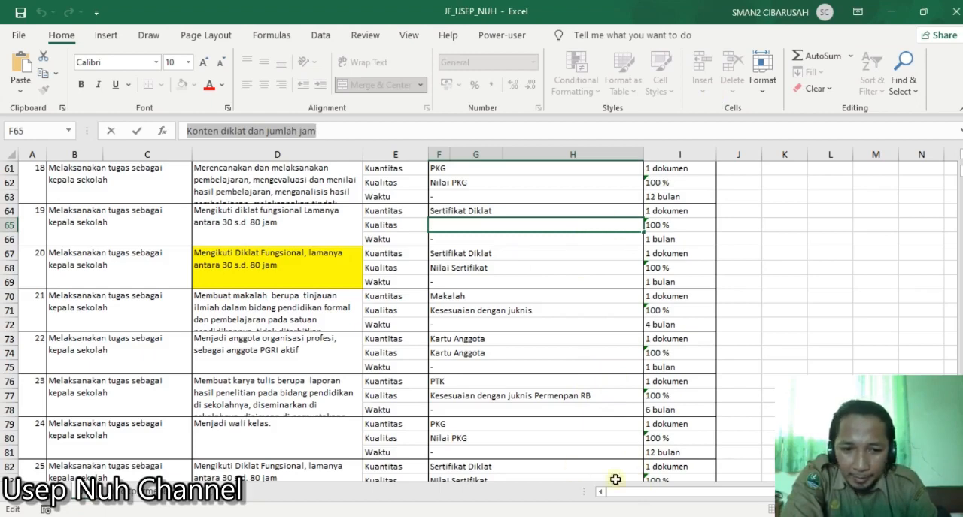
{"action": "key", "text": "alt+Tab"}
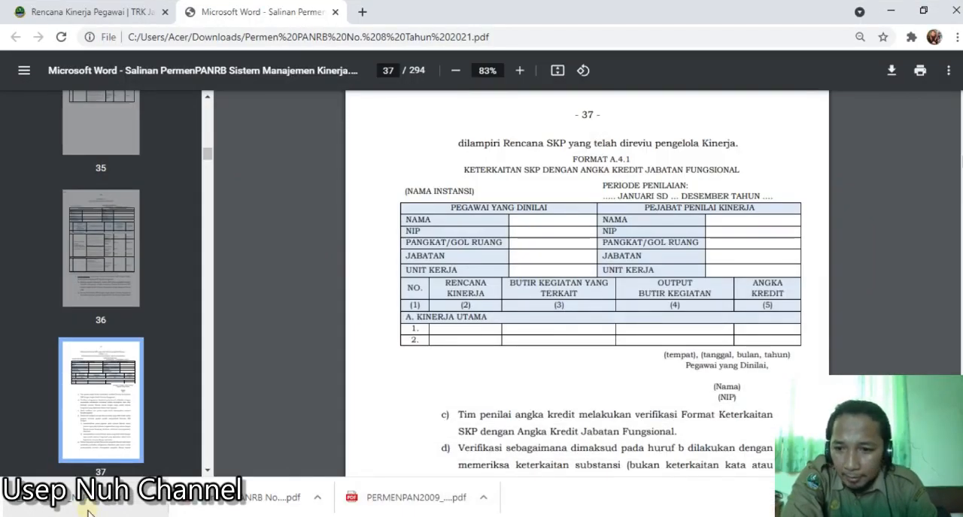
{"action": "left_click", "coordinate": [91, 502]}
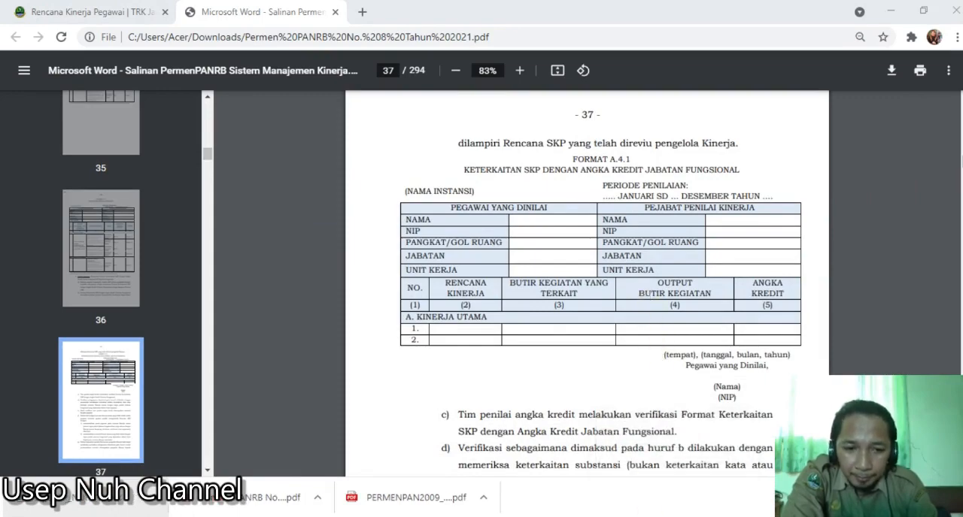
- Switch to Excel and close the JF workbook whose Kualitas cell F65 is still being edited
{"action": "left_click", "coordinate": [571, 470]}
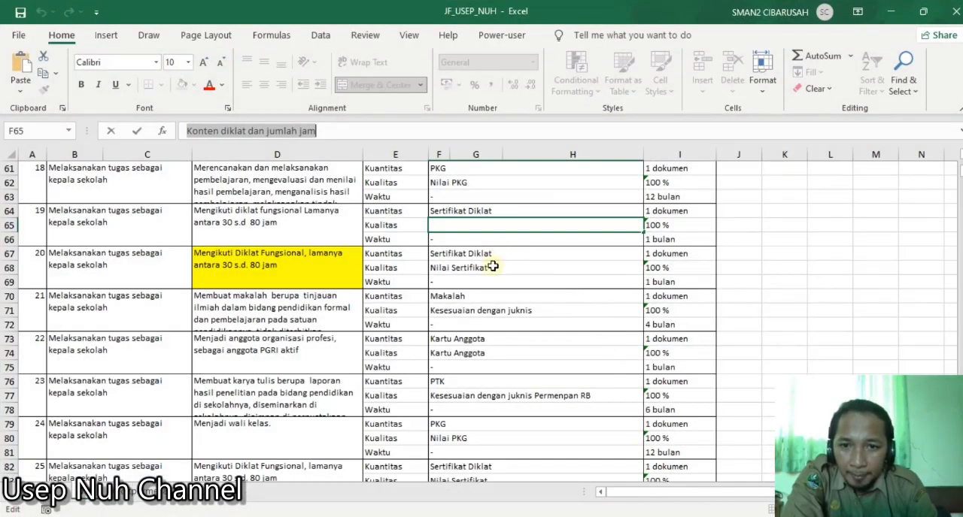
{"action": "left_click", "coordinate": [956, 17]}
{"action": "left_click", "coordinate": [442, 283]}
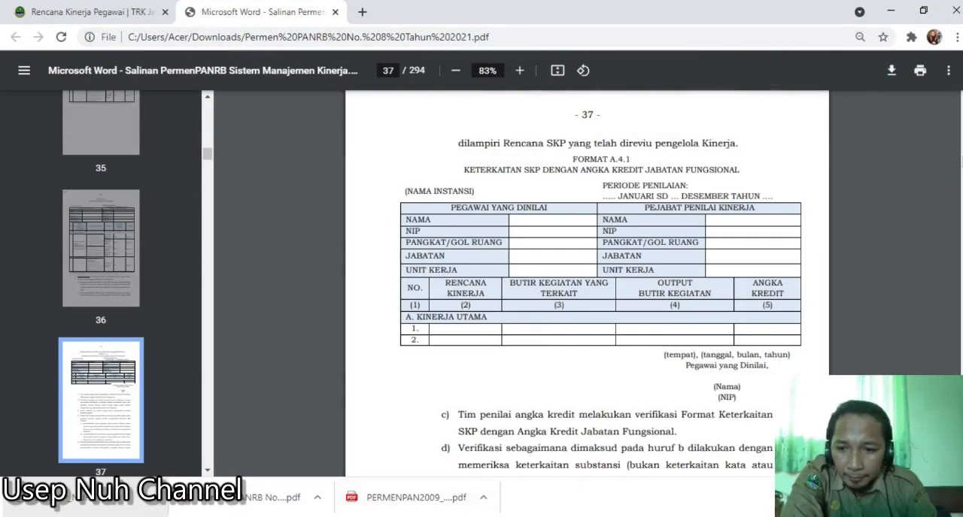
- Open the downloaded Rencana Kinerja export in Excel and look over its Kinerja Utama table
{"action": "left_click", "coordinate": [98, 504]}
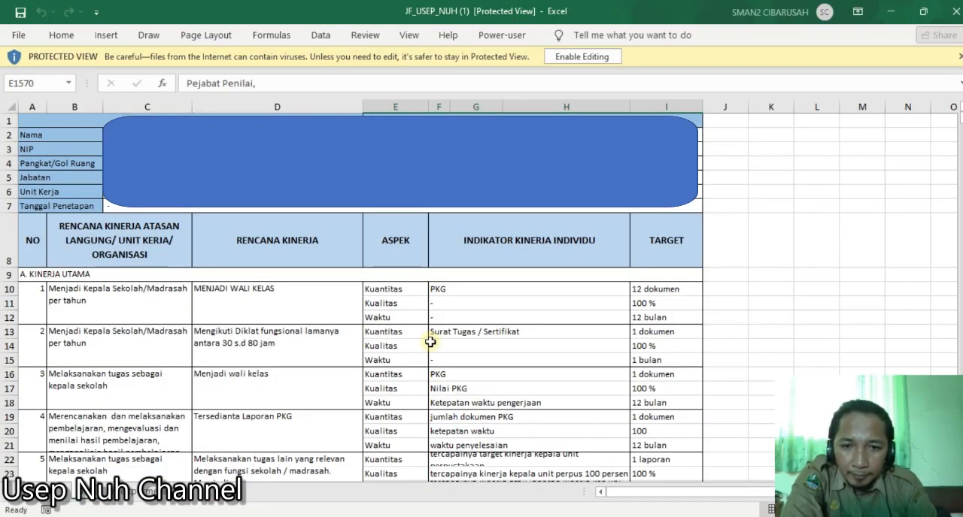
{"action": "scroll", "coordinate": [563, 152], "scroll_direction": "down", "scroll_amount": 2}
{"action": "left_click", "coordinate": [580, 58]}
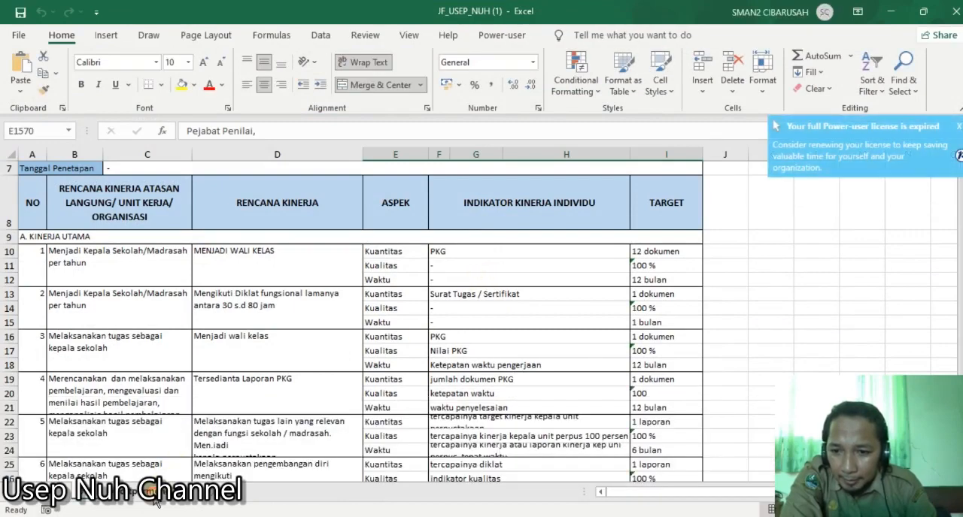
- Check the exported workbook's sheet linking Rencana Kinerja to Butir Kegiatan and Angka Kredit, and close the workbook
{"action": "left_click", "coordinate": [151, 491]}
{"action": "left_click", "coordinate": [172, 214]}
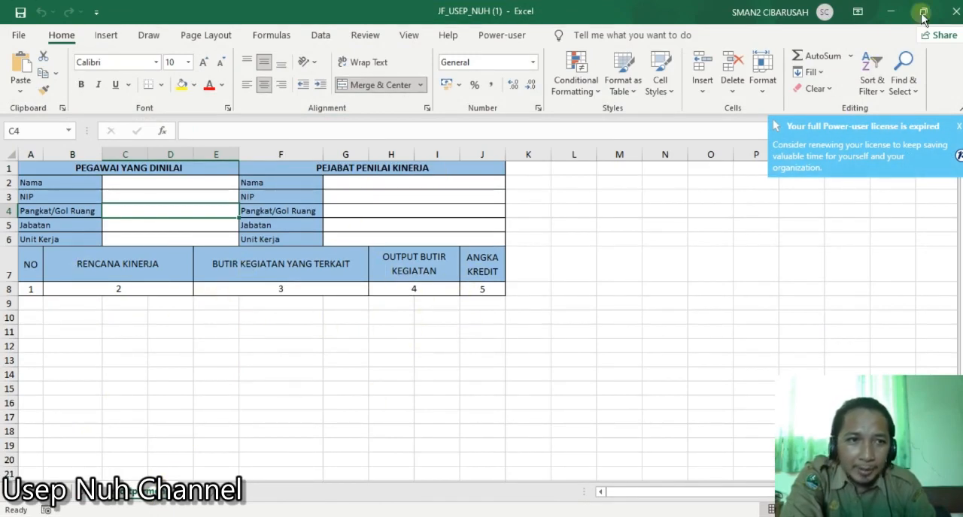
{"action": "left_click", "coordinate": [957, 14]}
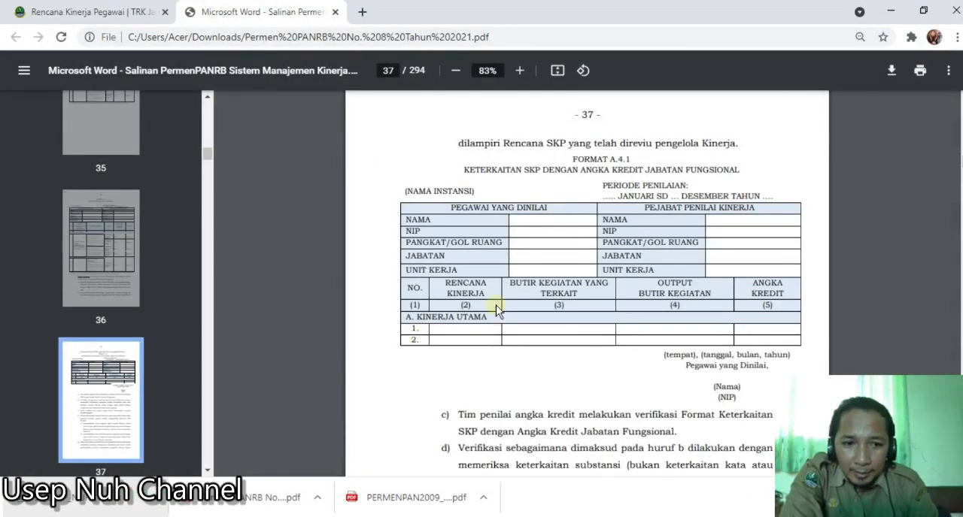
- Return to the TRK page in Chrome, dismiss the export dialog and review the Rencana Kinerja Pegawai list
{"action": "left_click", "coordinate": [106, 16]}
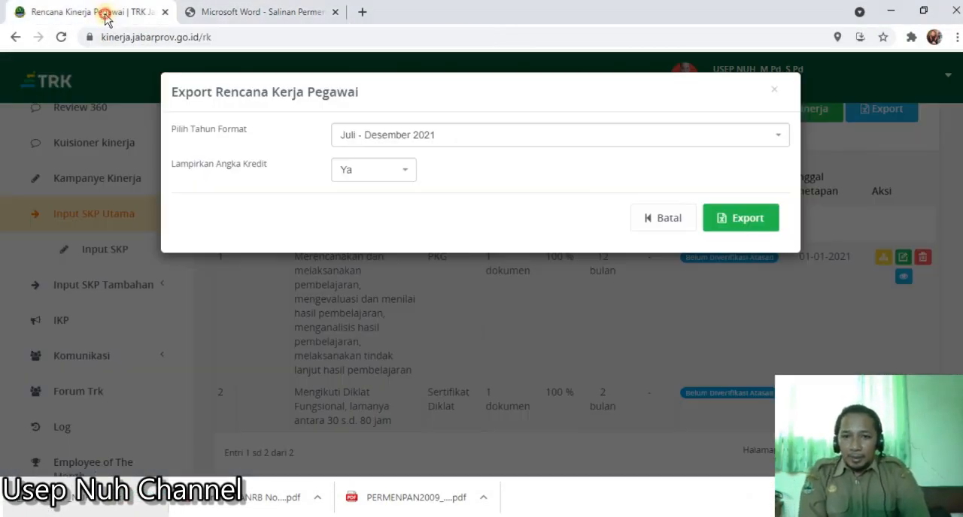
{"action": "left_click", "coordinate": [774, 93]}
{"action": "scroll", "coordinate": [446, 297], "scroll_direction": "down", "scroll_amount": 2}
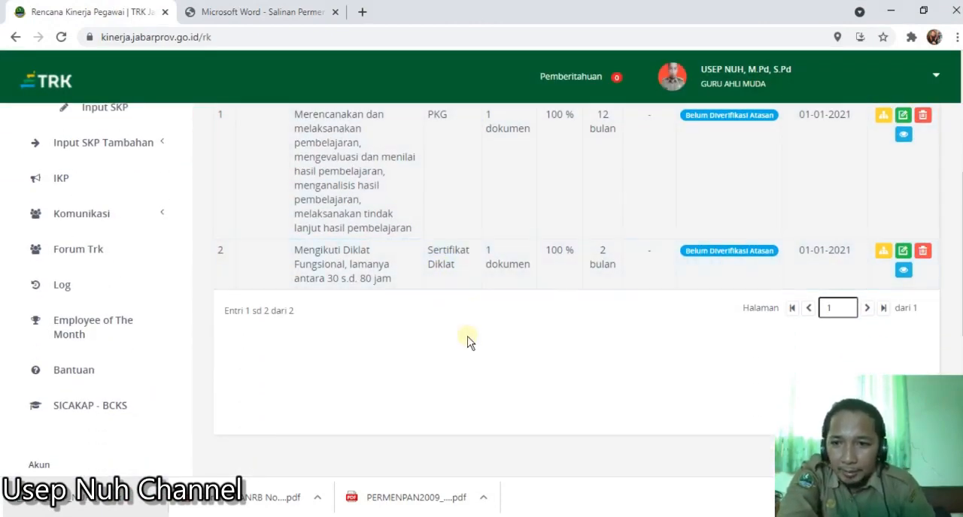
{"action": "scroll", "coordinate": [490, 371], "scroll_direction": "up", "scroll_amount": 2}
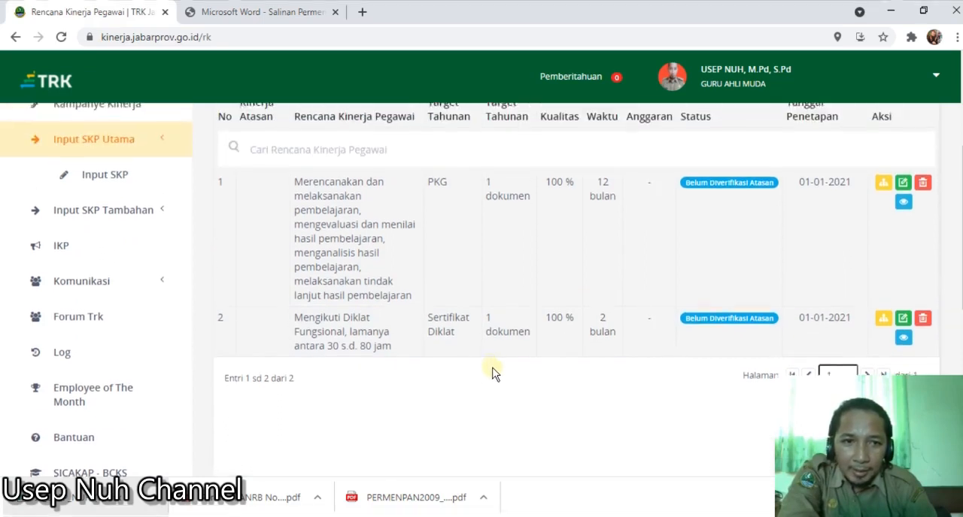
{"action": "scroll", "coordinate": [494, 376], "scroll_direction": "up", "scroll_amount": 1}
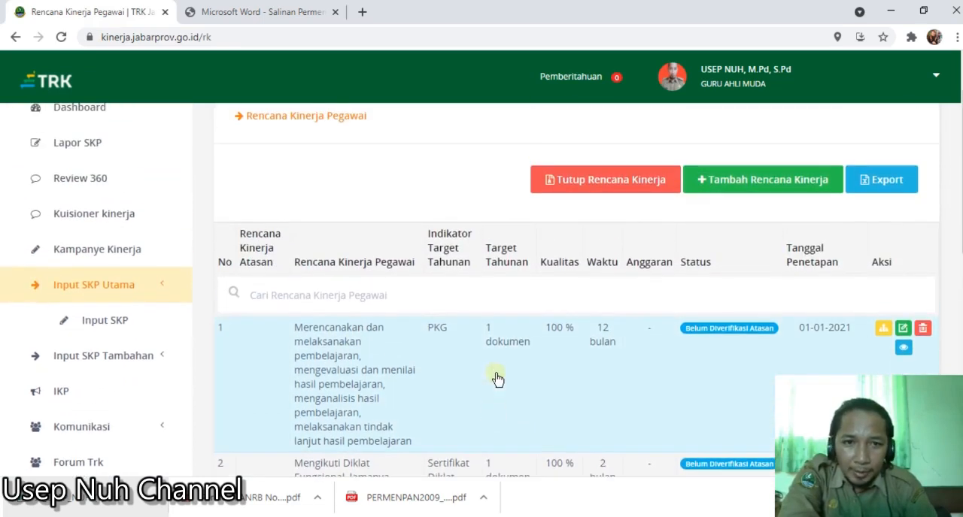
{"action": "scroll", "coordinate": [499, 381], "scroll_direction": "down", "scroll_amount": 2}
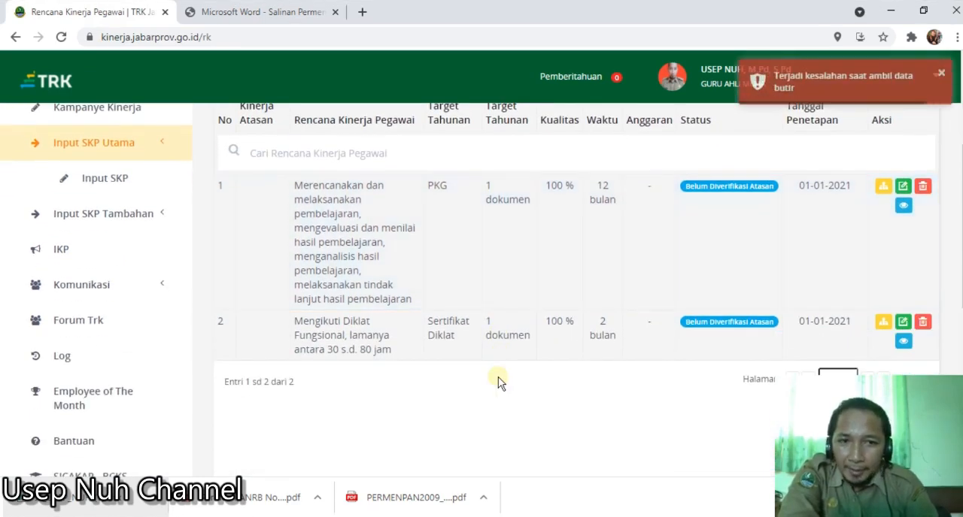
{"action": "left_click", "coordinate": [941, 76]}
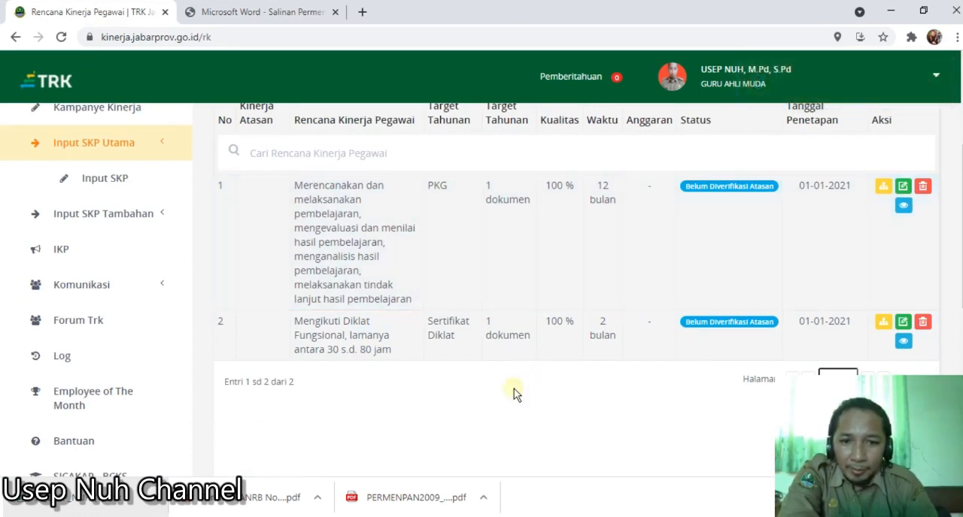